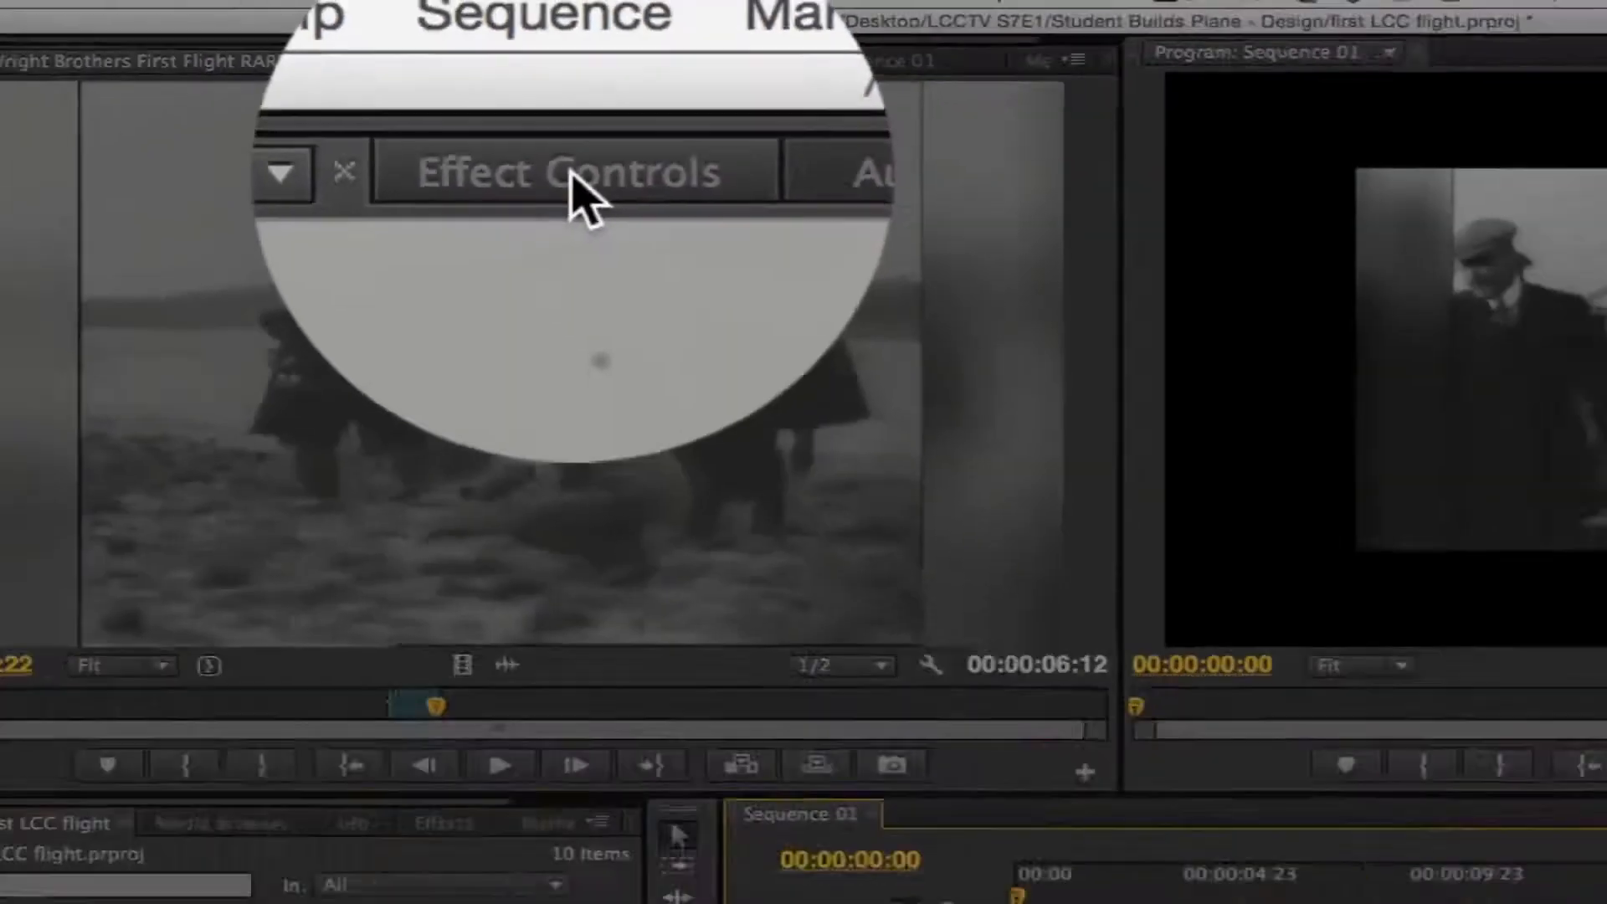
In the first clip's Motion settings, set Scale to 200 and the vertical Position to 622
click(791, 67)
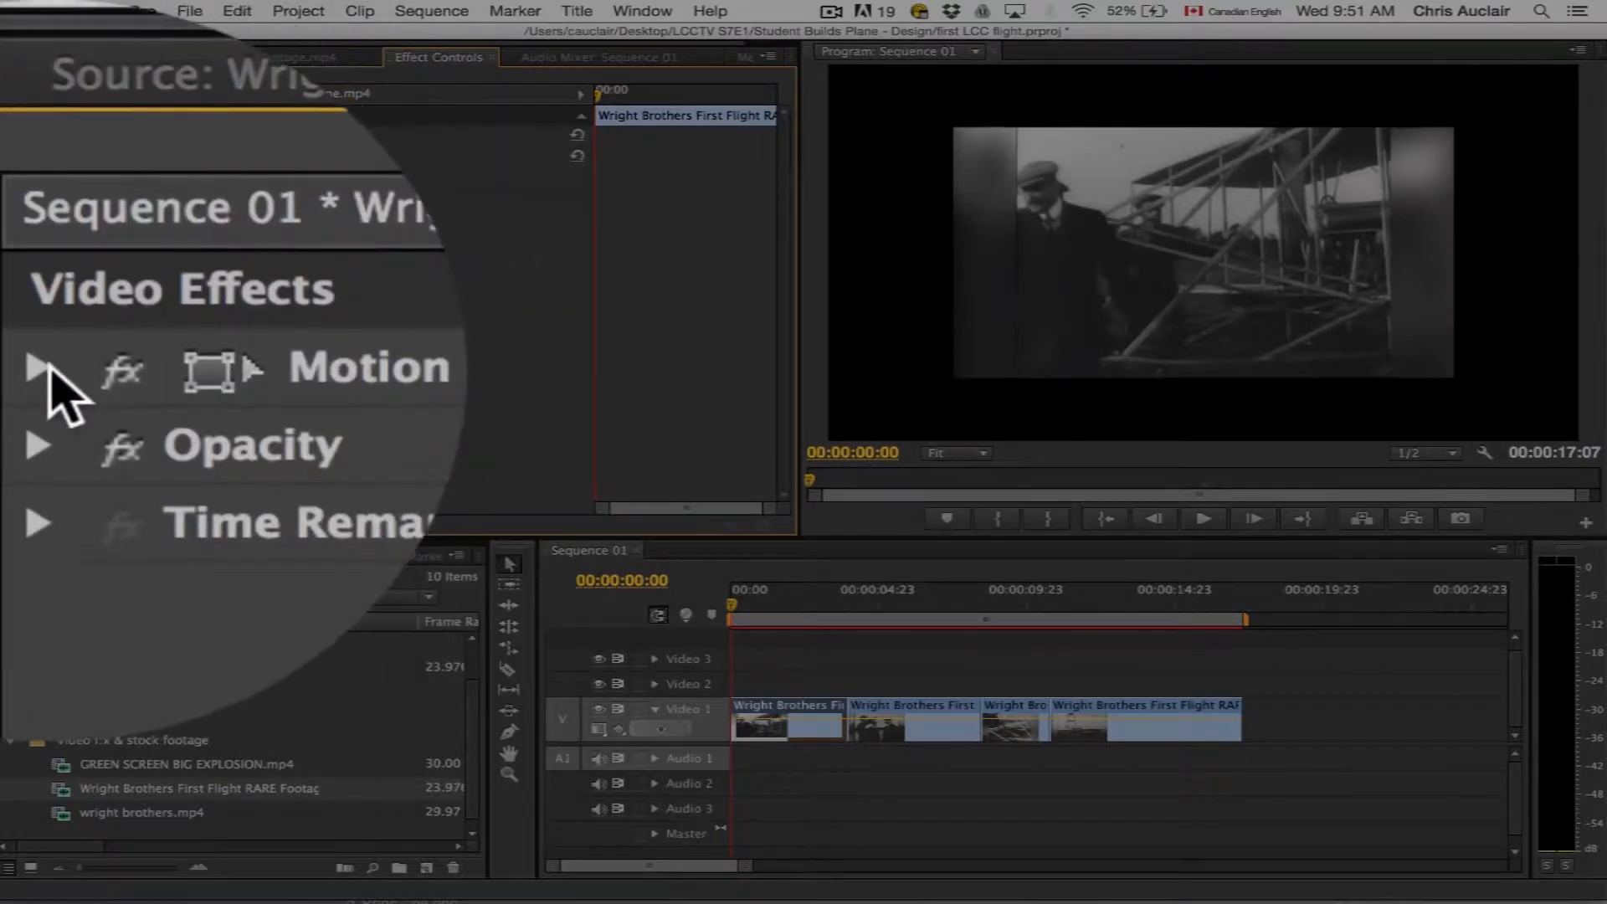
click(38, 367)
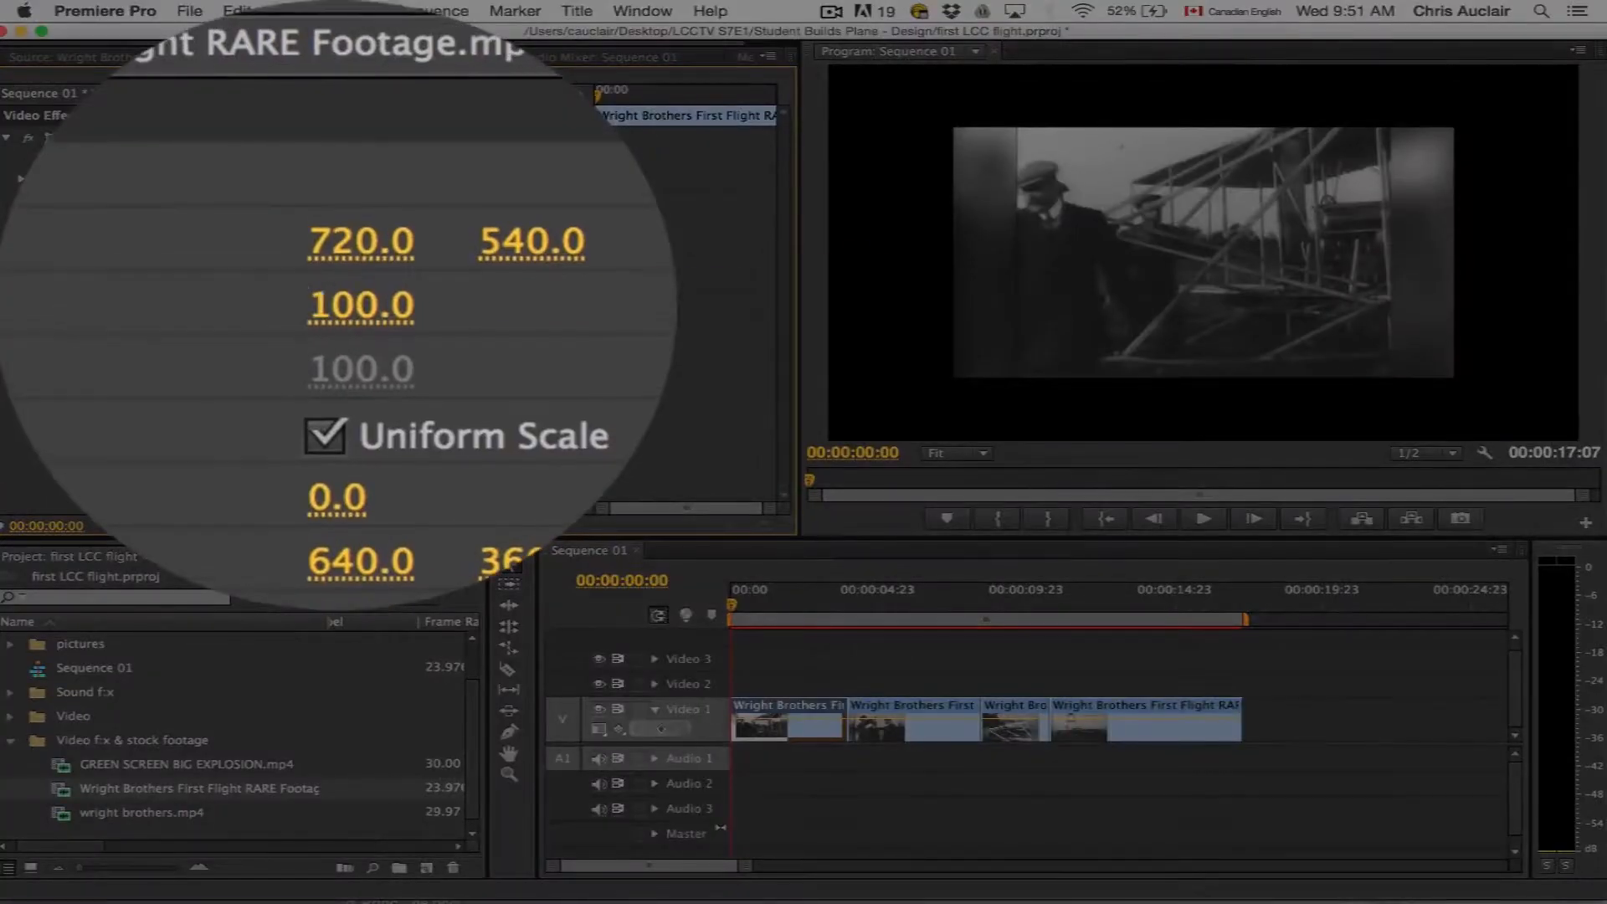
drag(285, 184, 368, 184)
drag(348, 302, 381, 301)
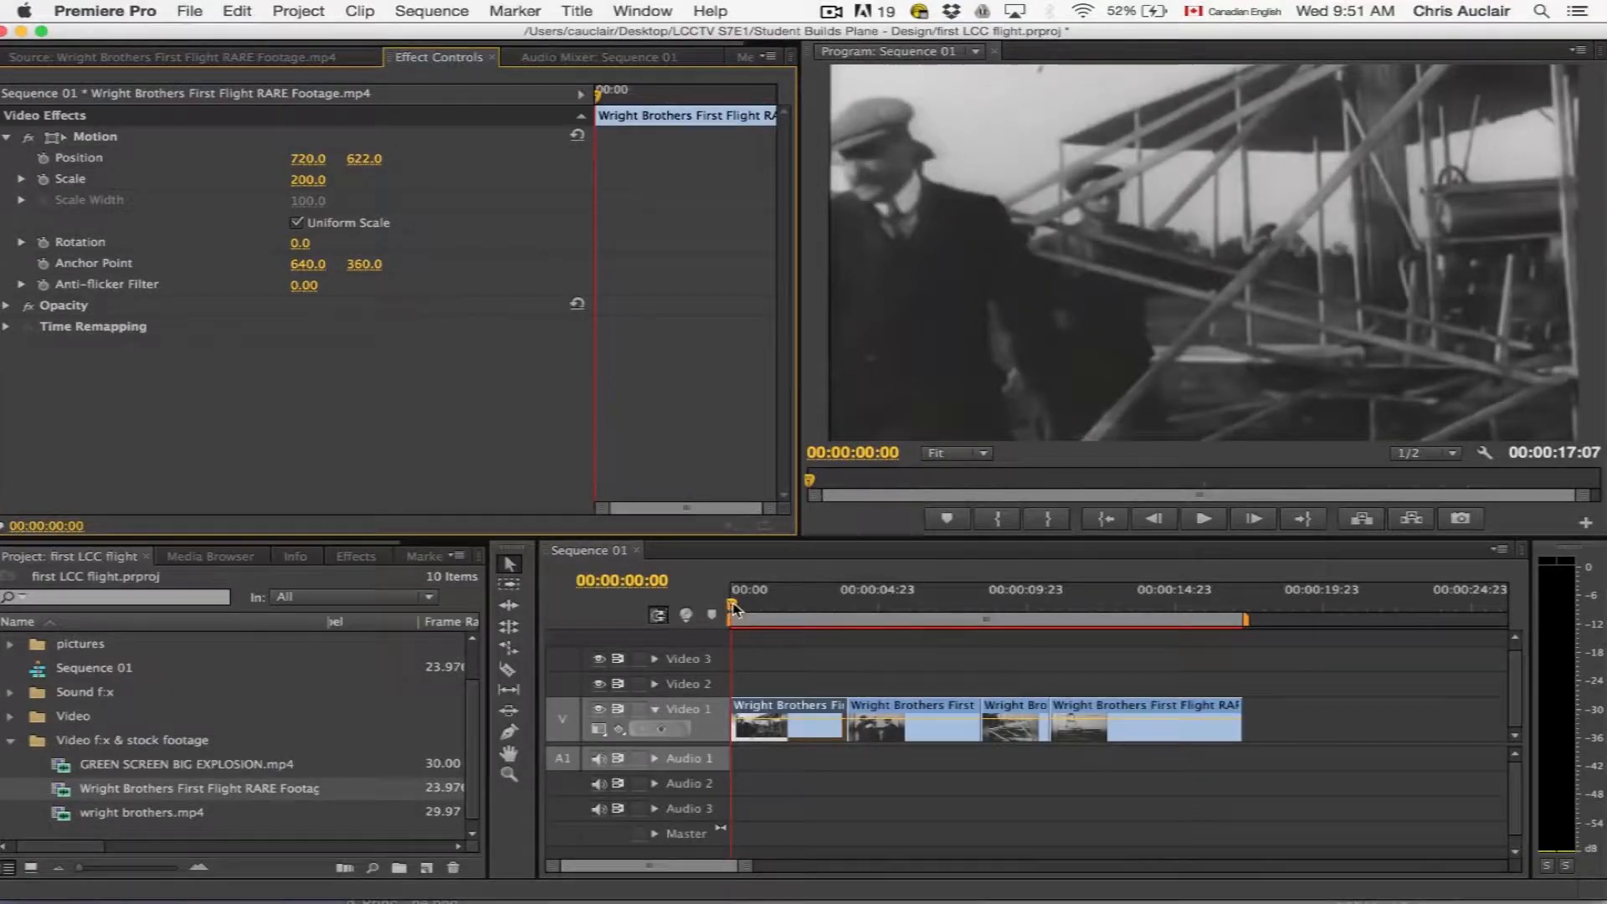
Move the playhead to 00:00:04:11, select the second clip and expand its Opacity and Motion settings
drag(733, 609, 862, 628)
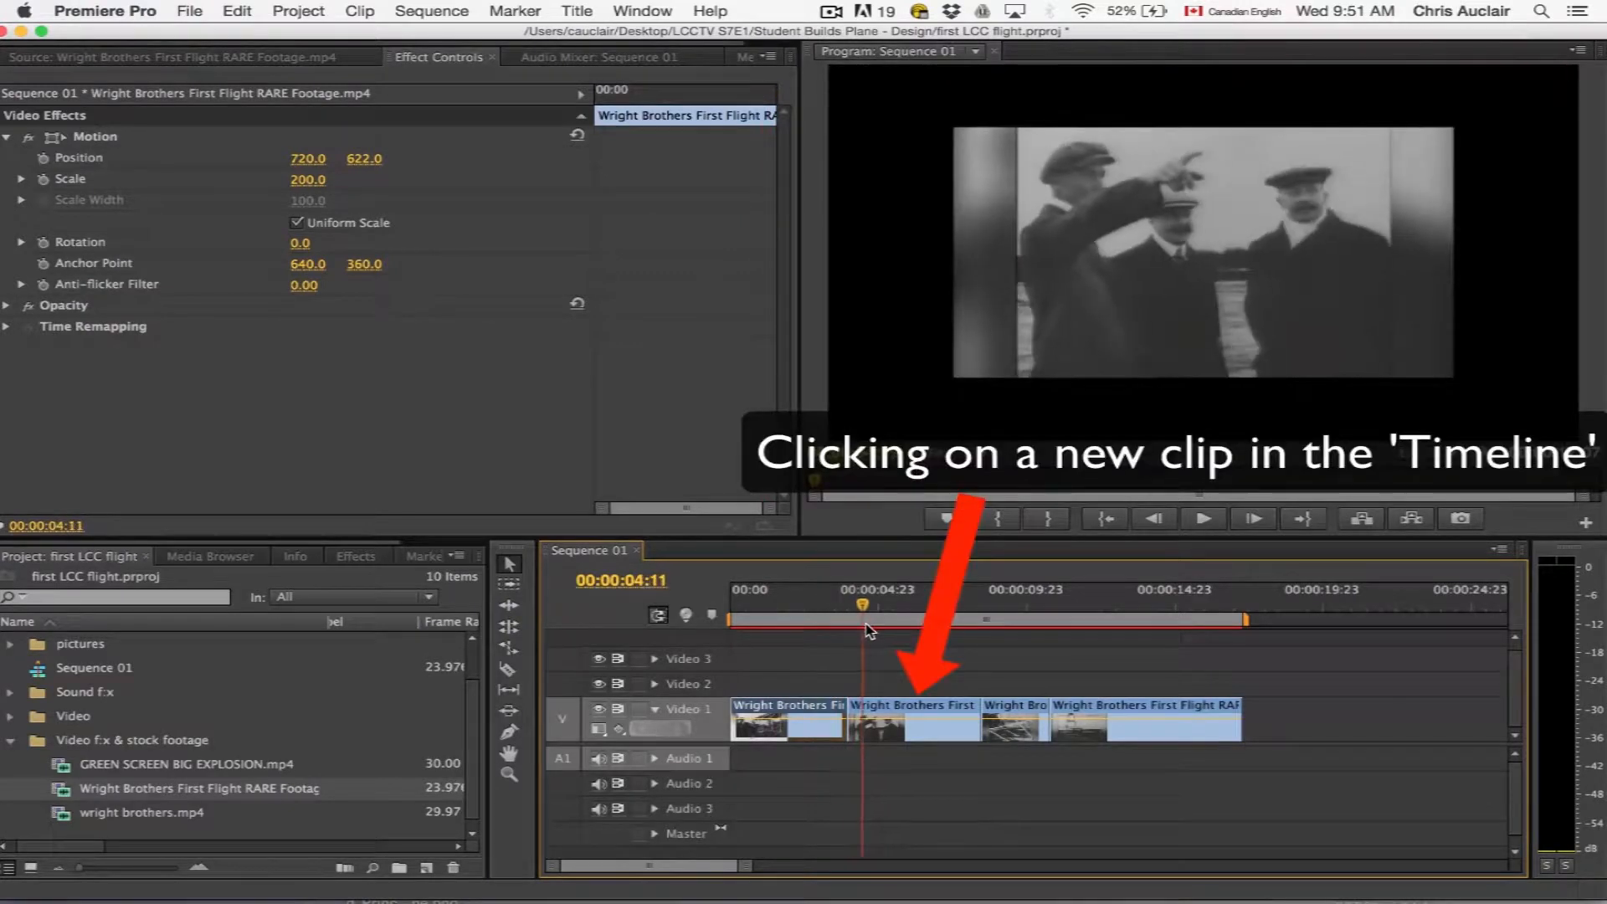
click(910, 738)
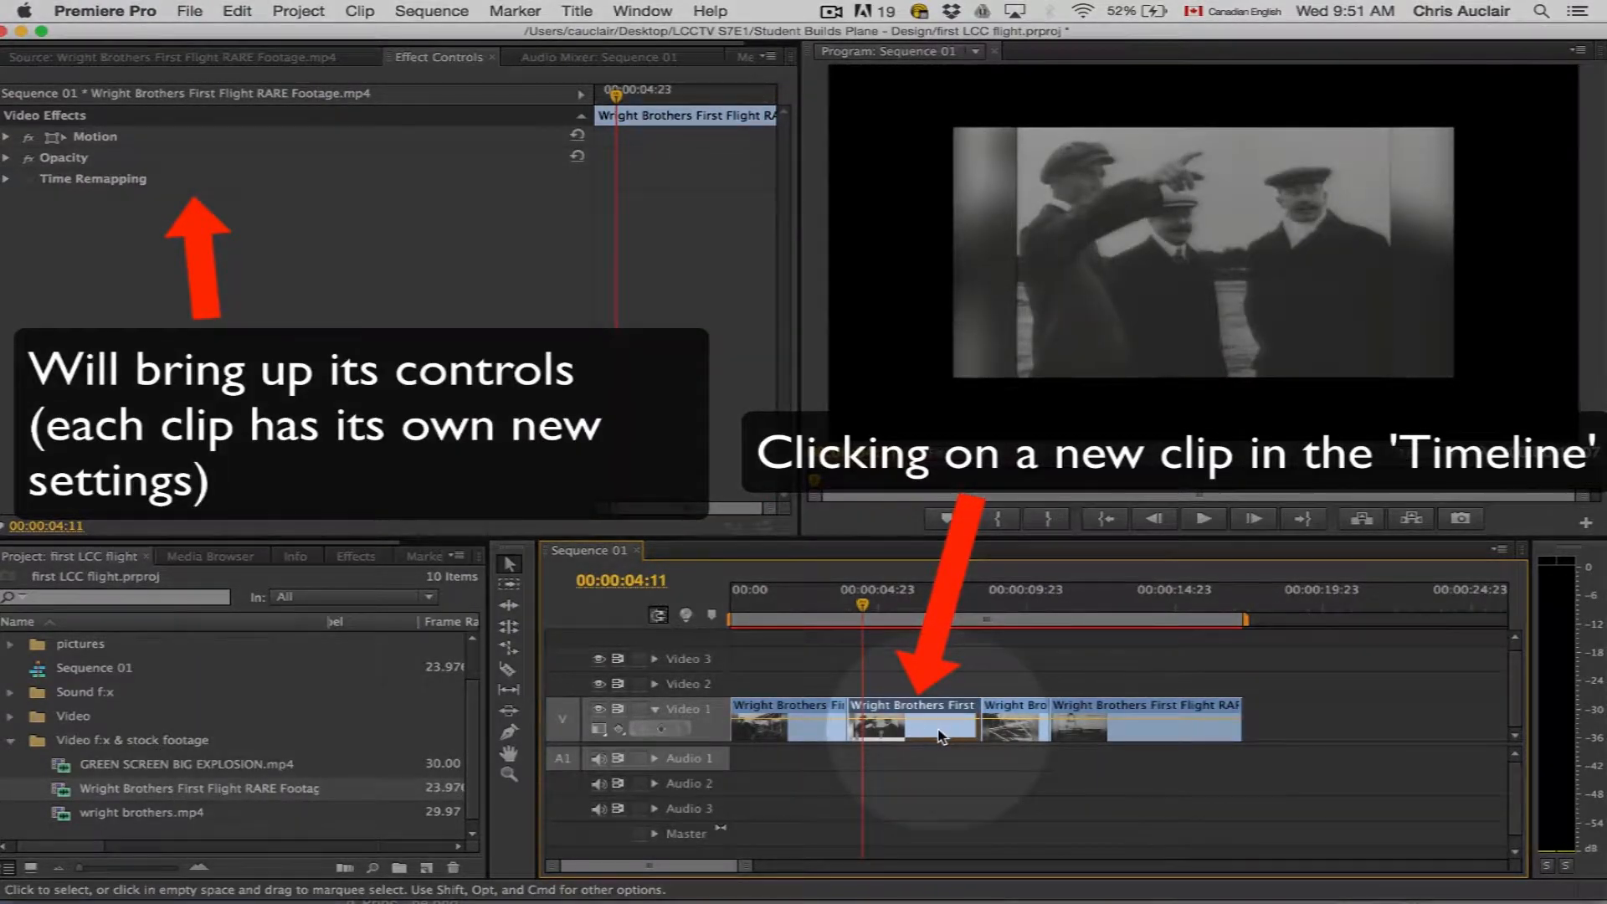
click(784, 730)
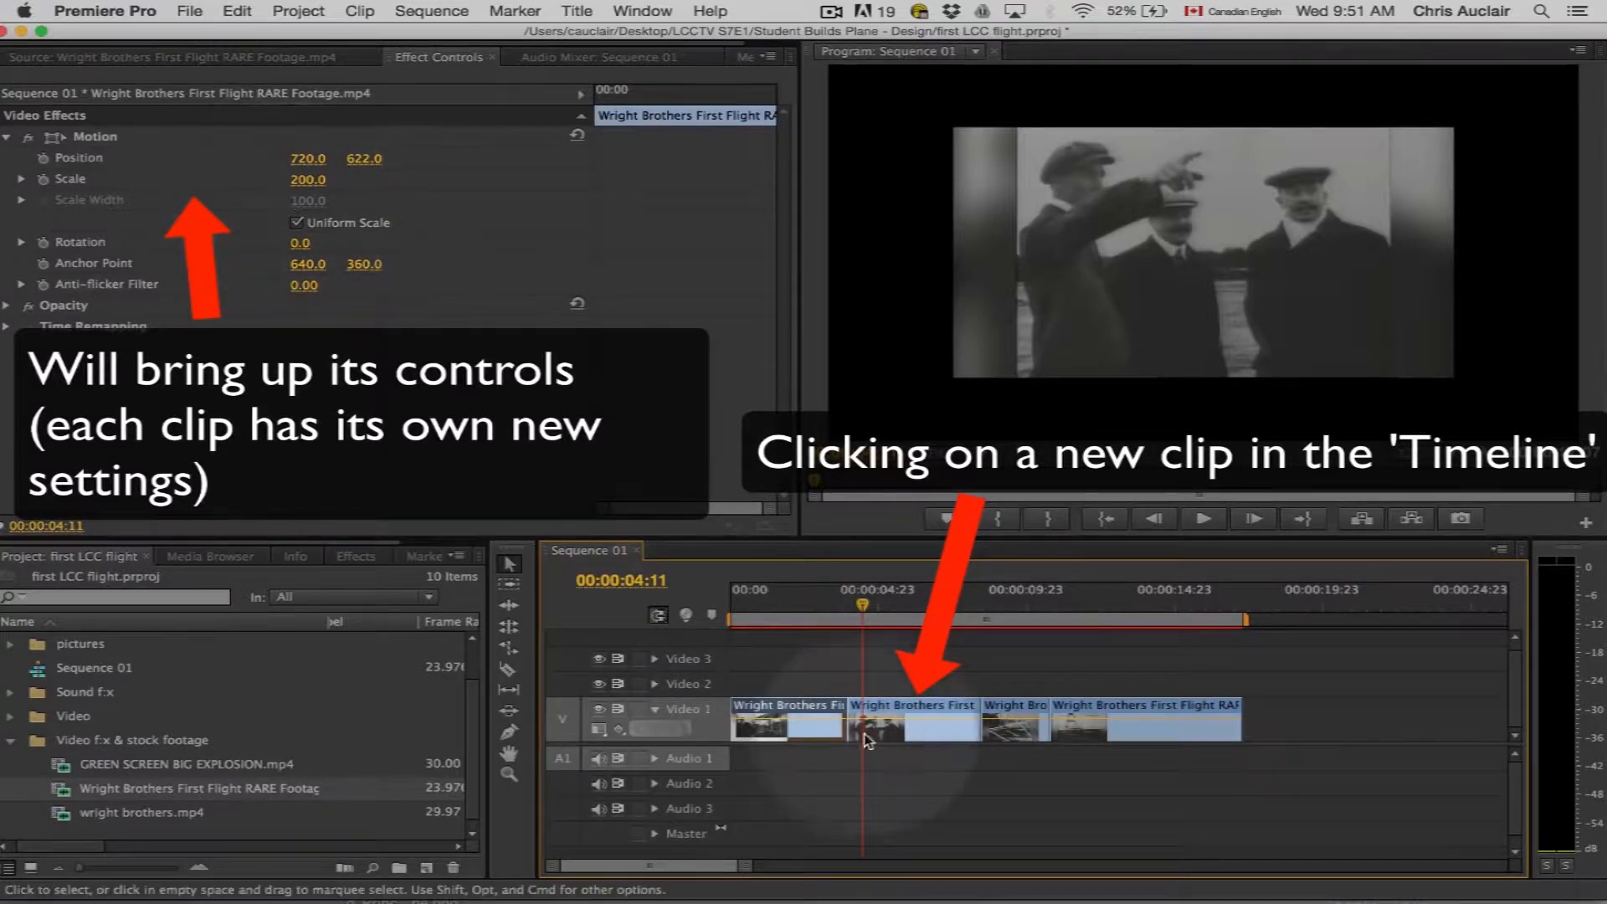
click(929, 737)
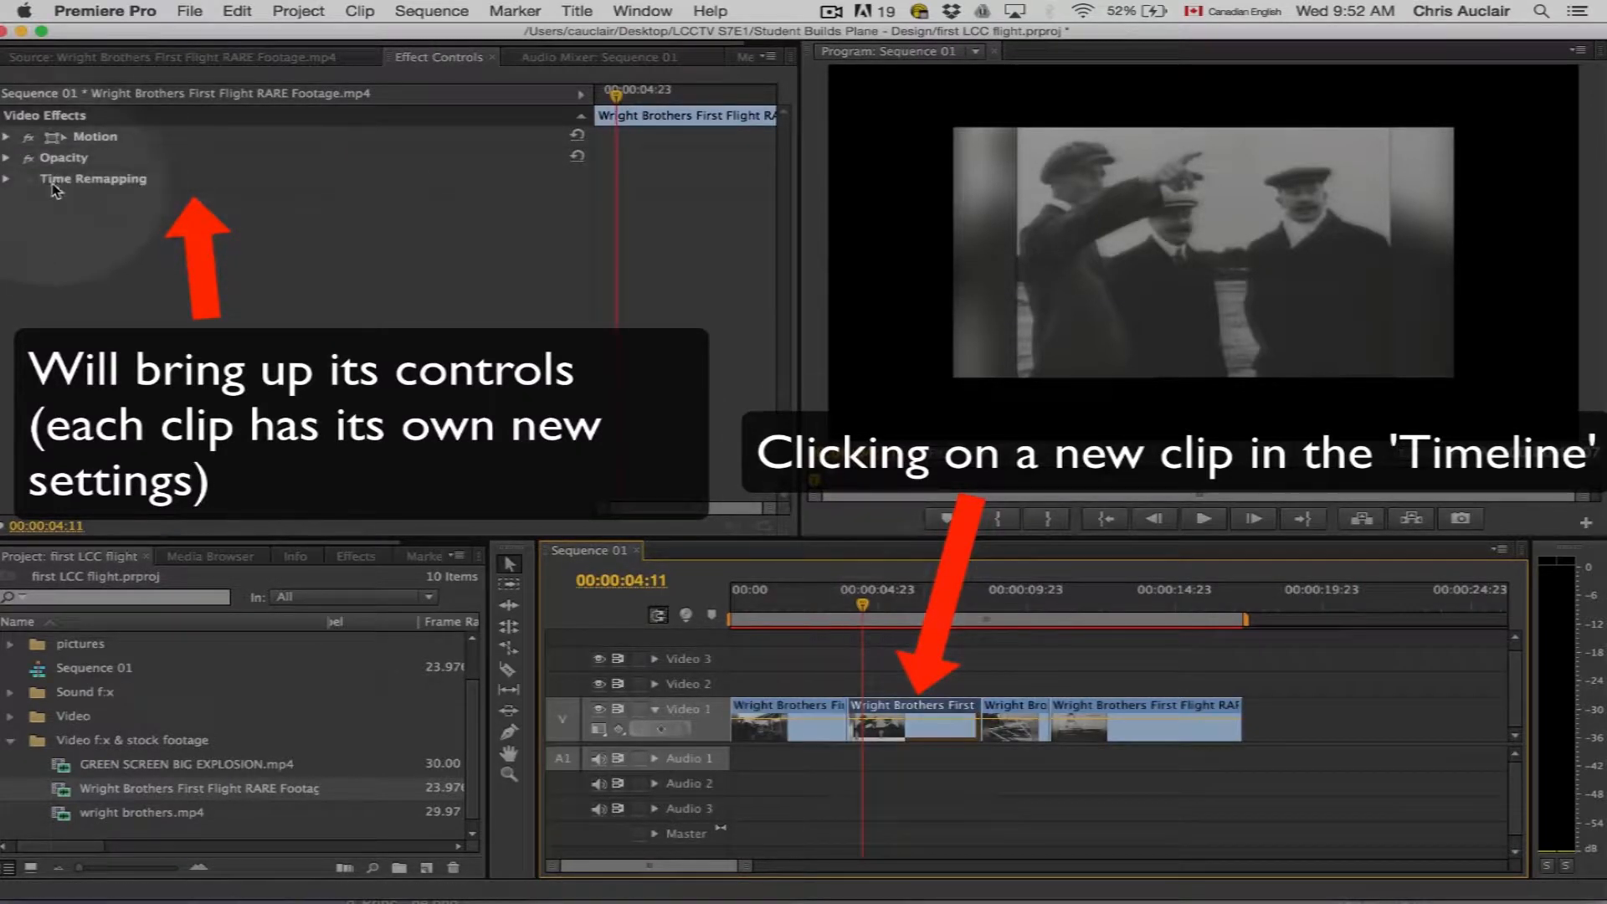
click(7, 158)
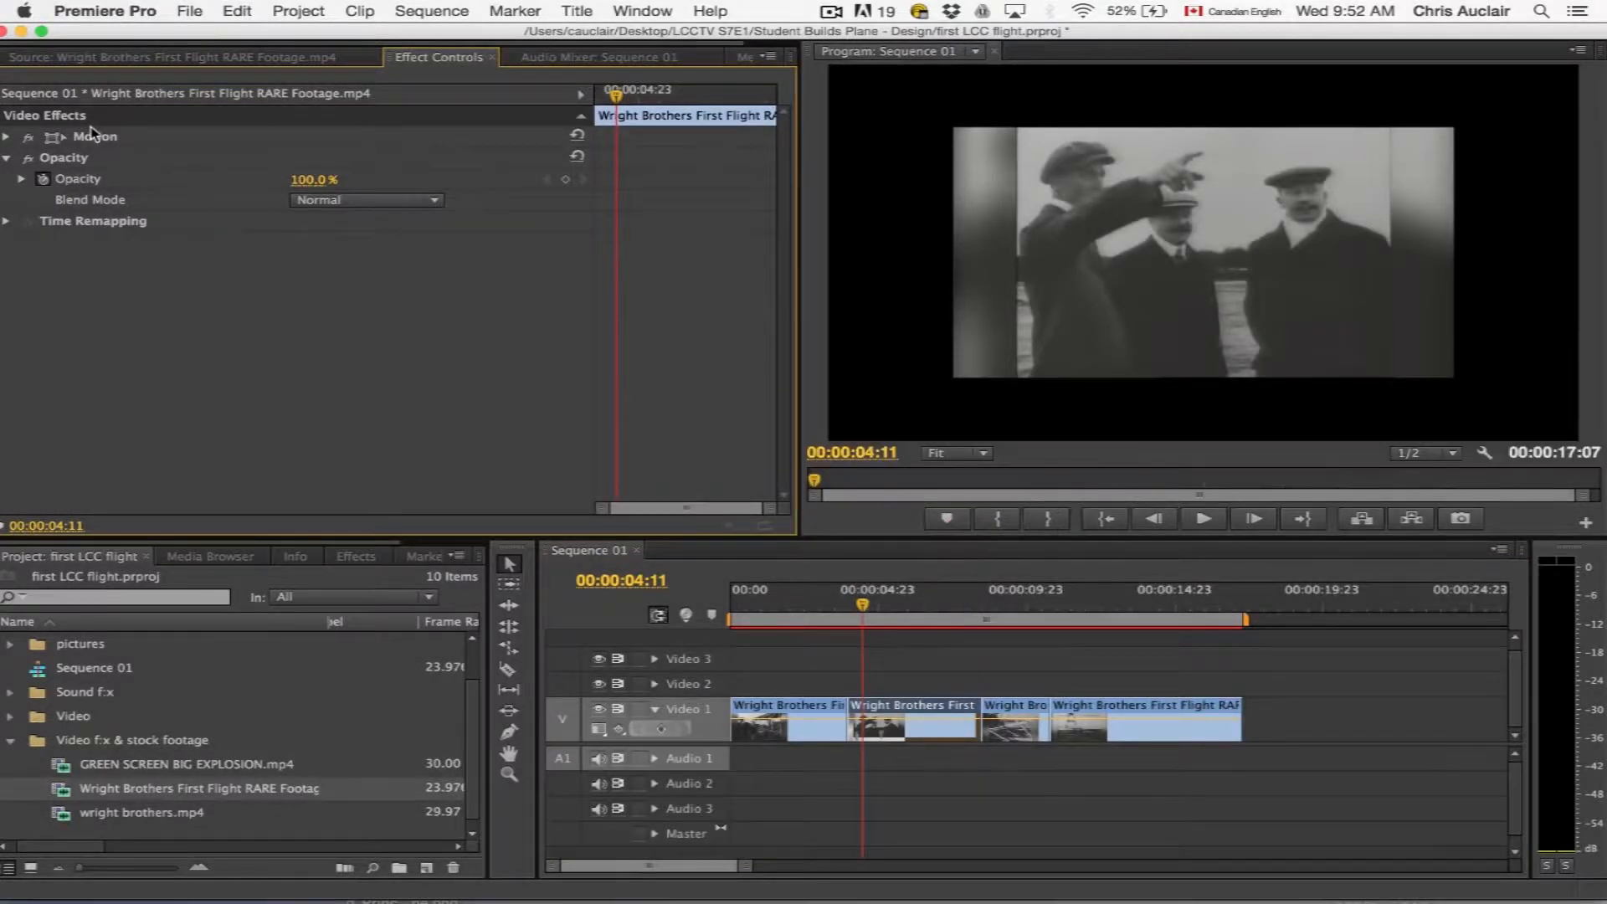
click(6, 136)
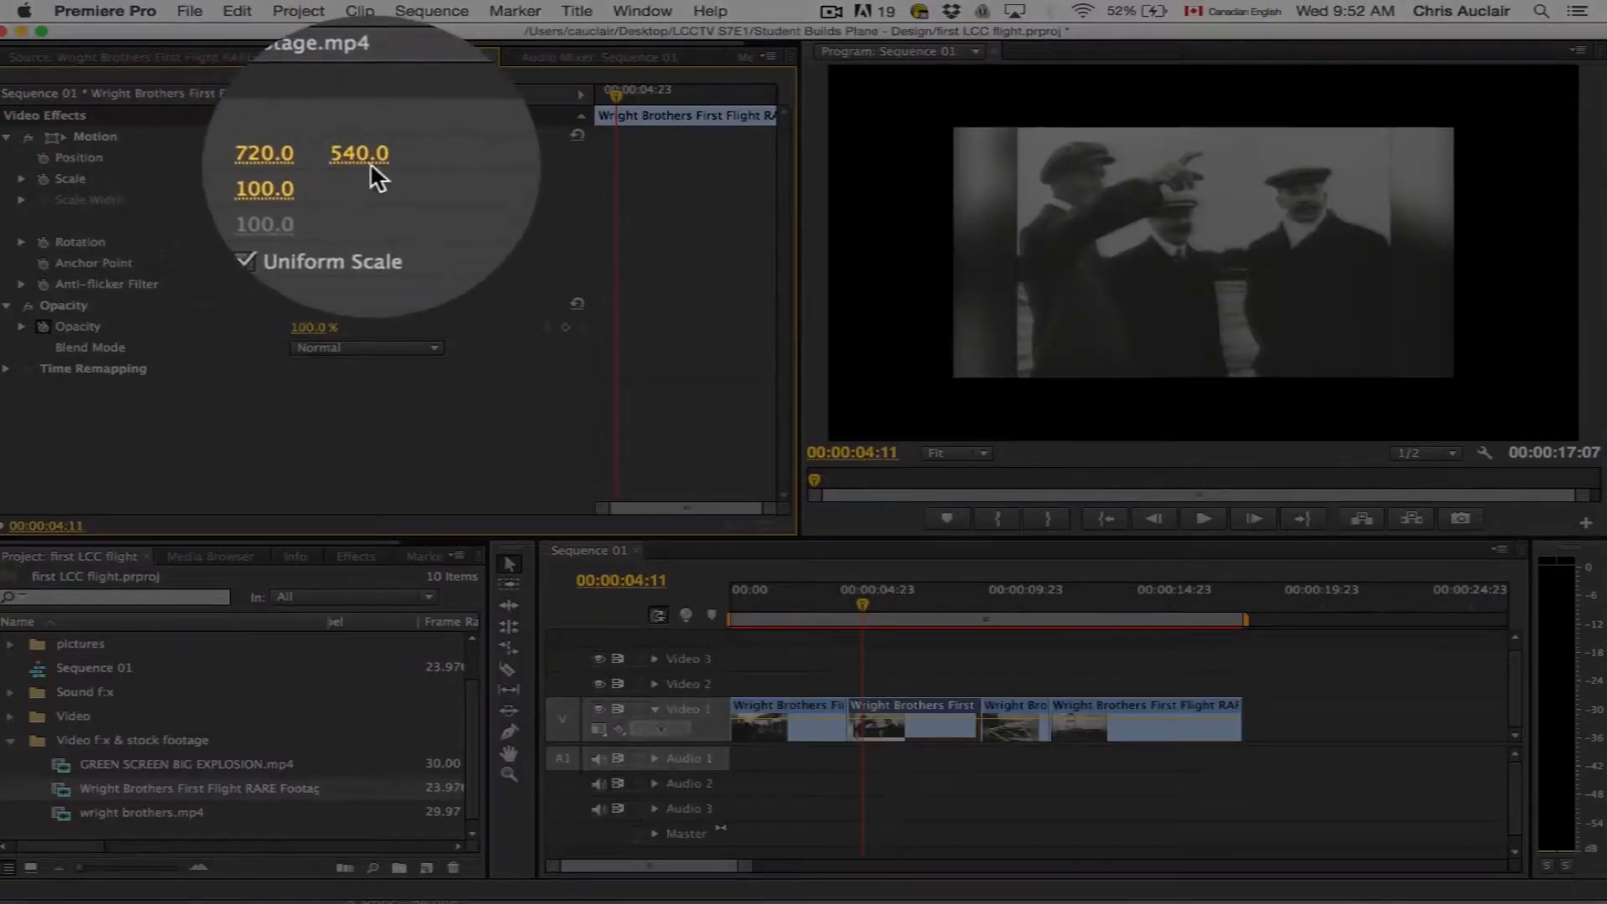
Enlarge the second clip to a Scale of 239, reposition it to about 805.2, 782.7 and play it back
mouse_move(315, 179)
mouse_down()
mouse_move(345, 180)
mouse_move(310, 179)
mouse_move(332, 179)
mouse_up()
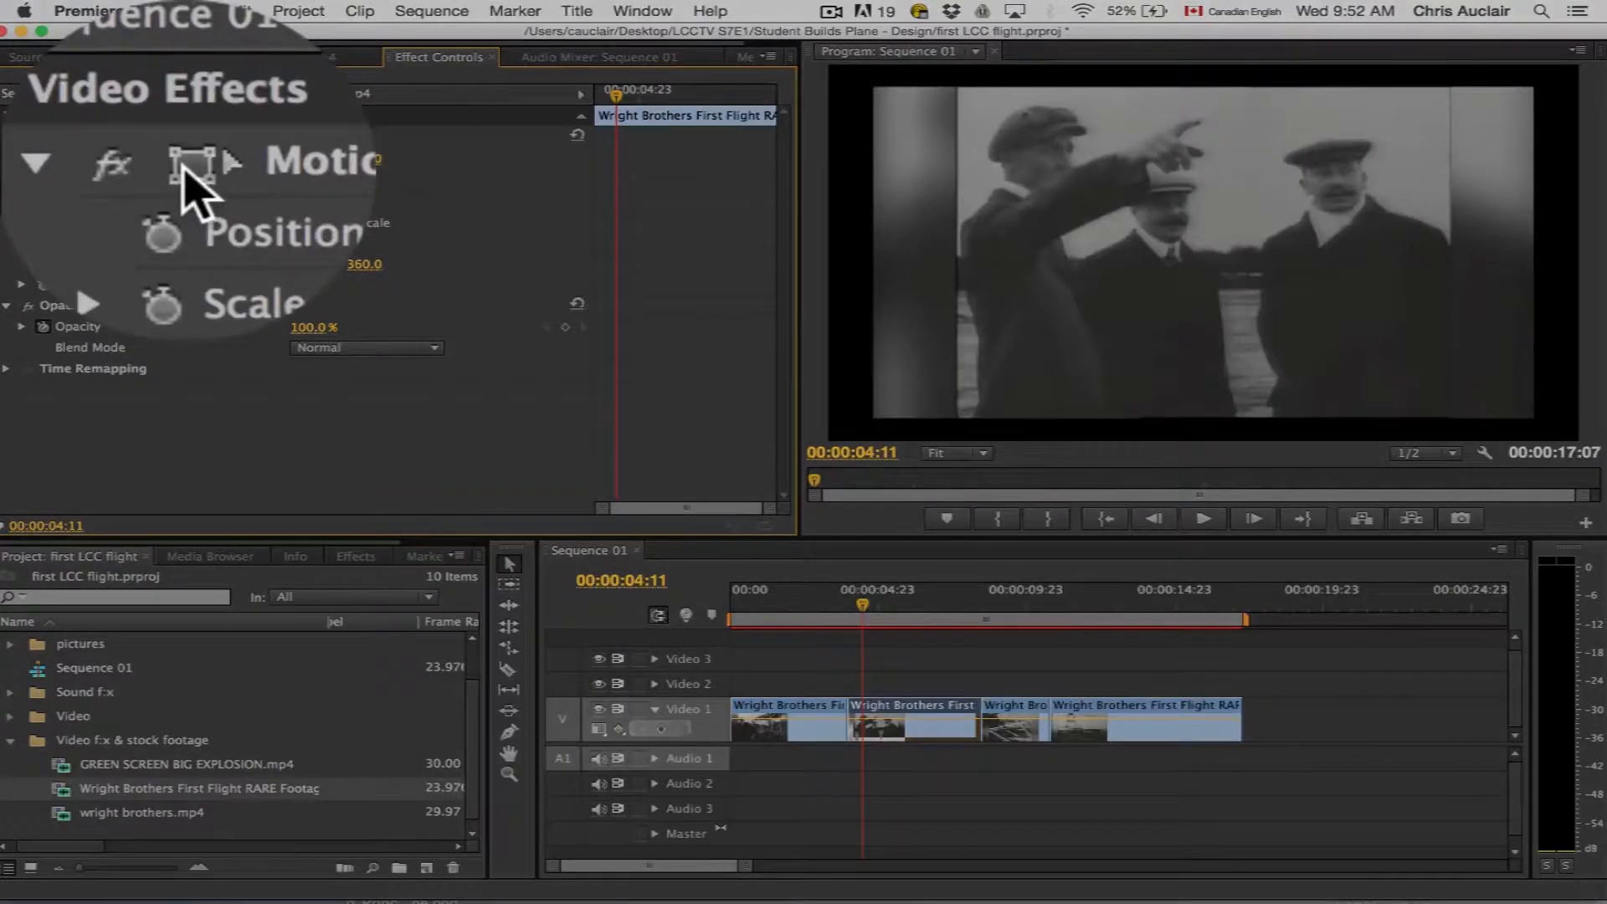
click(53, 138)
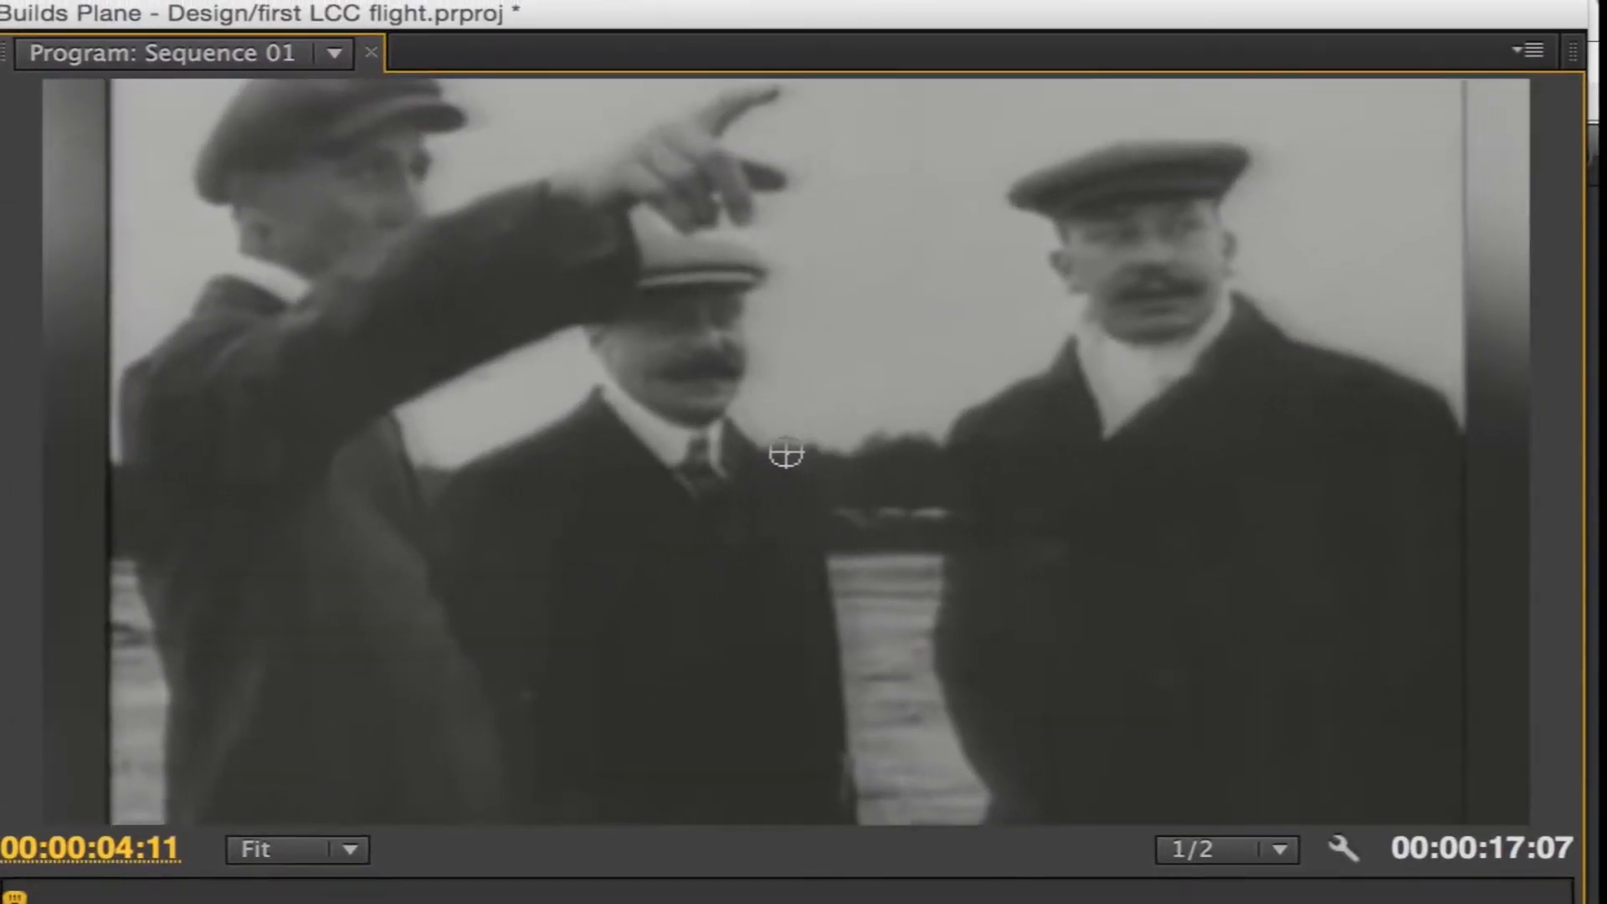
drag(460, 472, 412, 561)
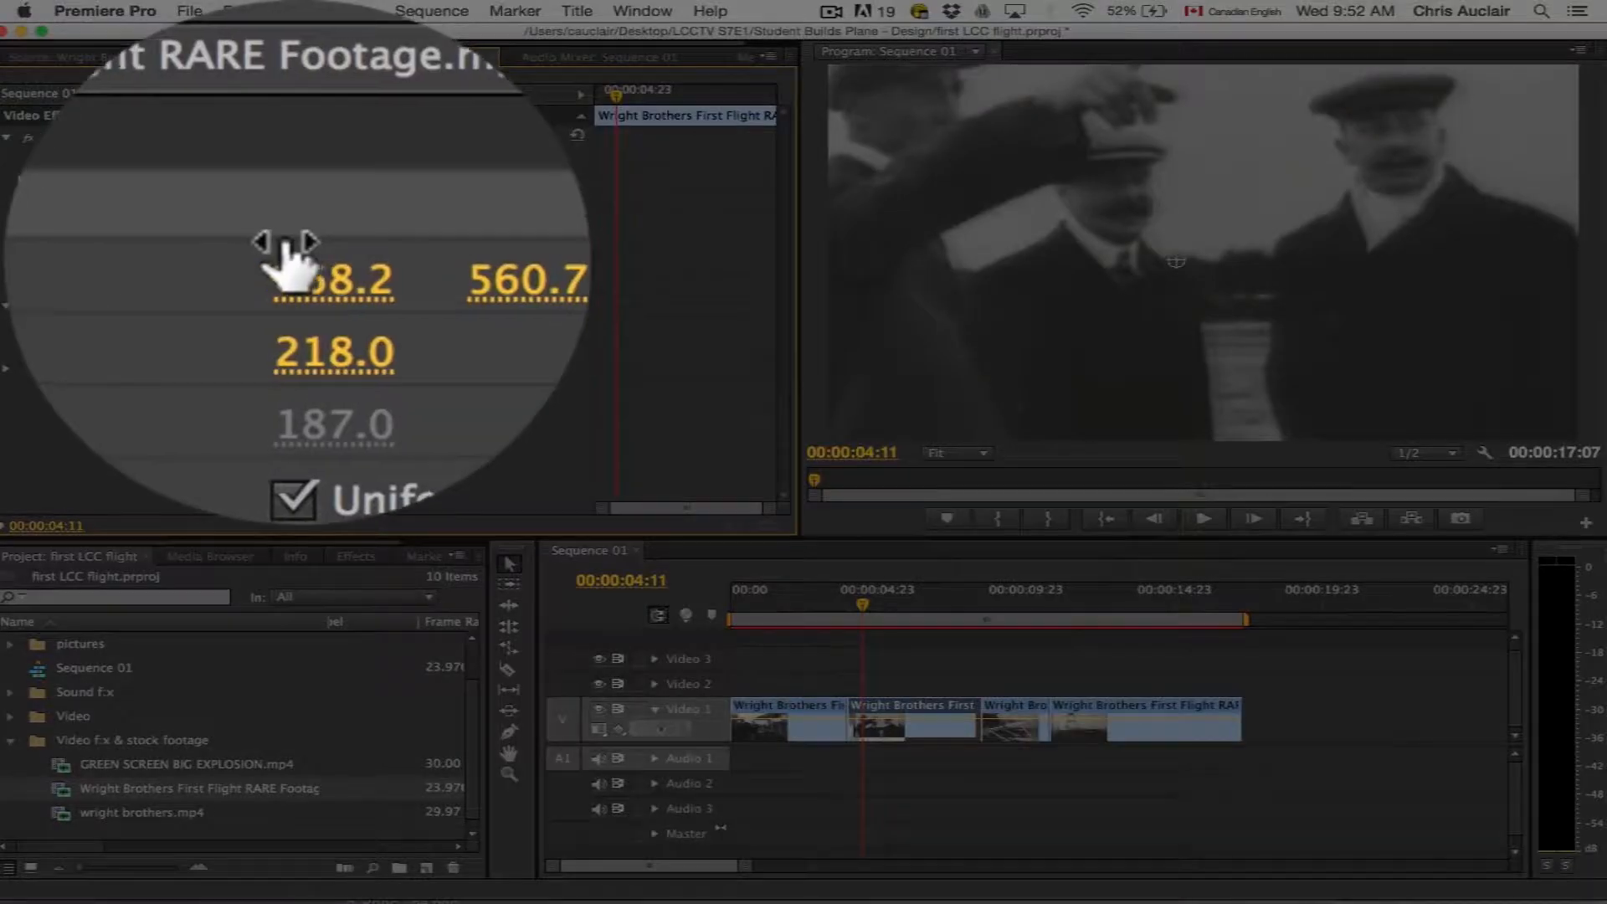
drag(289, 264, 545, 262)
mouse_move(366, 157)
mouse_down()
mouse_move(433, 158)
mouse_move(376, 157)
mouse_up()
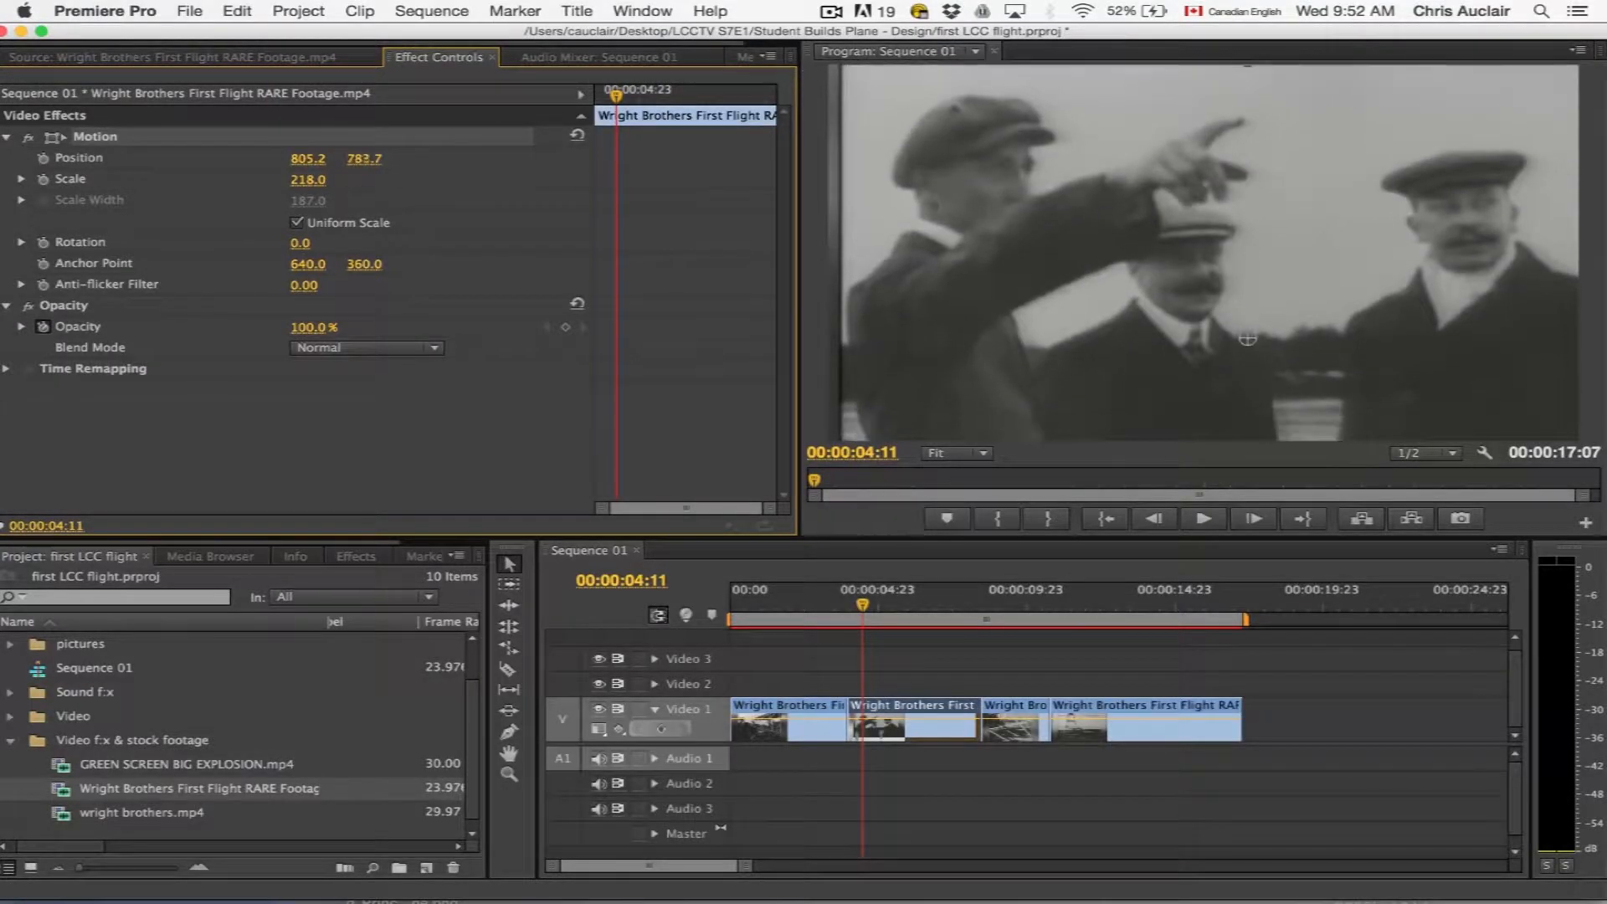
drag(334, 179, 351, 179)
key(space)
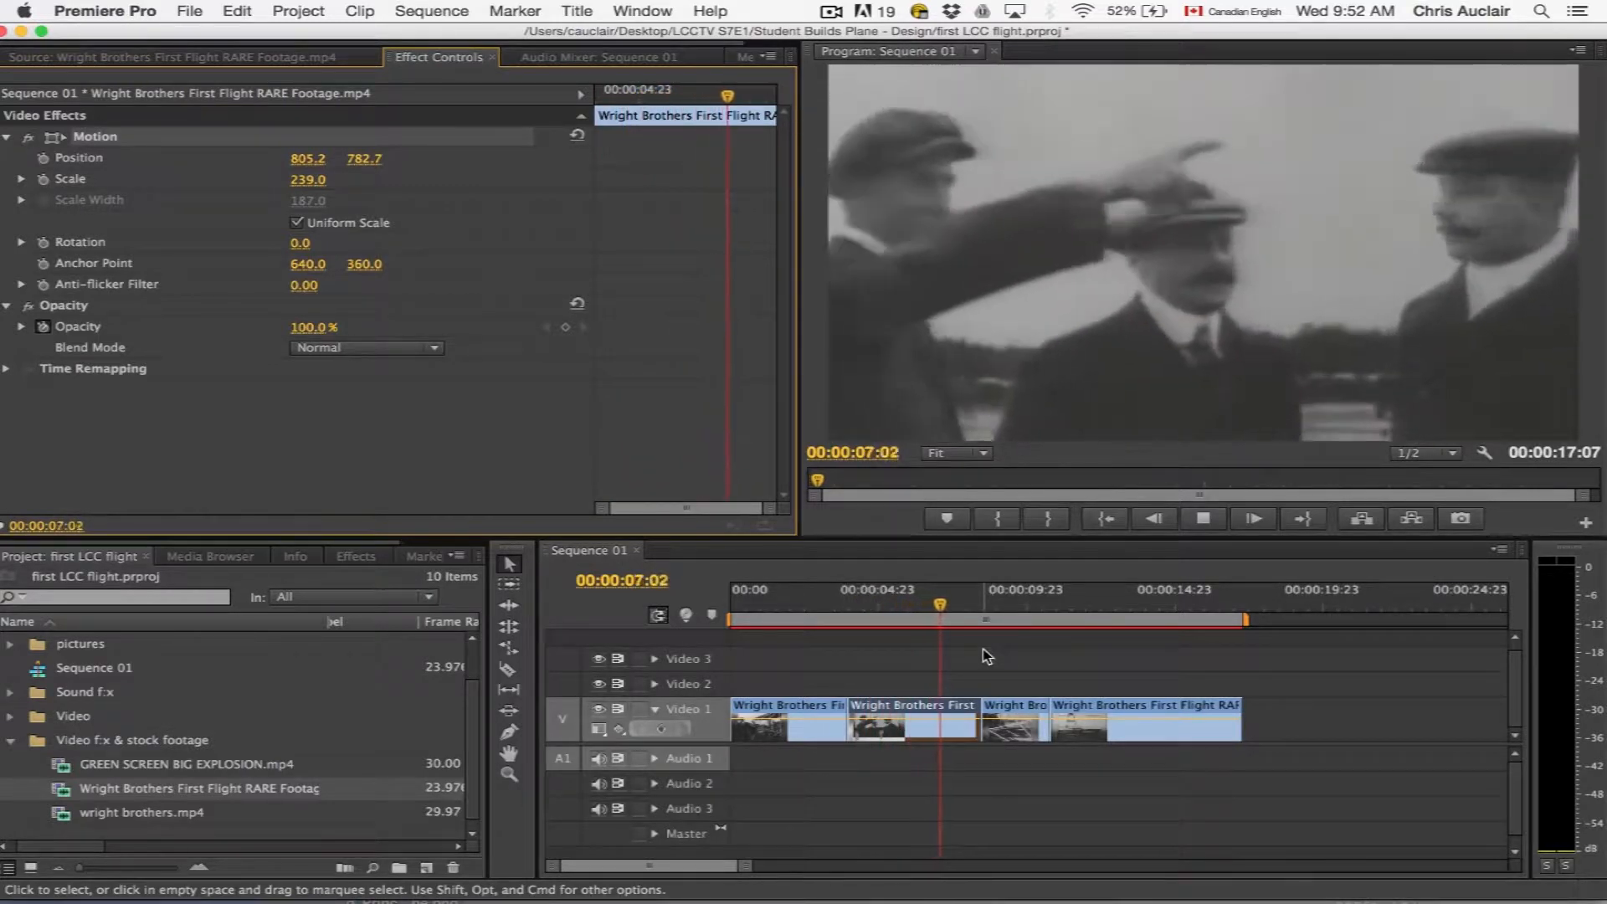
Enlarge the third clip directly in the preview until it fills the frame, and shift the picture slightly downward
click(1025, 596)
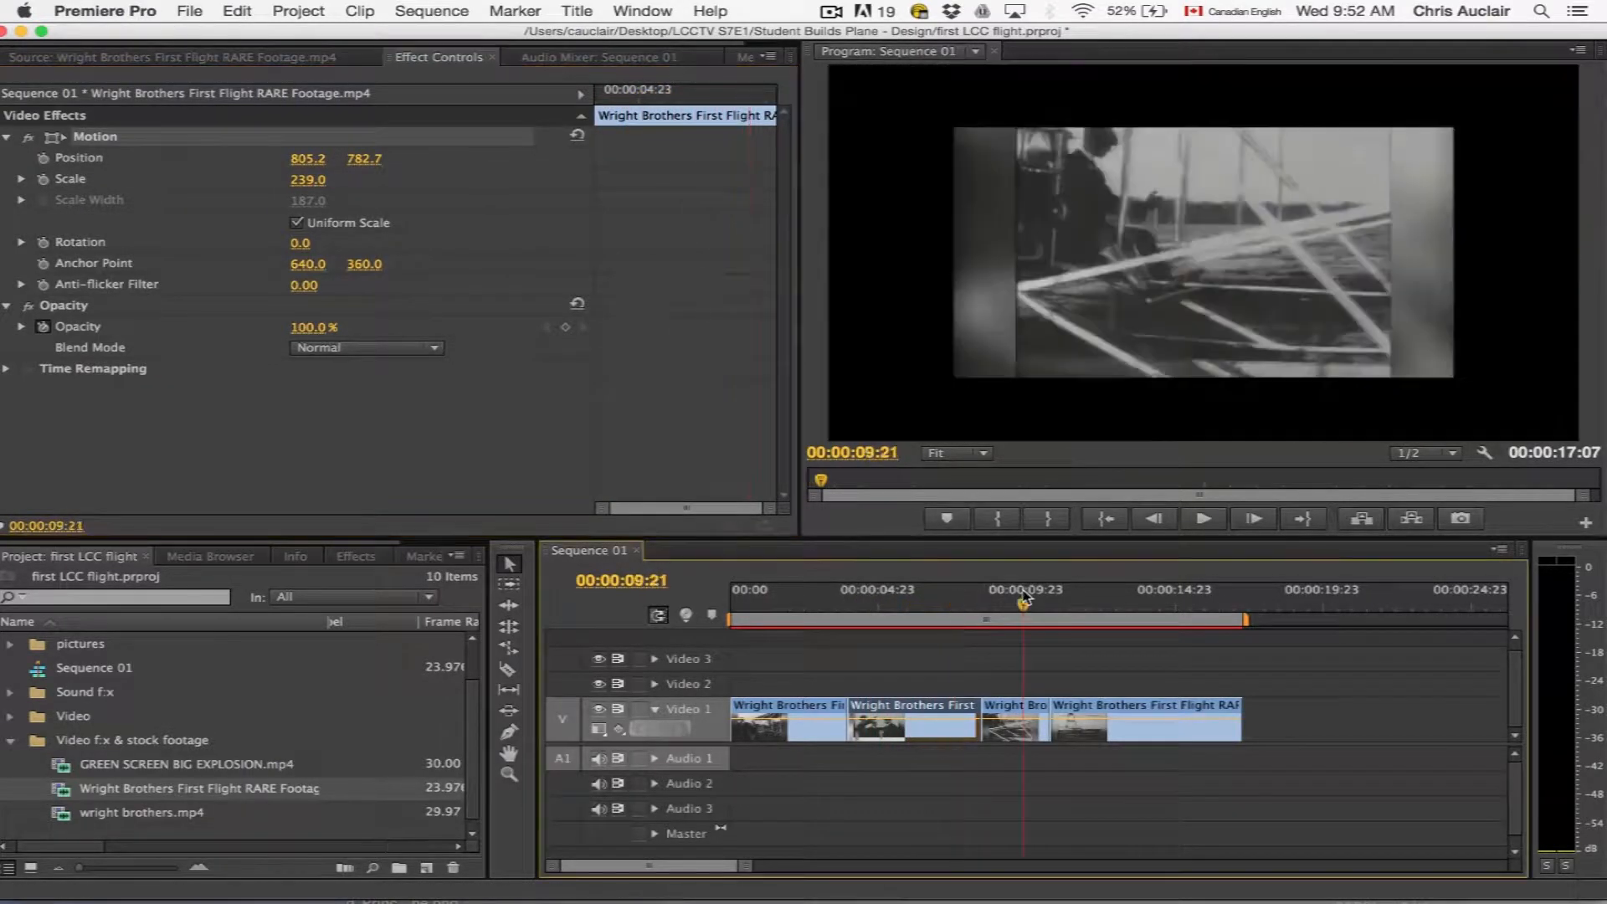
click(1017, 725)
click(51, 136)
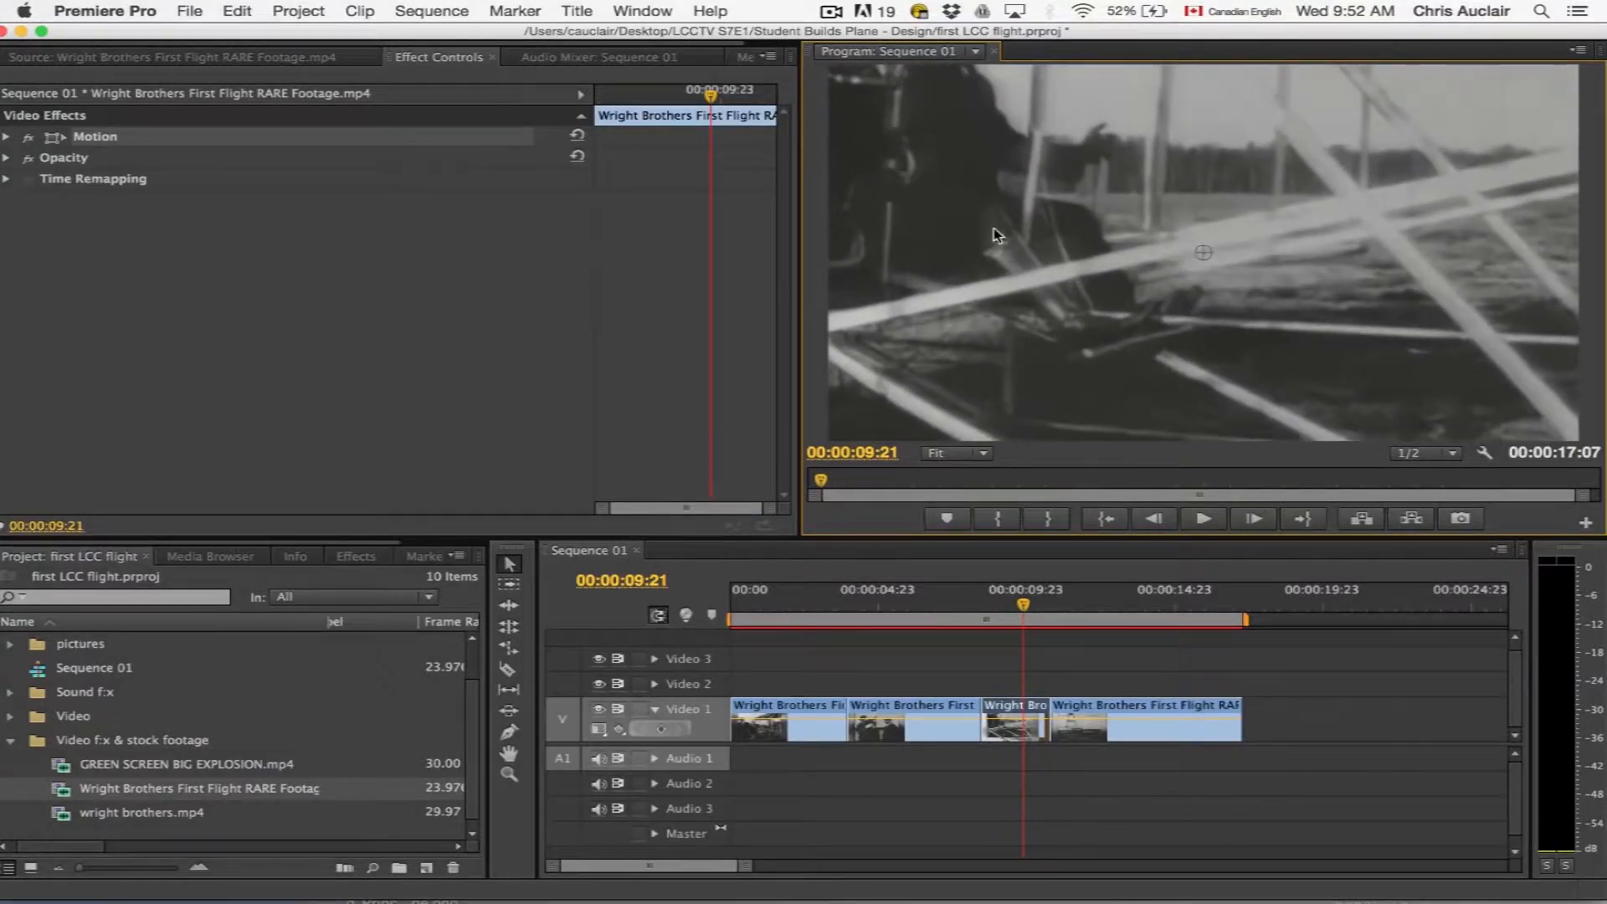
drag(993, 228, 996, 278)
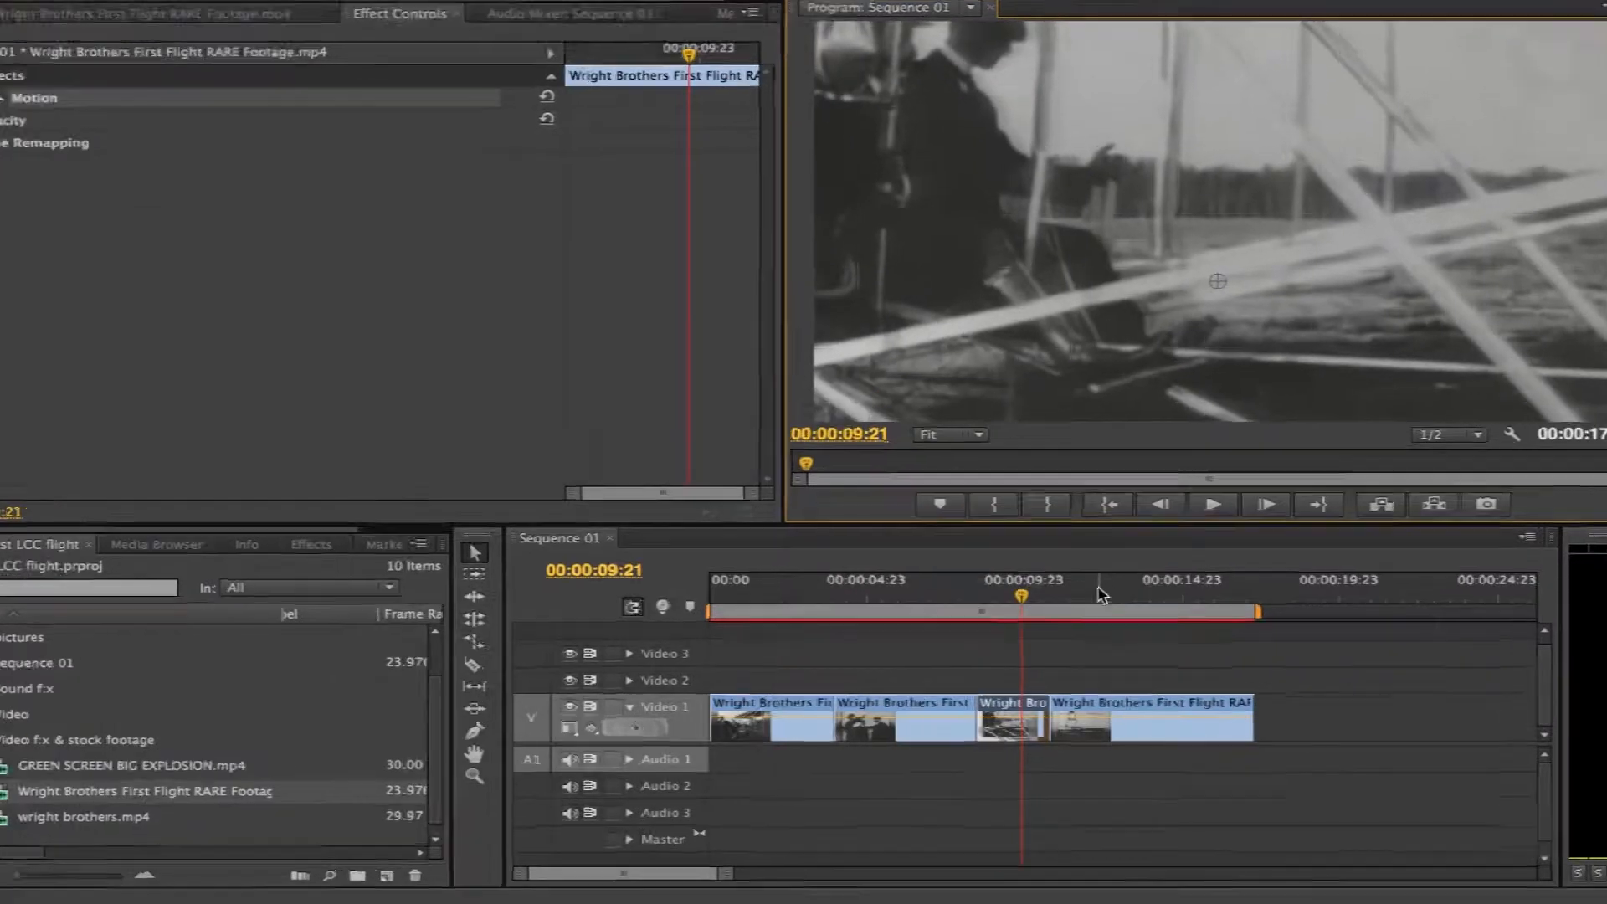
Enlarge the fourth clip directly in the preview to fill the frame, and return the playhead to the sequence start
click(1129, 607)
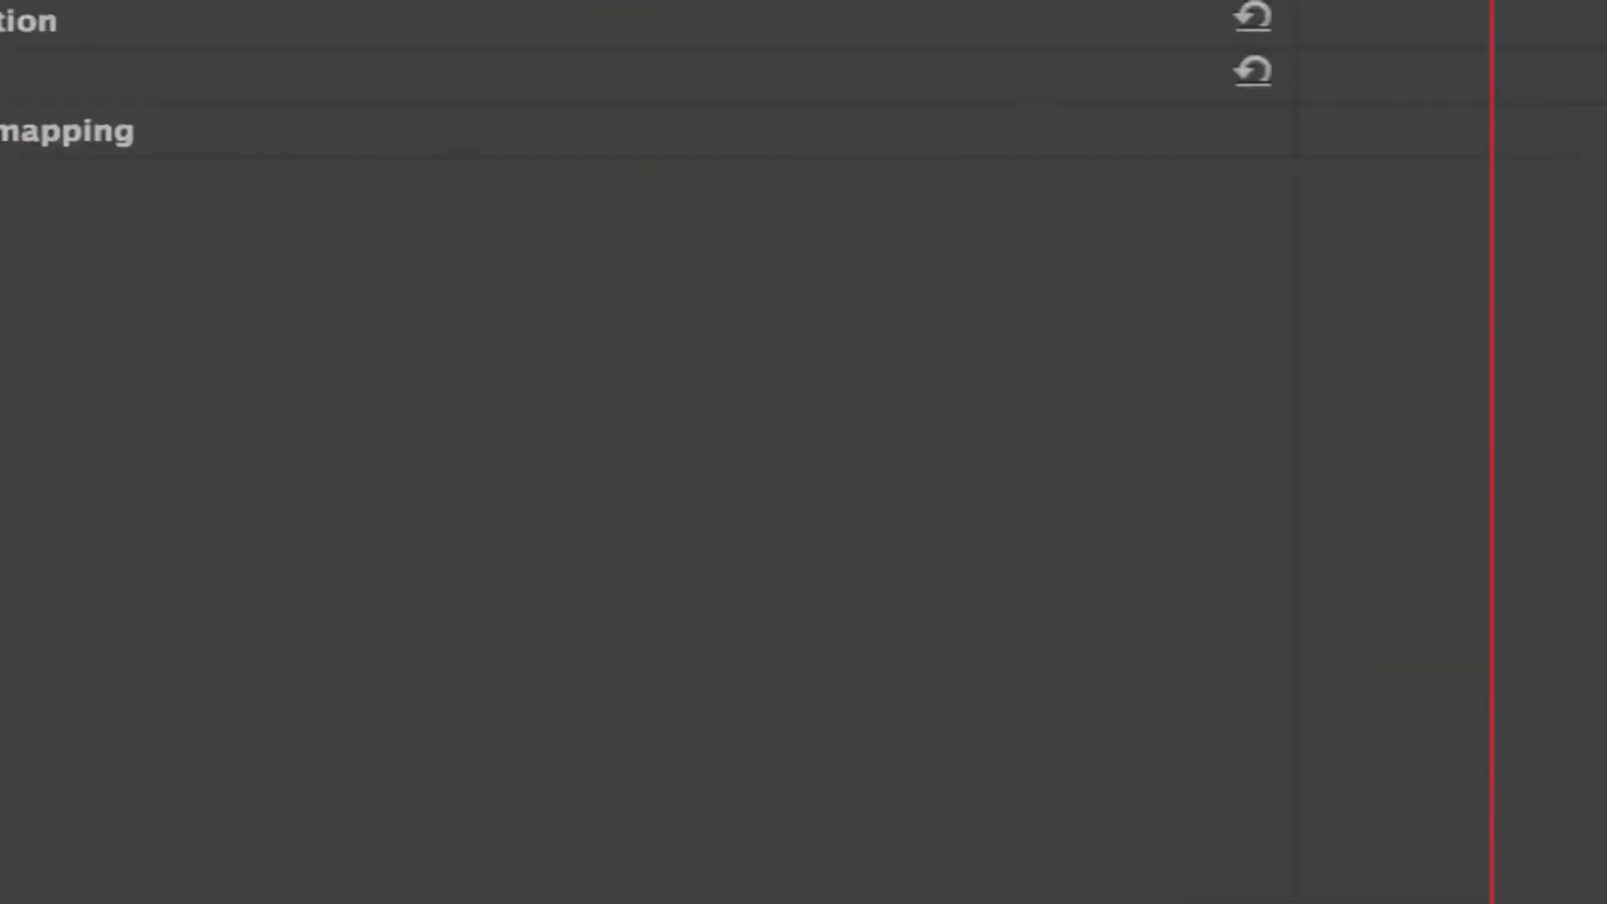
click(137, 185)
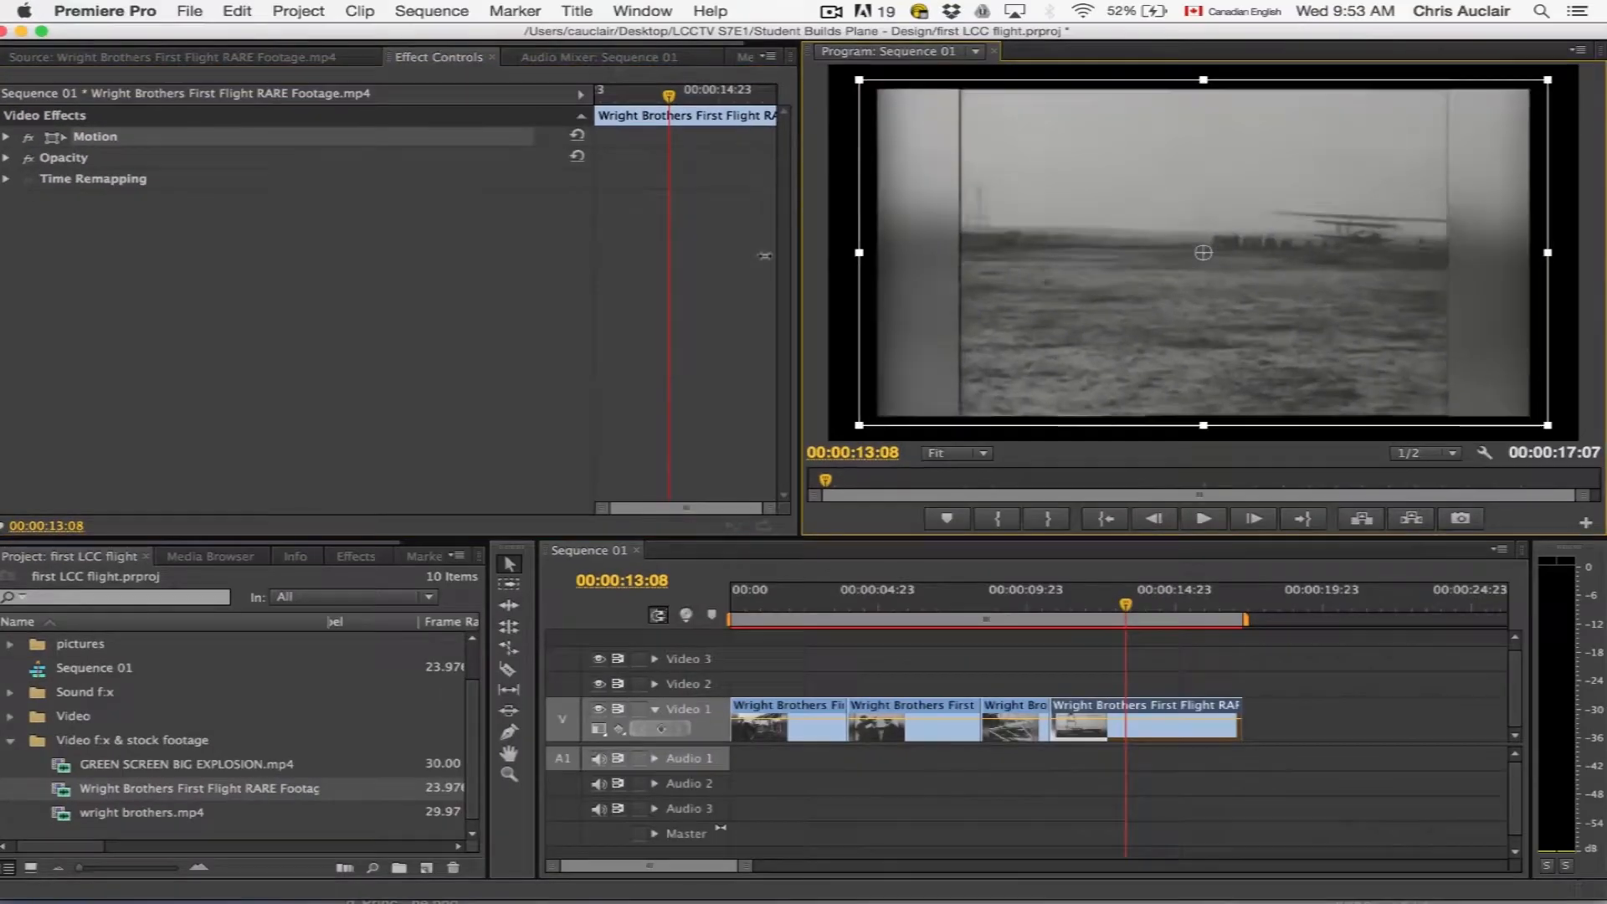
drag(765, 255, 590, 287)
drag(1248, 603, 725, 600)
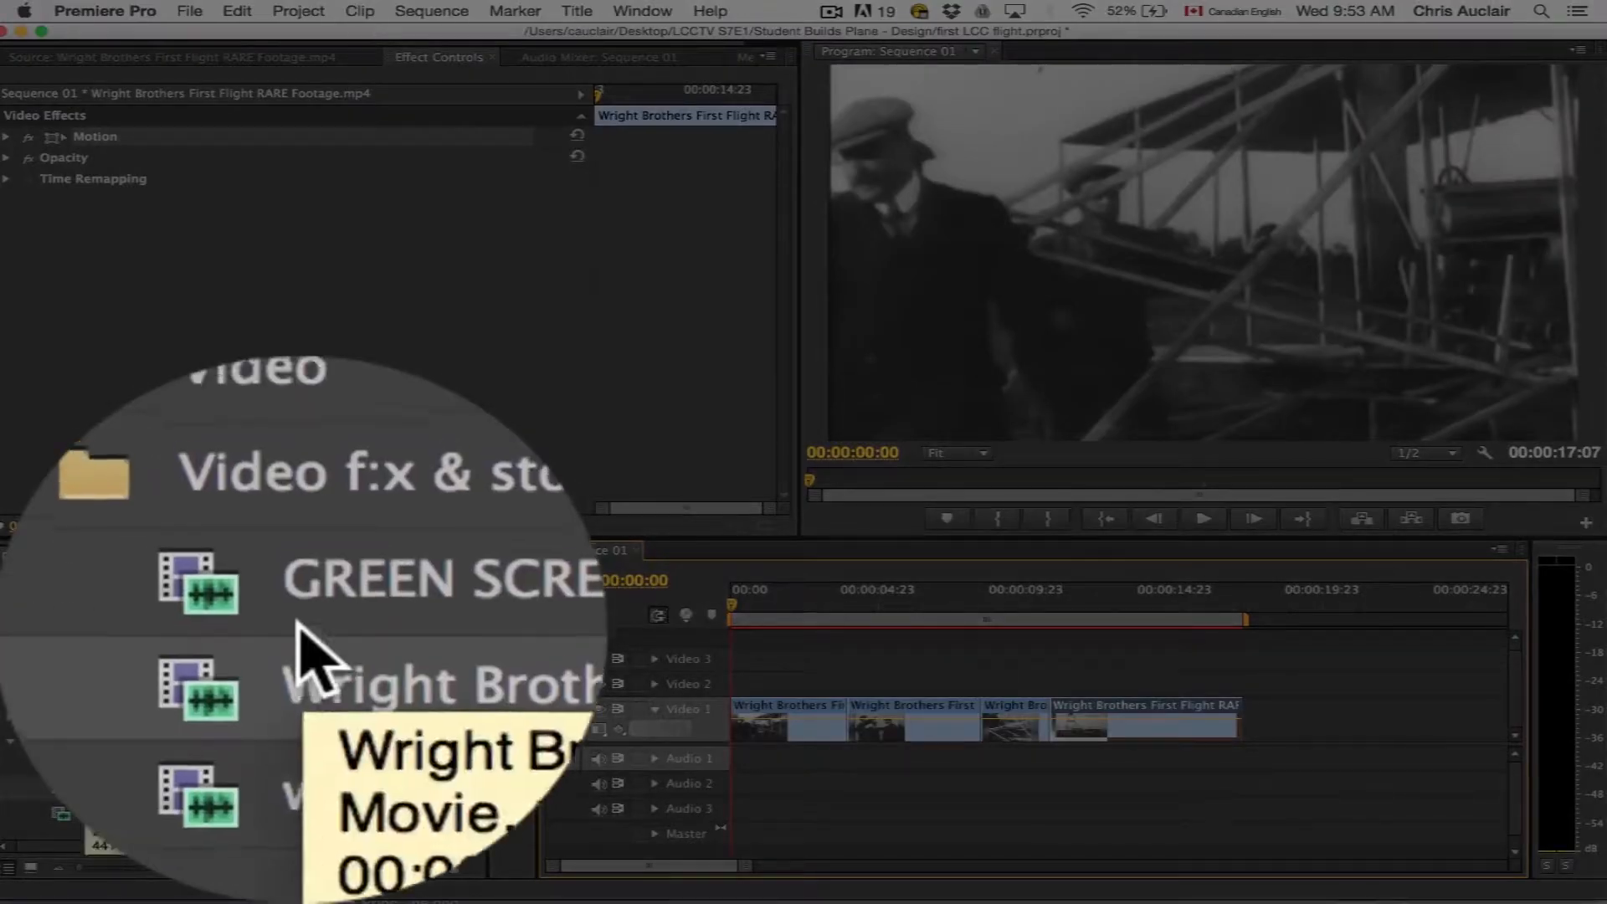
Load plane narrative.mp3 from the Audio Narrative bin, preview part of it and place it on Audio 1 at the sequence start
click(59, 624)
click(50, 624)
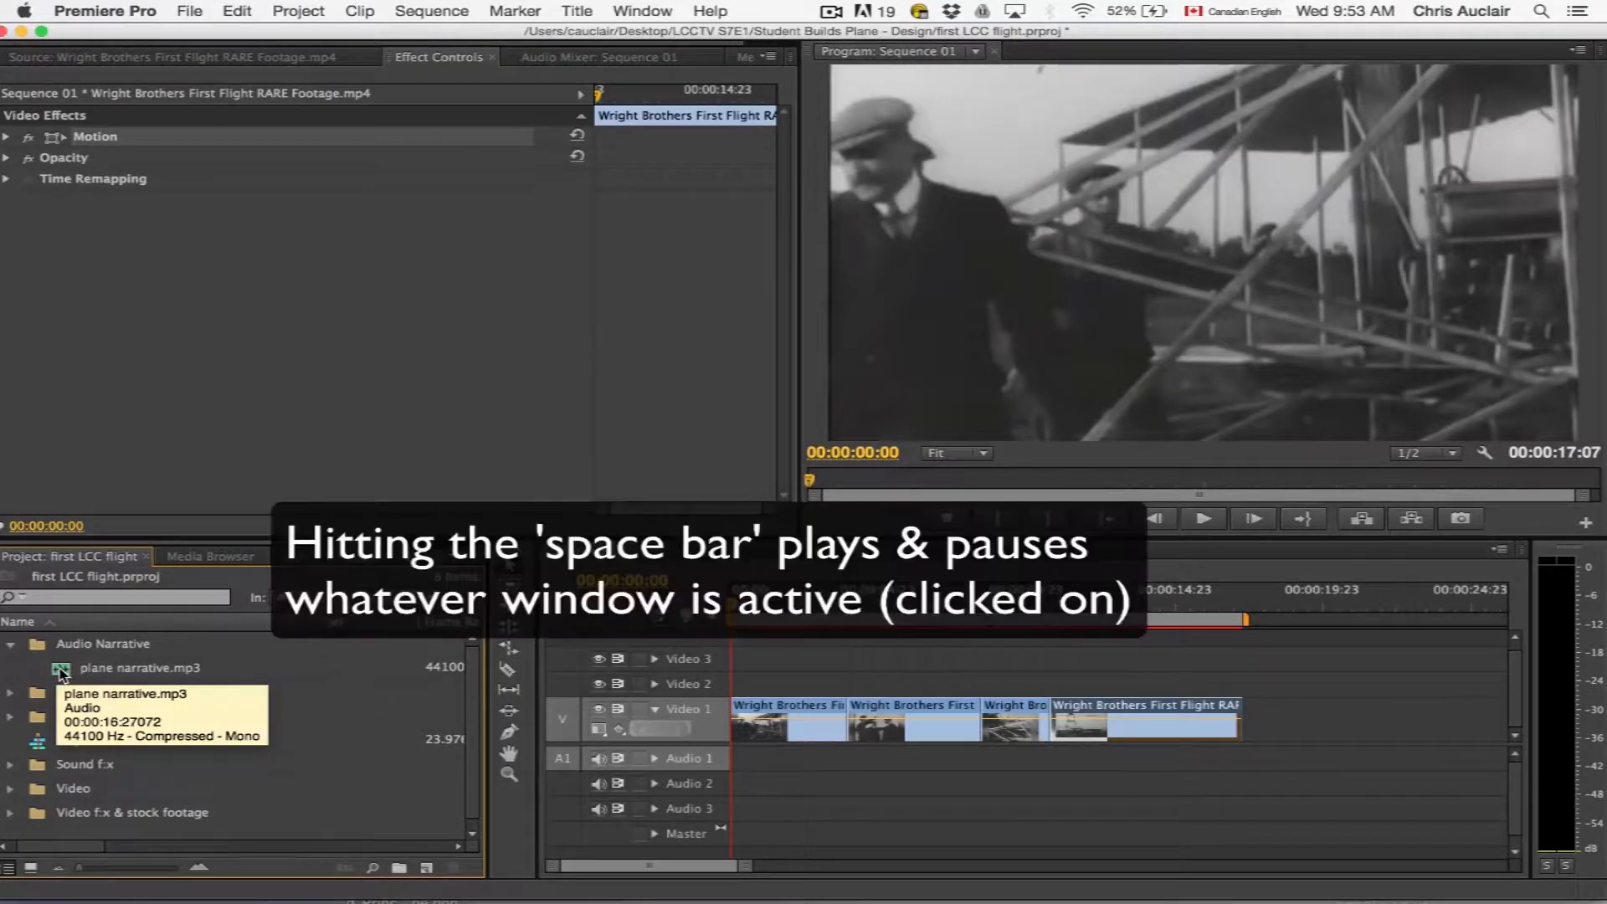
double_click(61, 670)
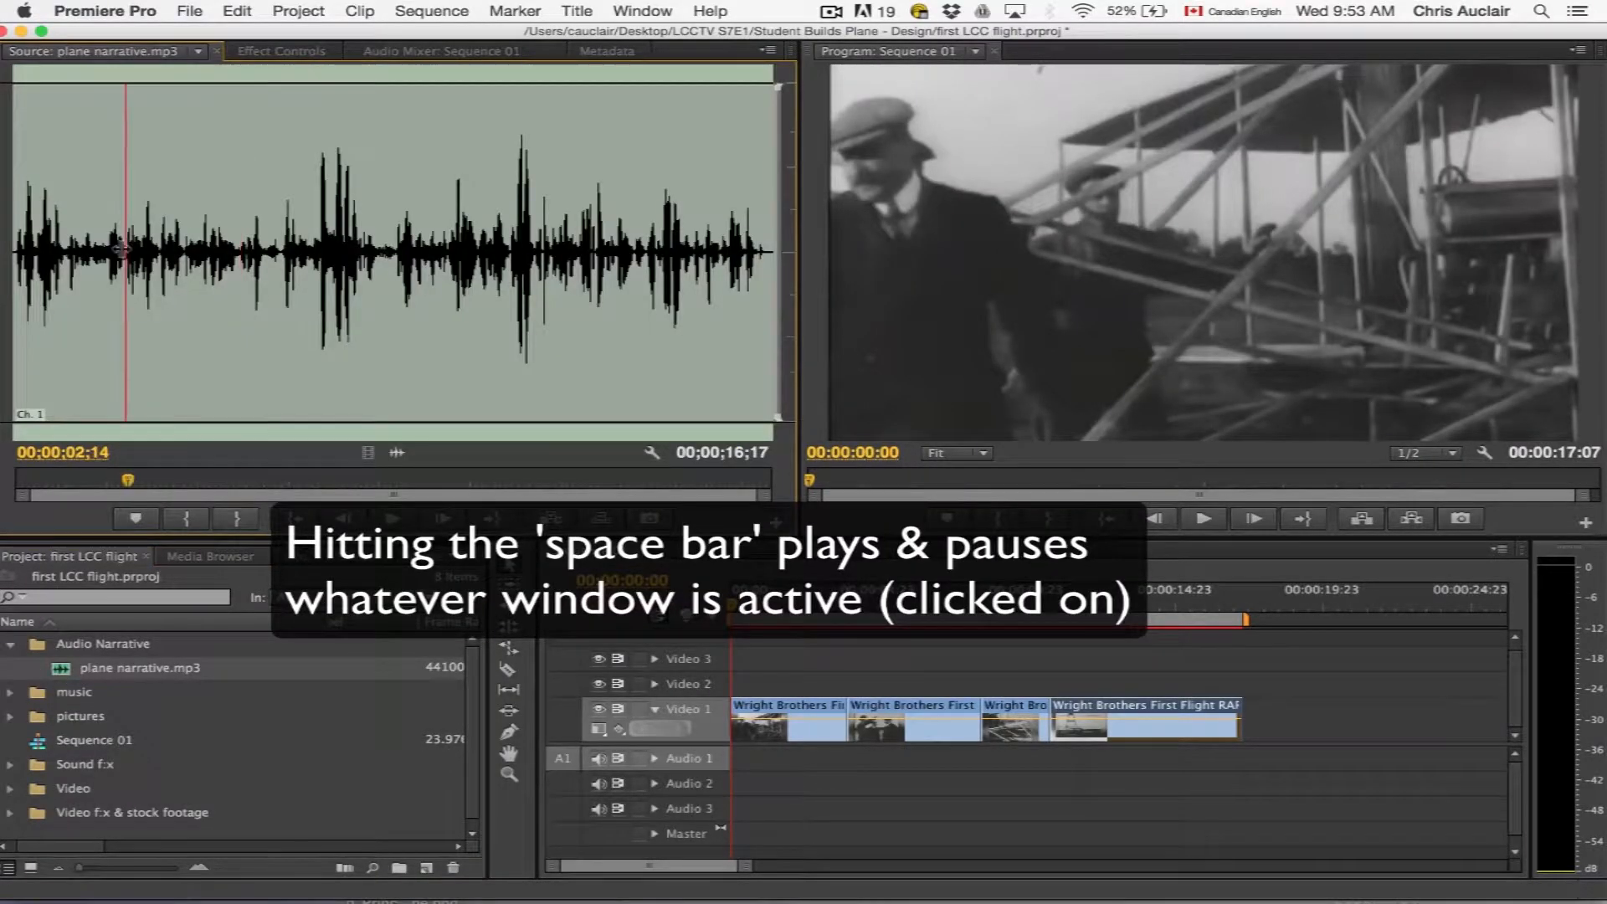
key(space)
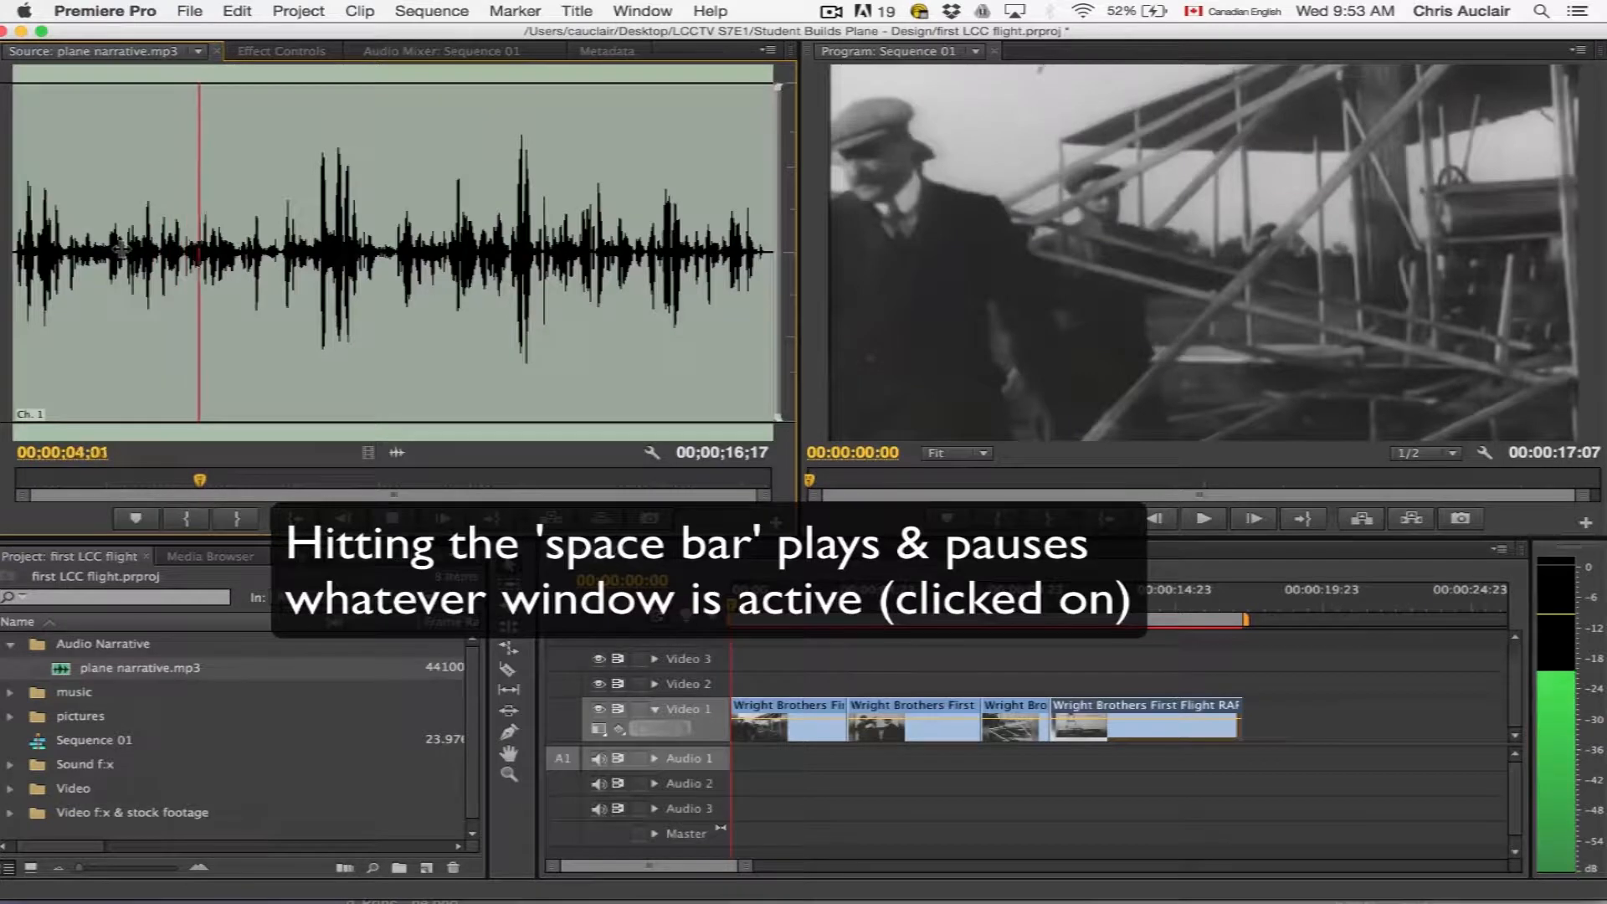
key(space)
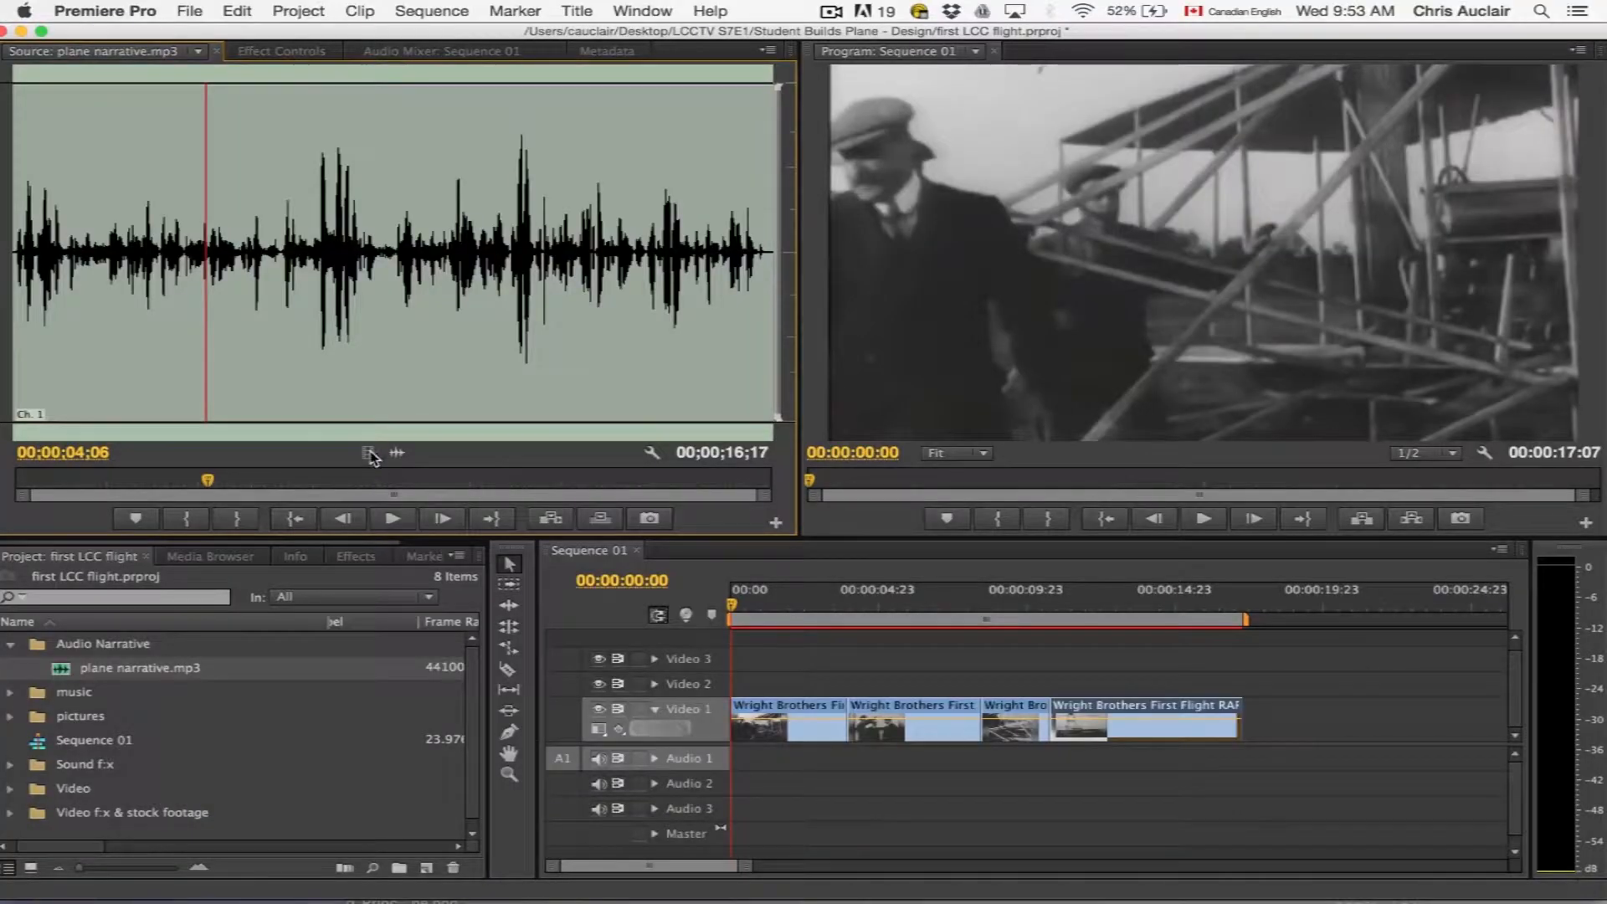
drag(868, 747, 712, 760)
Trim the end of the last video clip to match the end of the narration, and play the sequence from the beginning
drag(1241, 607, 1181, 611)
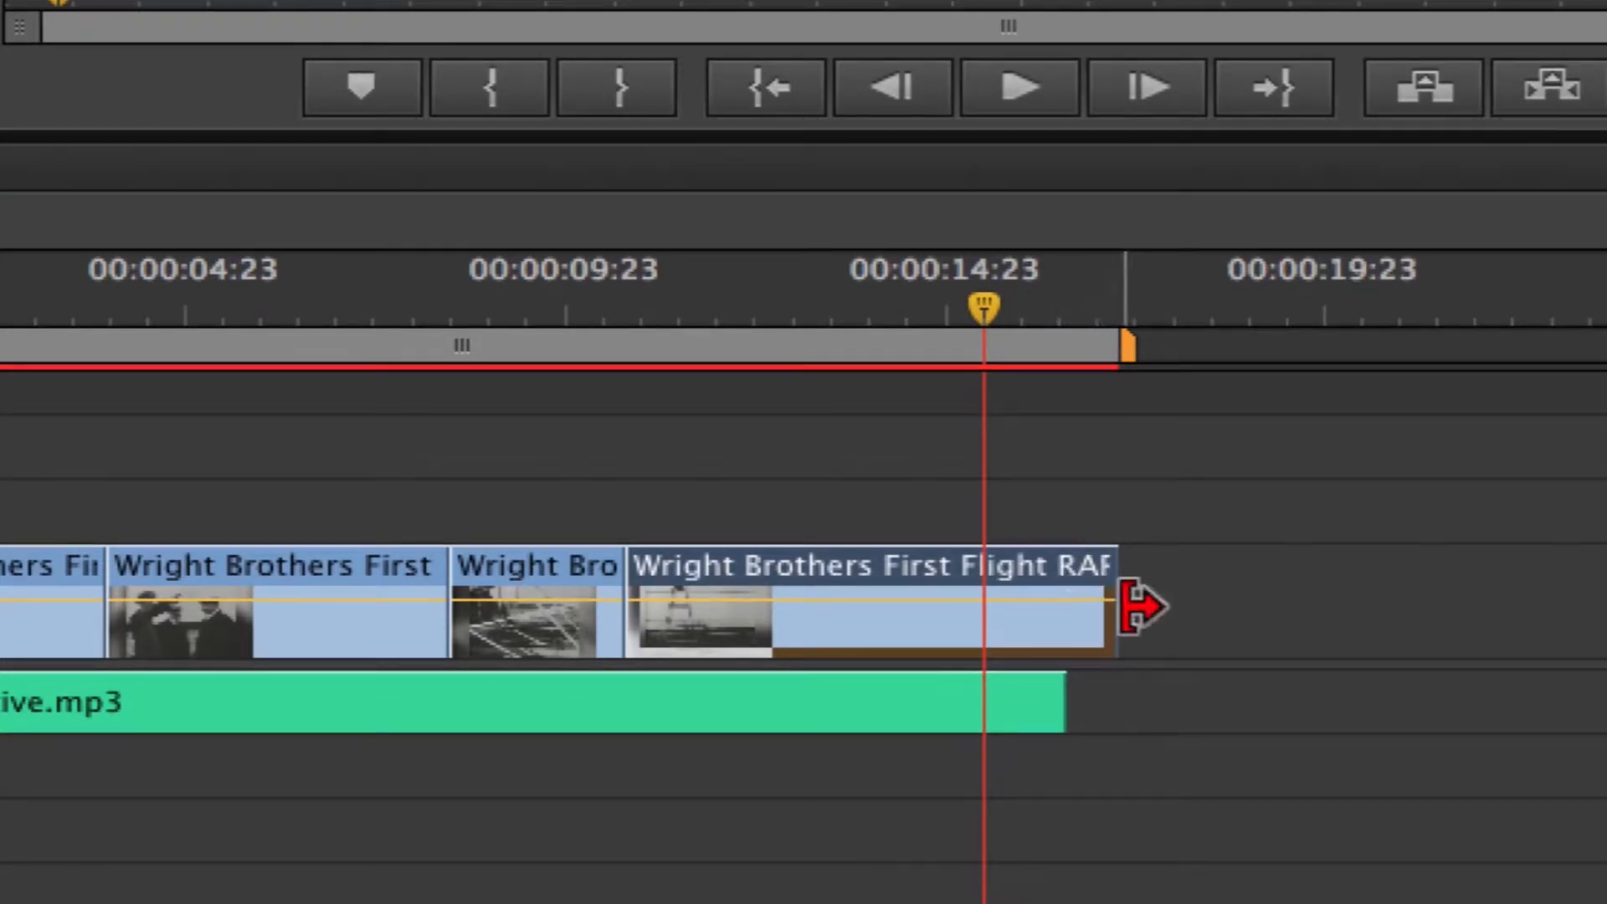
click(1096, 576)
mouse_move(1097, 576)
mouse_down()
mouse_move(1044, 574)
mouse_move(1061, 569)
mouse_up()
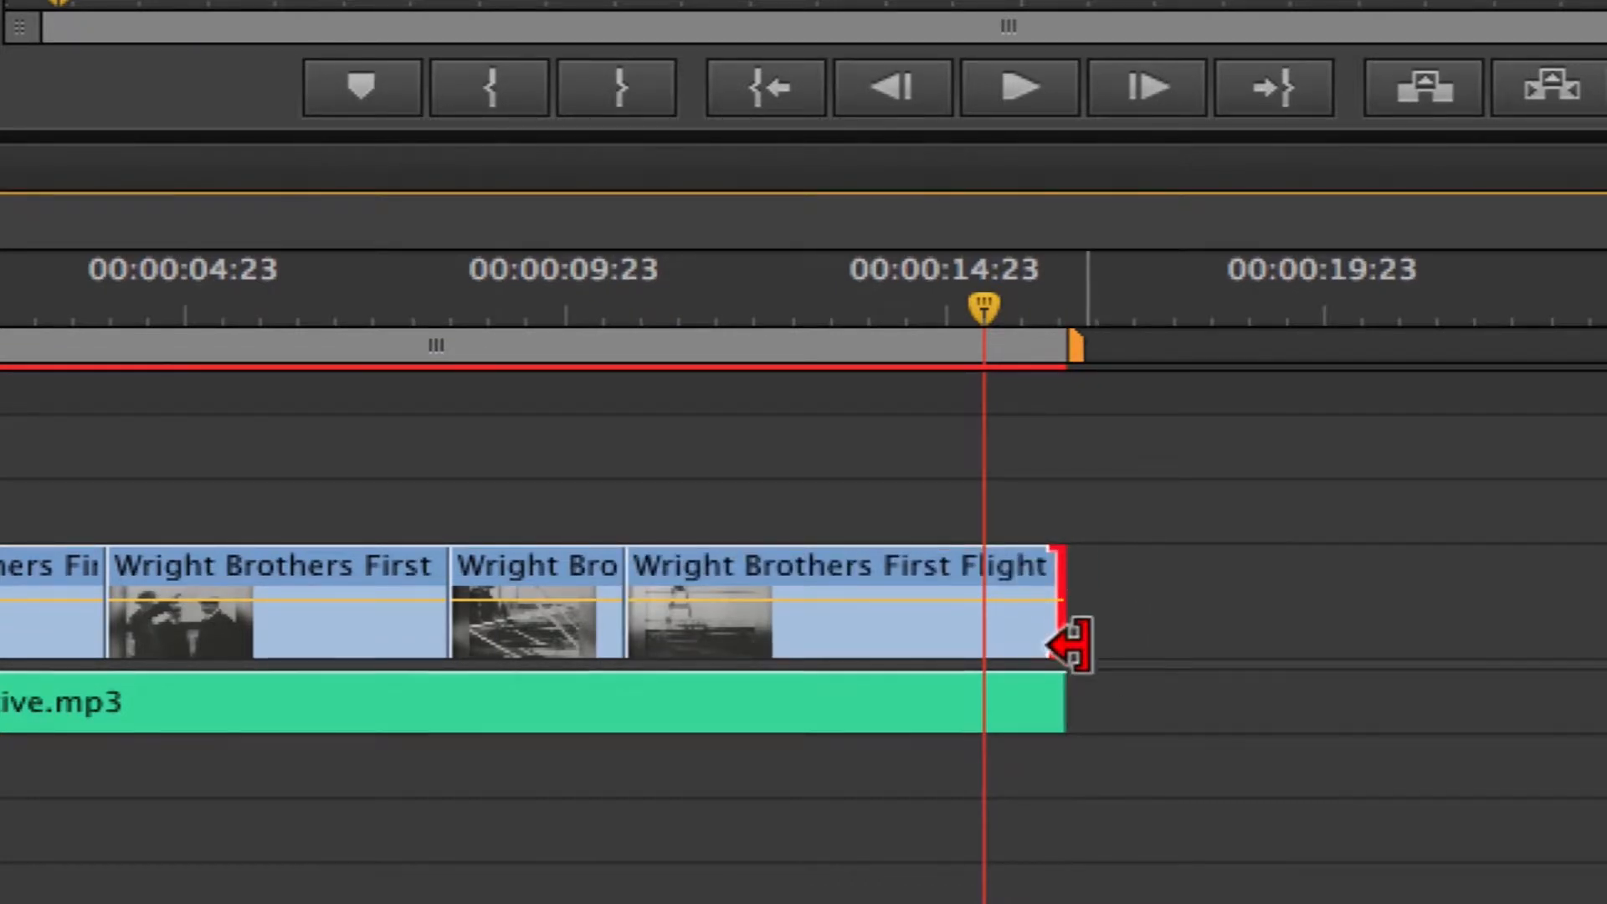
drag(241, 293, 654, 574)
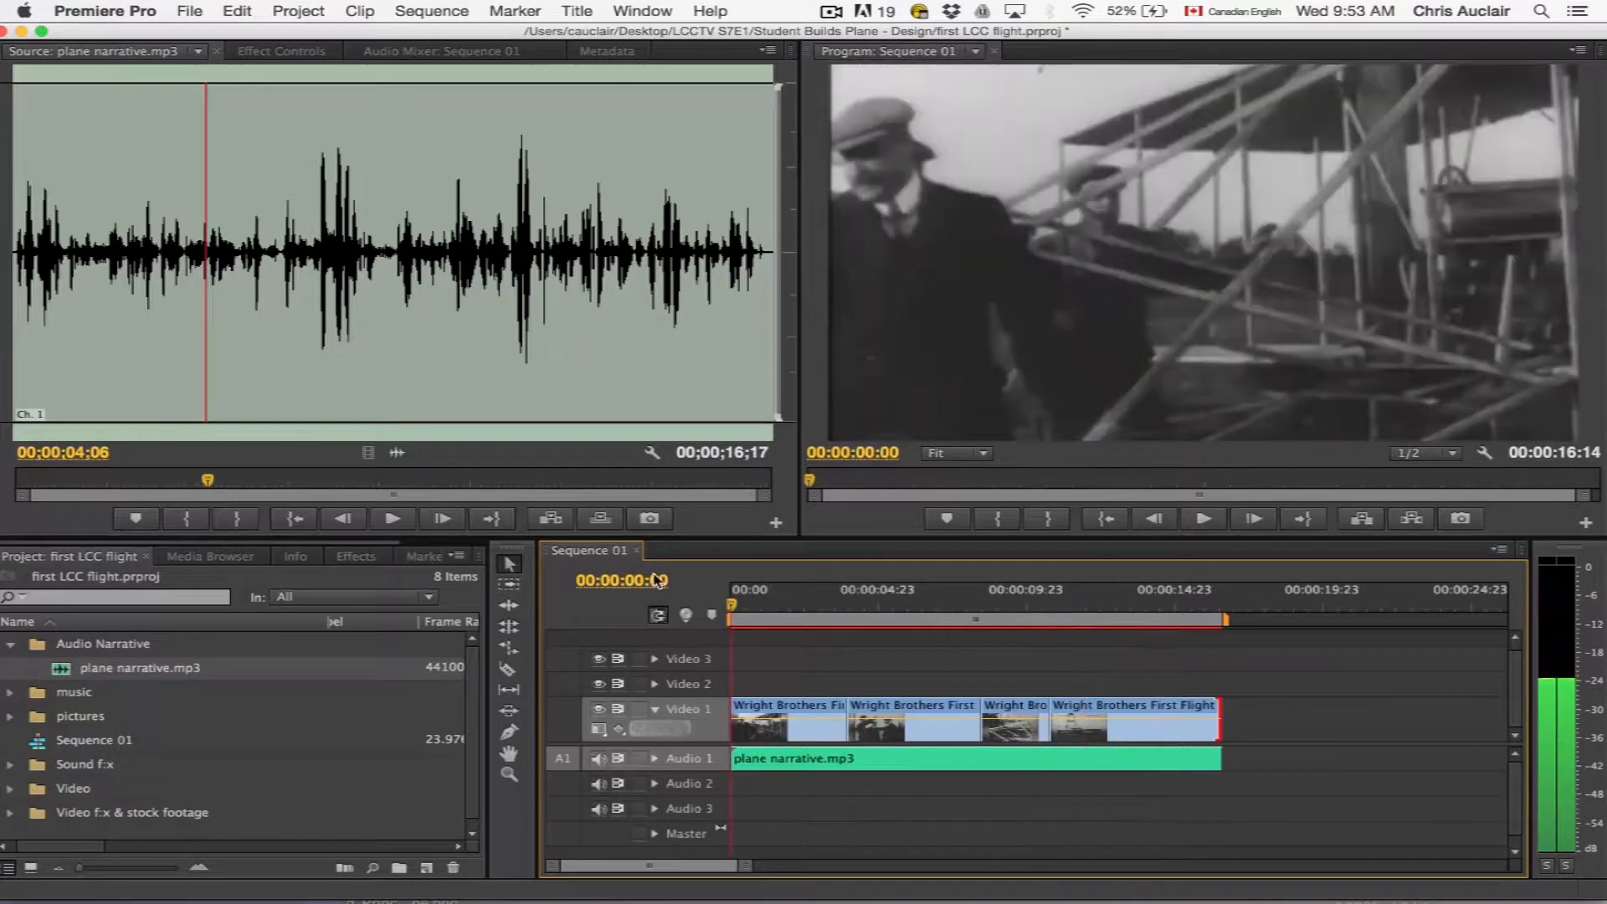
key(space)
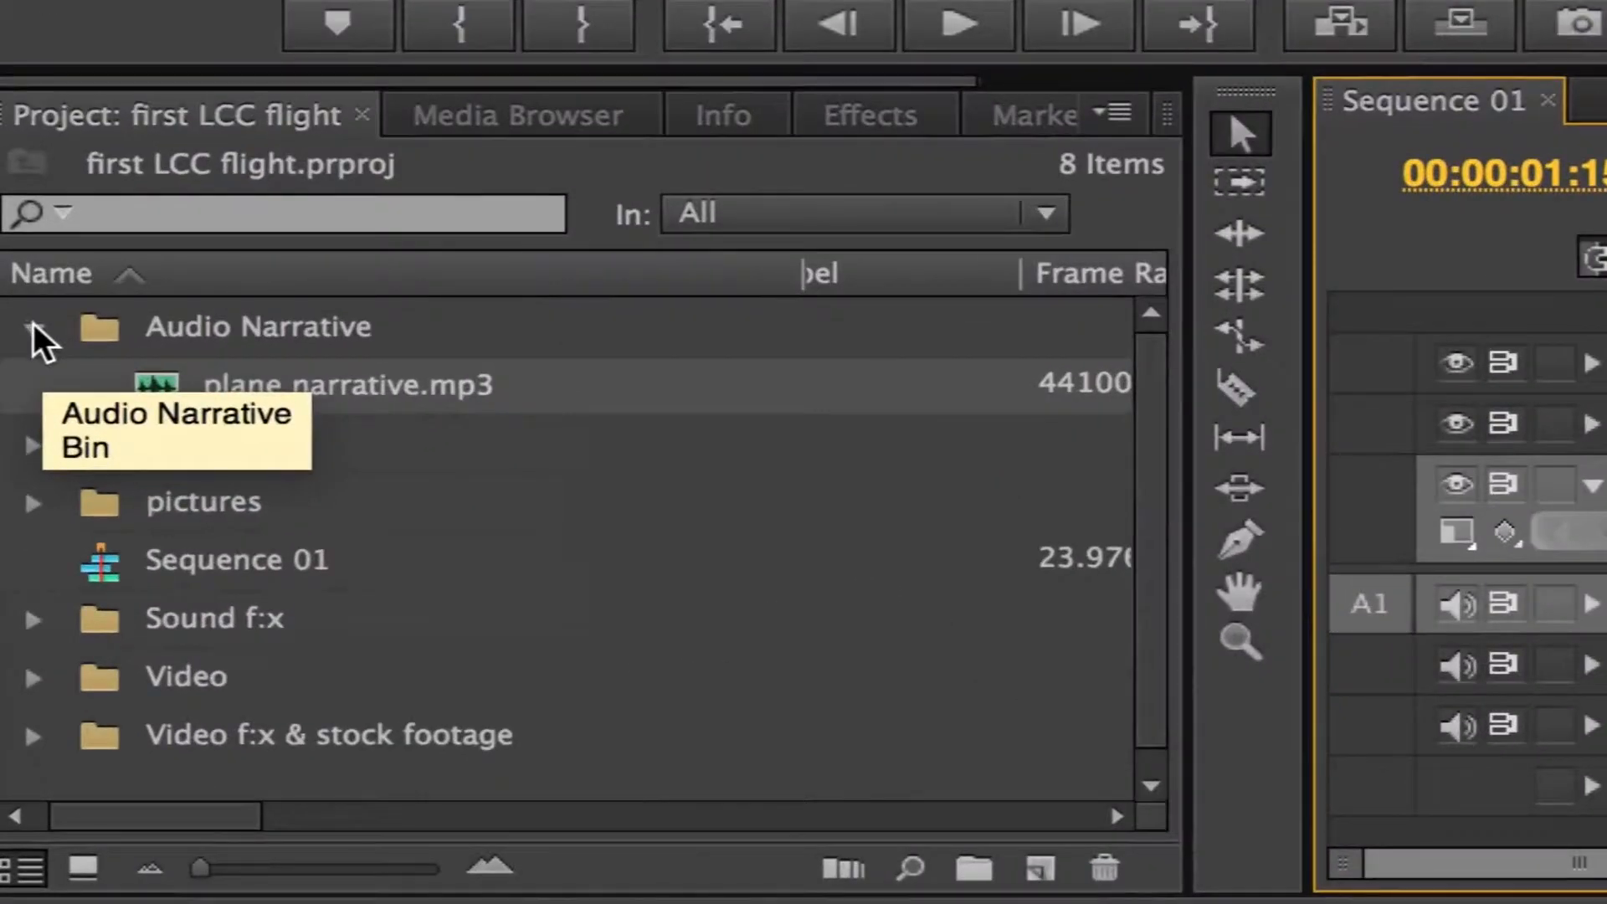
Load Salute_To_A_New_Beginning.mp3 from the music bin and preview a passage near its beginning
click(33, 326)
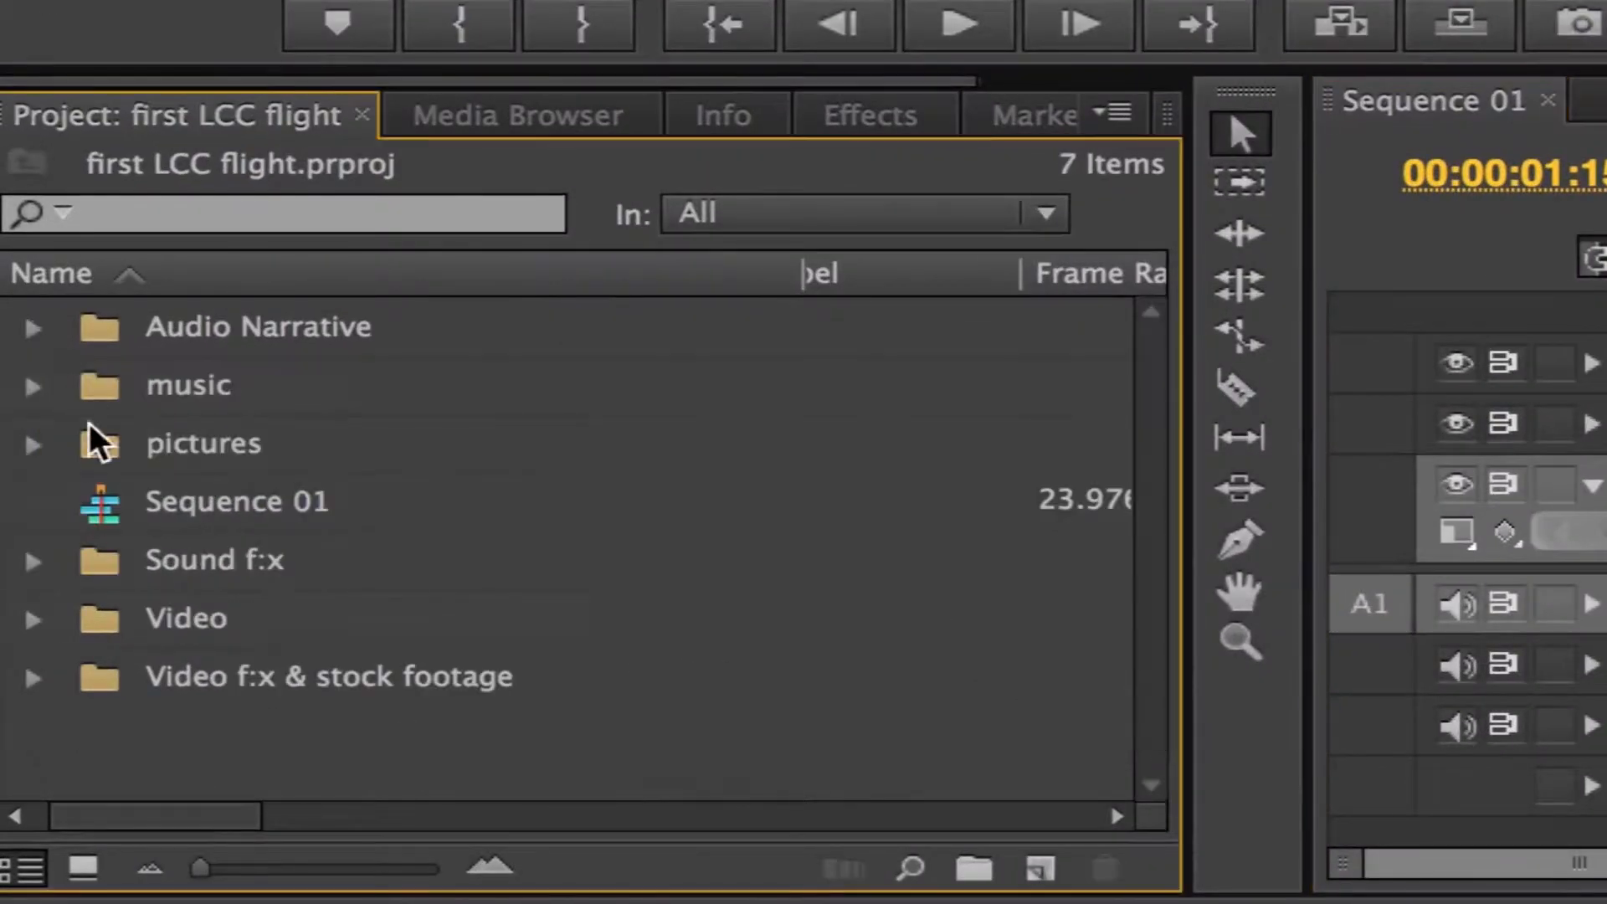
click(33, 385)
double_click(168, 448)
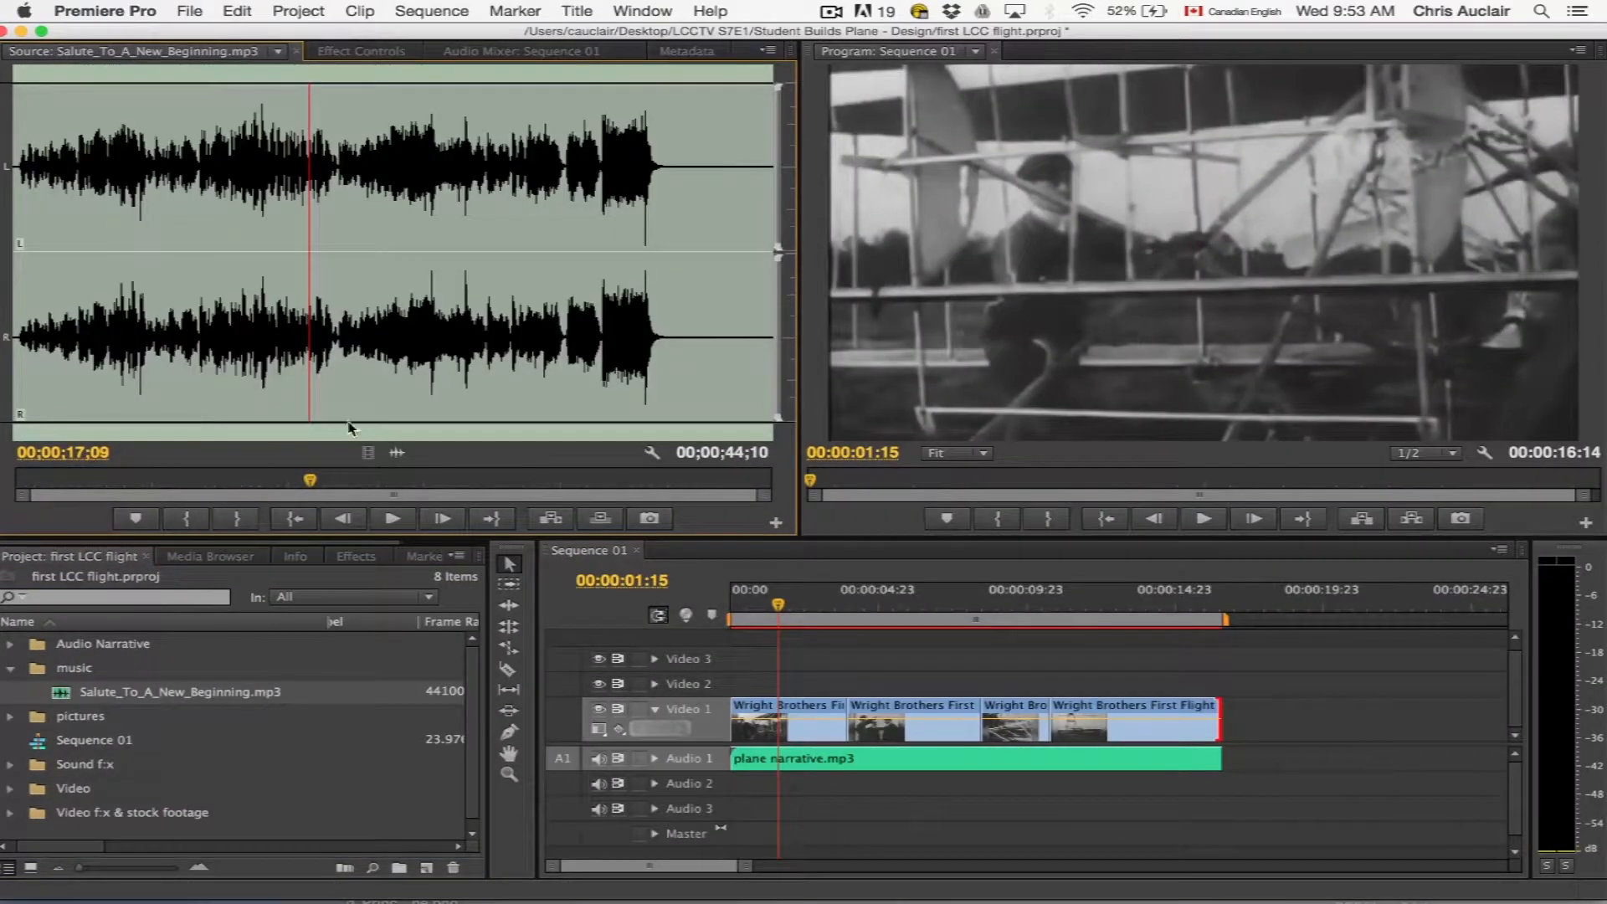
click(95, 299)
key(space)
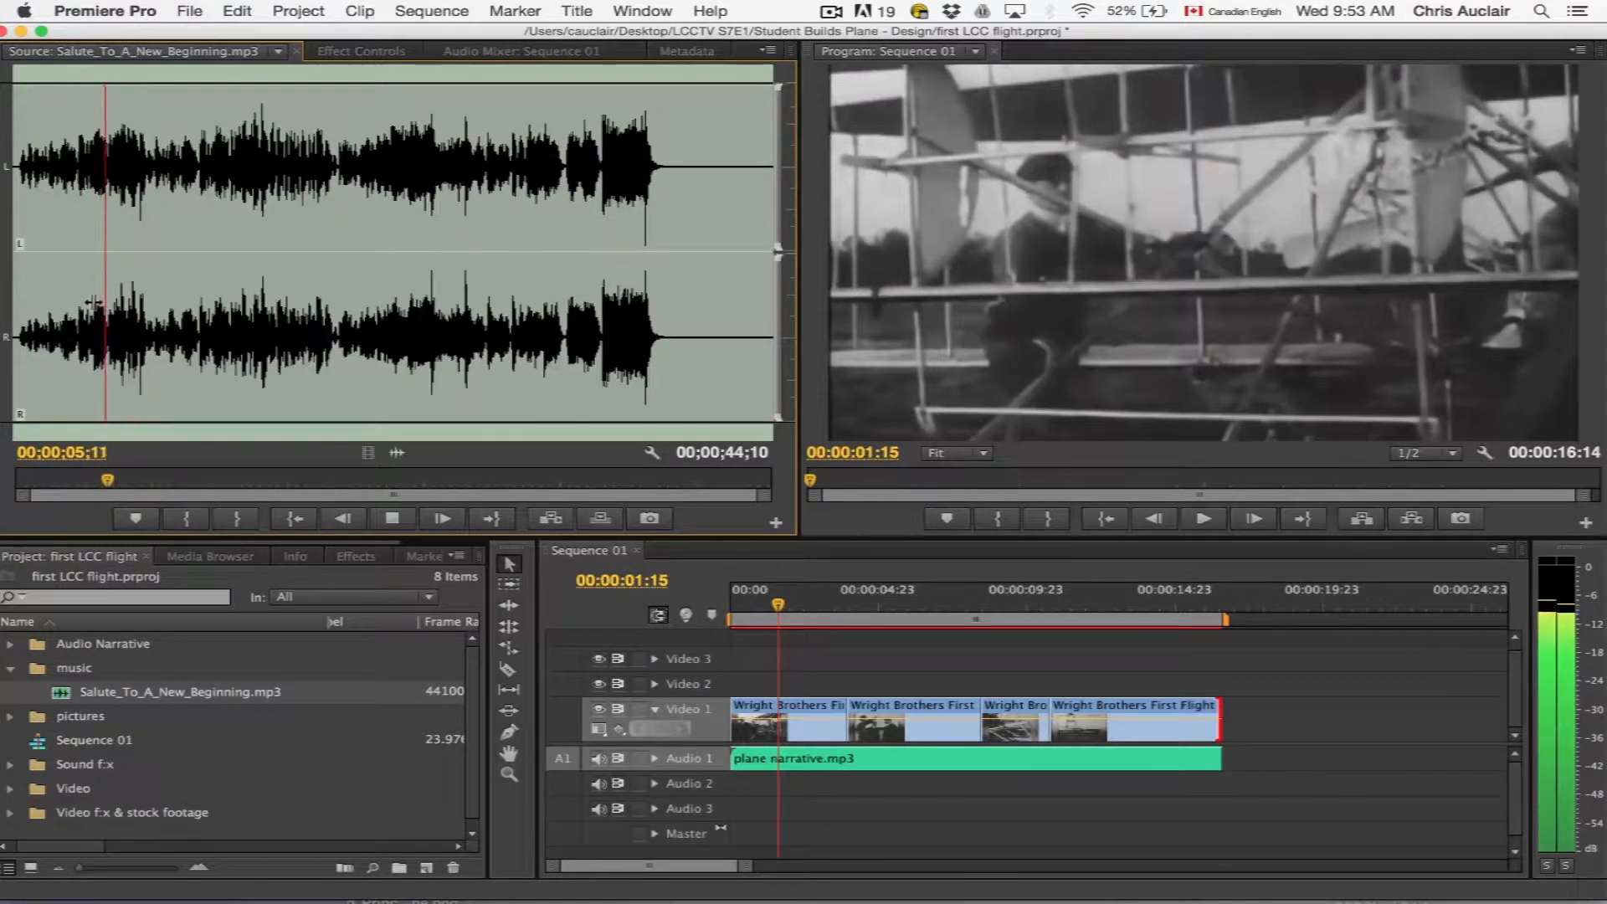
key(space)
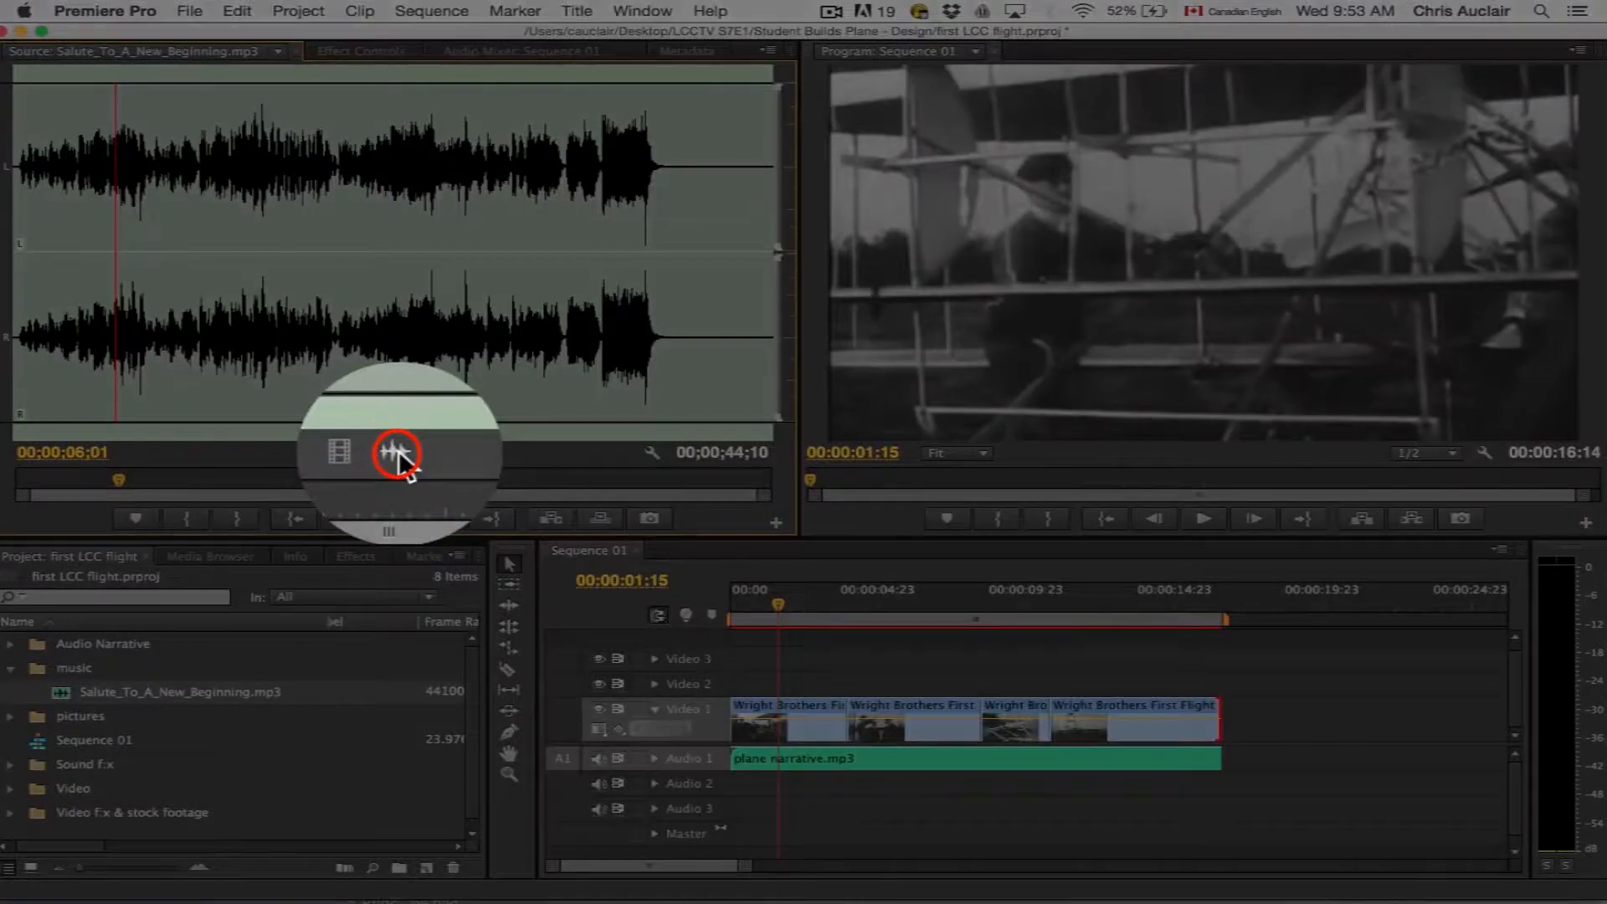
Place the music track on Audio 2 at the sequence start, and play the sequence from the beginning with both audio tracks
drag(396, 453, 734, 784)
key(Home)
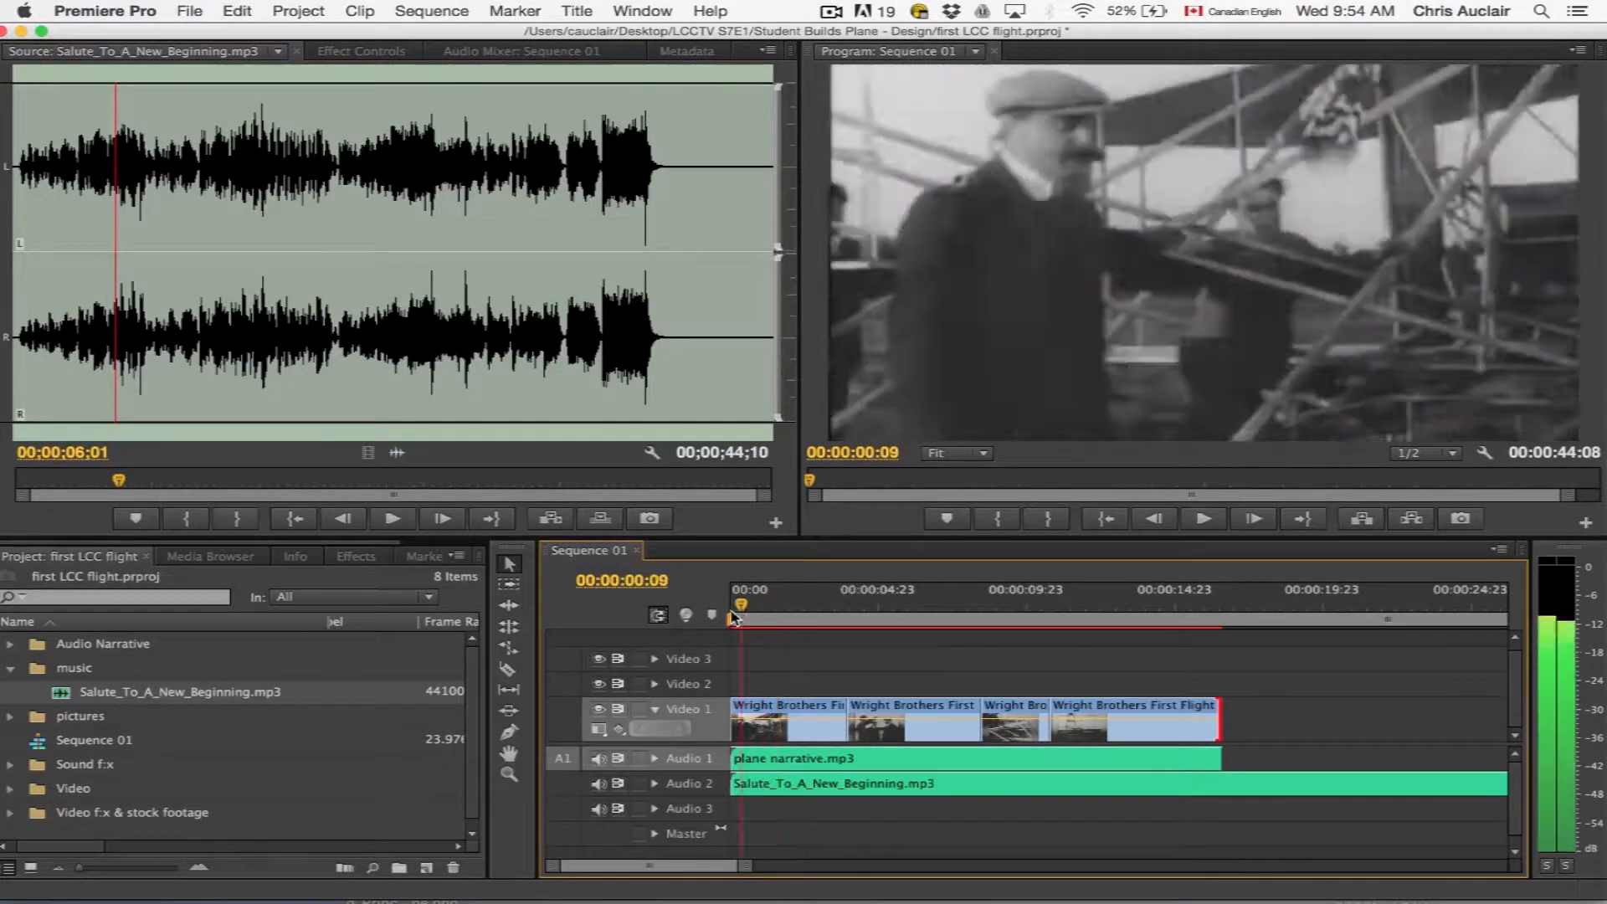
key(space)
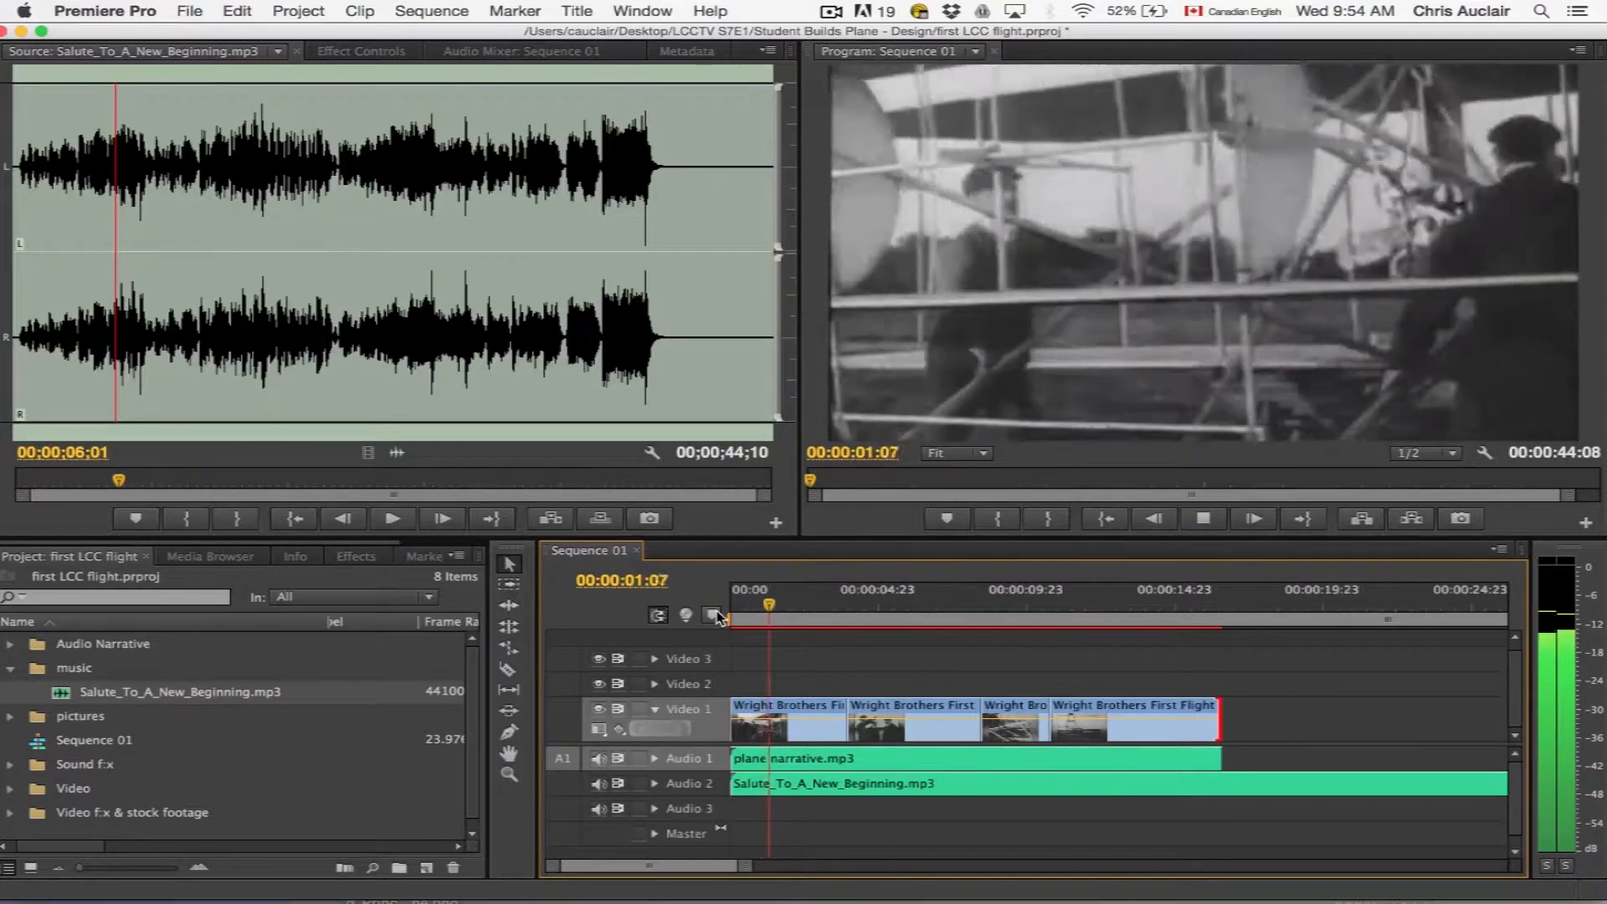
key(space)
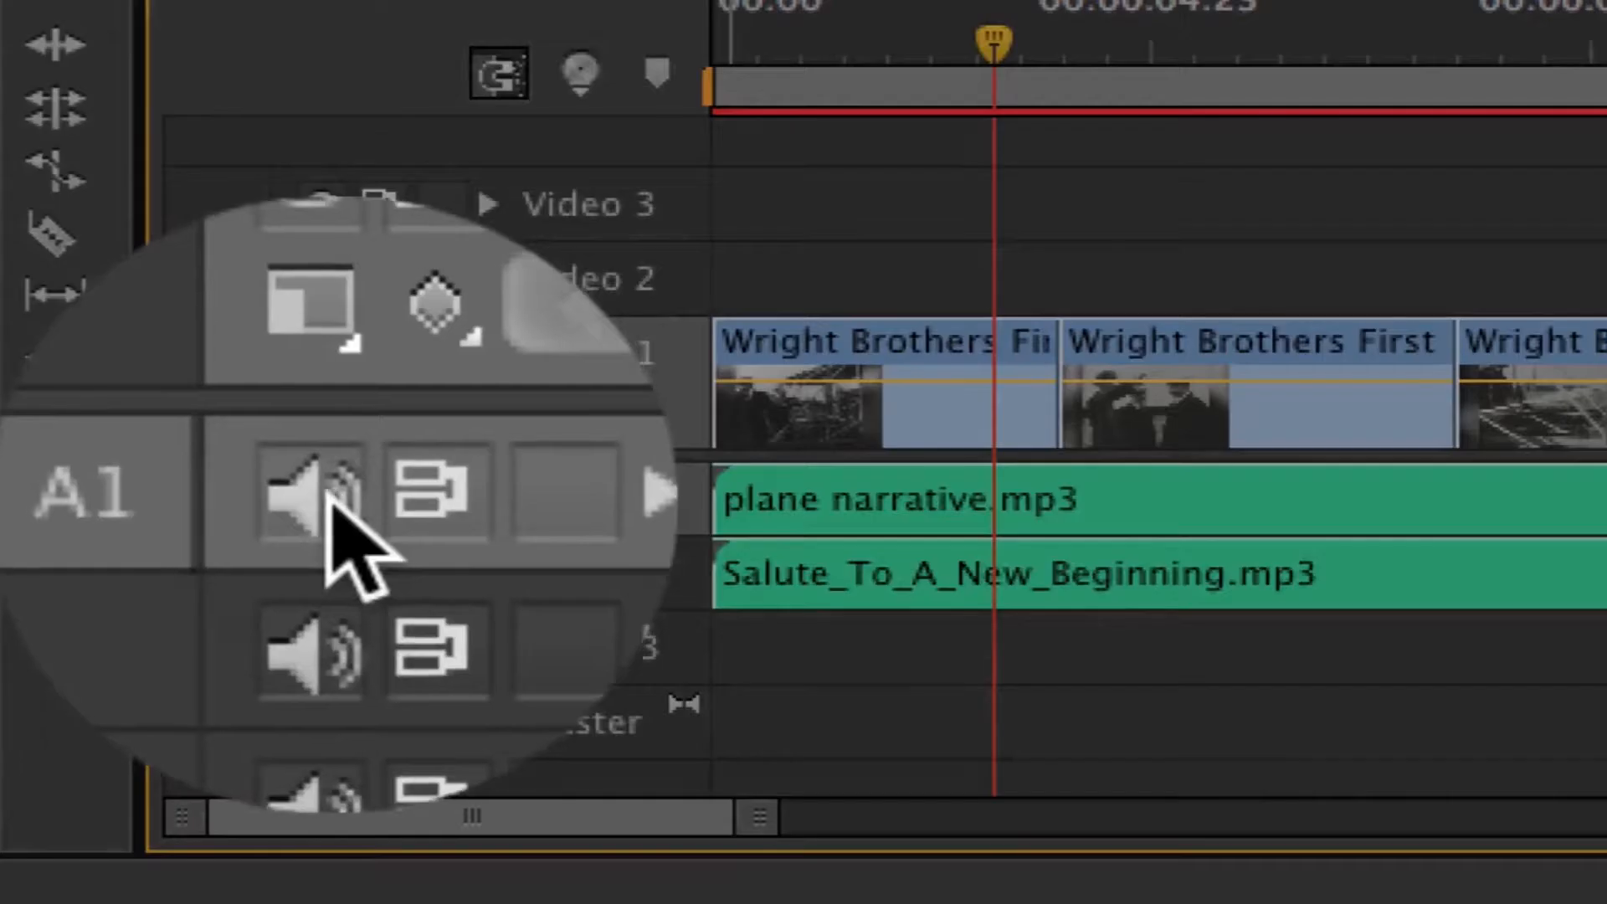
Mute Audio 1 and play the sequence from nearer its beginning to hear the music alone
click(322, 499)
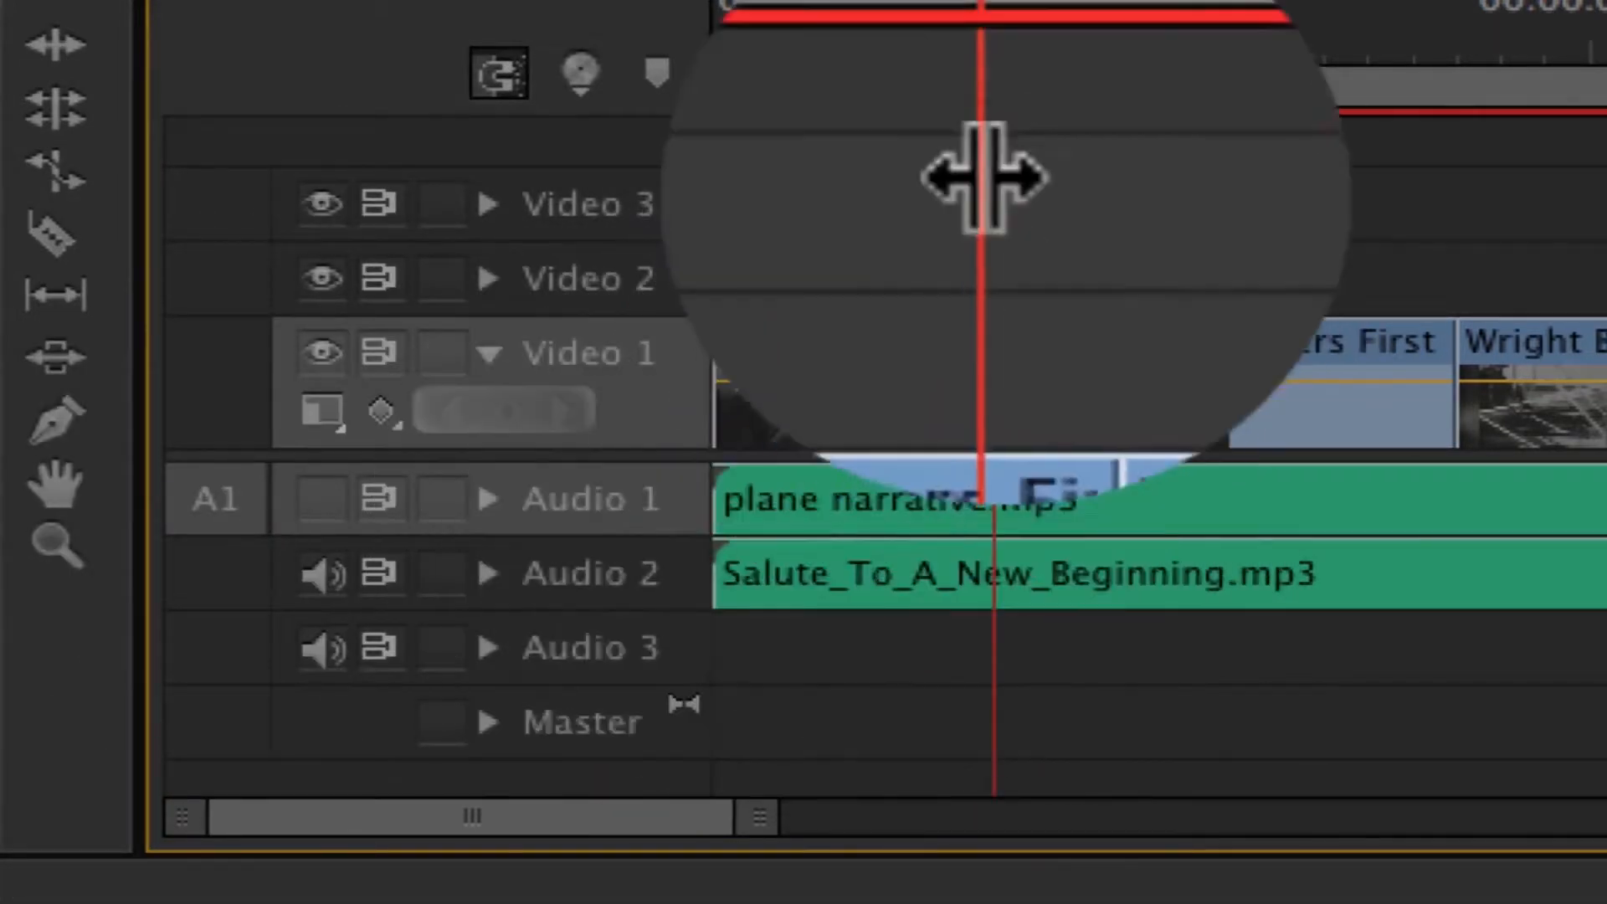
drag(994, 42, 894, 44)
key(space)
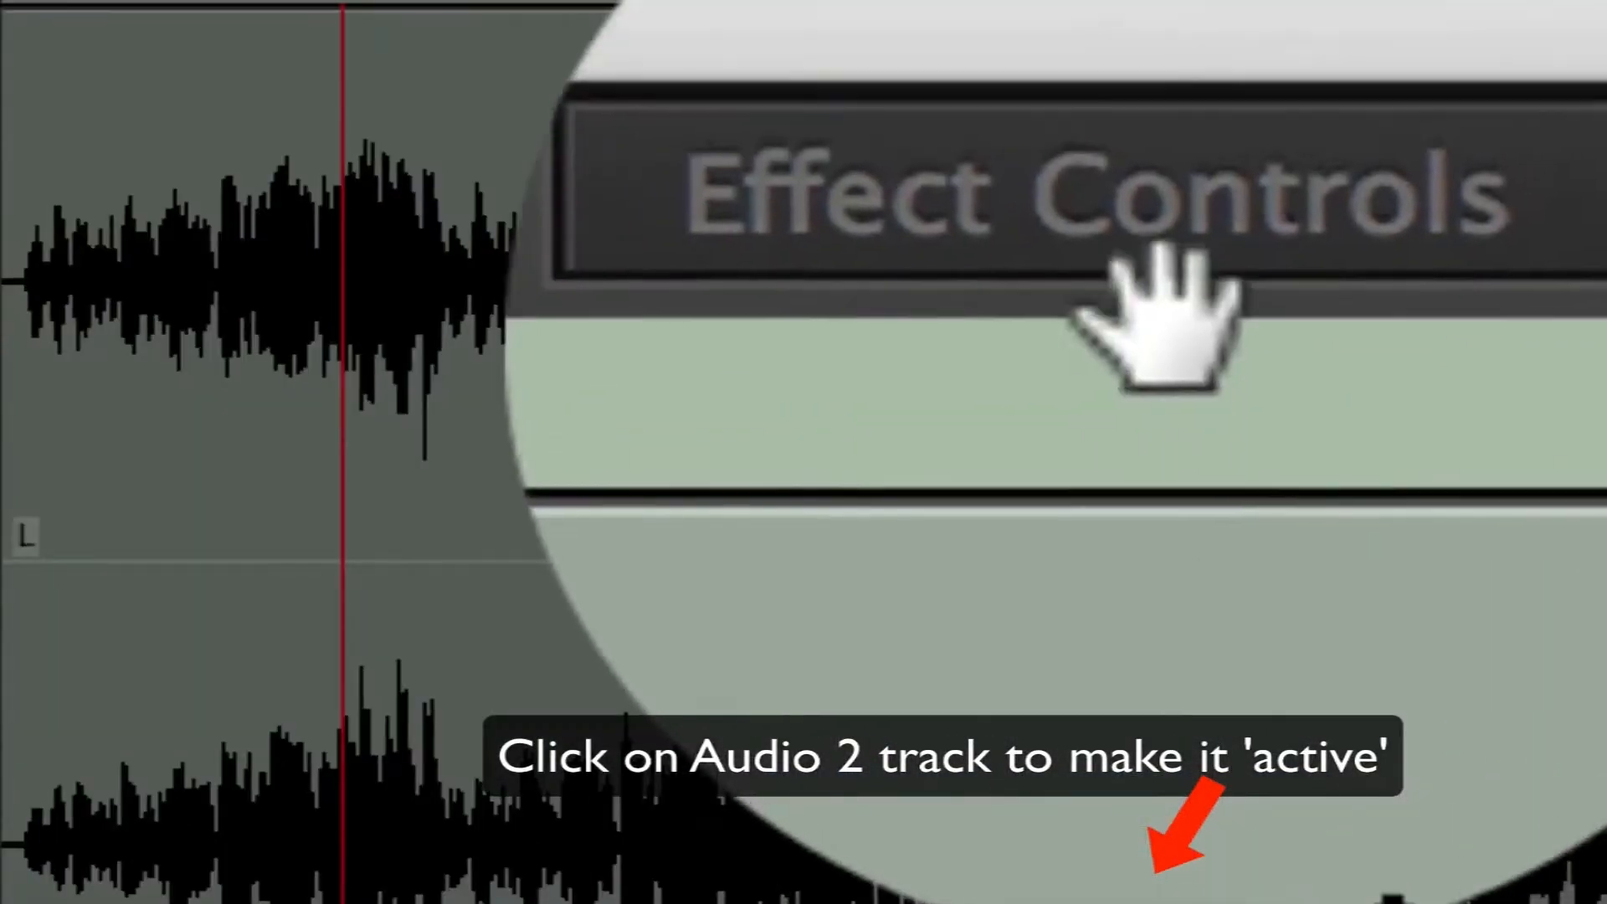
Lower the volume level of Salute_To_A_New_Beginning.mp3 on Audio 2 to -5.1 dB and check it in playback
click(338, 24)
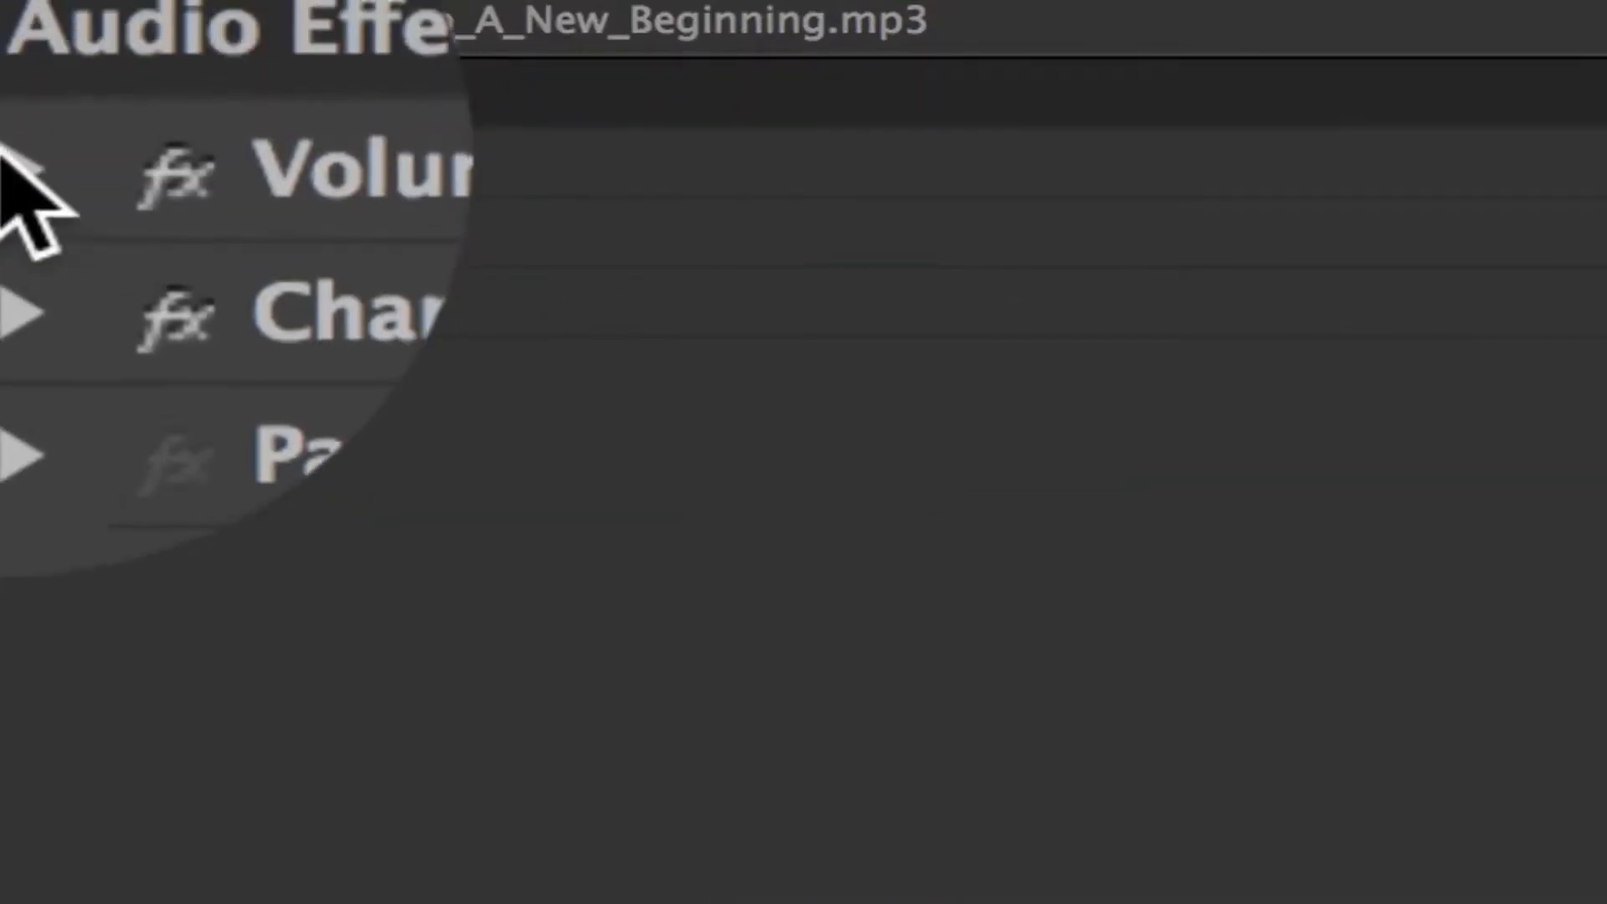
click(17, 165)
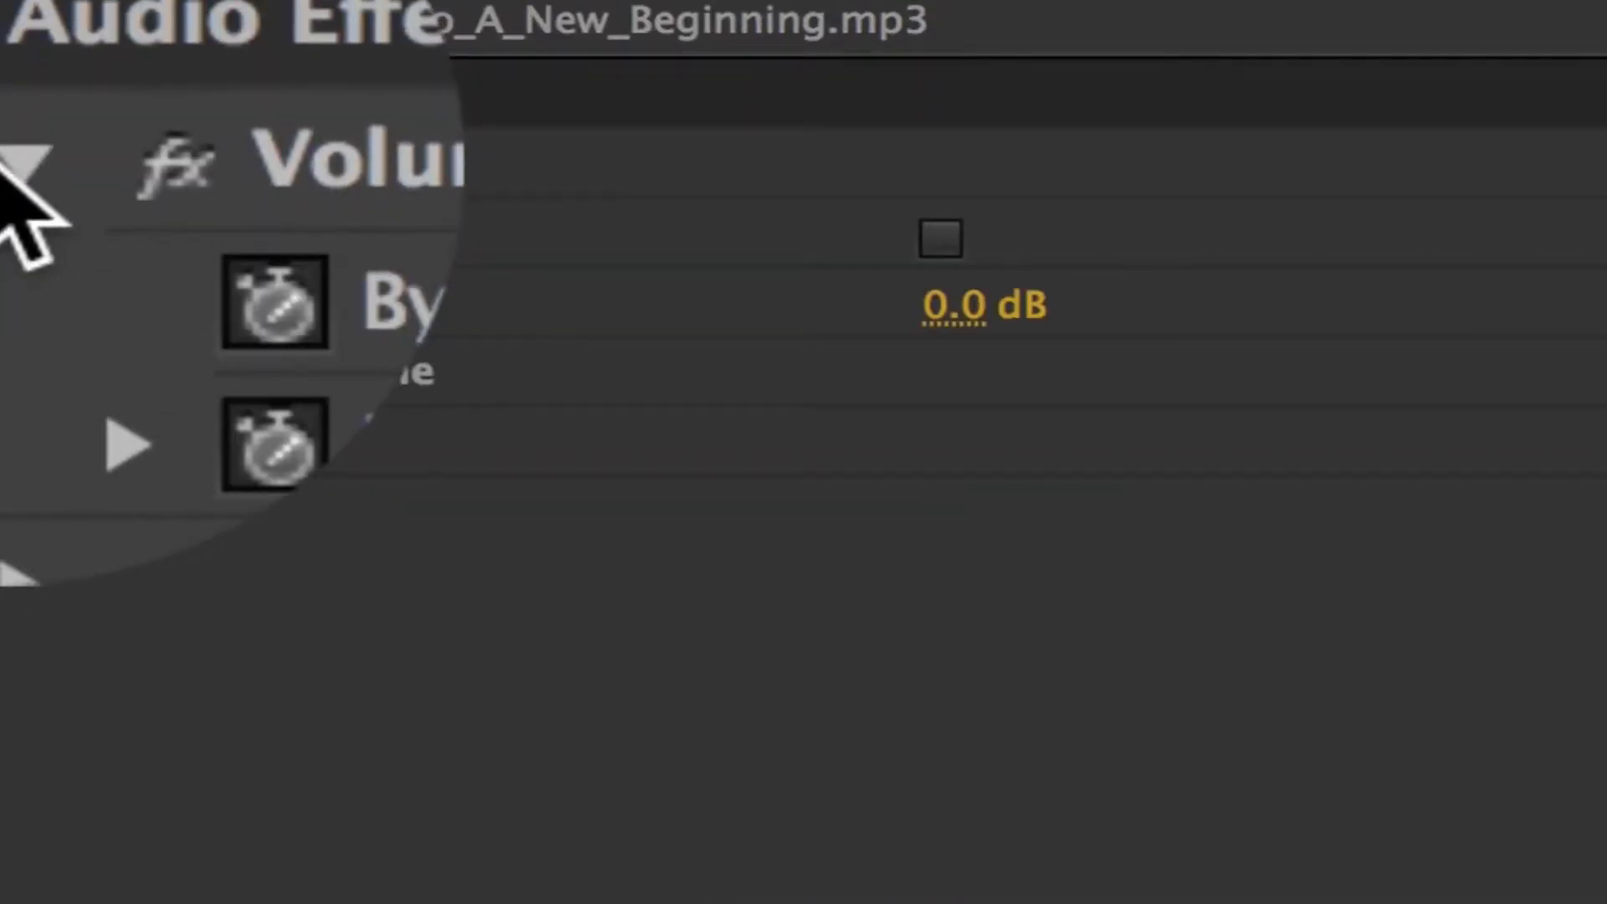
click(125, 300)
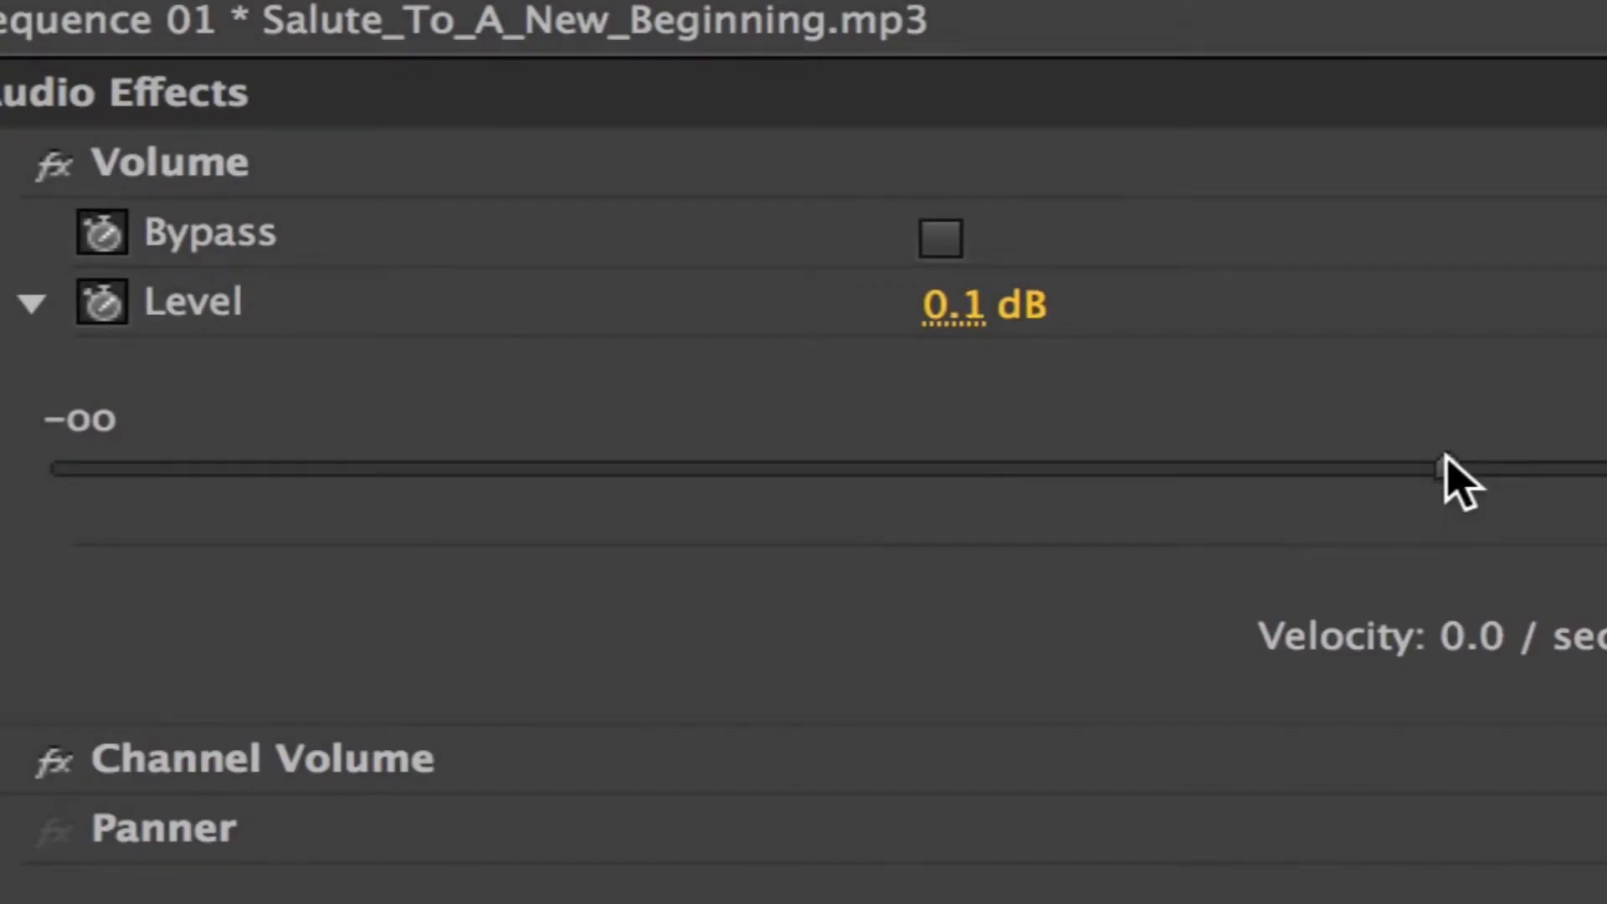
drag(1445, 458, 1183, 456)
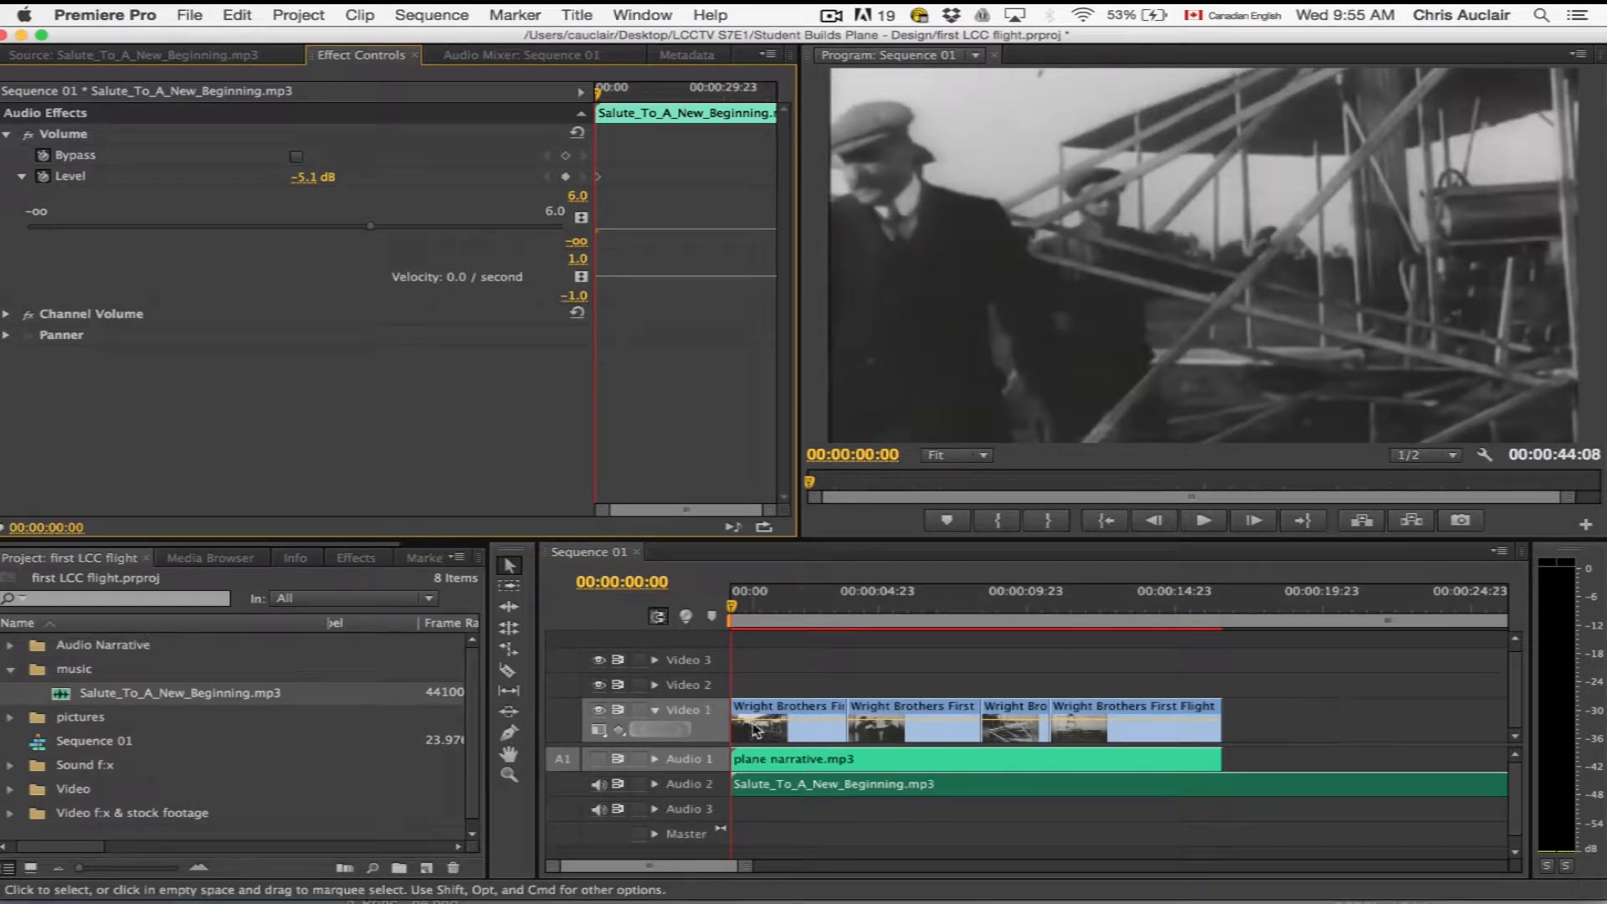
key(space)
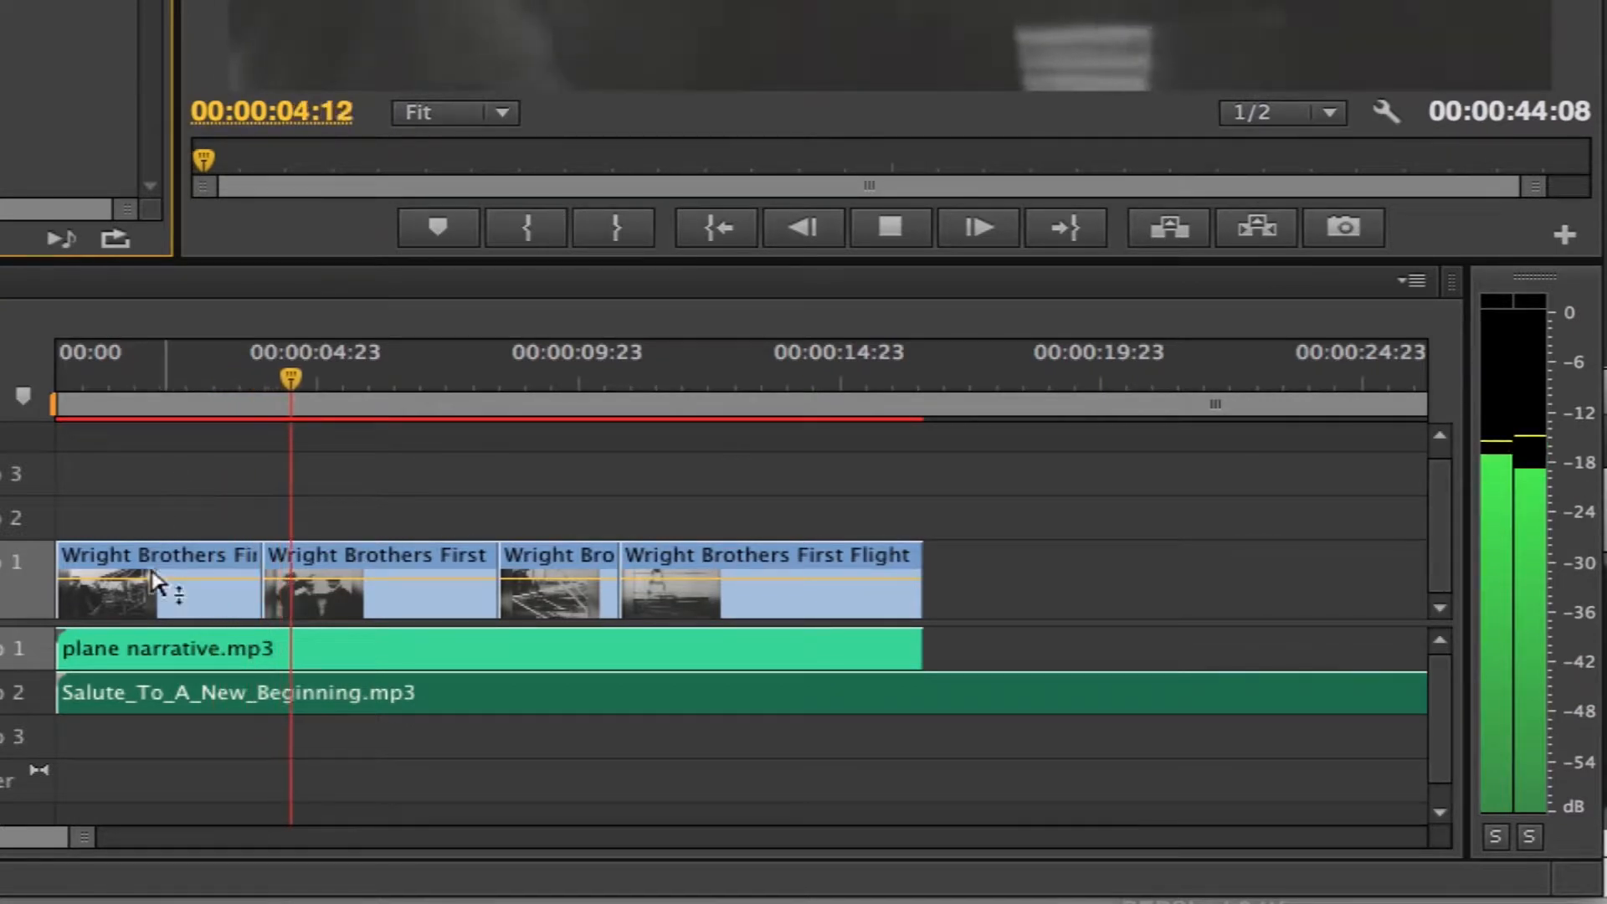
key(space)
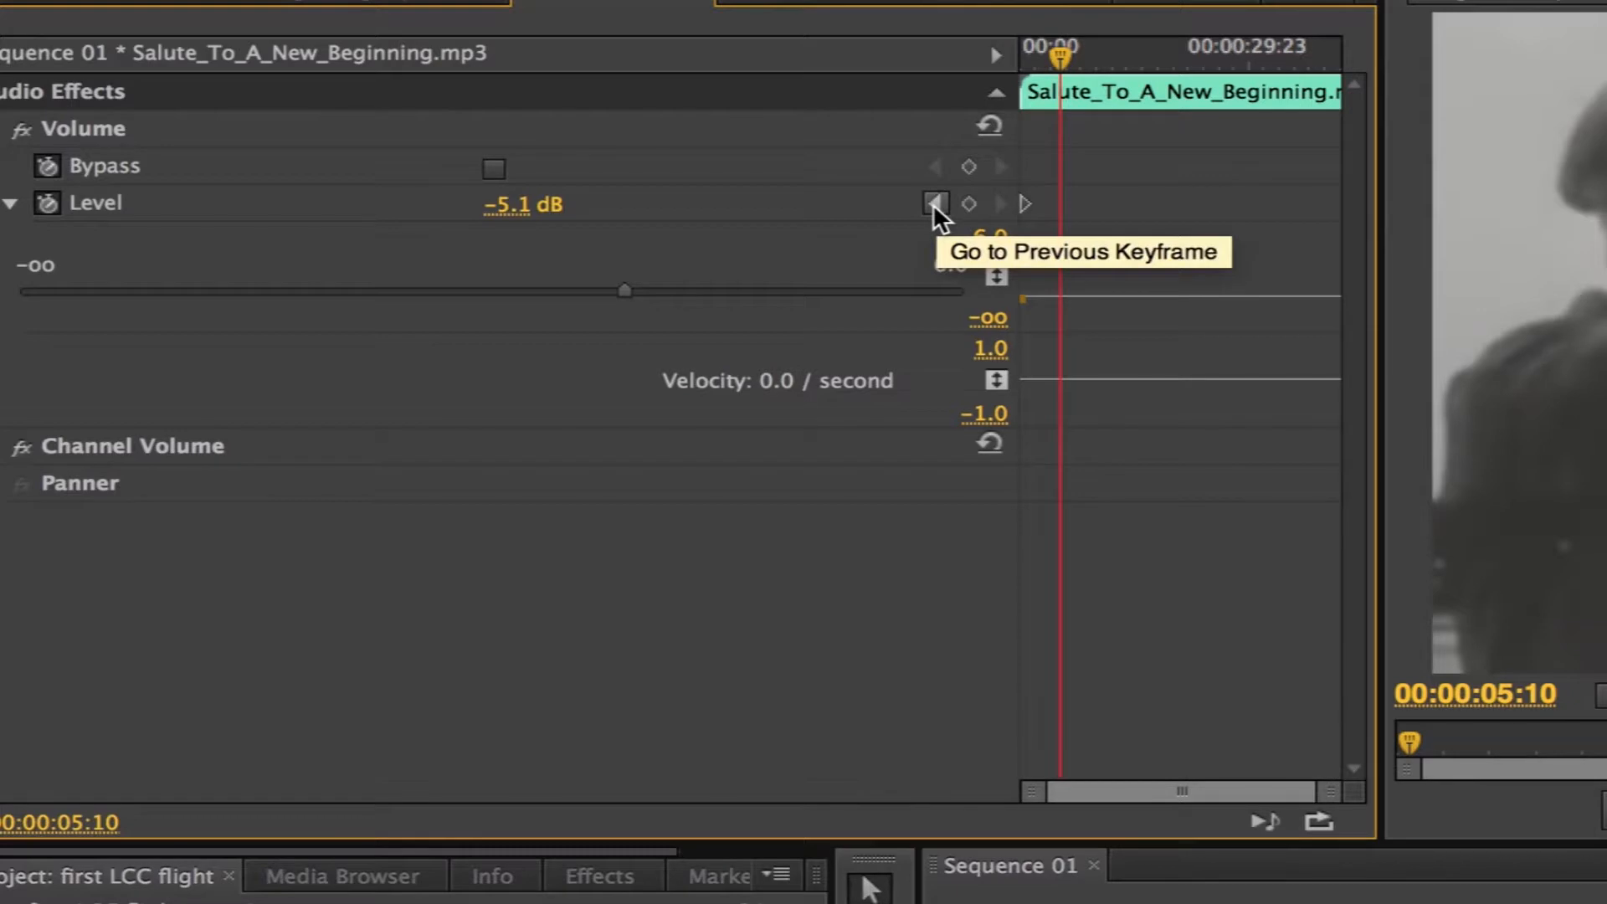
Return to the music clip's level keyframe, reduce its volume to -14.9 dB and play the sequence again
click(938, 204)
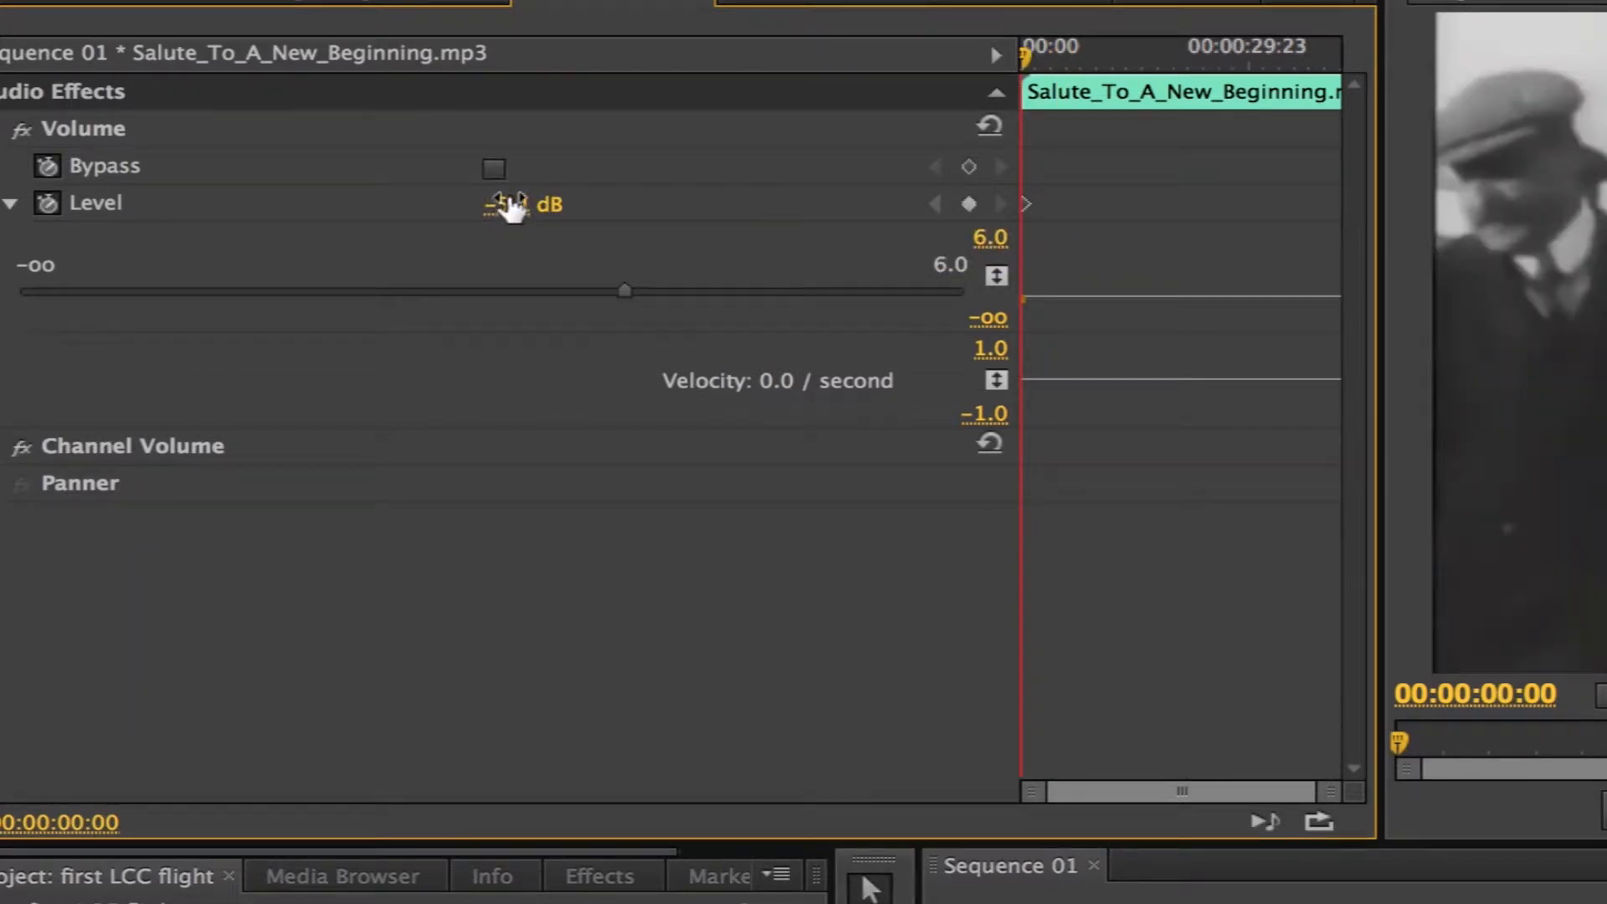
drag(625, 291, 539, 290)
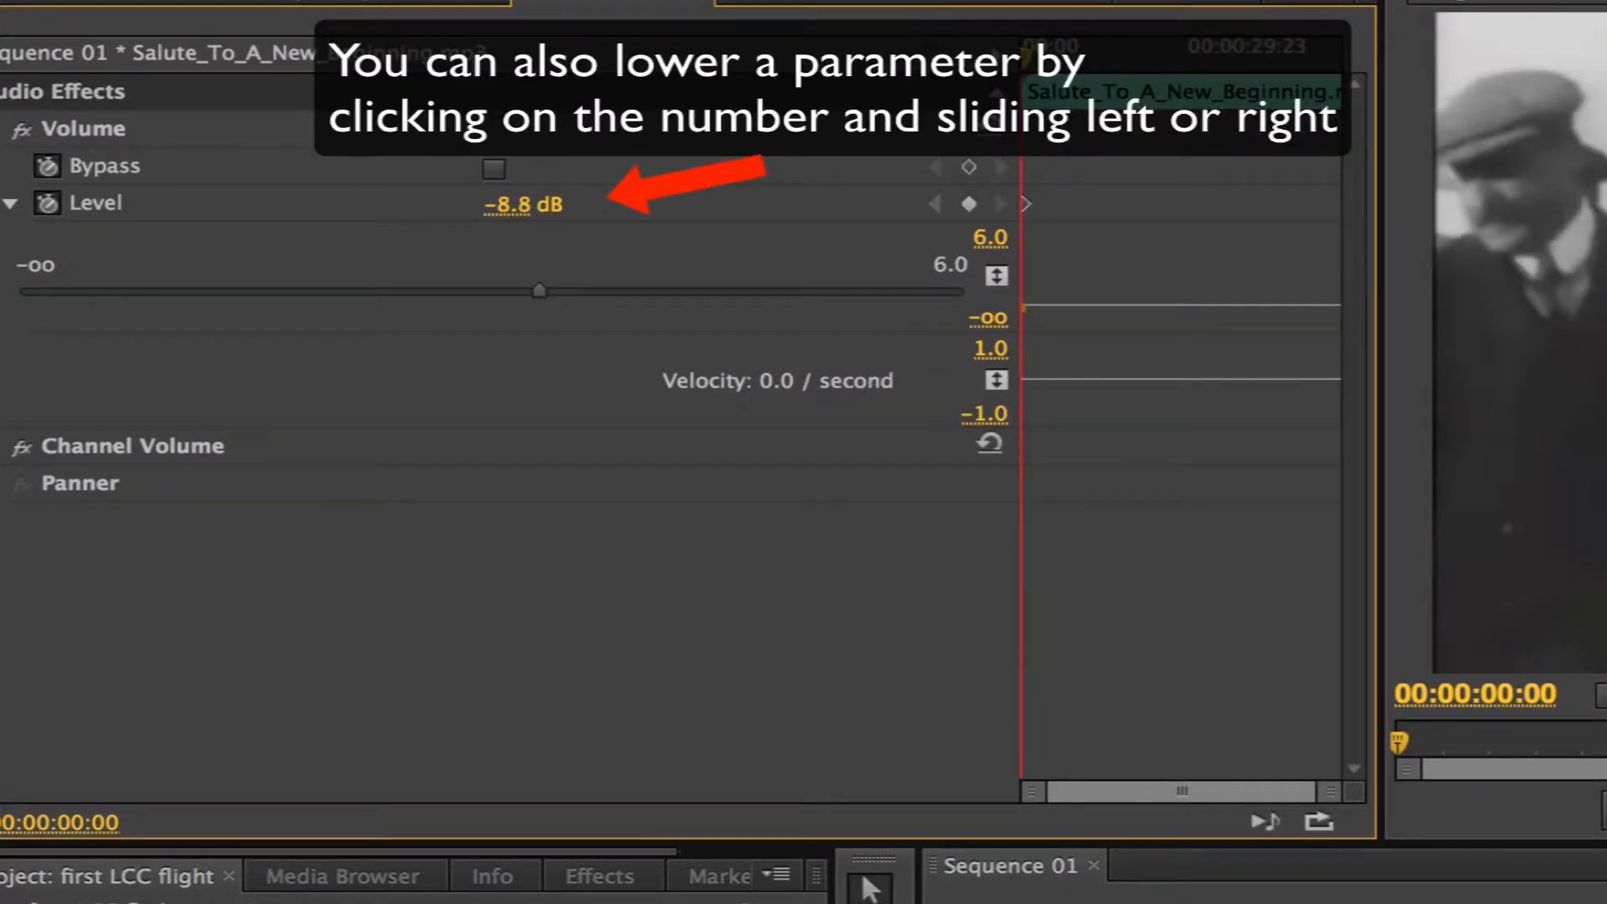
drag(508, 204, 381, 205)
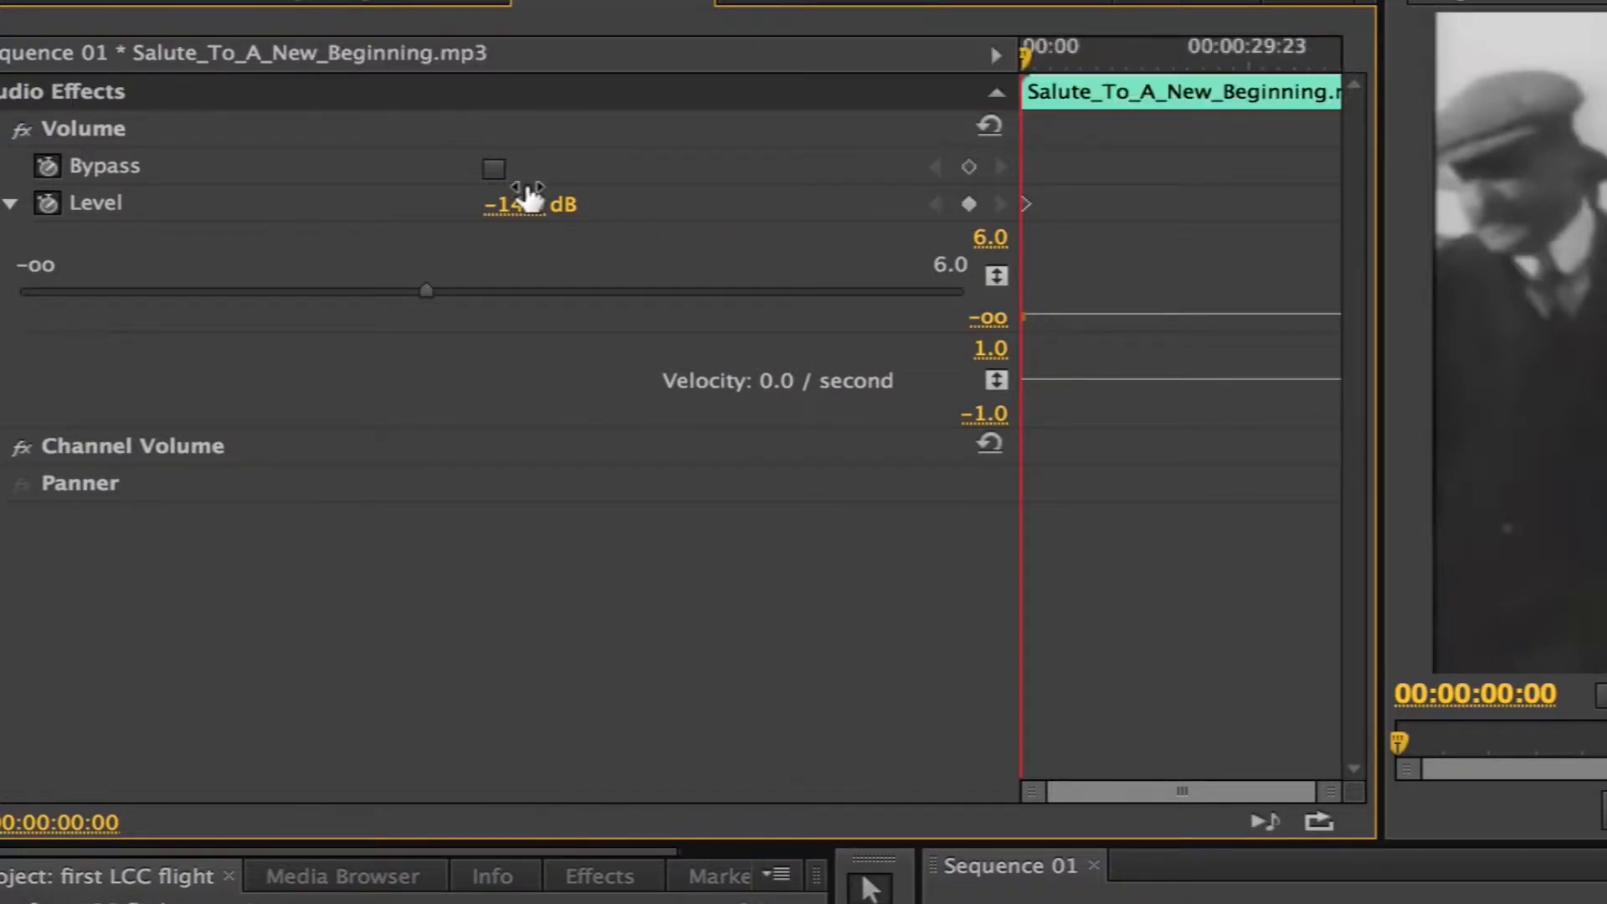
key(space)
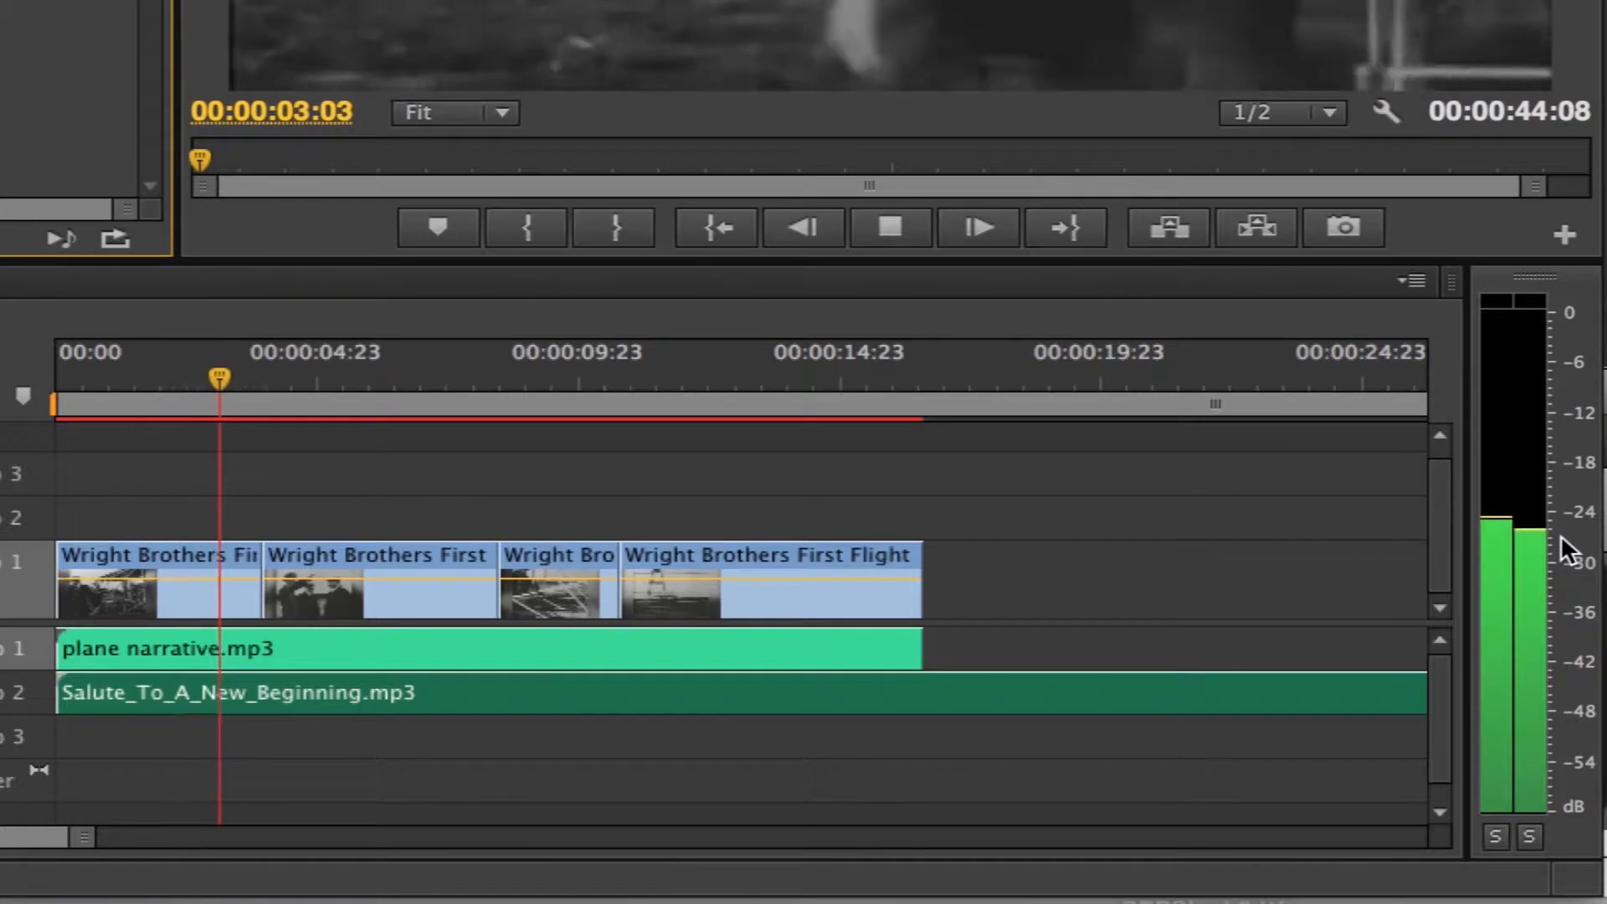
key(space)
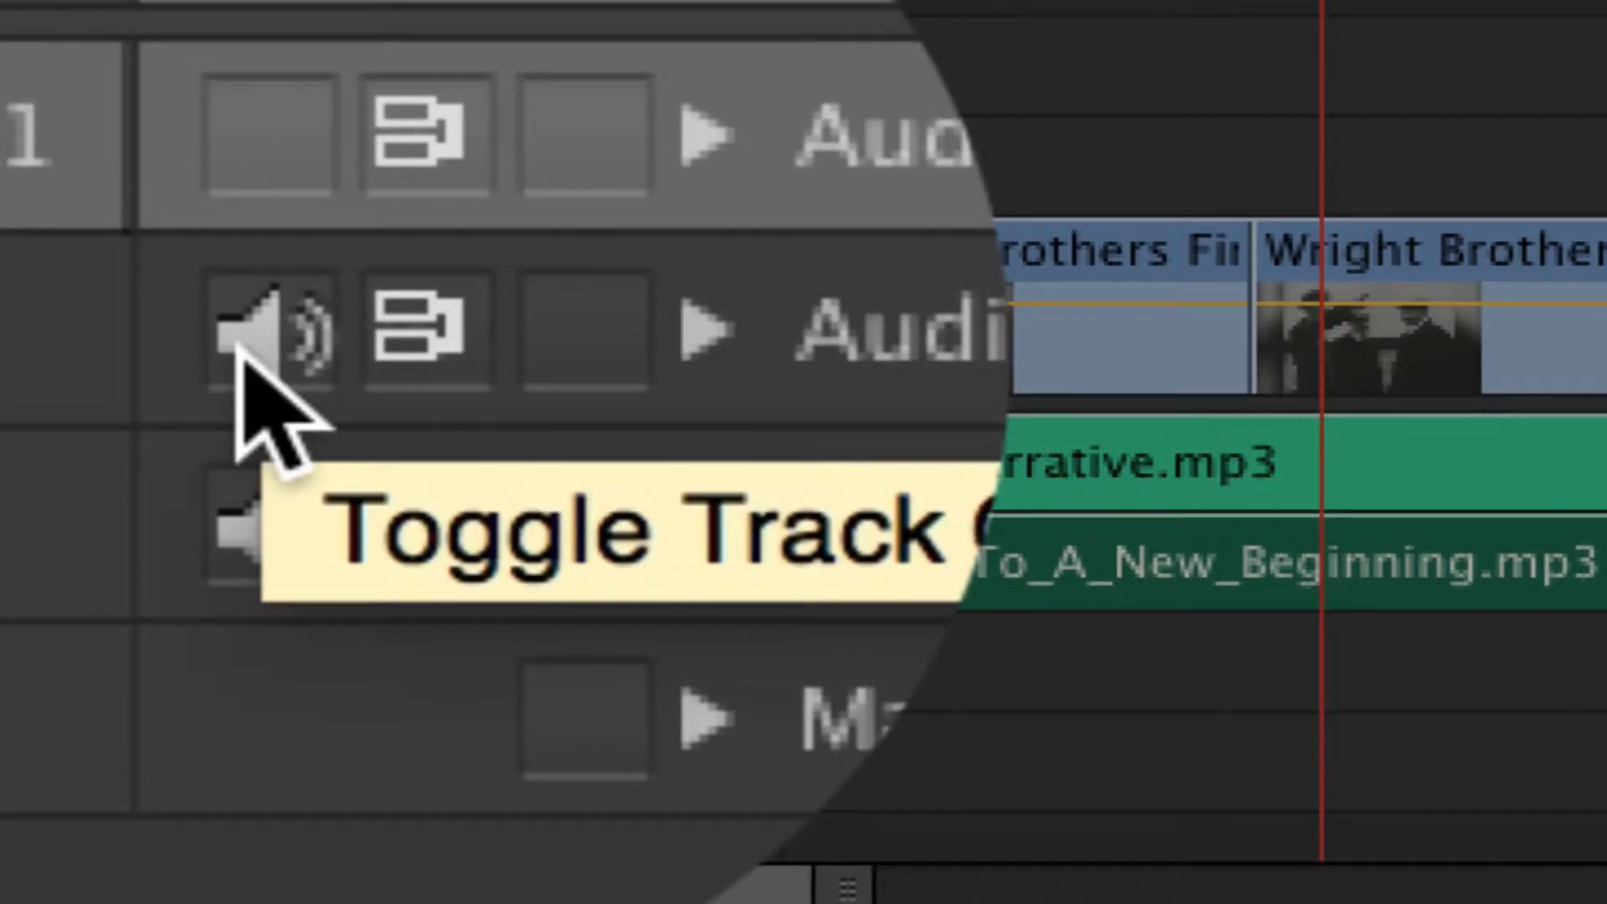
Mute Audio 2, unmute Audio 1, and show the Volume effect settings of the plane narrative.mp3 clip
click(247, 339)
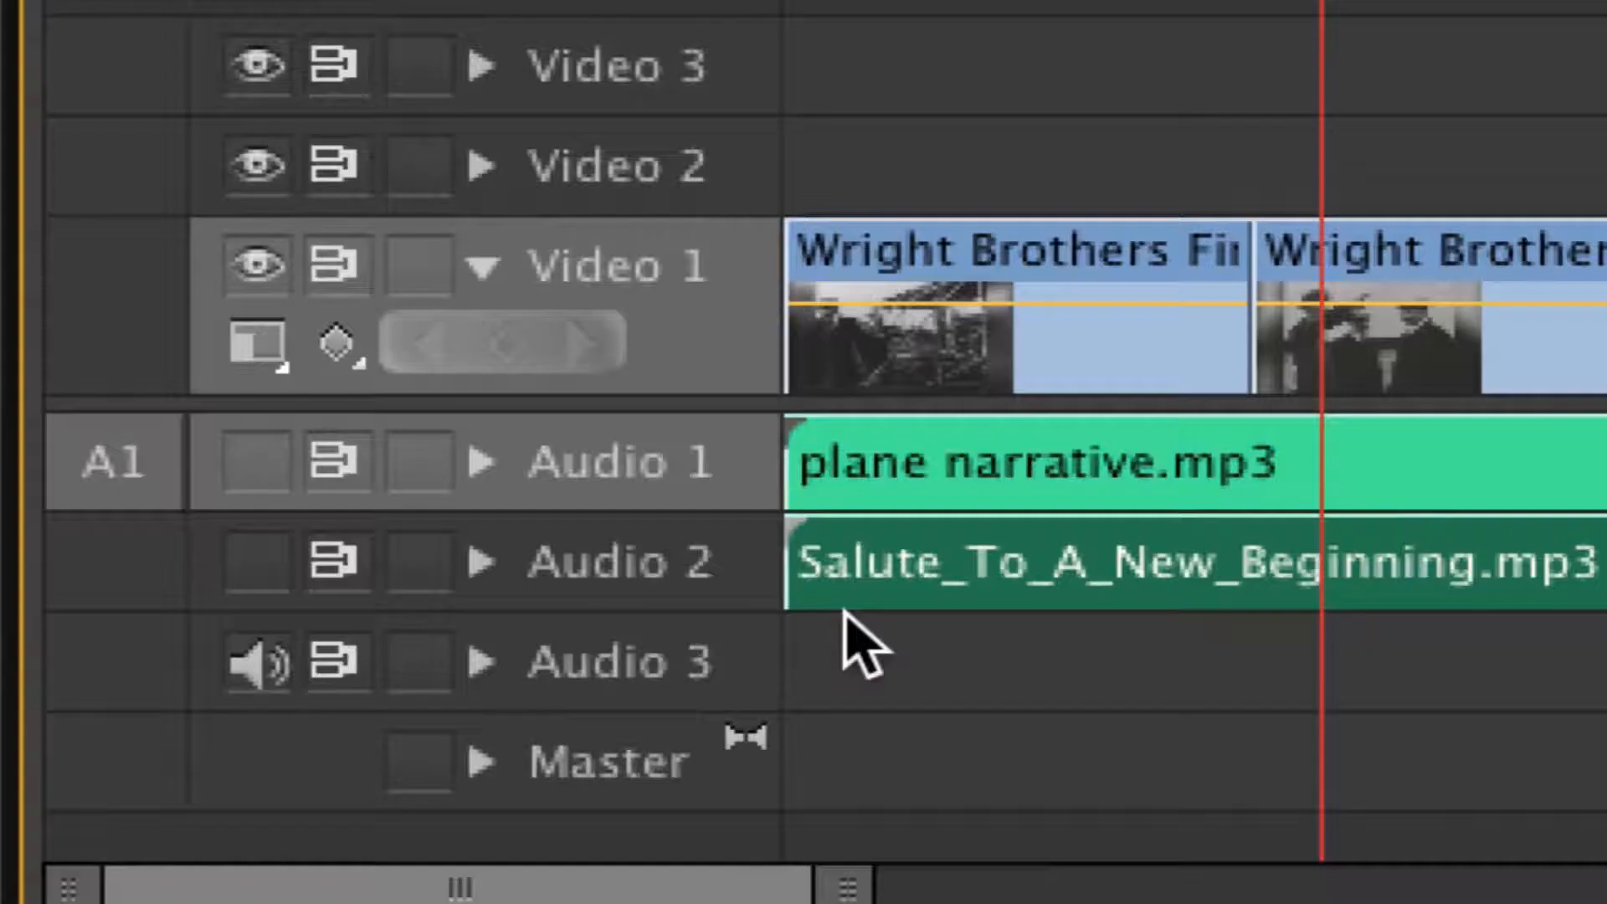
click(255, 462)
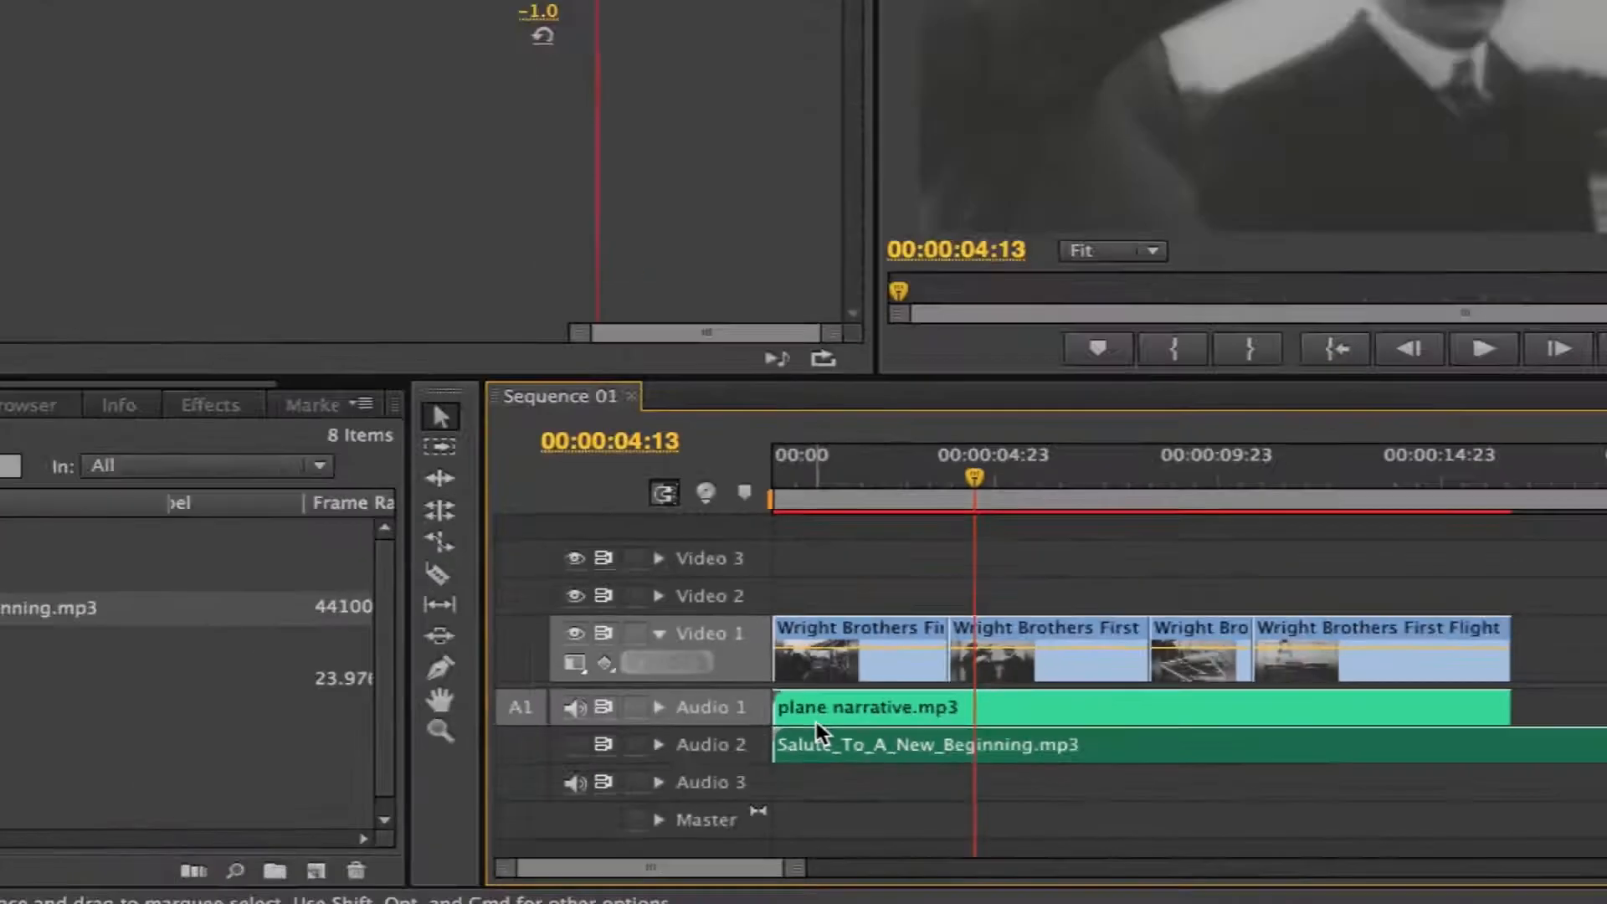
click(816, 723)
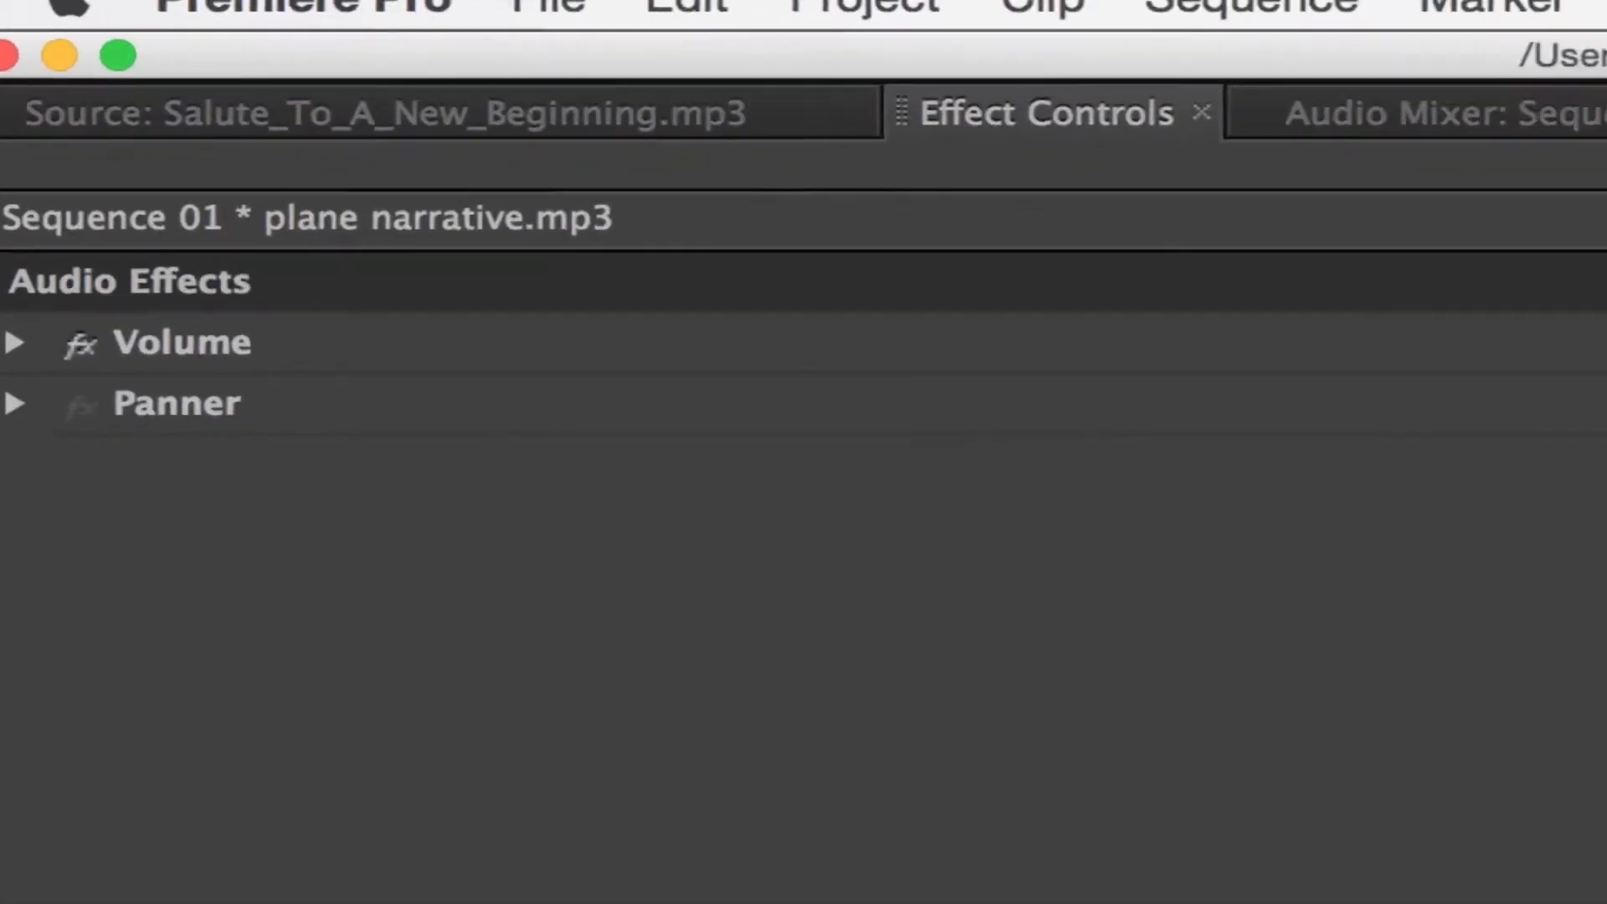
drag(1592, 181, 1383, 181)
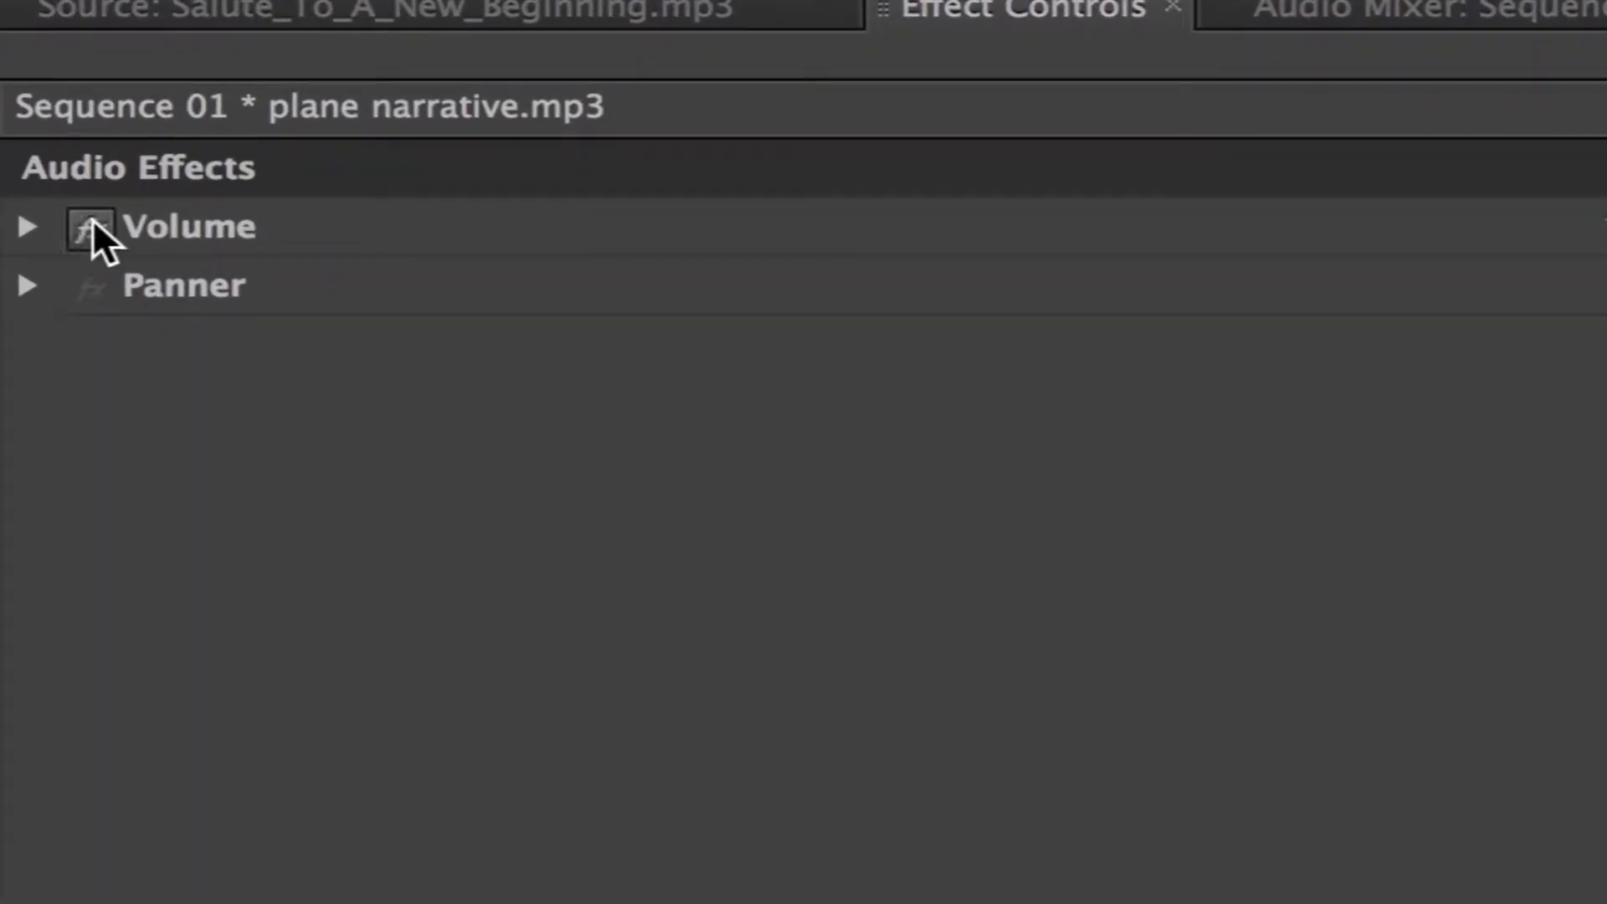
click(27, 227)
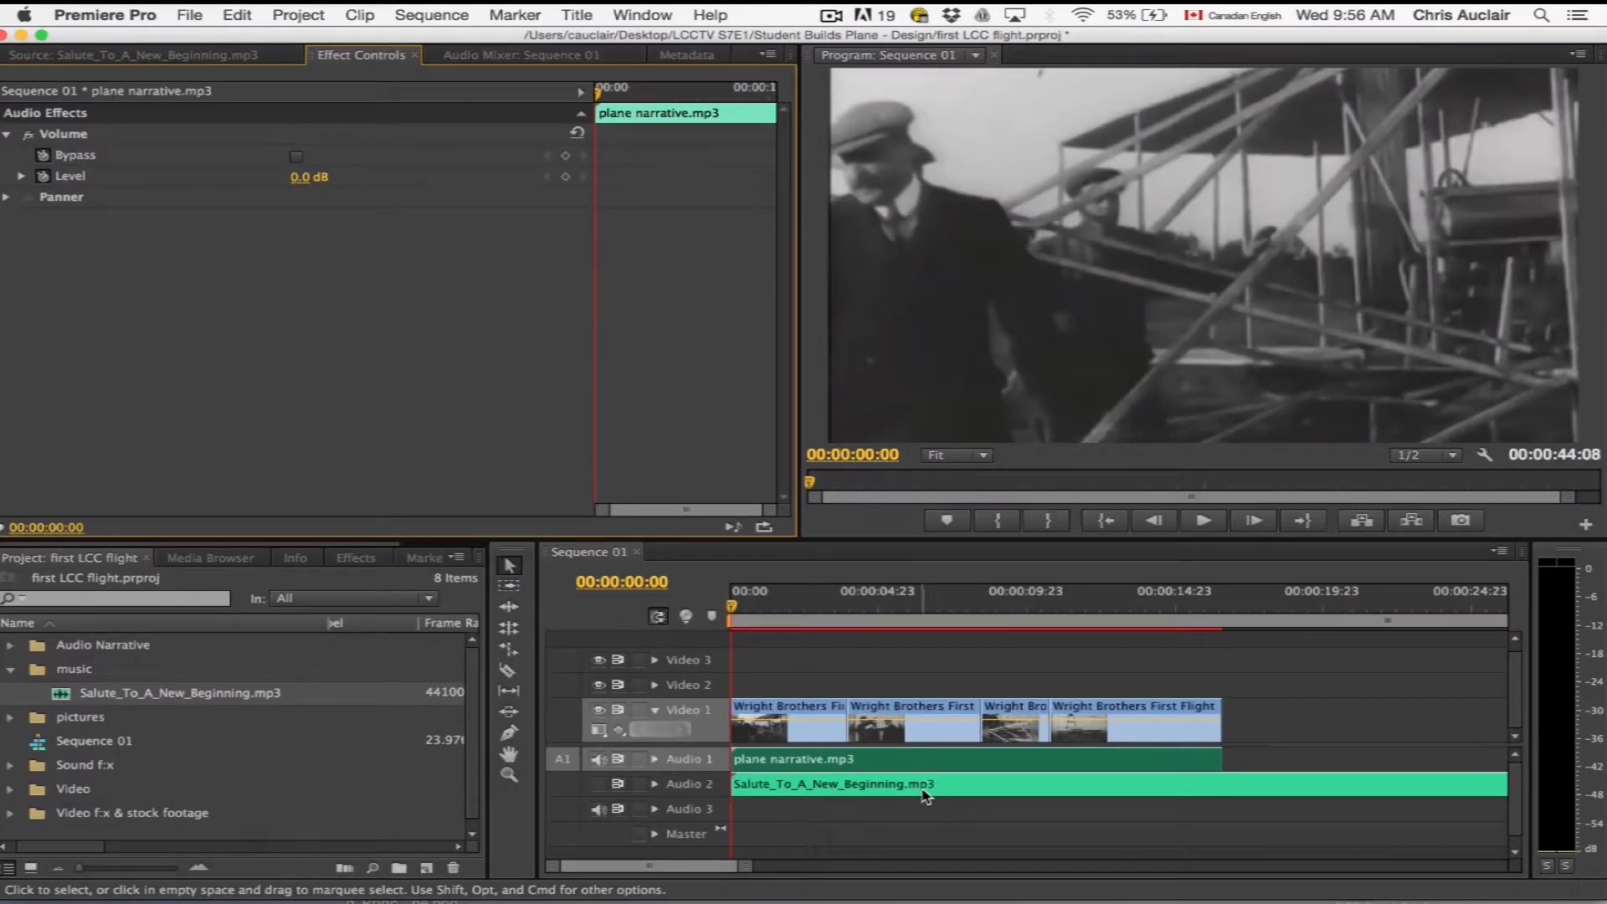
Check the music clip's settings, raise the volume level of plane narrative.mp3 to 3.6 dB and listen to it in playback
click(925, 787)
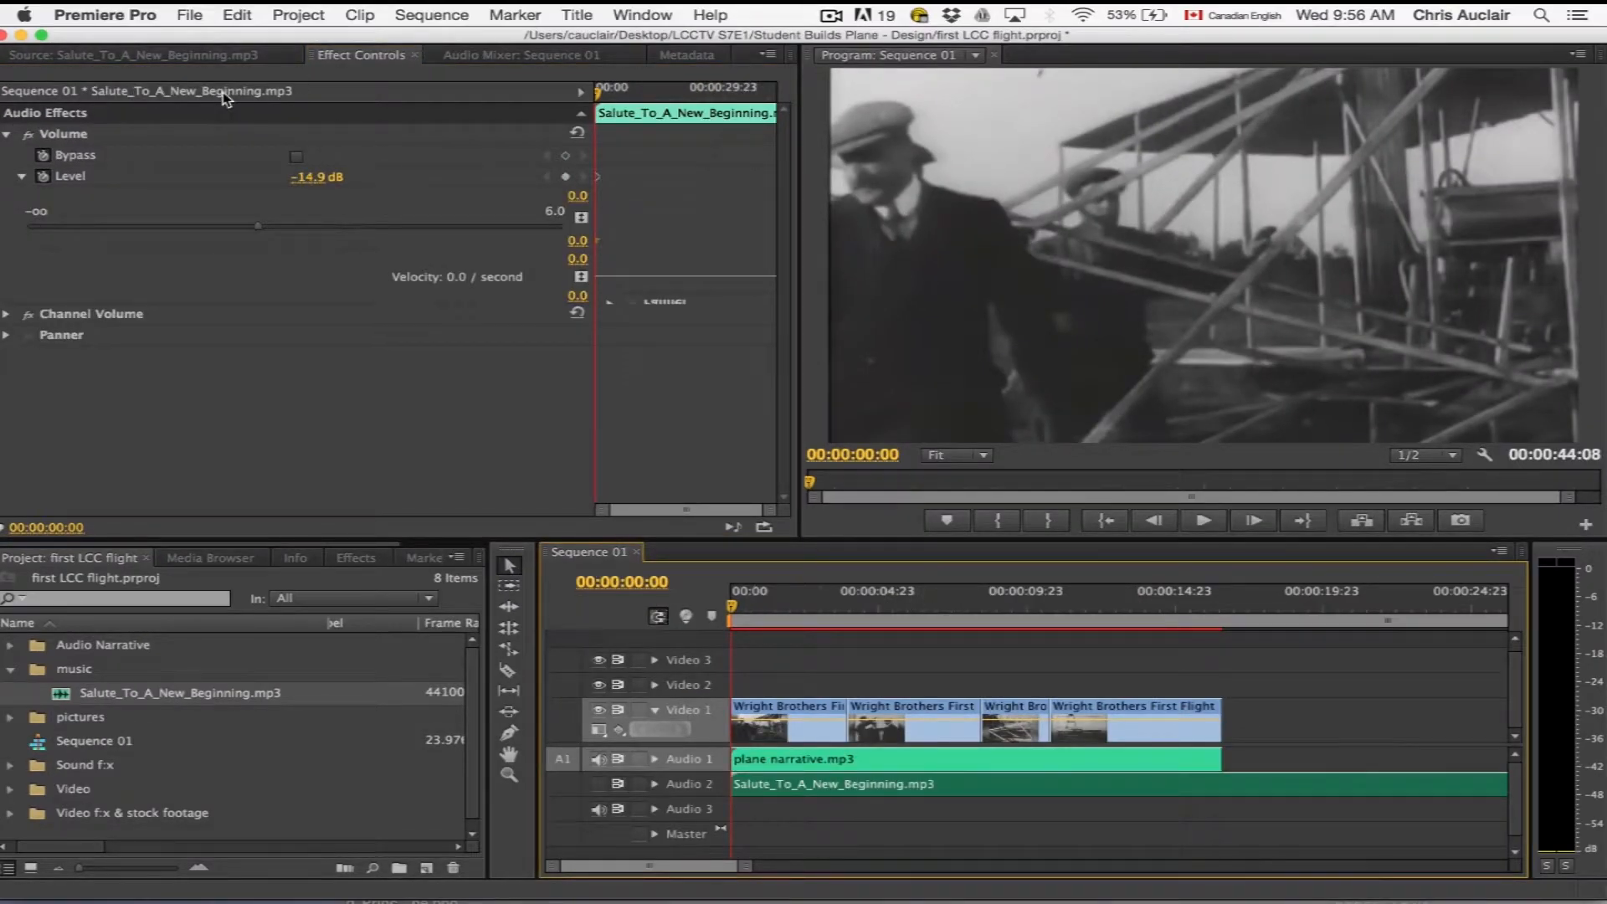
click(817, 756)
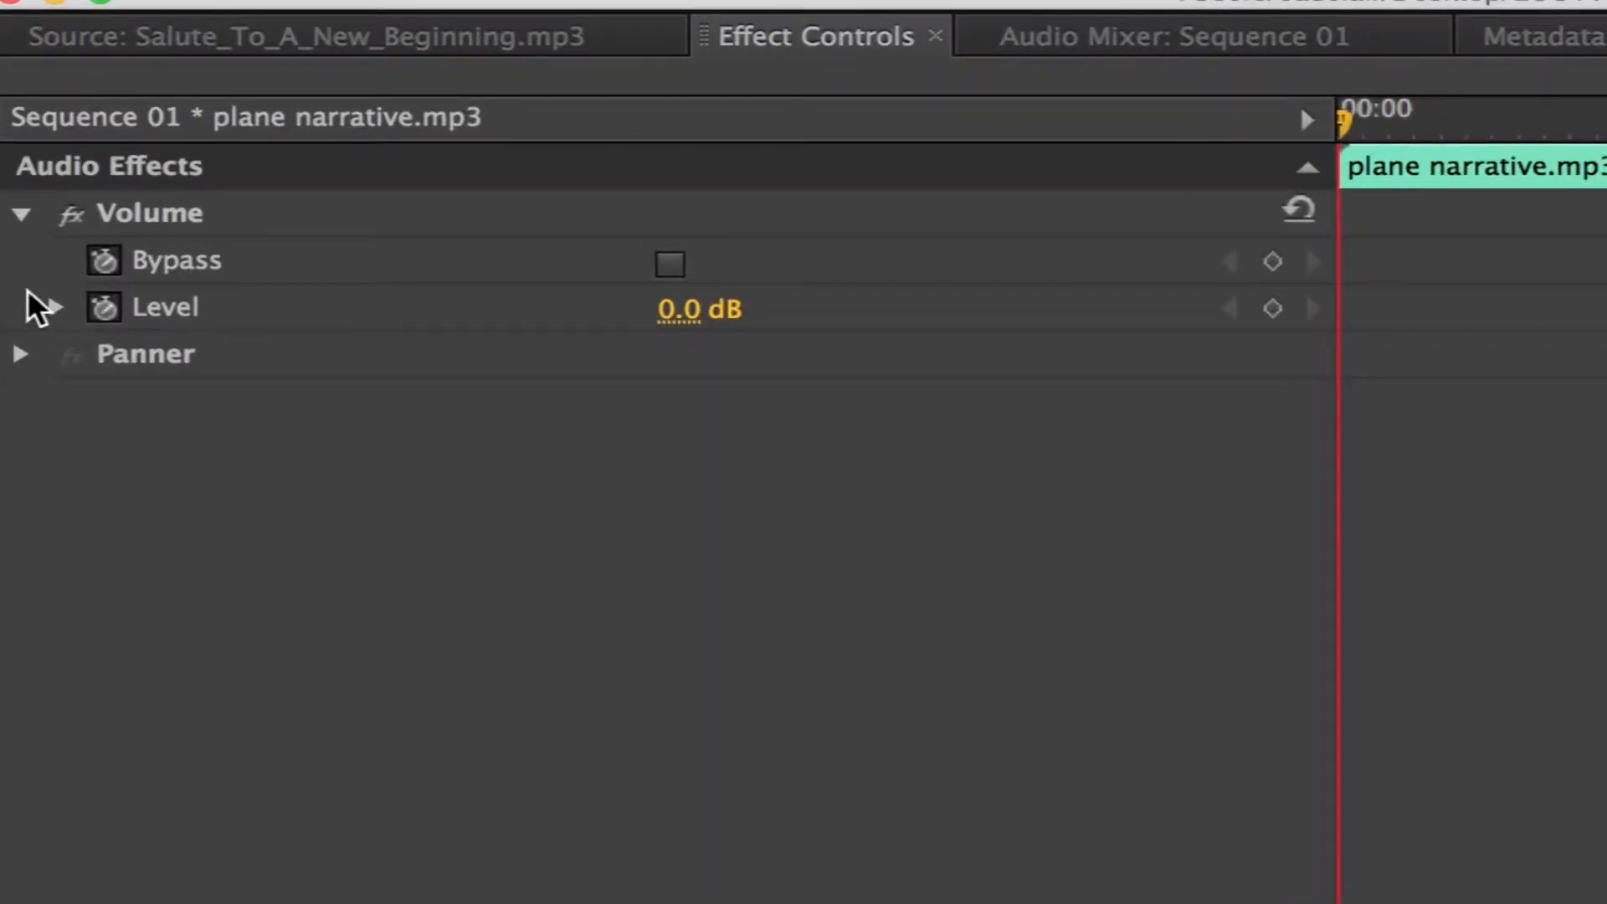
click(309, 317)
click(55, 307)
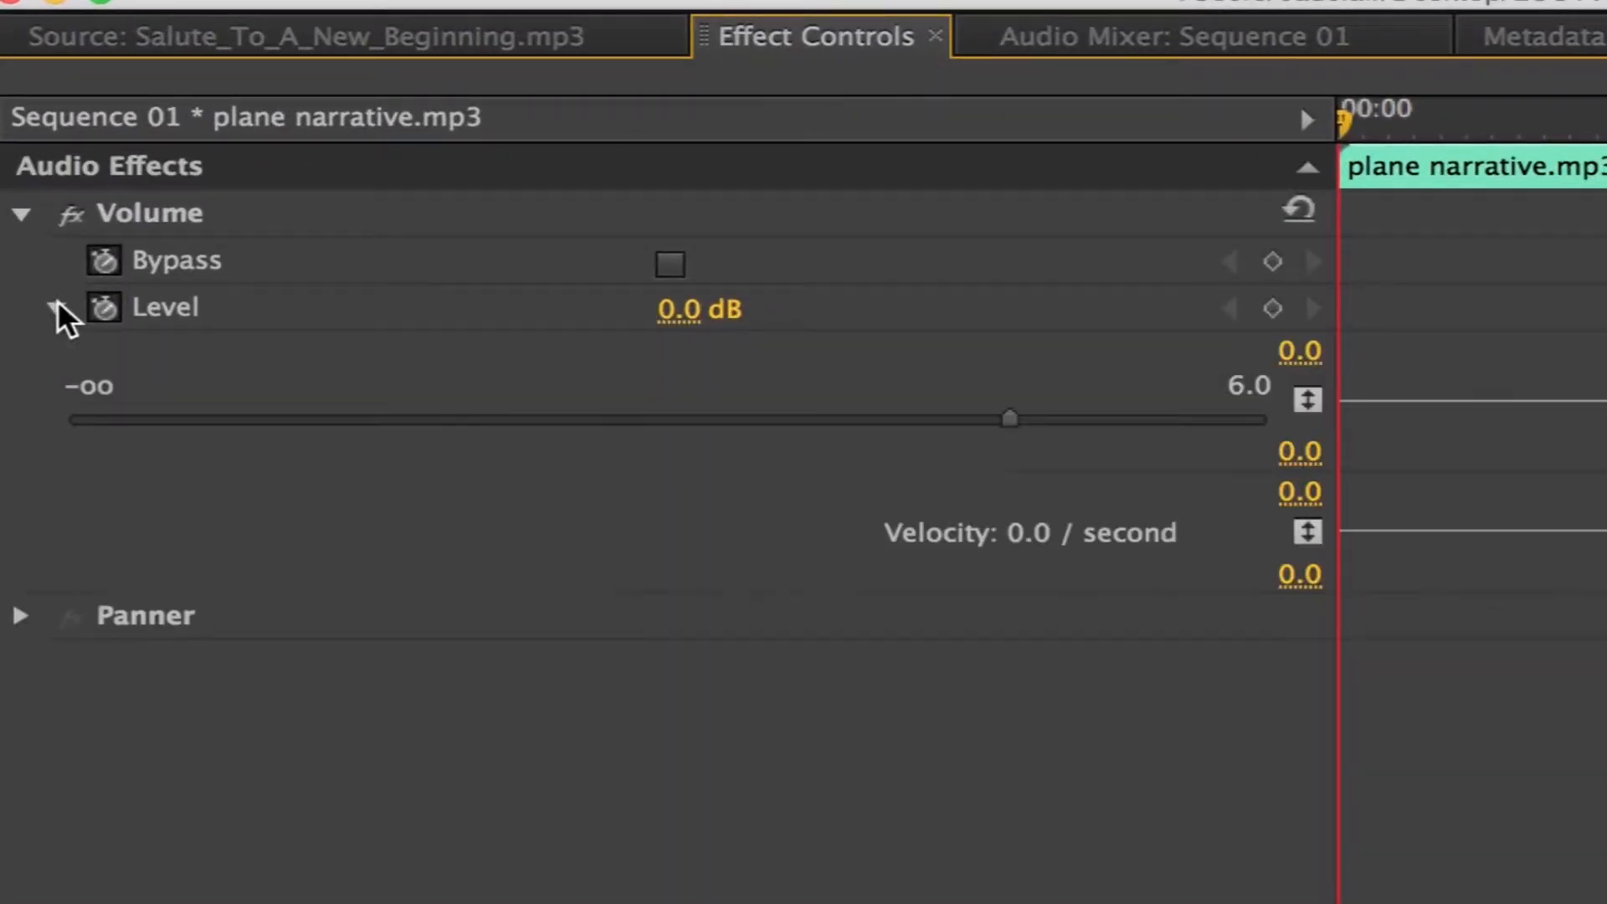
drag(1004, 419, 1153, 419)
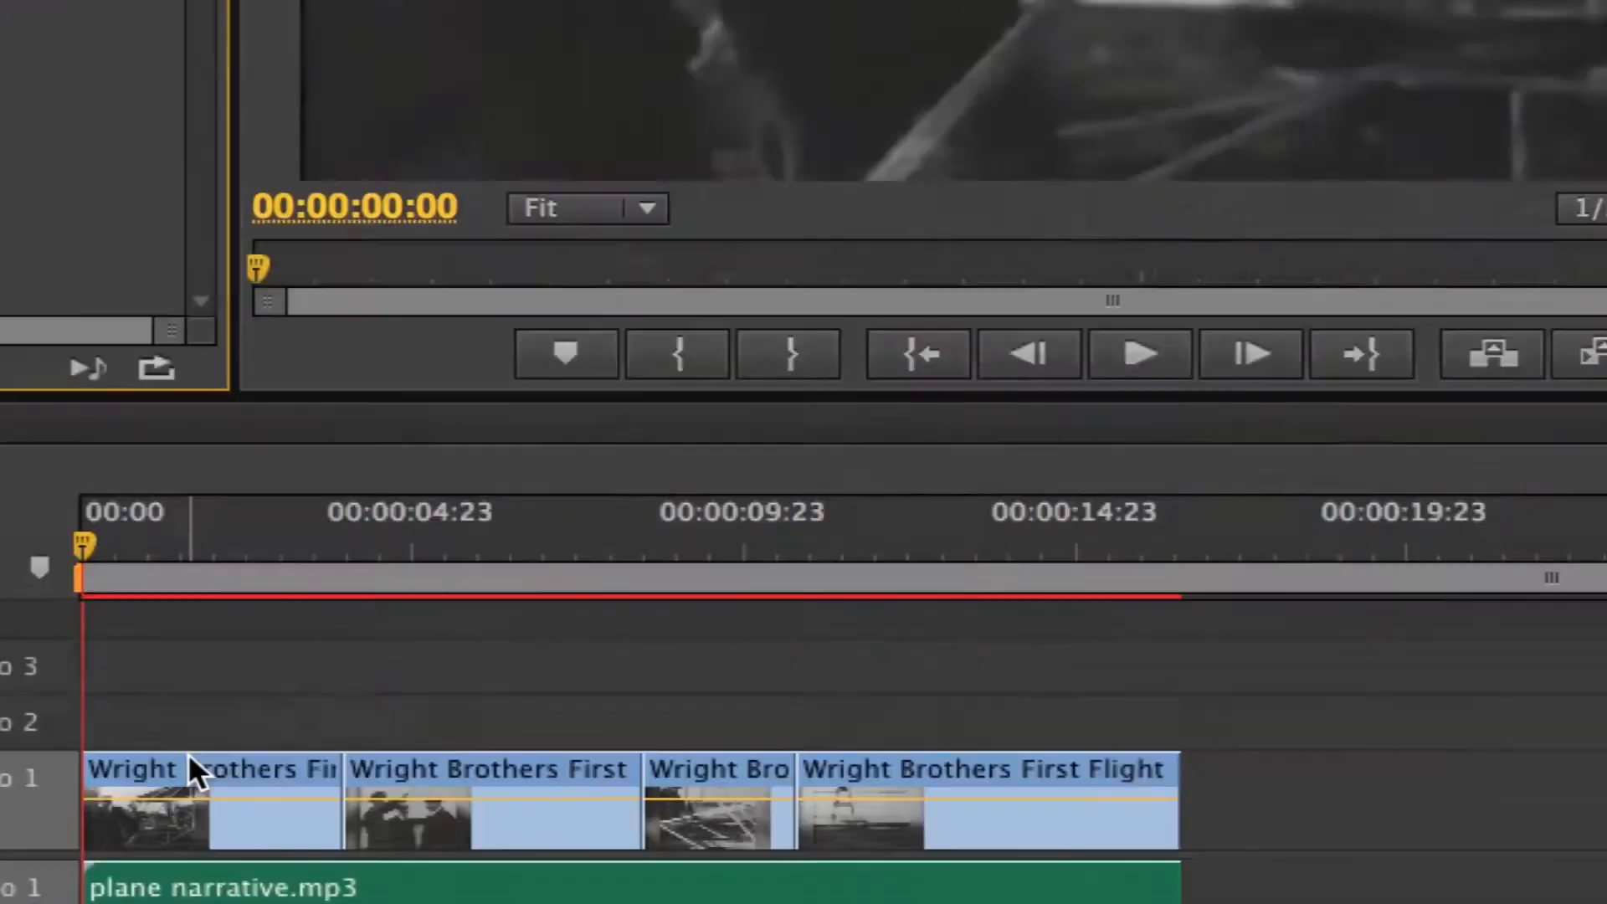
key(space)
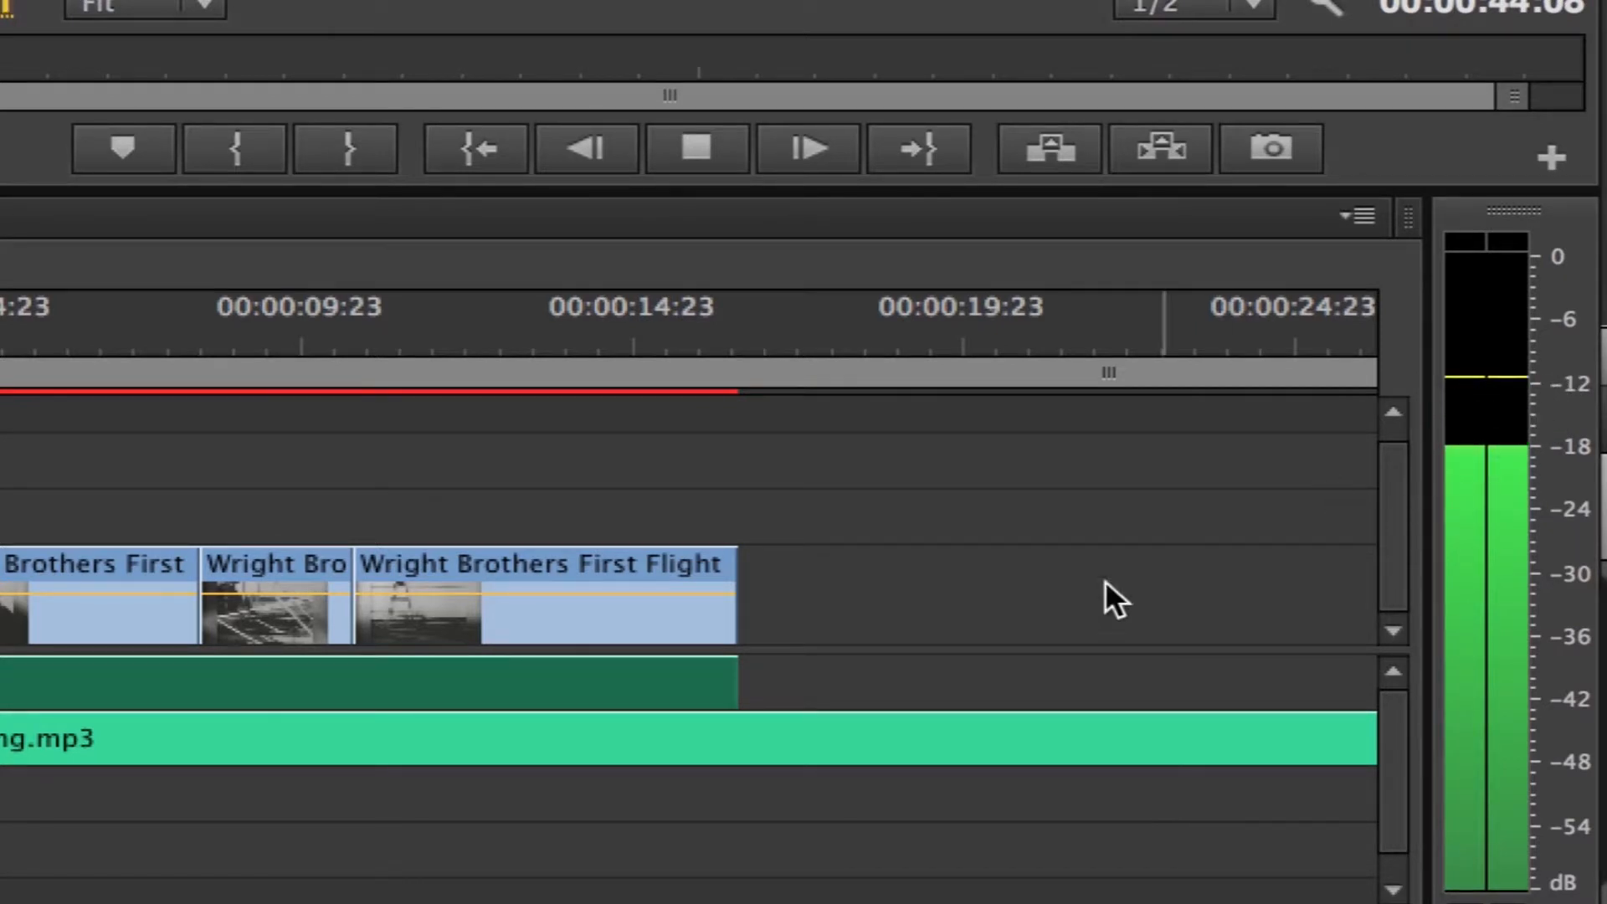
key(space)
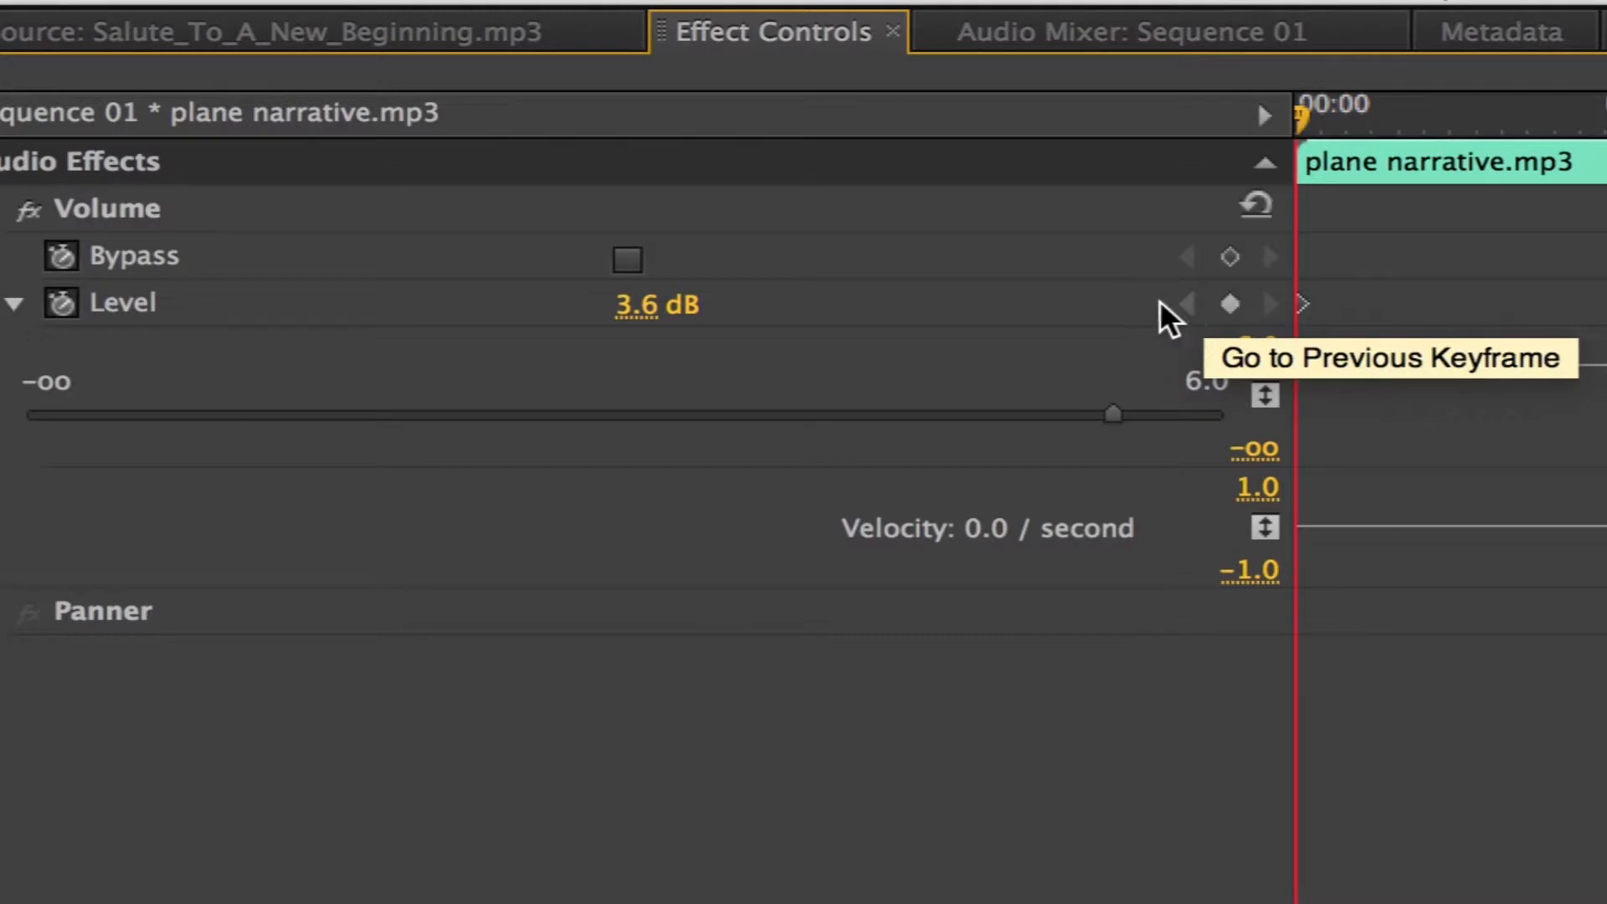
Raise the narration's volume level to 6.0 dB, play the sequence and unmute Audio 2
drag(646, 302, 676, 294)
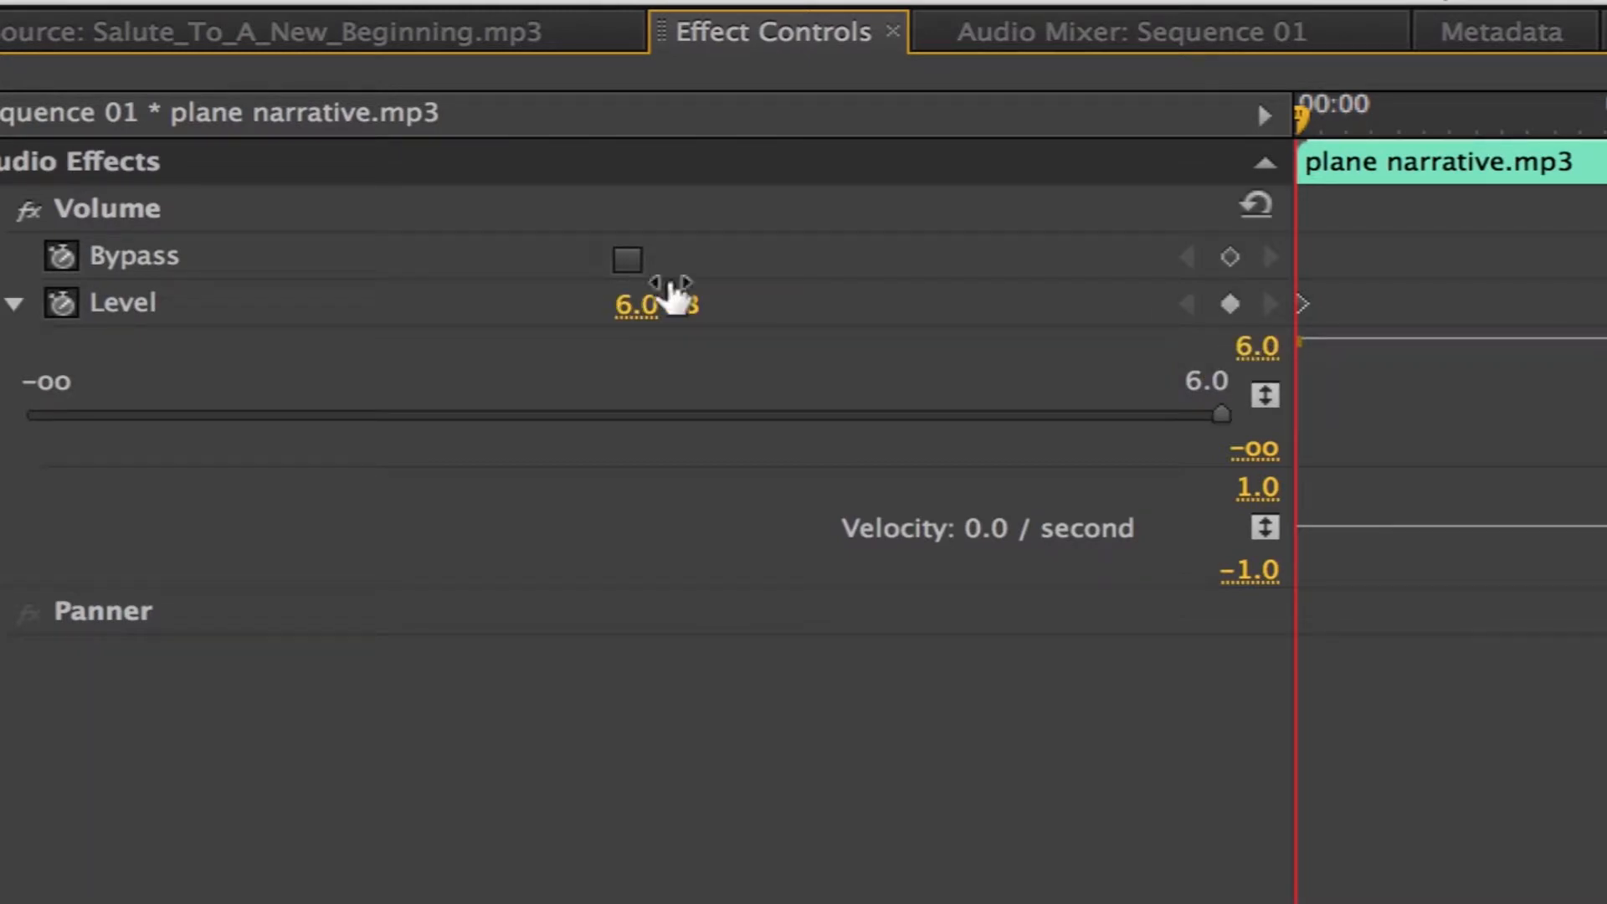
key(space)
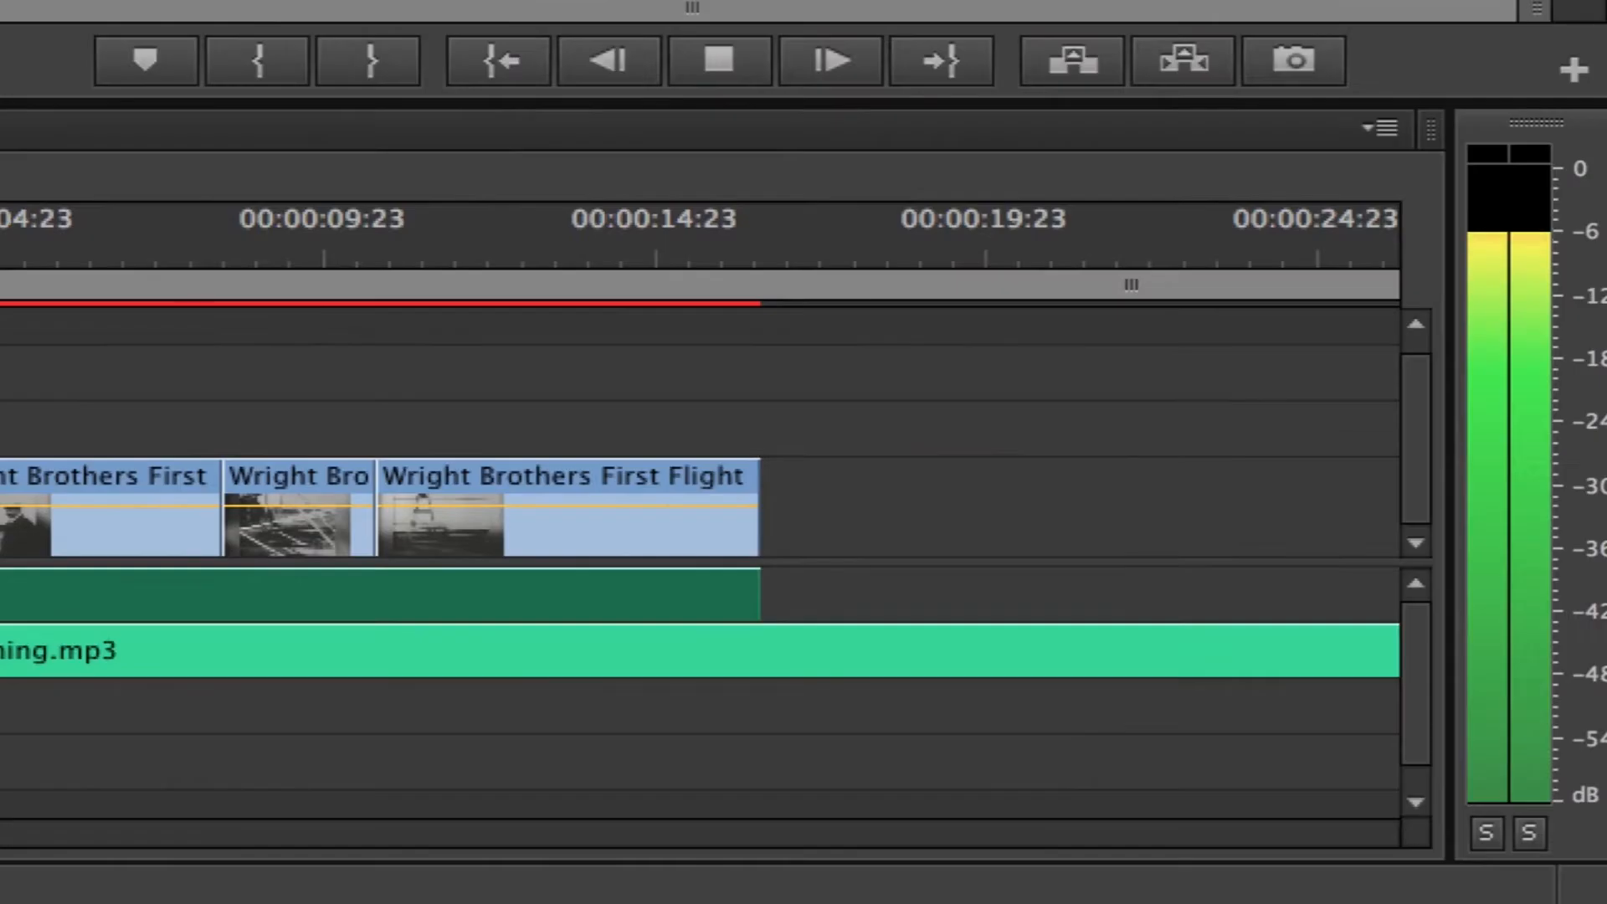
key(space)
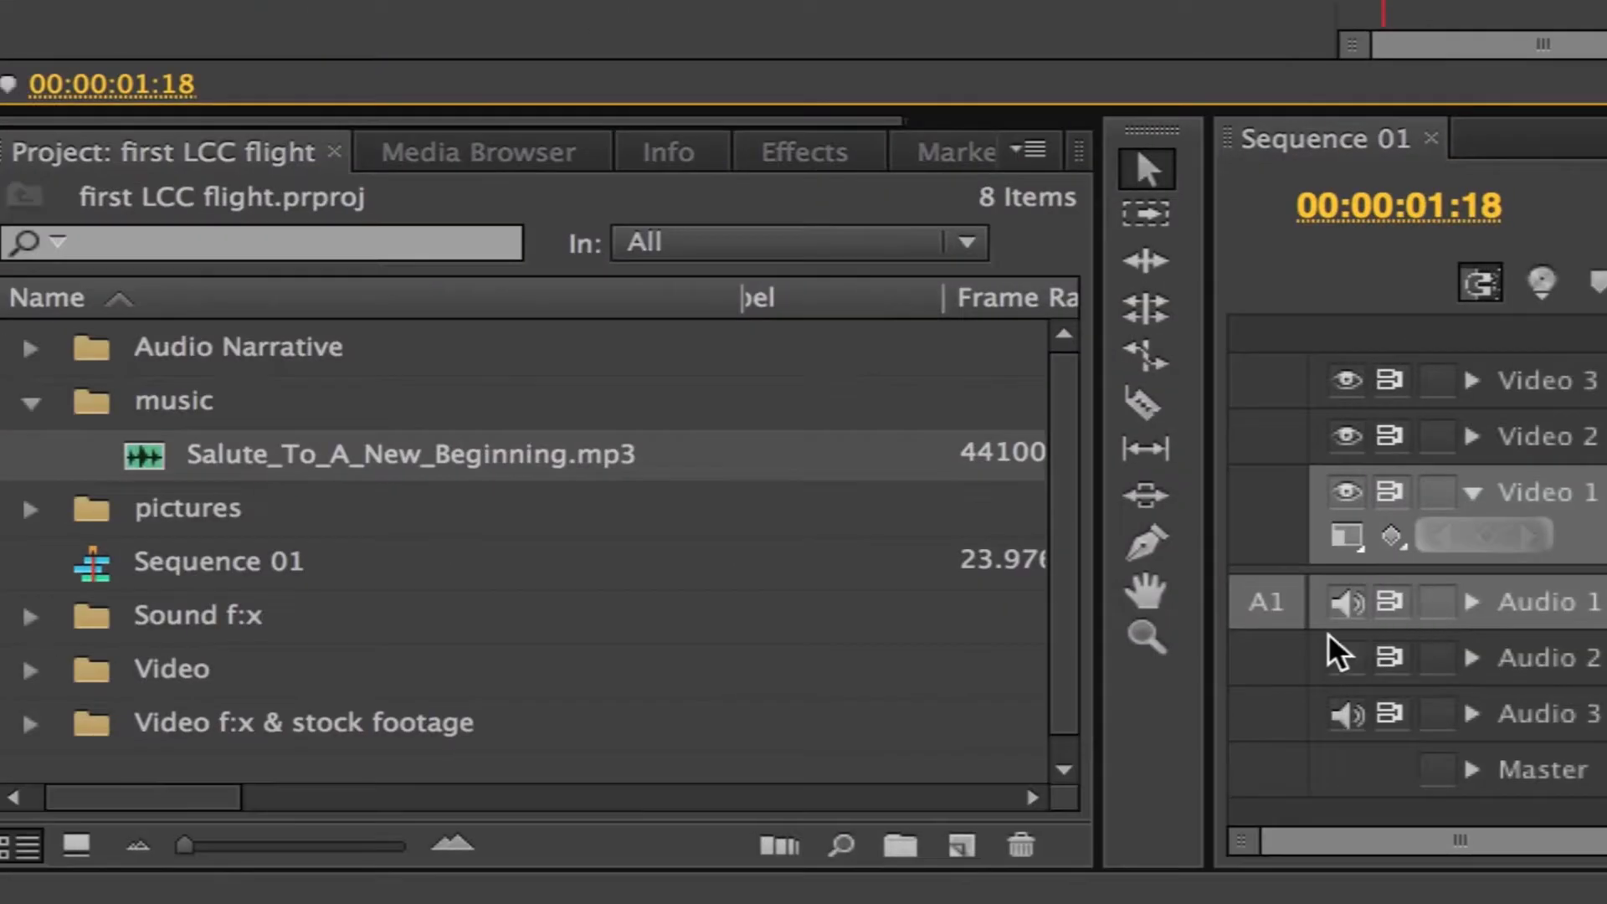
click(1333, 650)
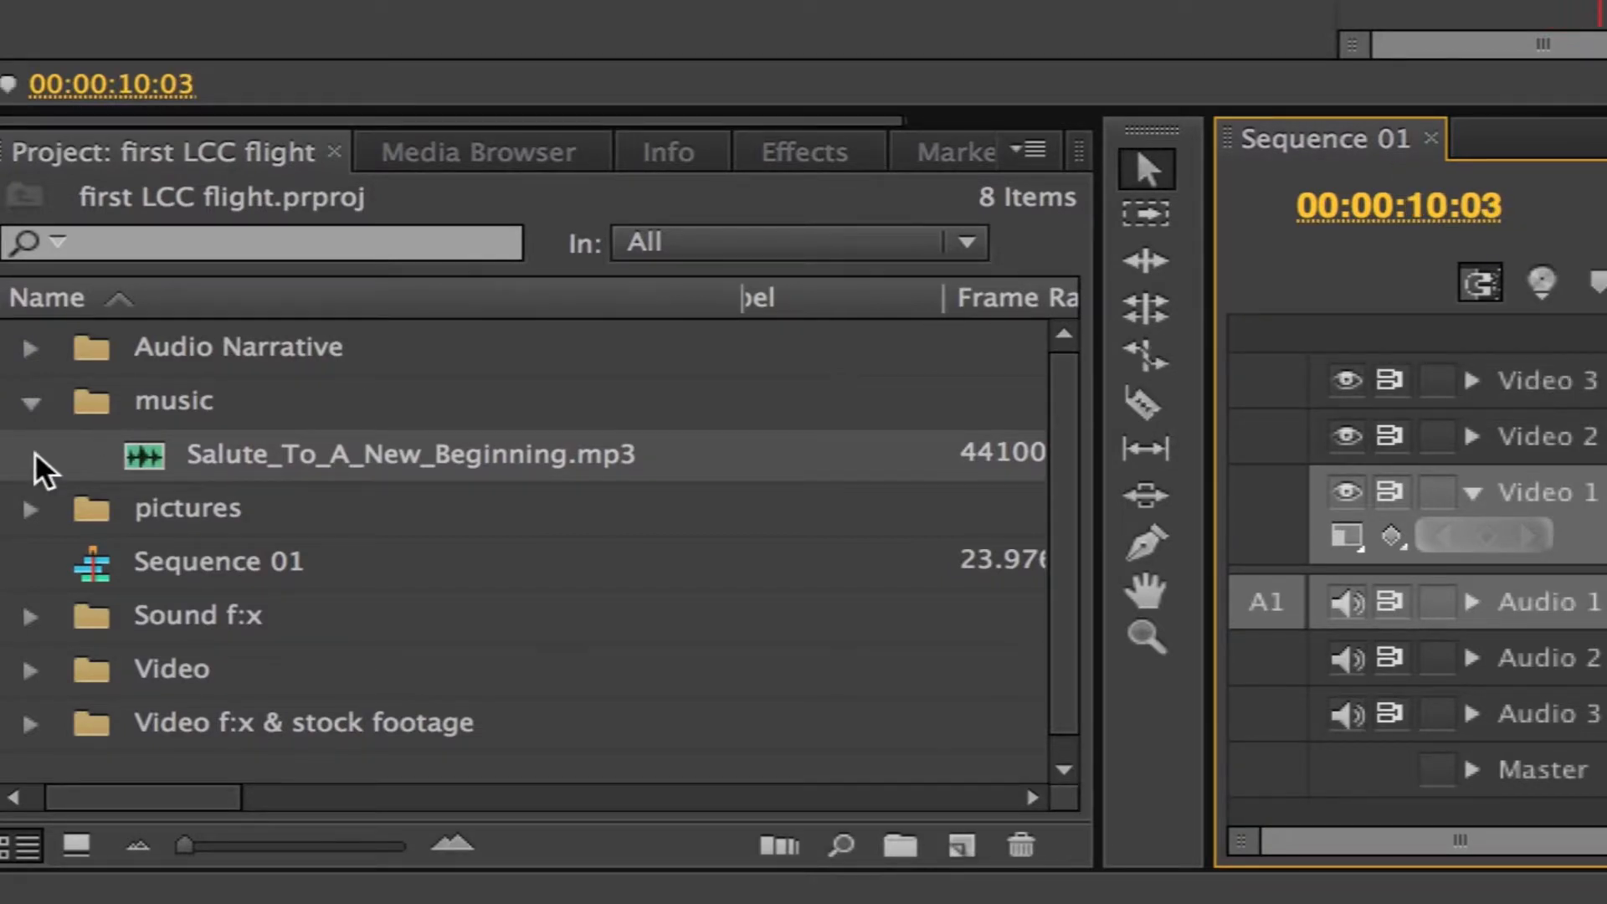
Load 00010.MTS from the Video bin for preview and play it from its beginning
click(31, 402)
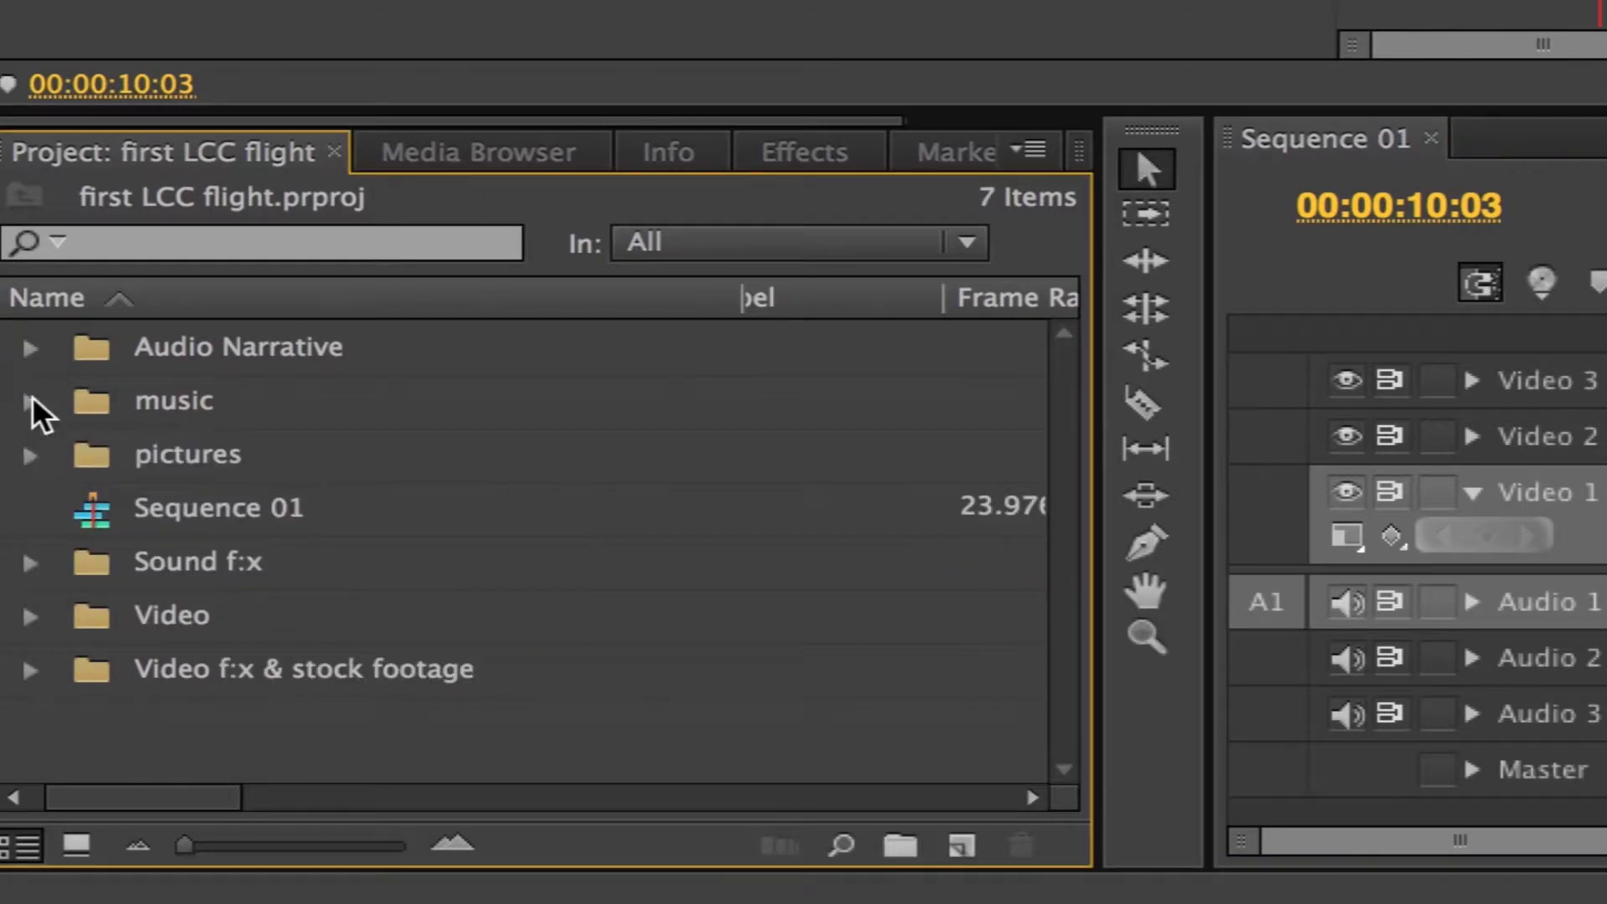
click(31, 616)
scroll(30, 635, down, 3)
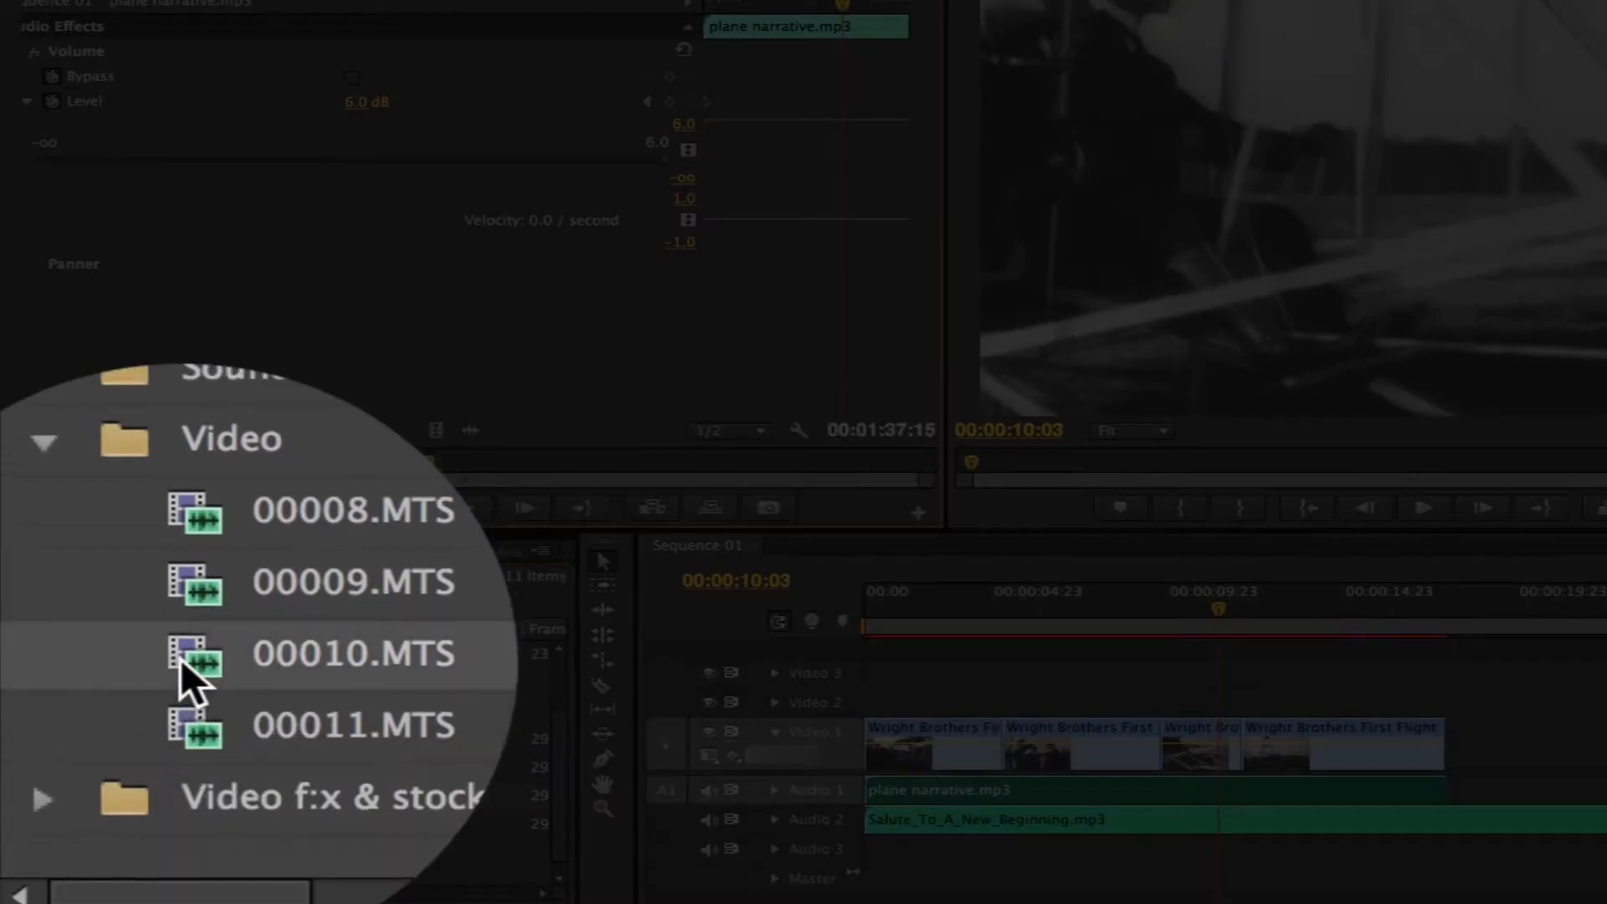
double_click(134, 657)
drag(432, 459, 27, 434)
key(space)
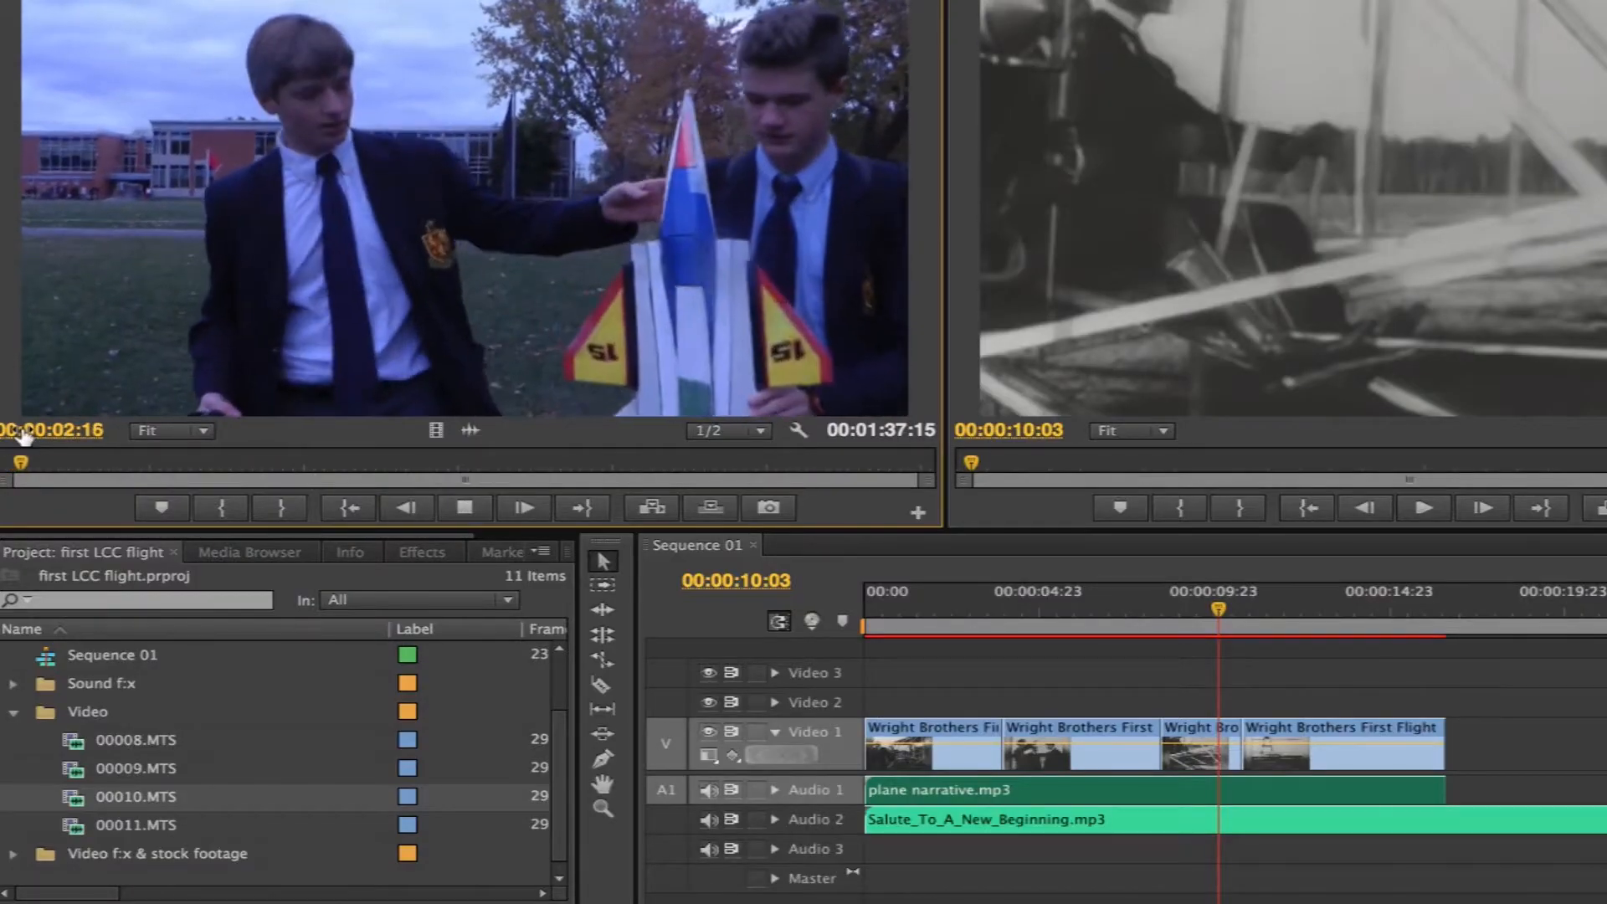
Step 00010.MTS back frame by frame to 00:00:01:14, play it briefly and set its In point at 00:00:01:28
key(space)
key(Left)
key(Left)
key(Left)
key(Left)
key(Left)
key(Left)
key(Left)
key(Left)
key(Left)
key(Left)
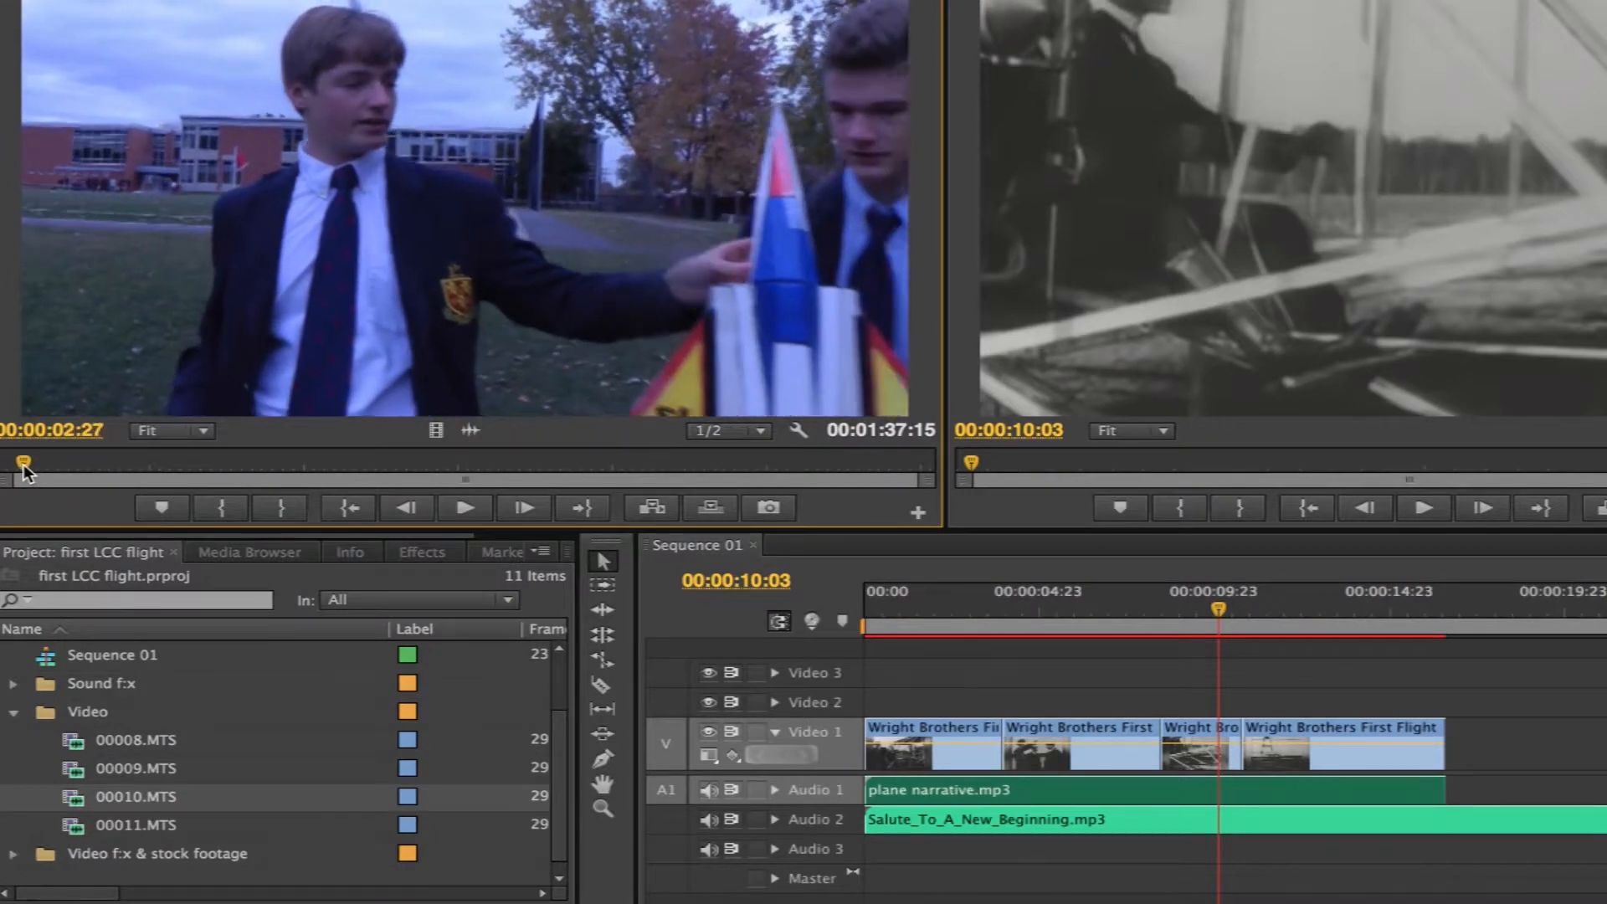
key(Left)
key(Left)
key(Left)
key(Left)
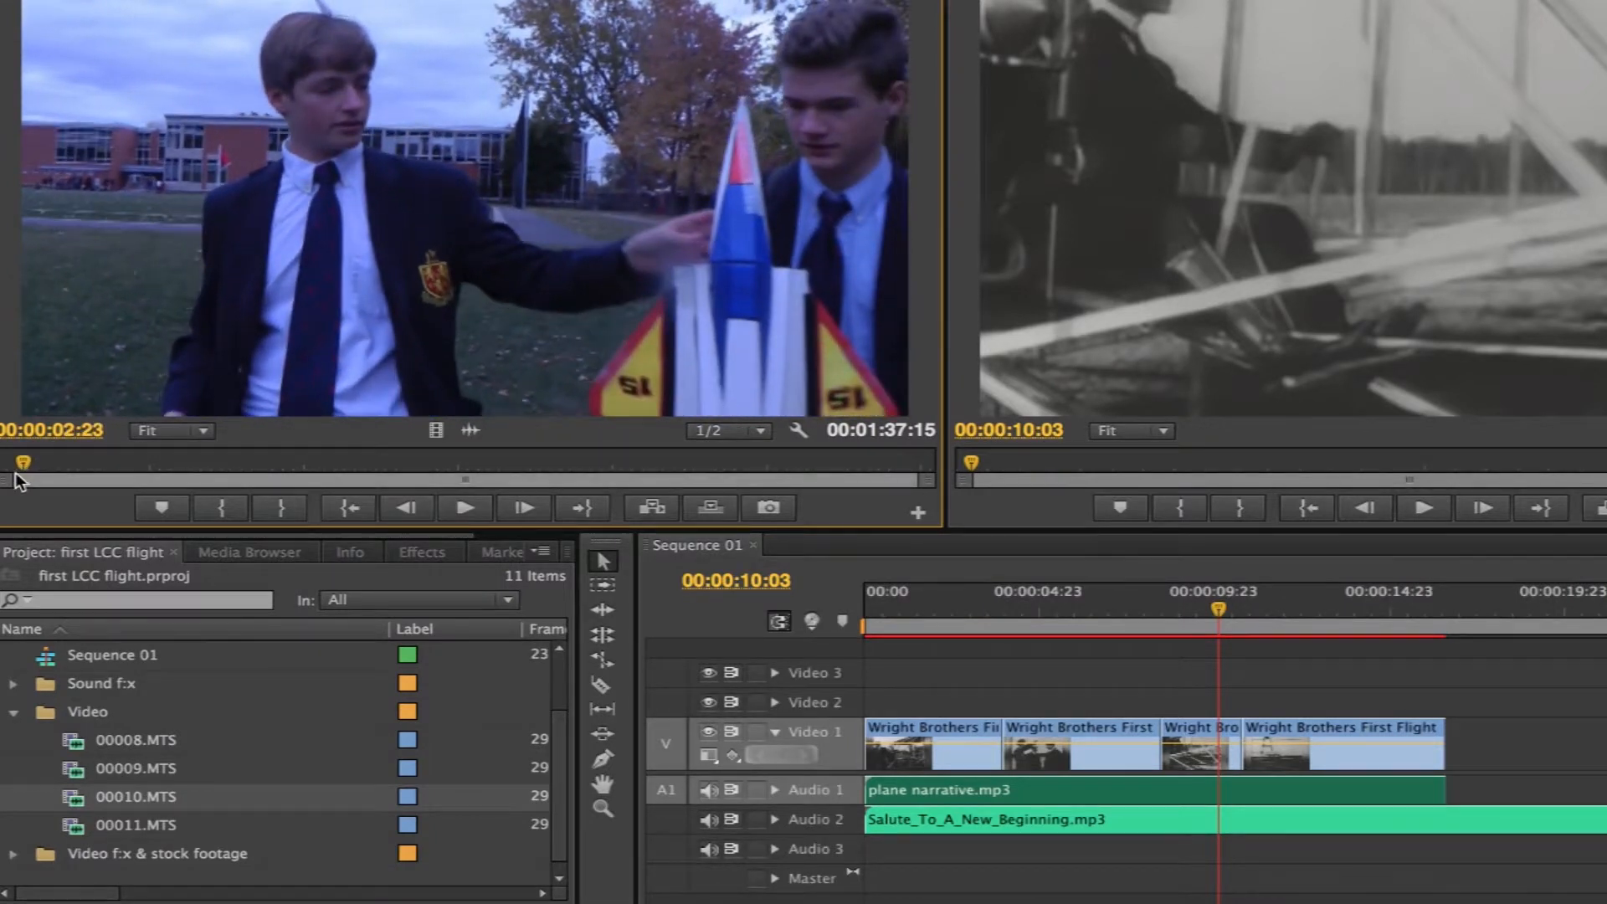
key(Left)
key(Left)
key(Left)
key(Left)
key(Left)
key(Left)
key(Left)
key(Left)
key(Left)
key(Left)
key(Left)
key(Left)
key(Left)
key(Left)
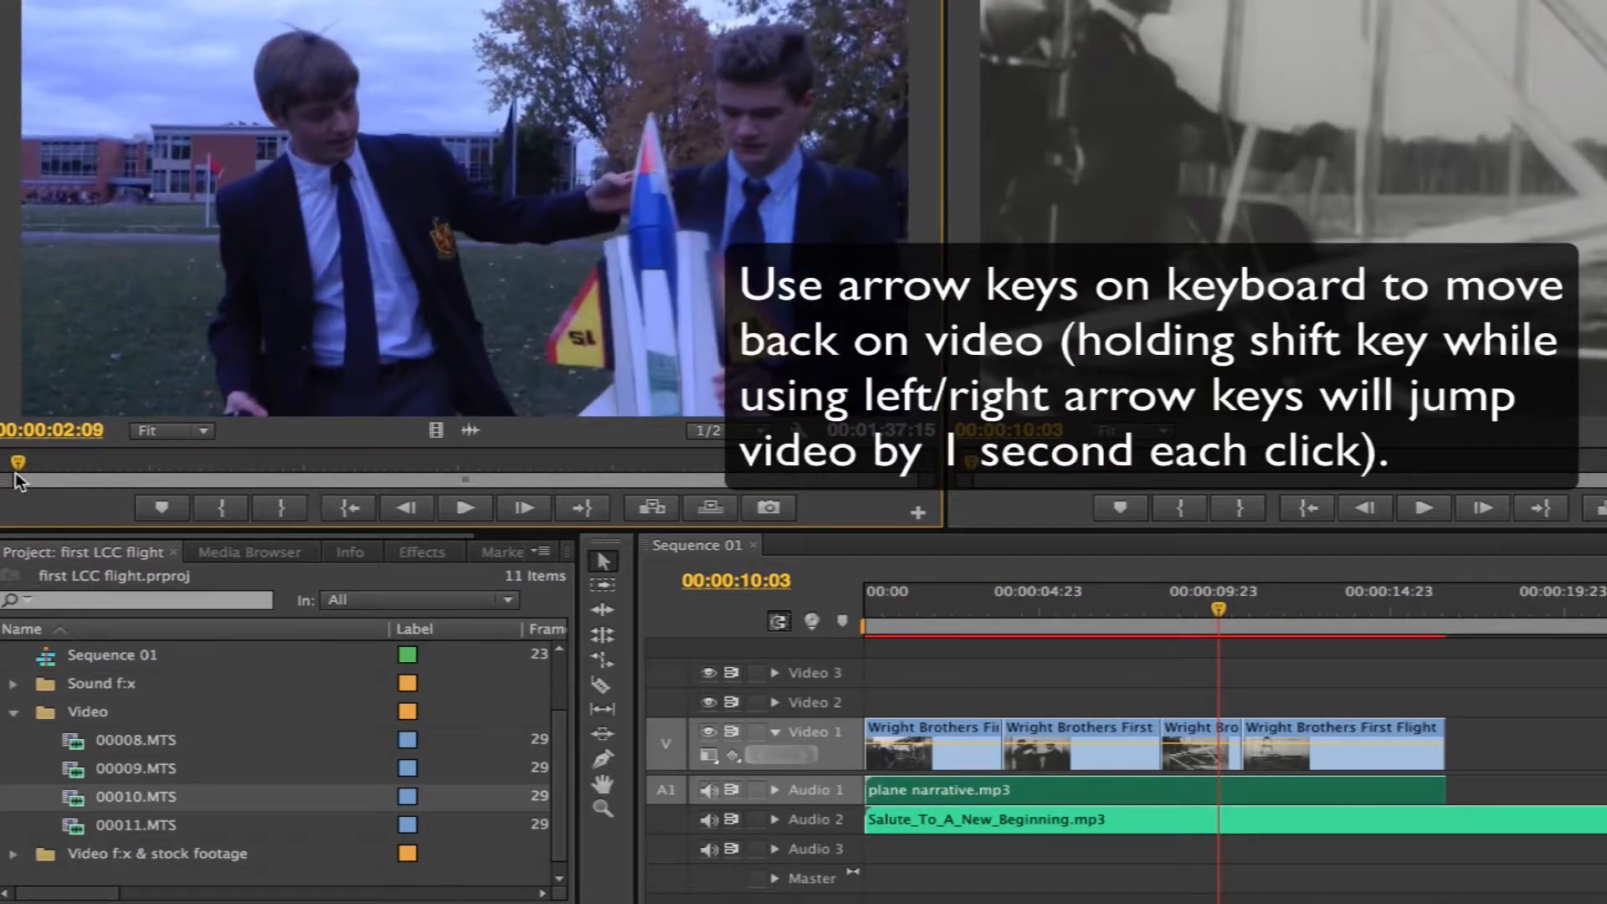
key(Left)
key(Left)
key(Left)
key(Left)
key(Left)
key(Left)
key(Left)
key(Left)
key(Left)
key(Left)
key(Left)
key(Left)
key(Left)
key(Left)
key(Left)
key(Left)
key(Left)
key(Left)
key(Left)
key(Left)
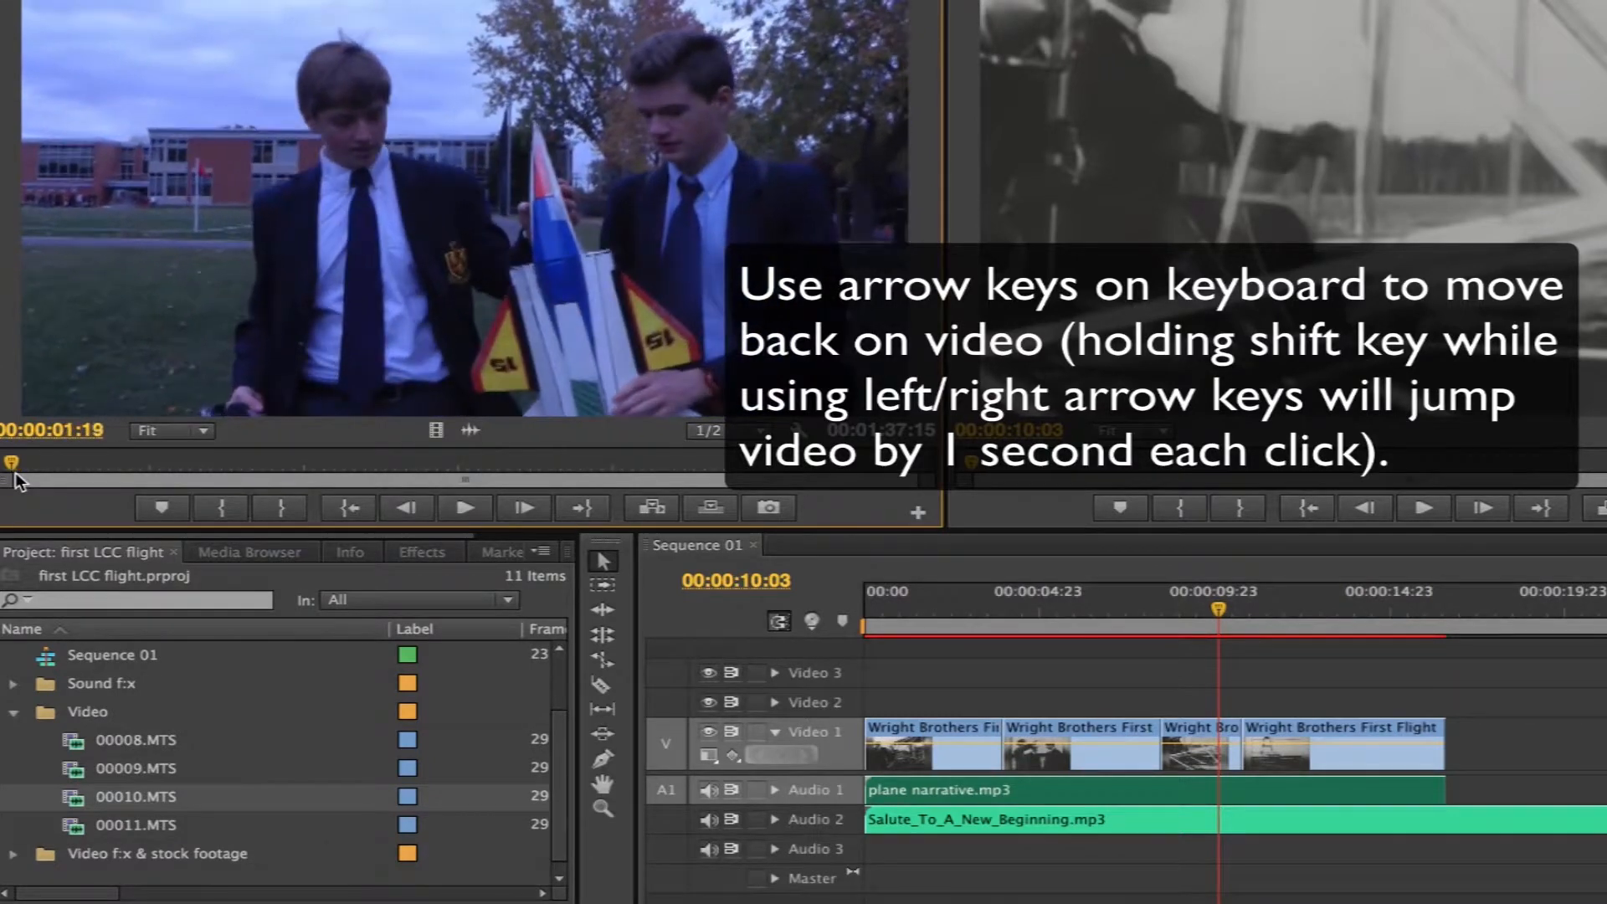
key(Left)
key(Left)
key(Left)
key(Left)
key(Left)
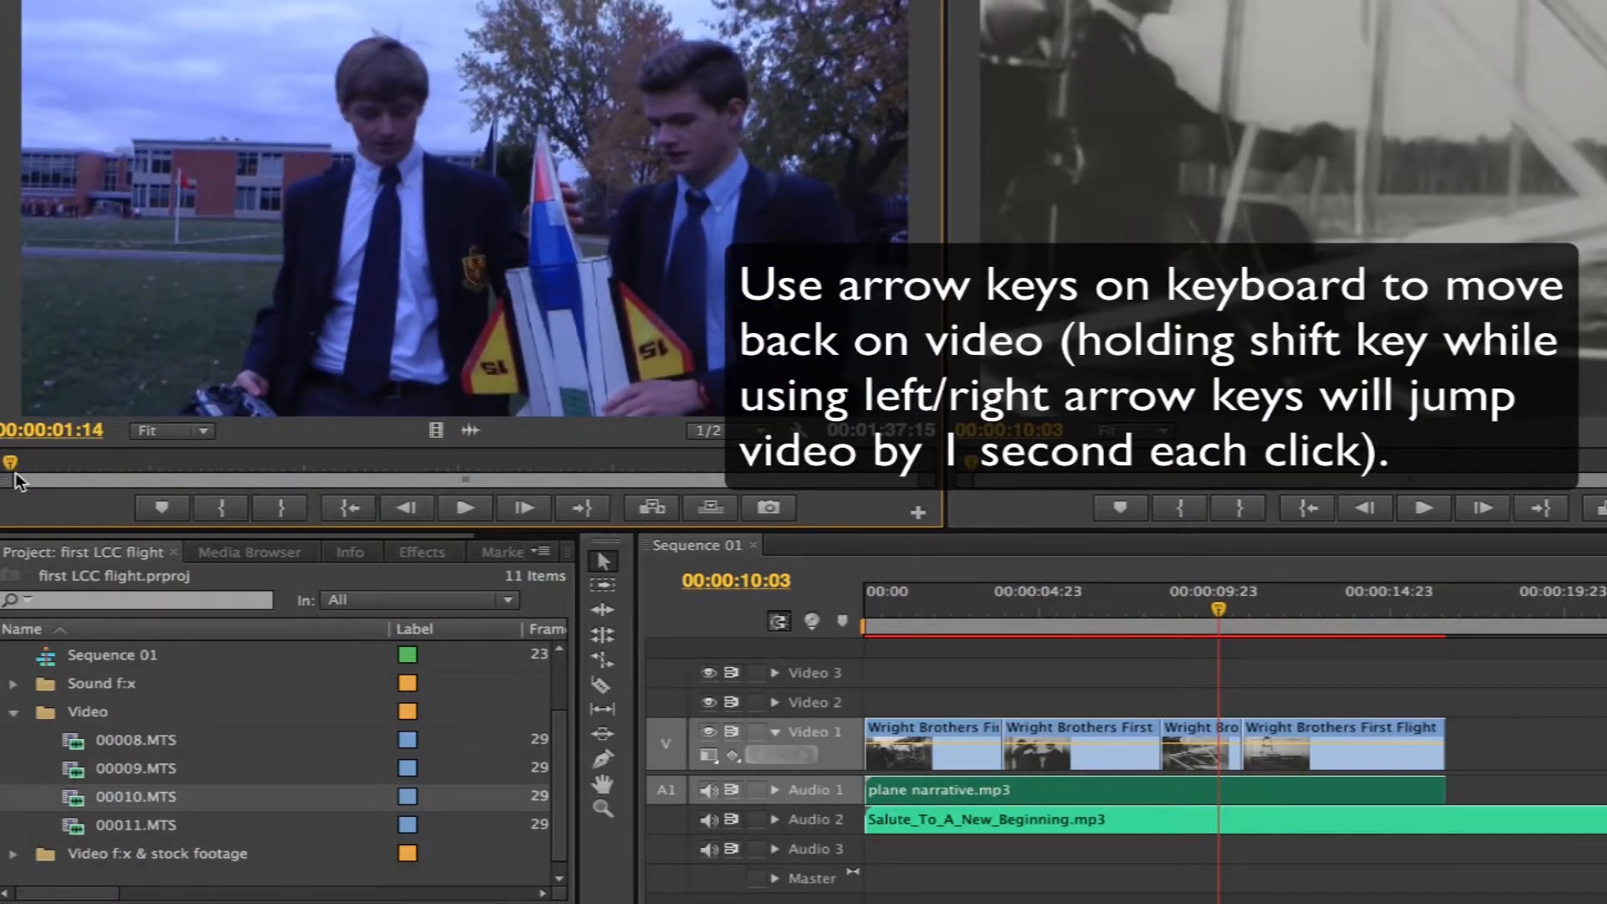
key(space)
key(space)
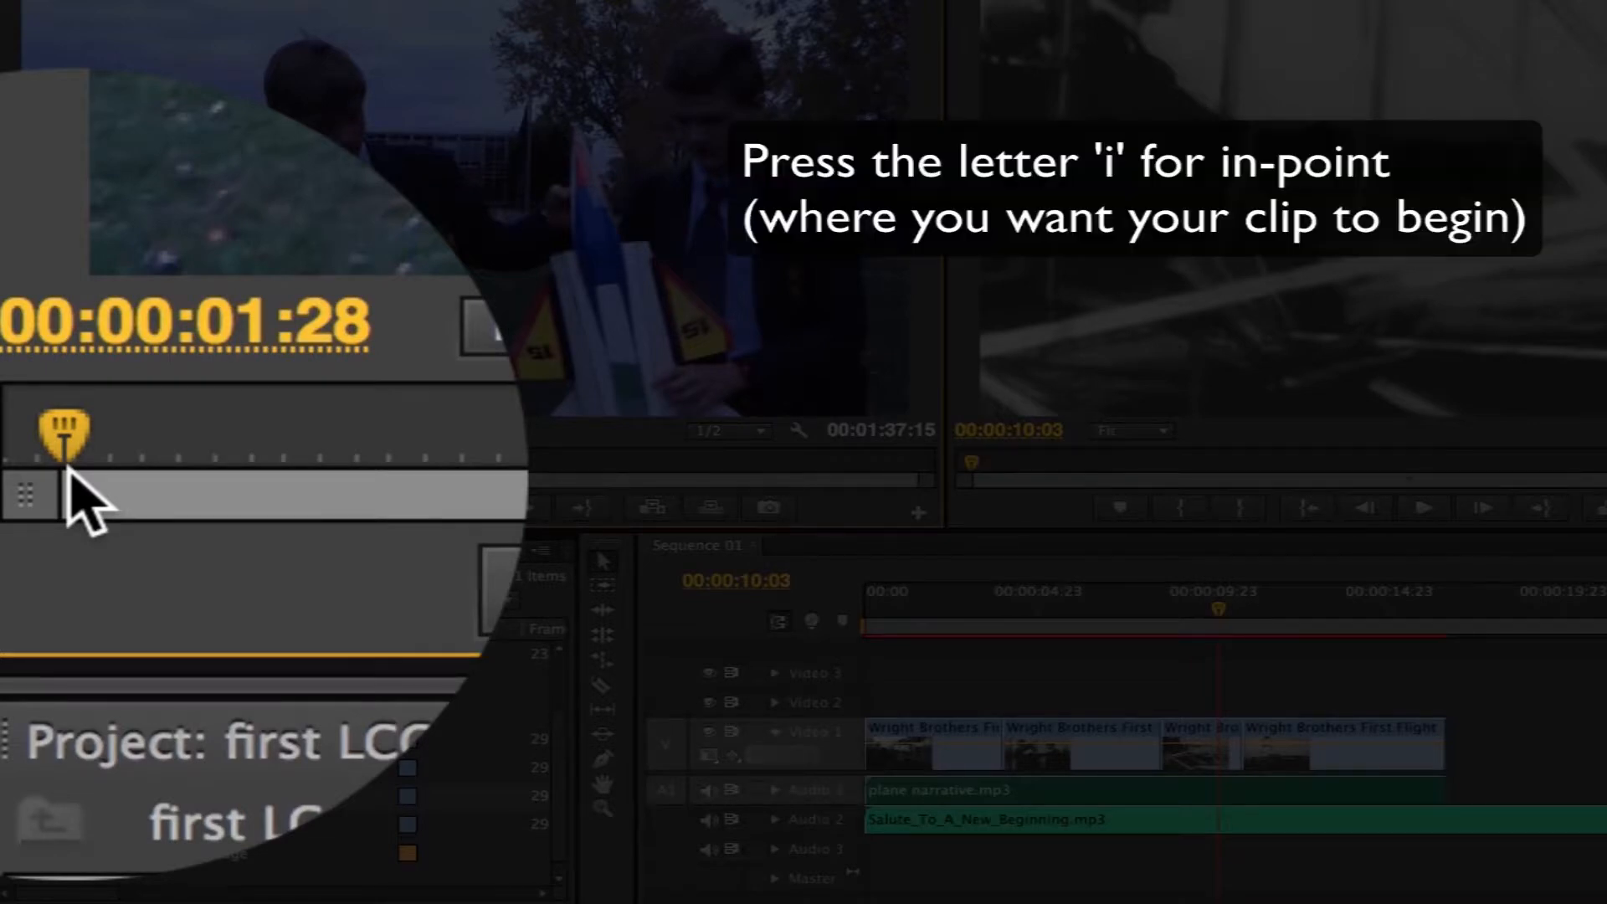
key(i)
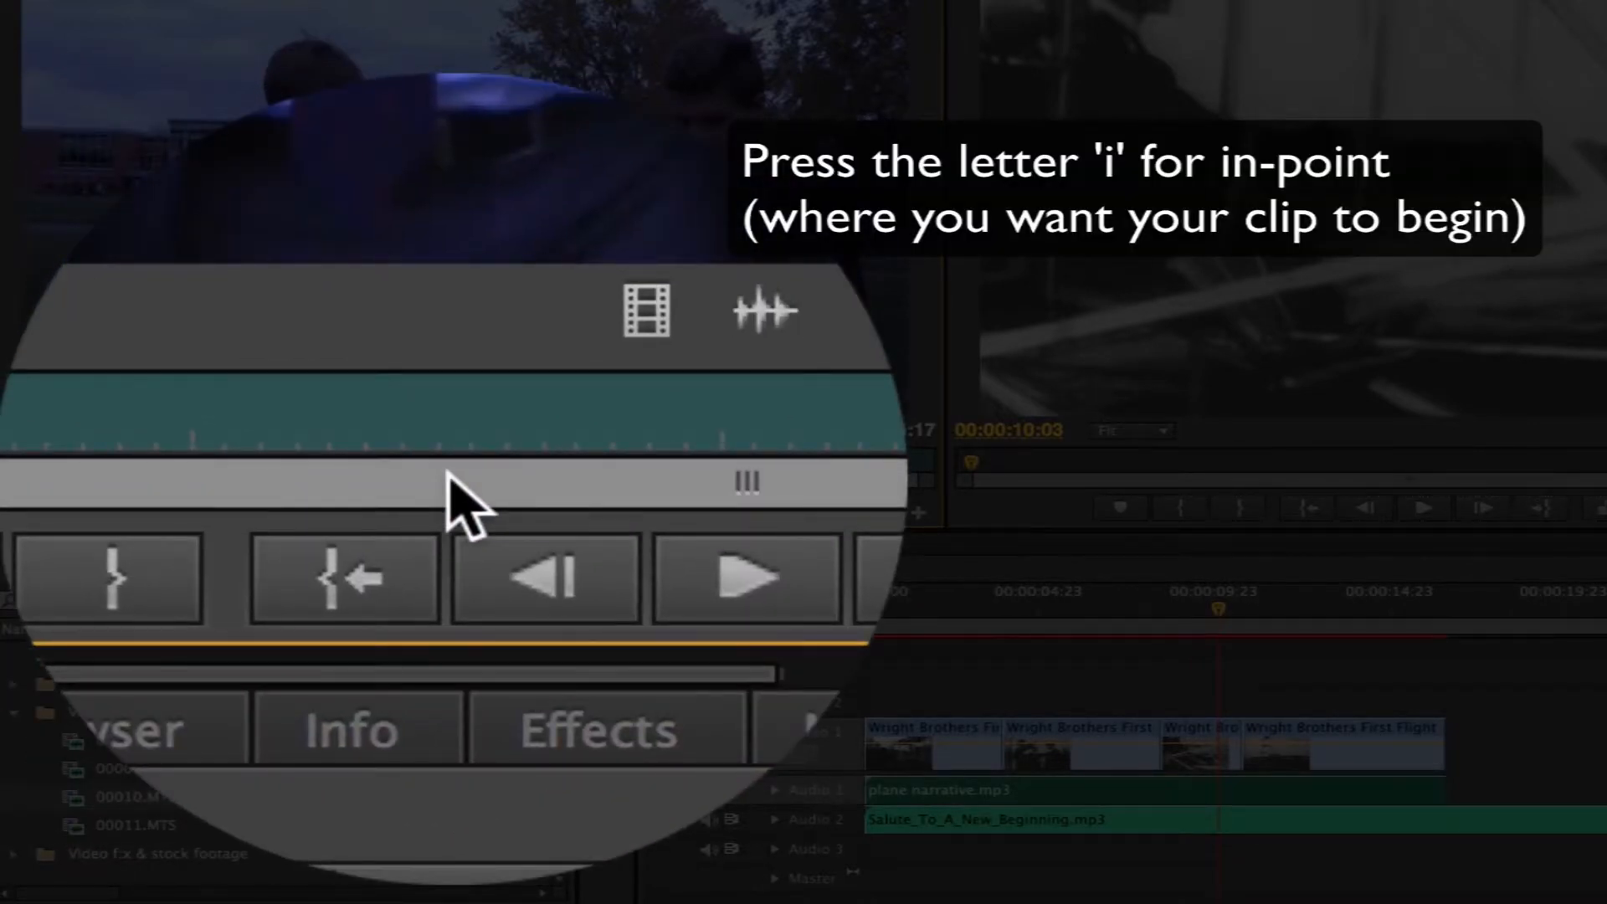
Play 00010.MTS onward, move to 00:00:32:22 and set the Out point there
key(space)
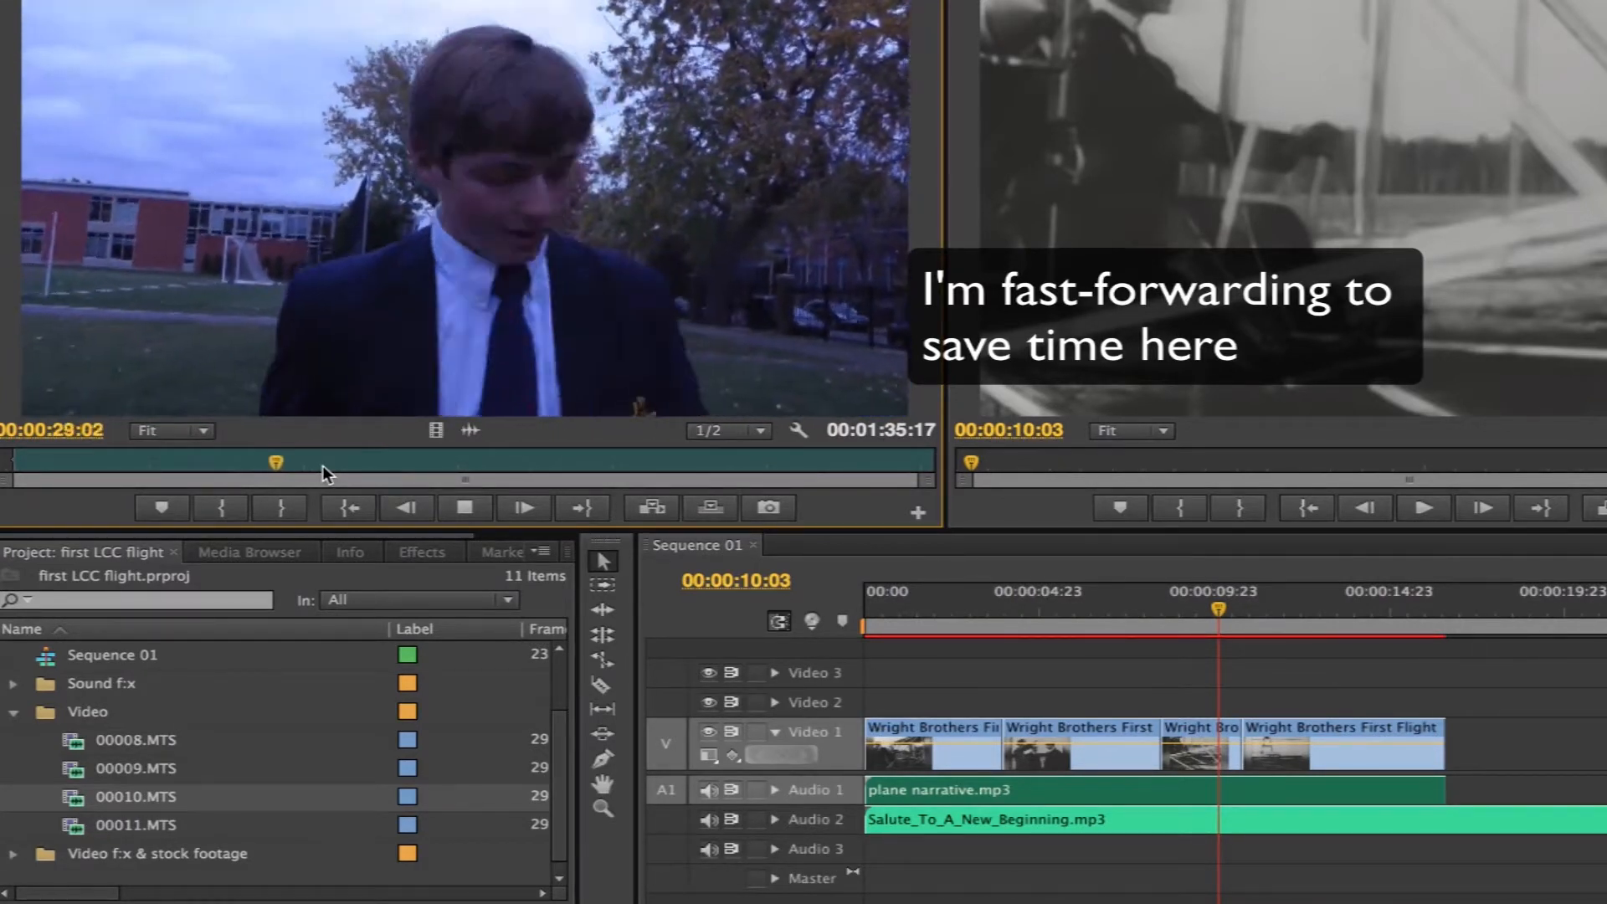
click(312, 463)
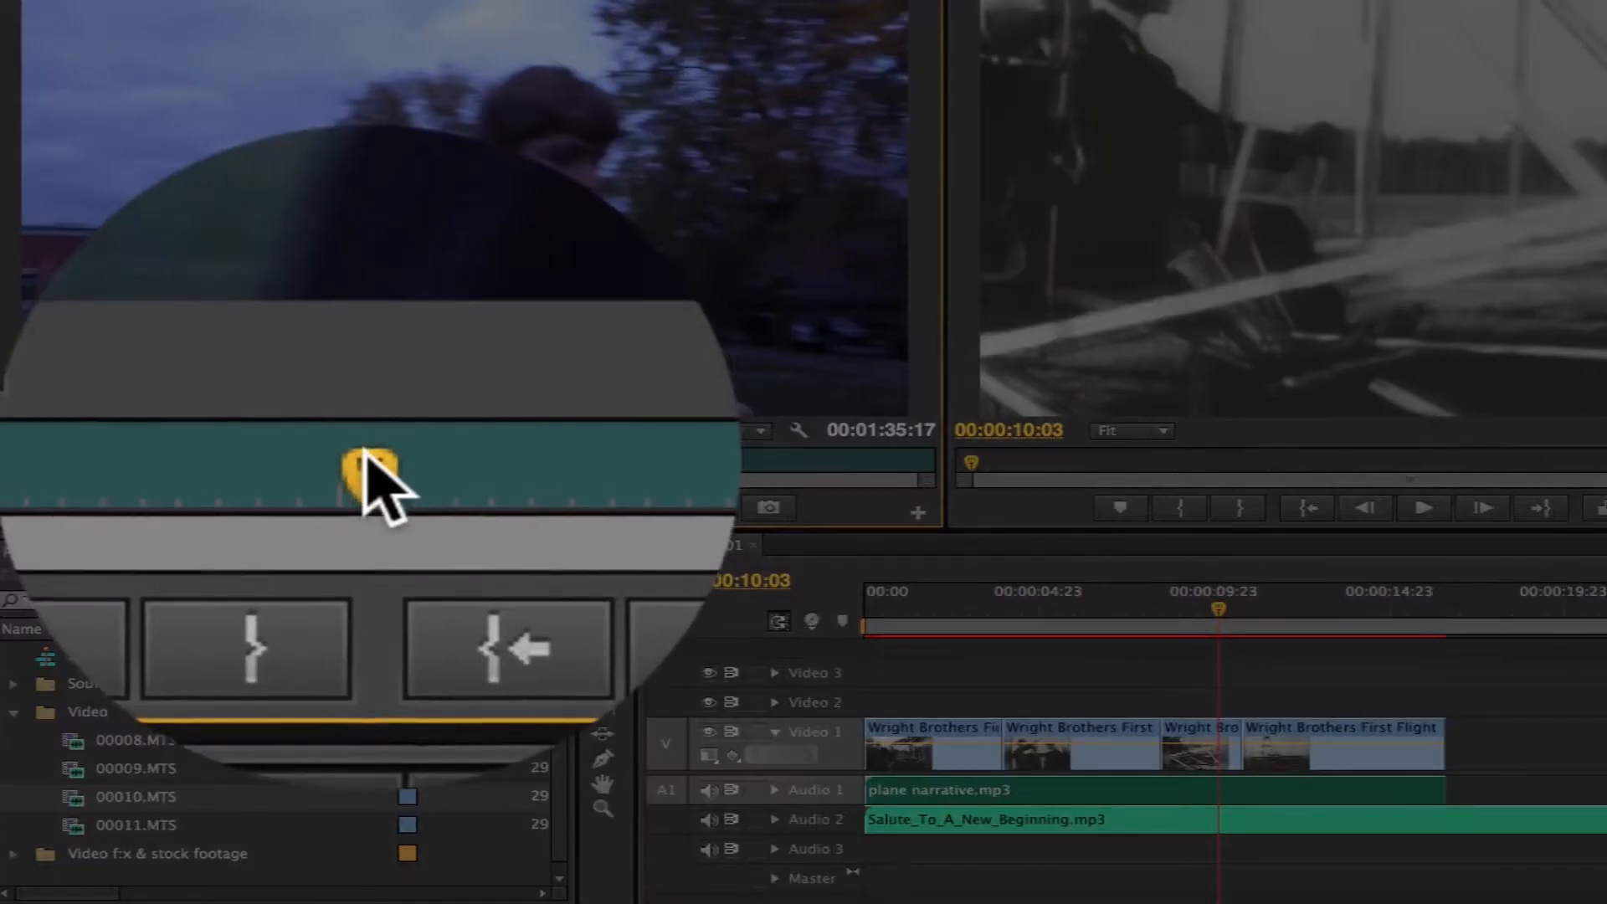
key(o)
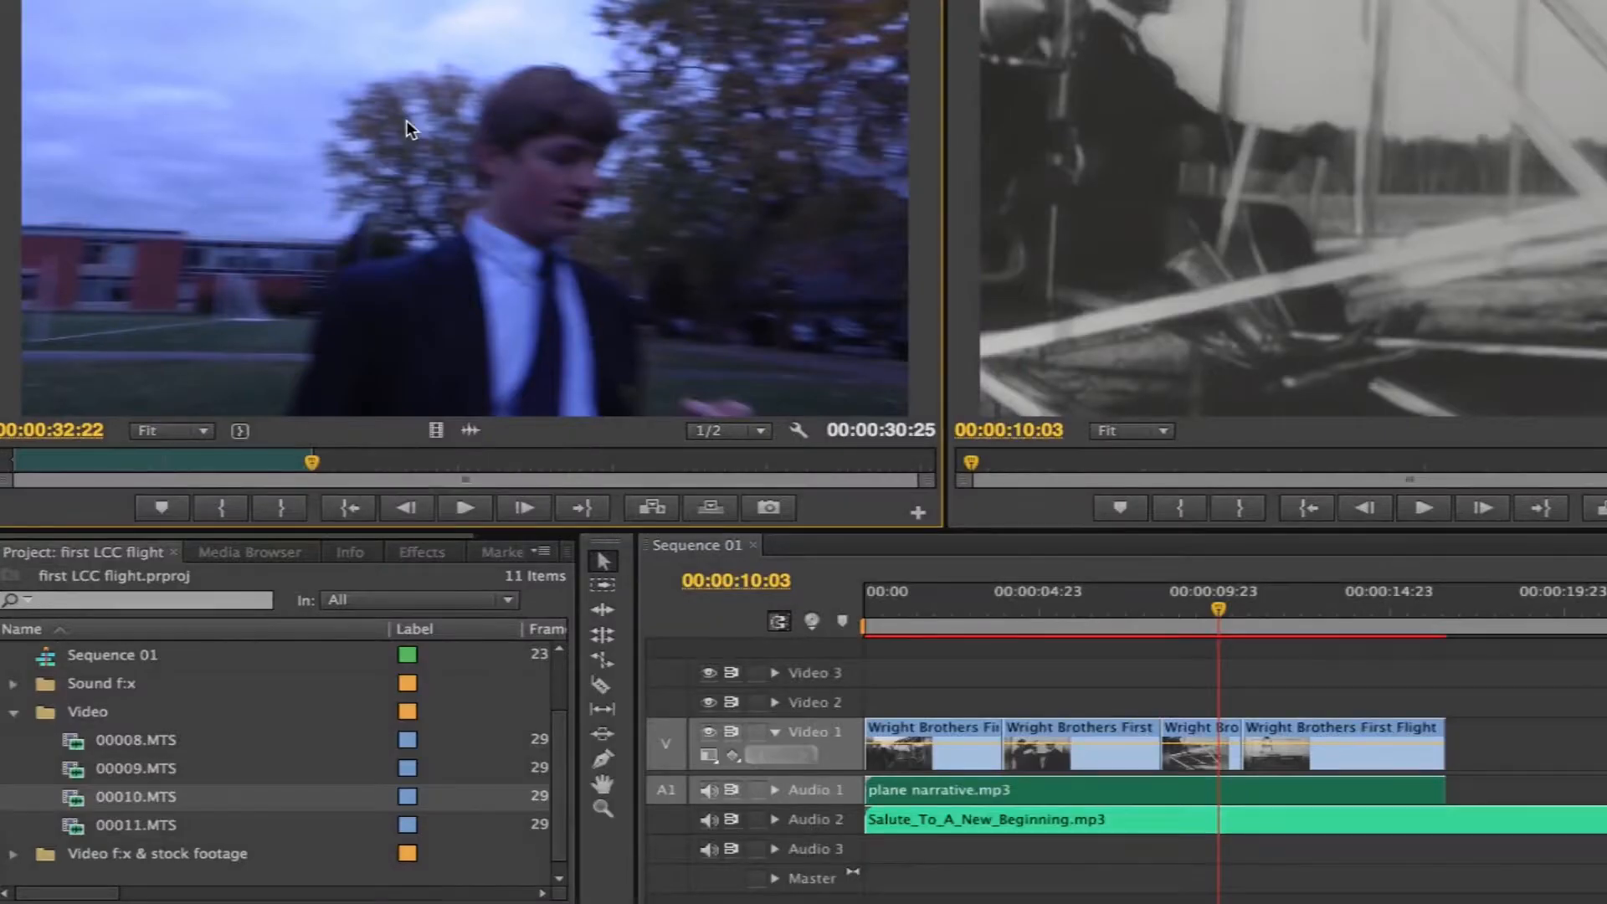
Place the trimmed 00010.MTS on Video 1 and Audio 1 directly after the last Wright Brothers clip
drag(407, 129, 1453, 738)
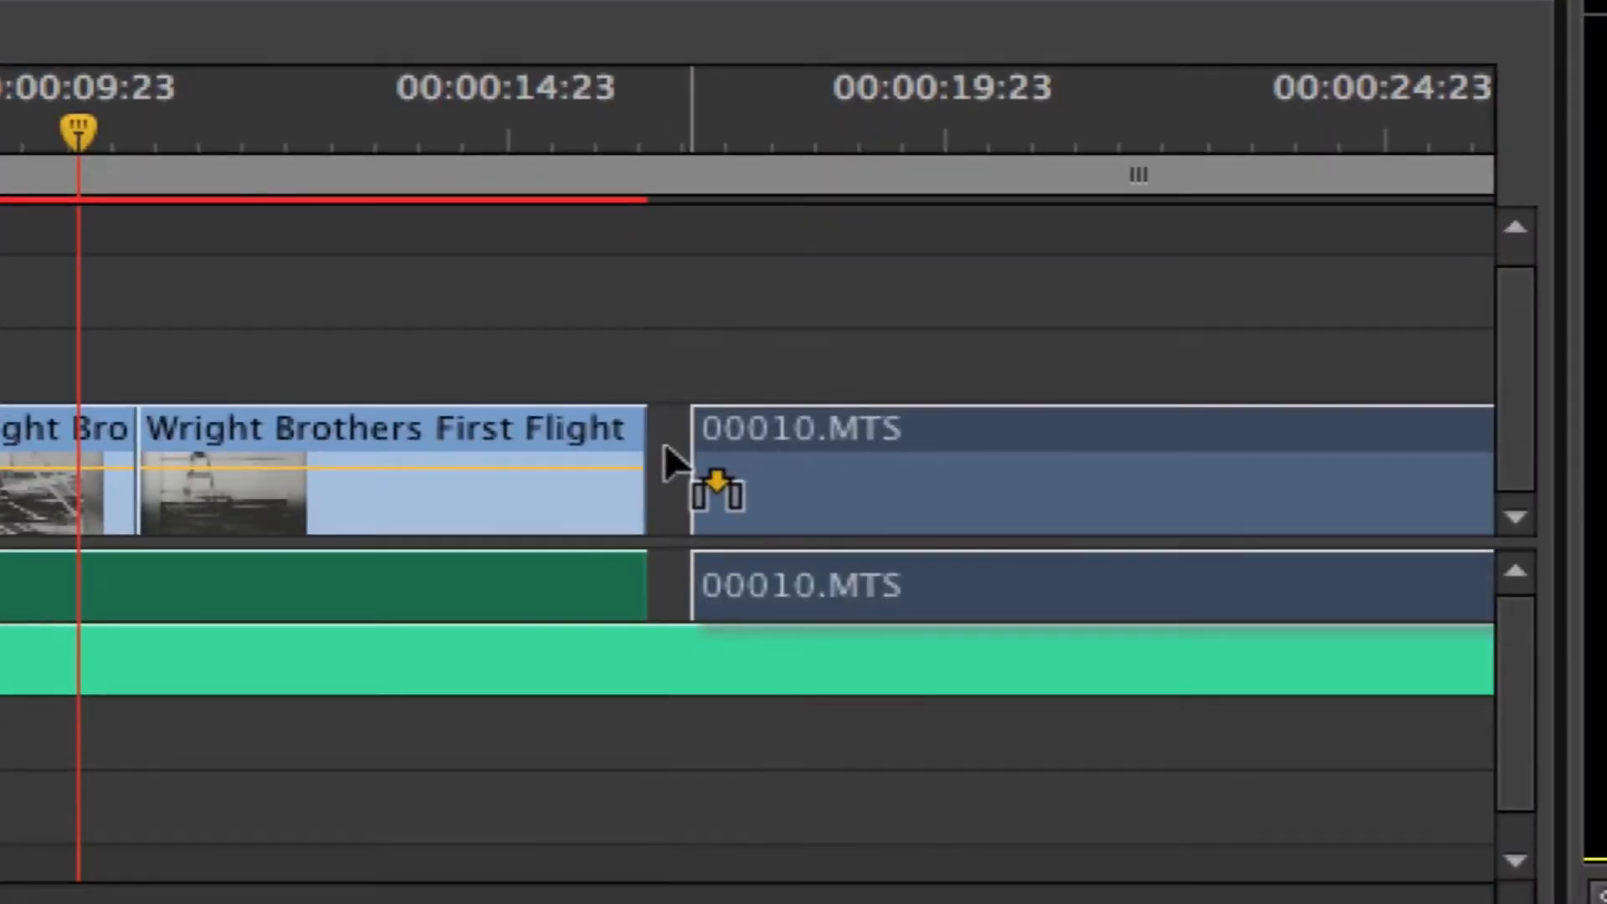
drag(664, 446, 651, 445)
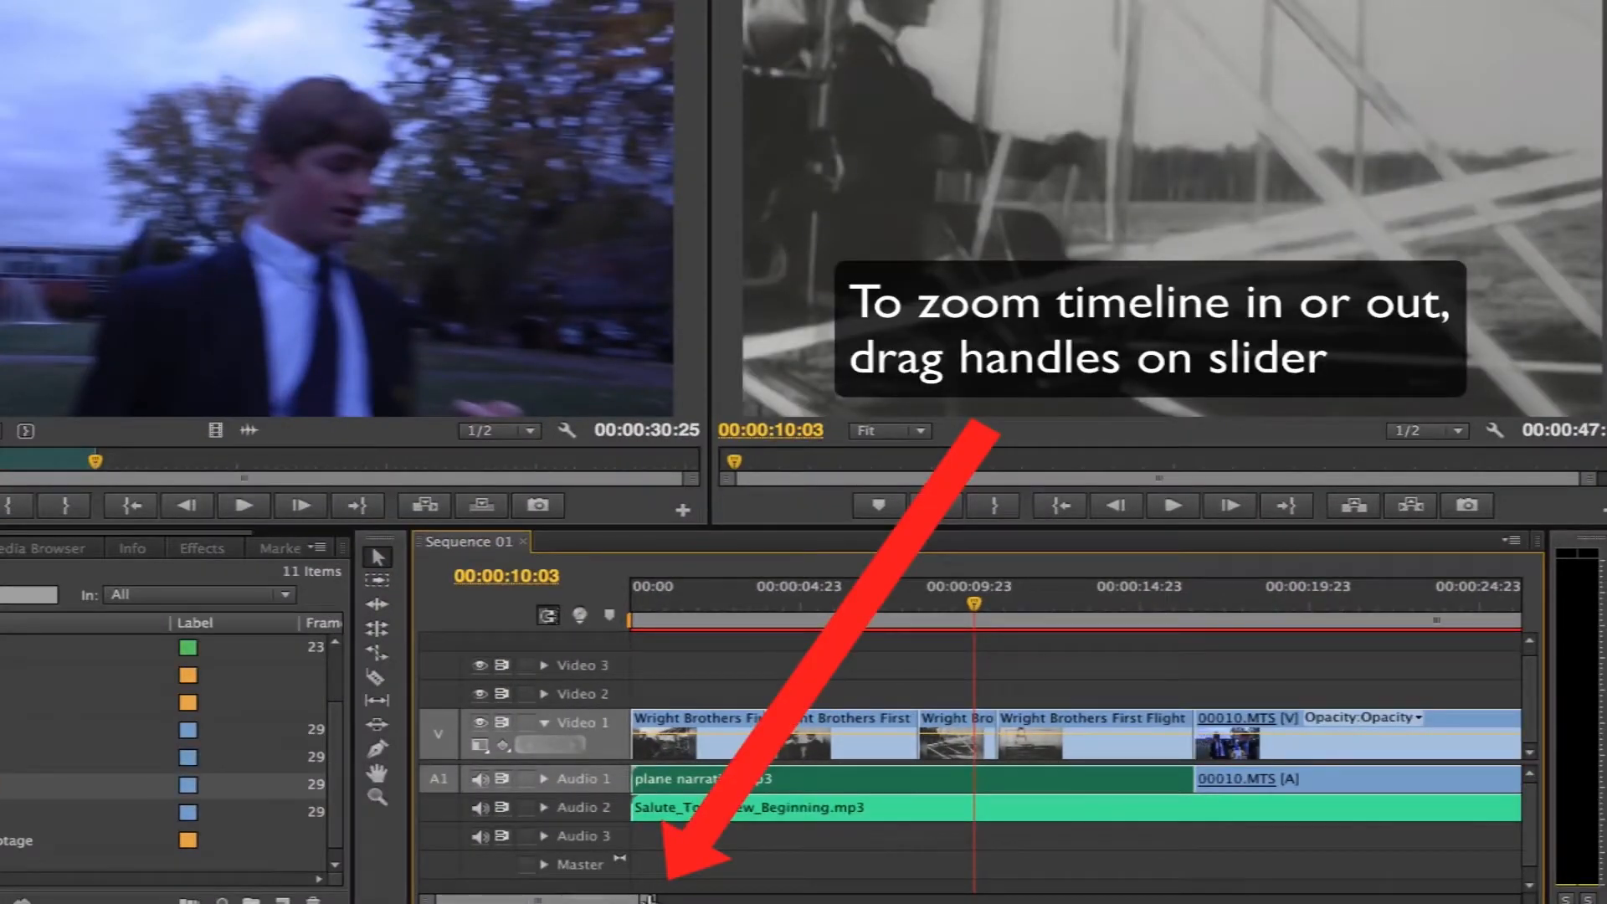
Show the whole 00010.MTS clip in the timeline and play the cut from the Wright Brothers footage into it
drag(649, 898, 757, 898)
mouse_move(844, 607)
mouse_down()
mouse_move(906, 601)
mouse_move(872, 604)
mouse_up()
key(space)
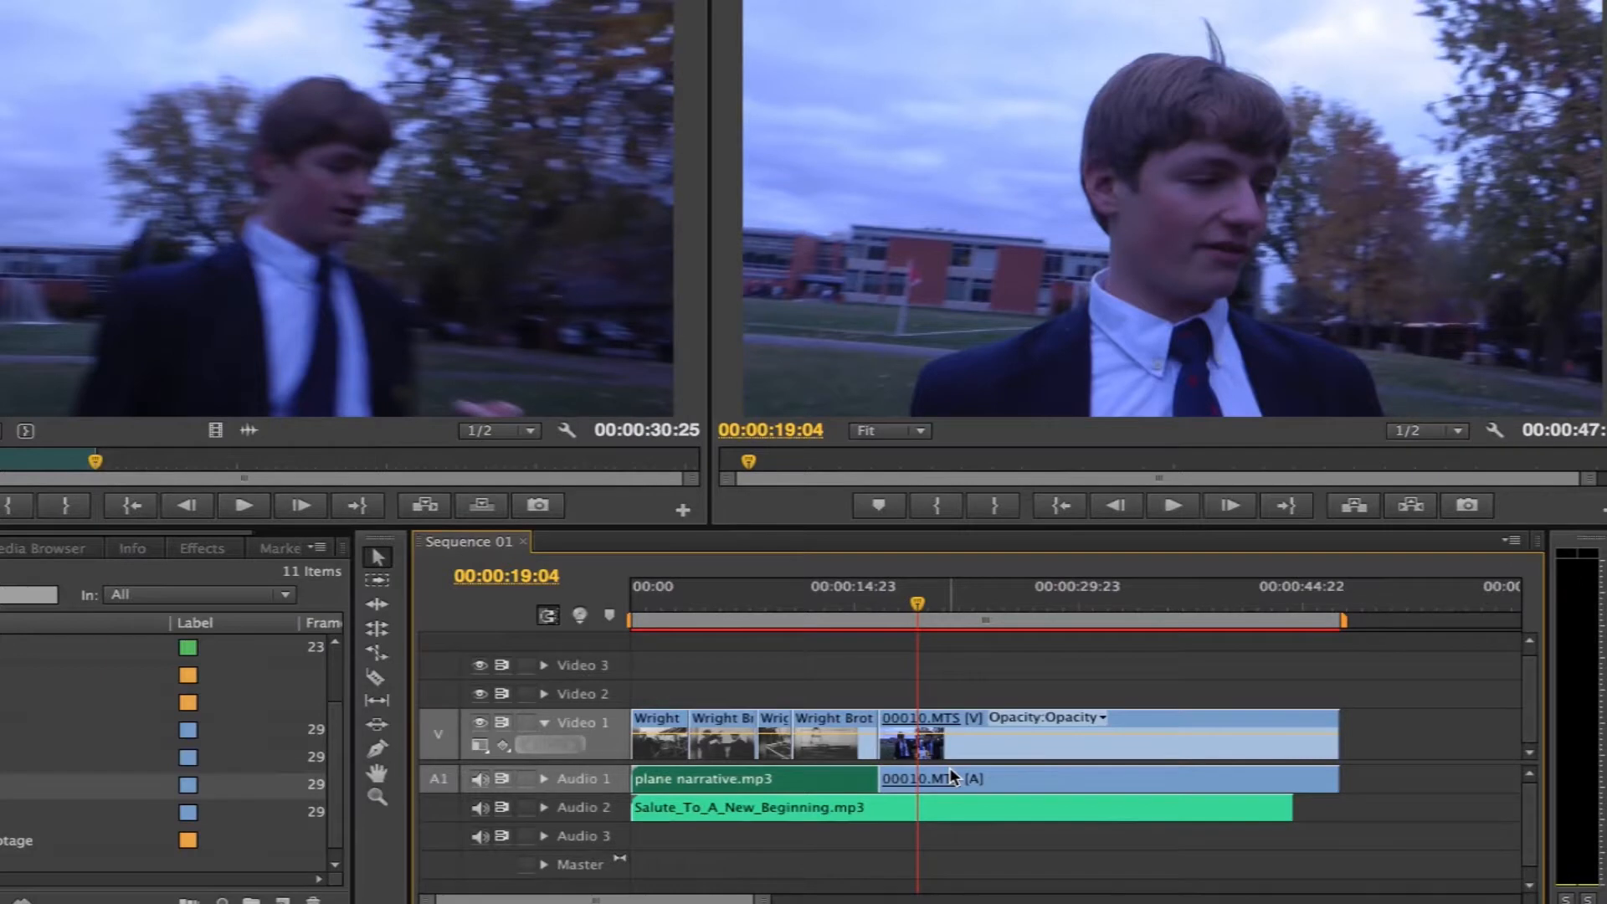
Keyframe the music clip's volume level at 00:00:16:07, lower it to -26.2 dB just after, and listen to the result
drag(916, 624, 893, 610)
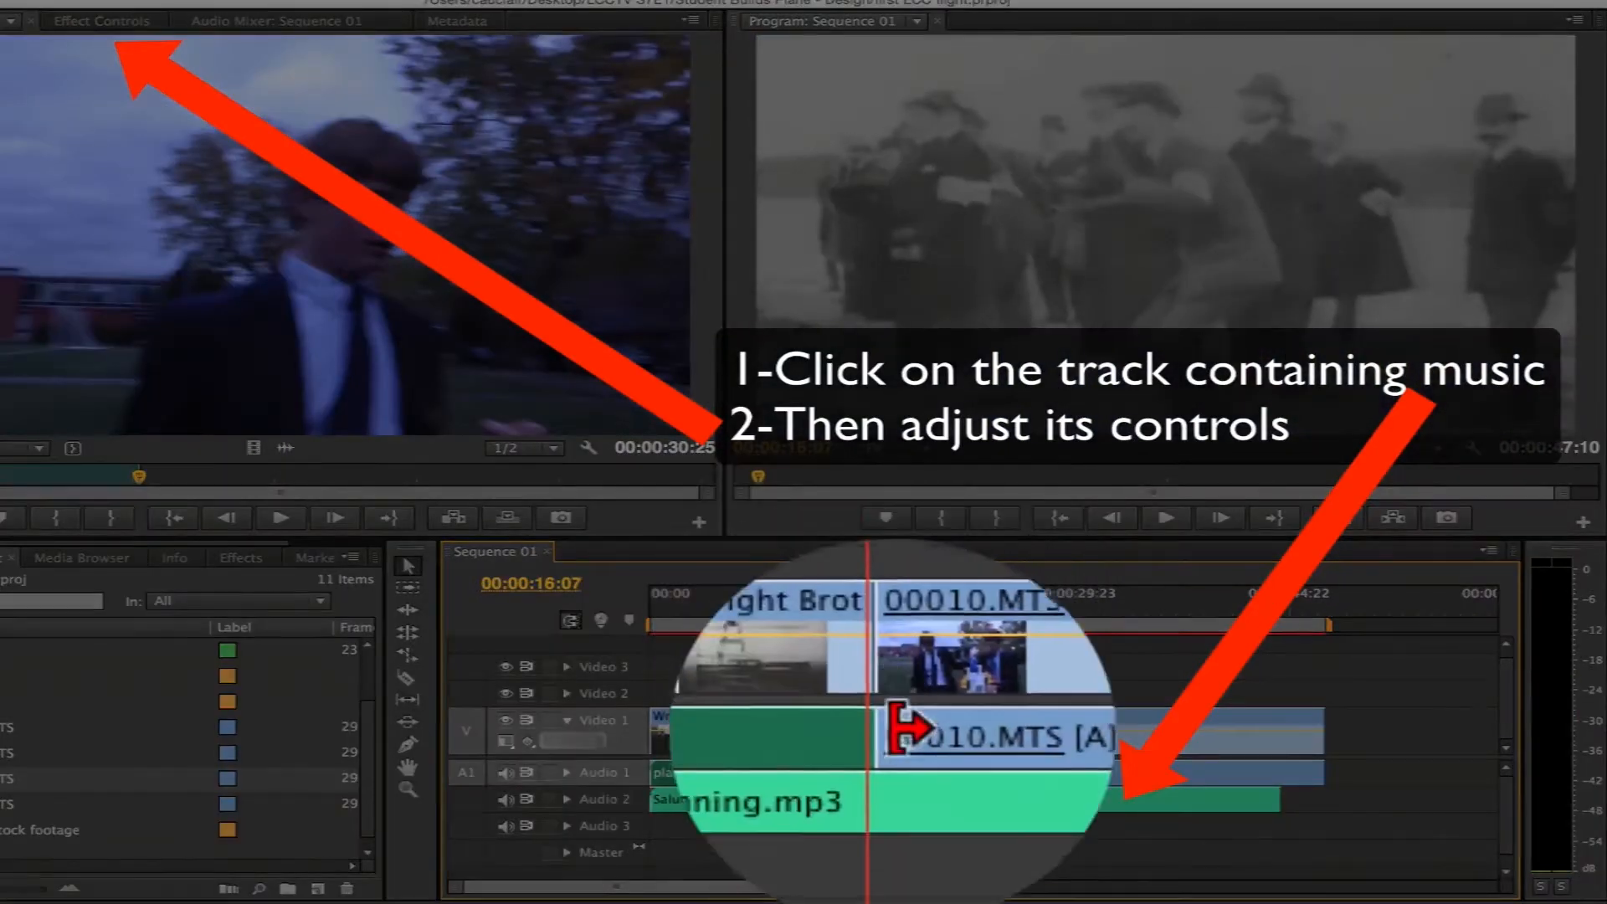
click(899, 726)
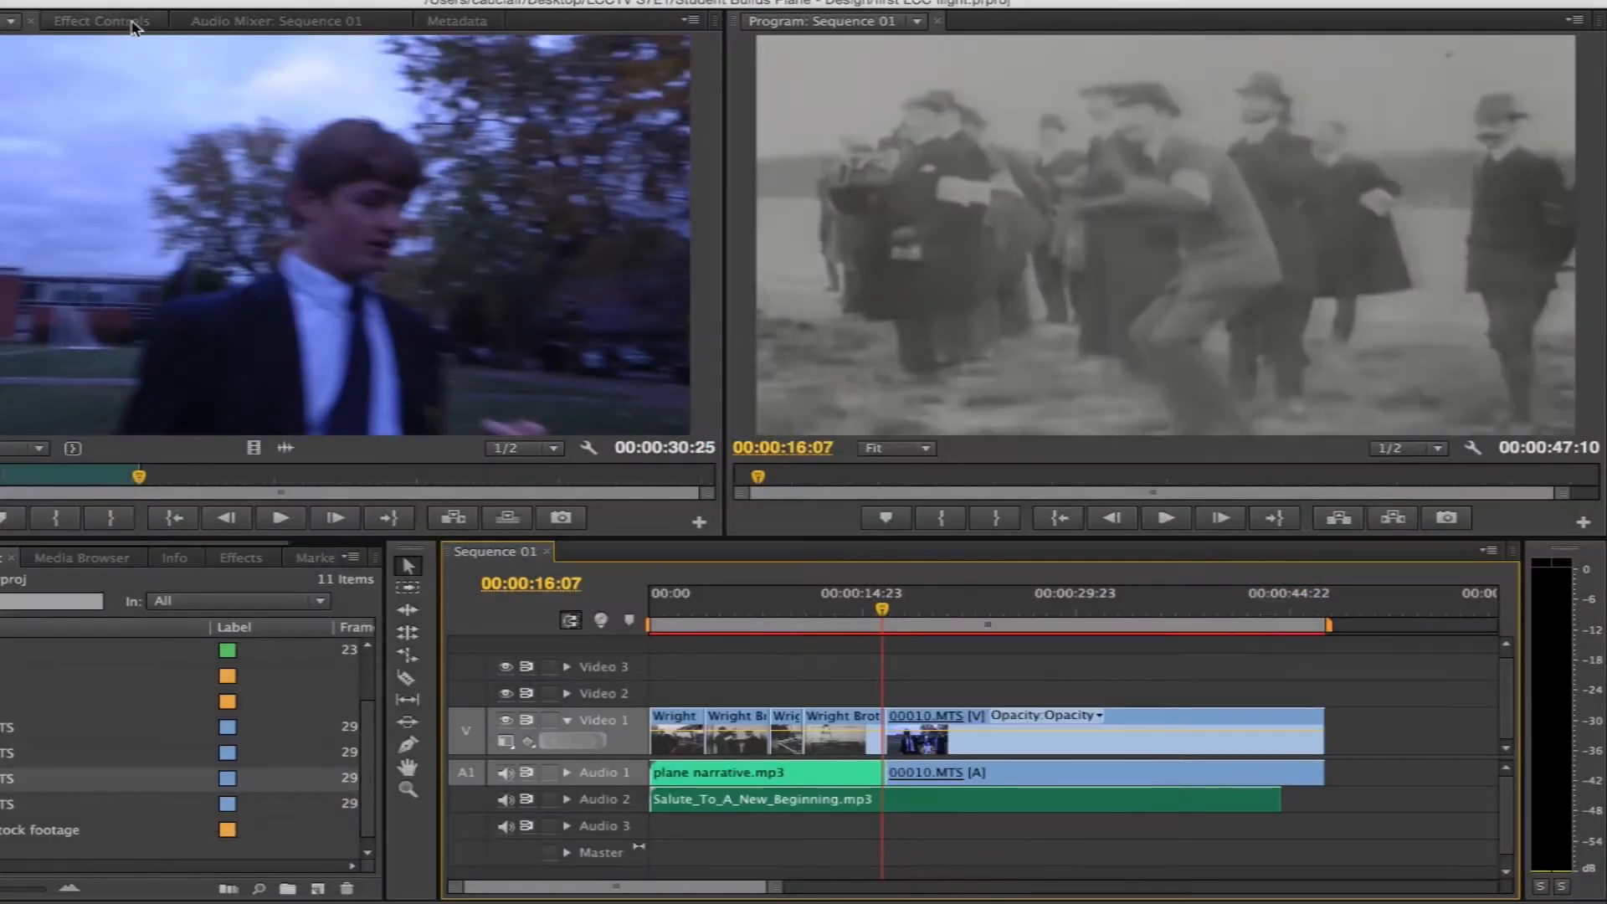
click(130, 23)
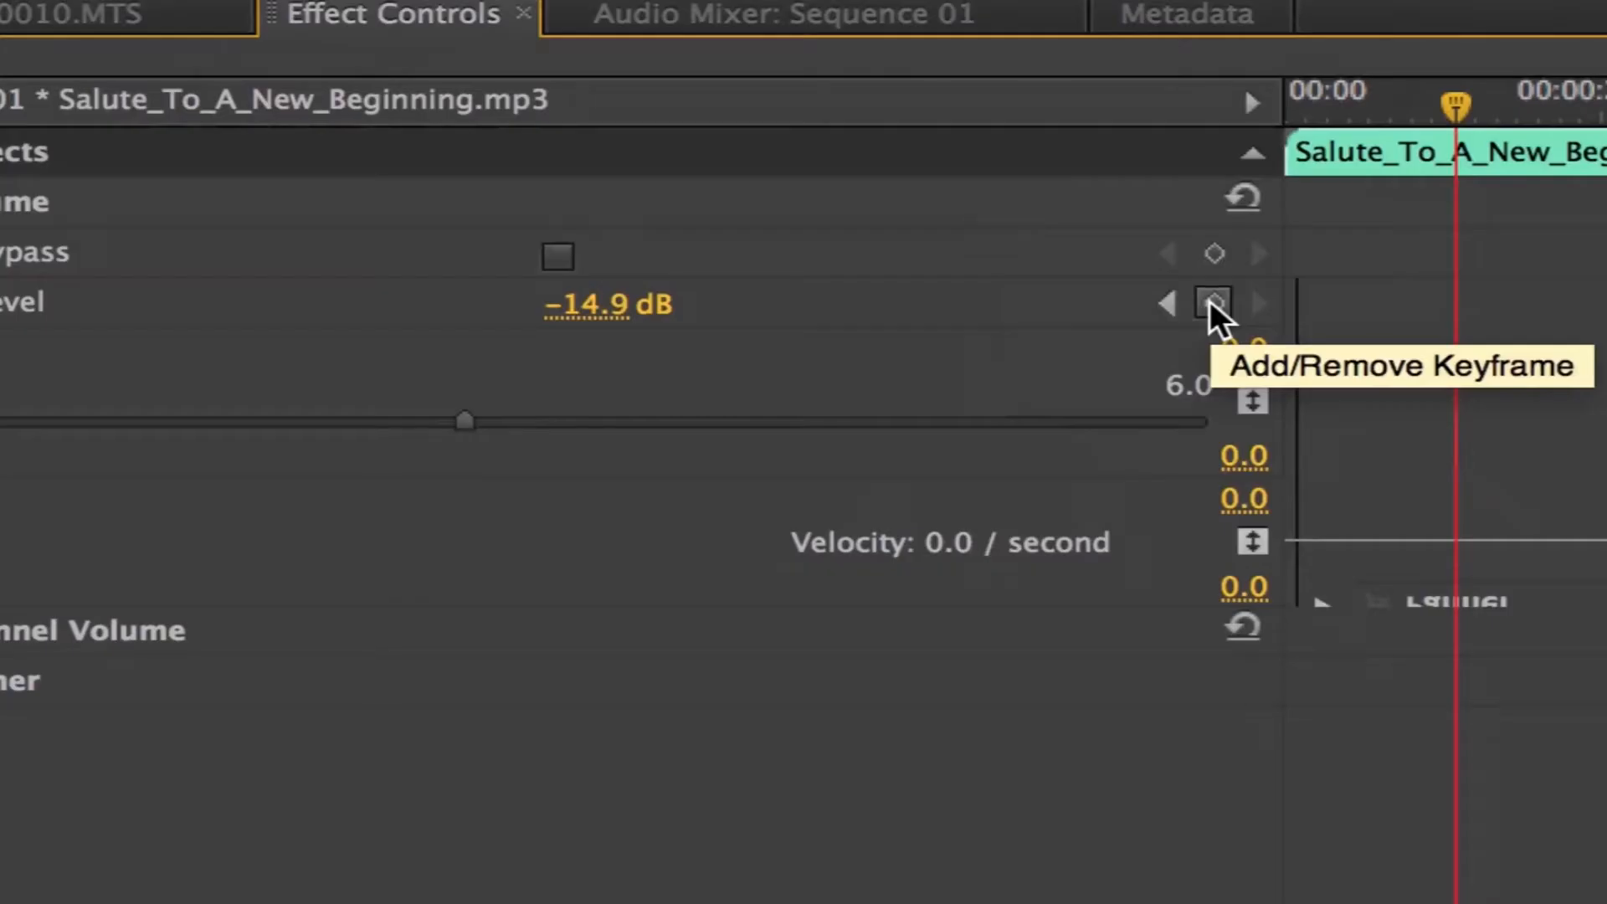
click(1212, 301)
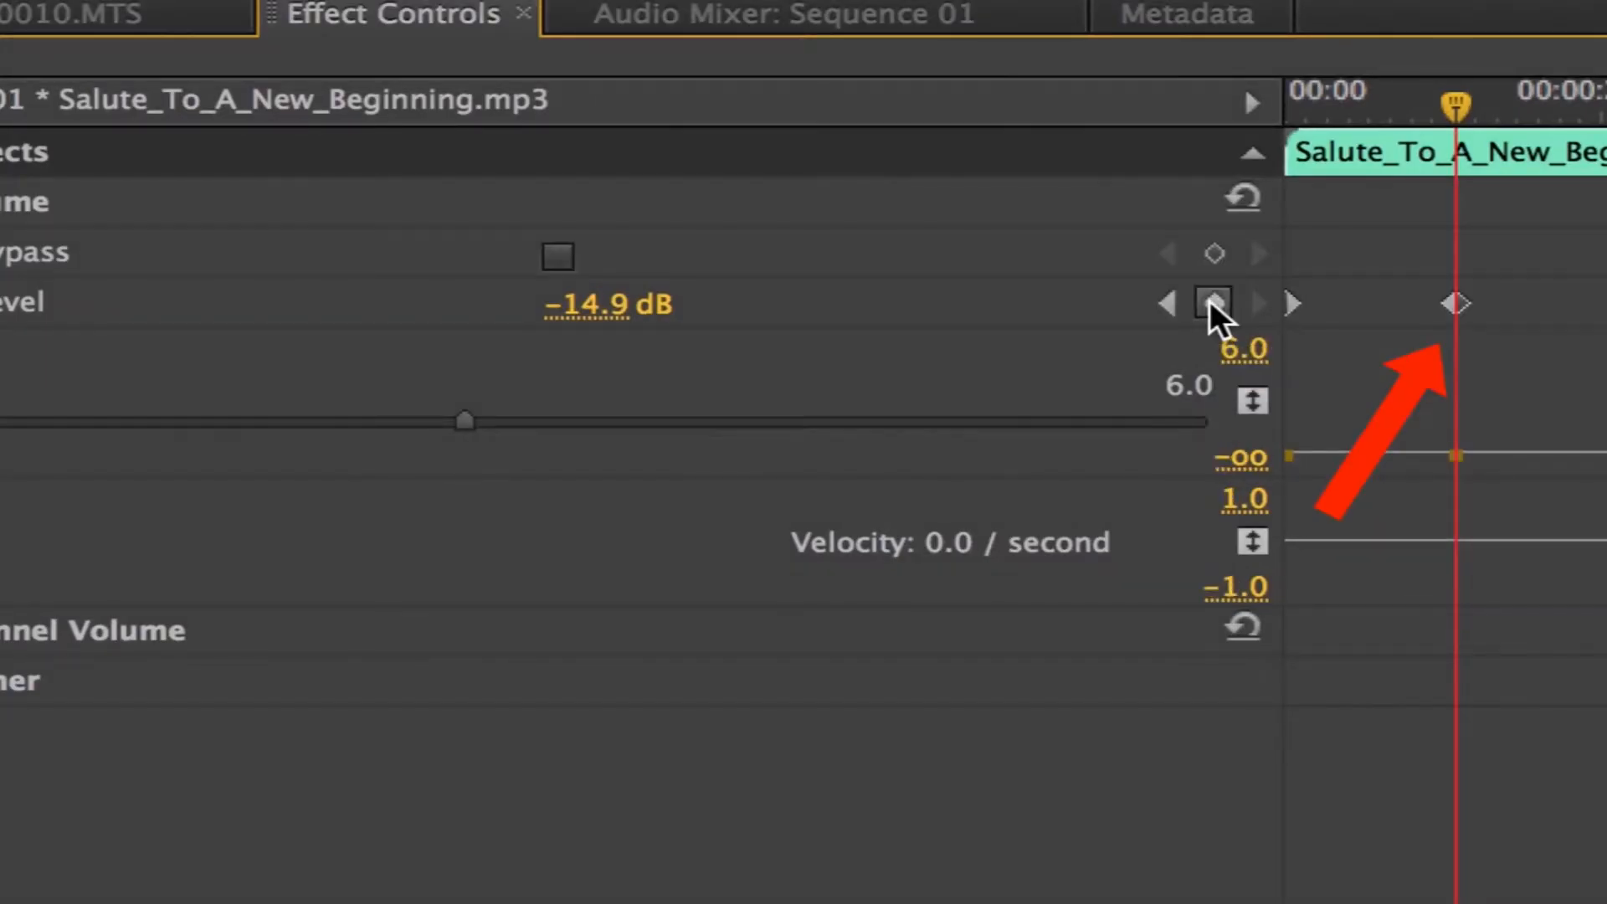
key(space)
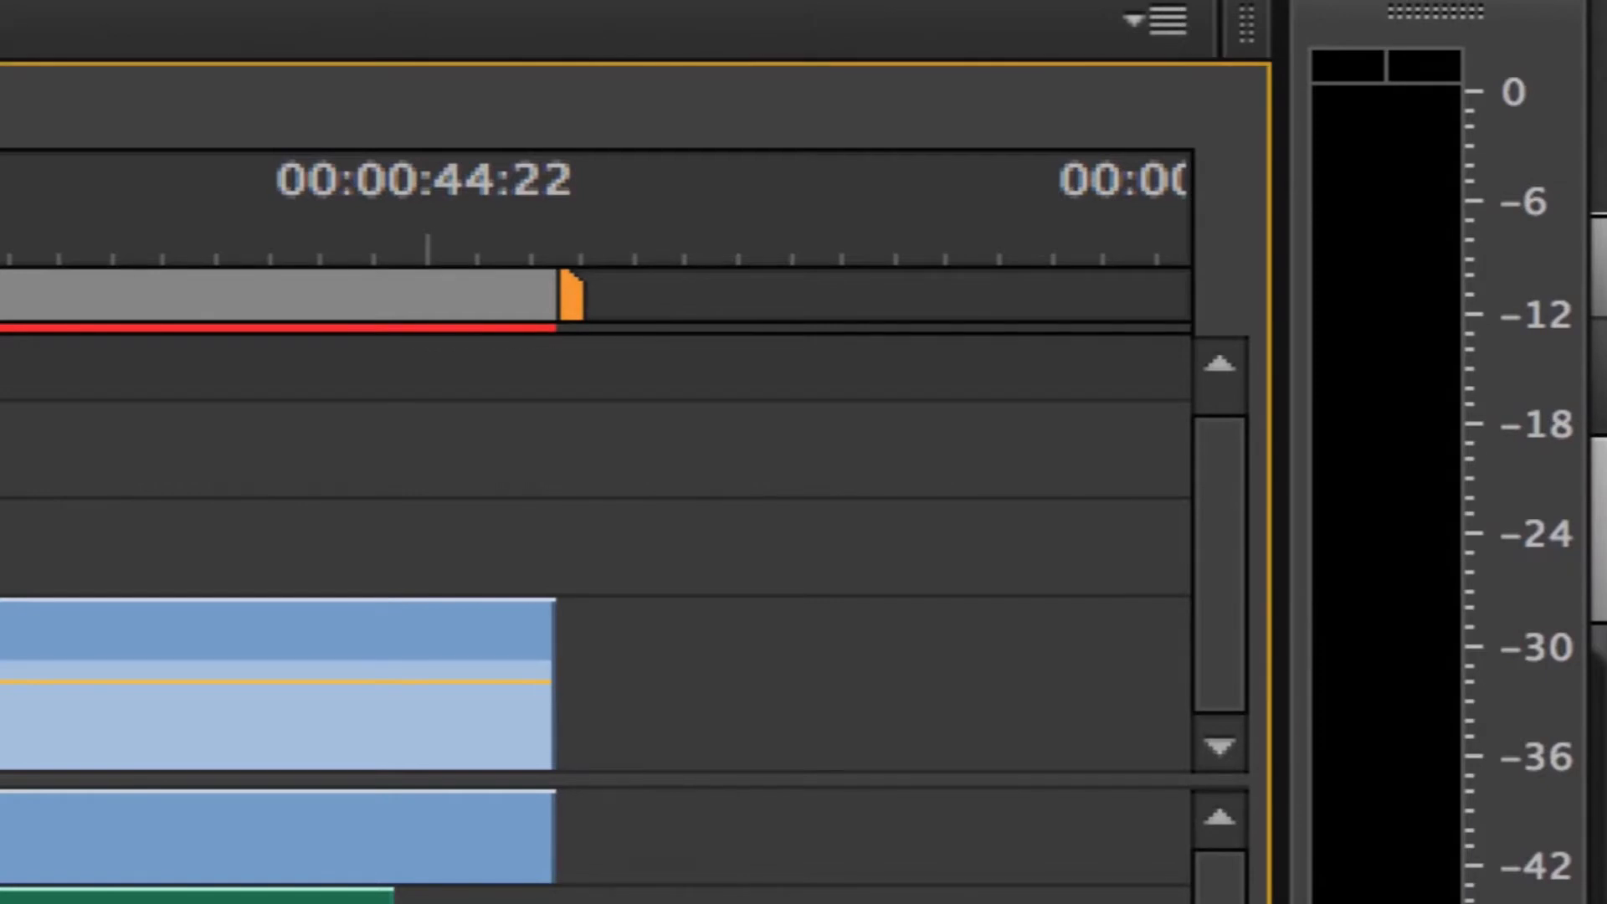
key(space)
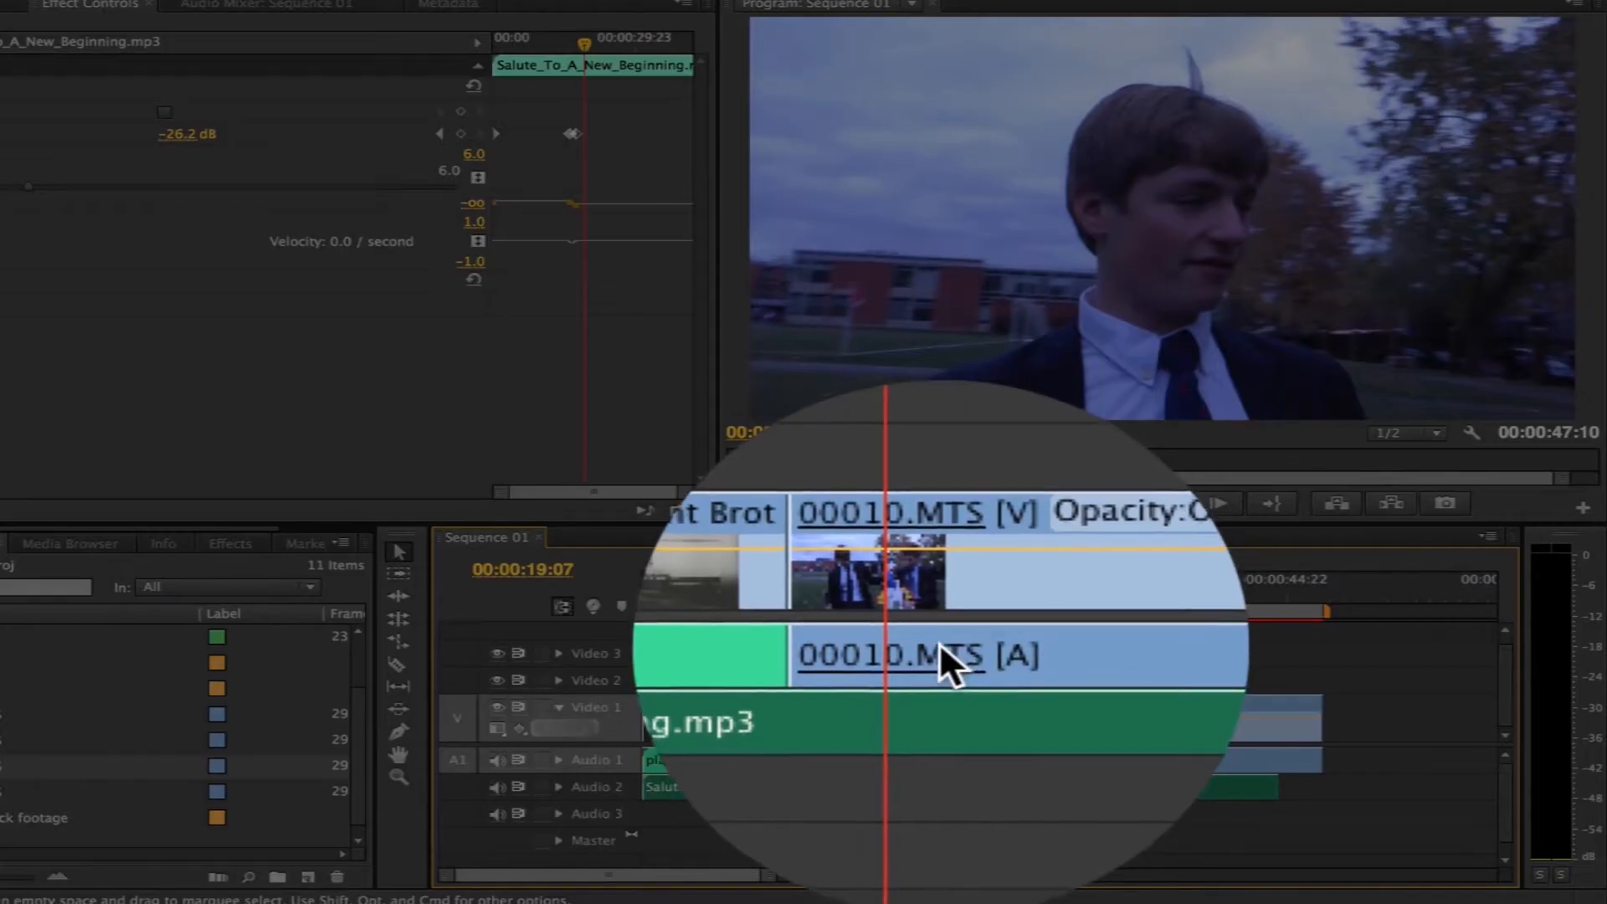
Show the Volume effect's level settings for the 00010.MTS clip in the sequence
click(942, 641)
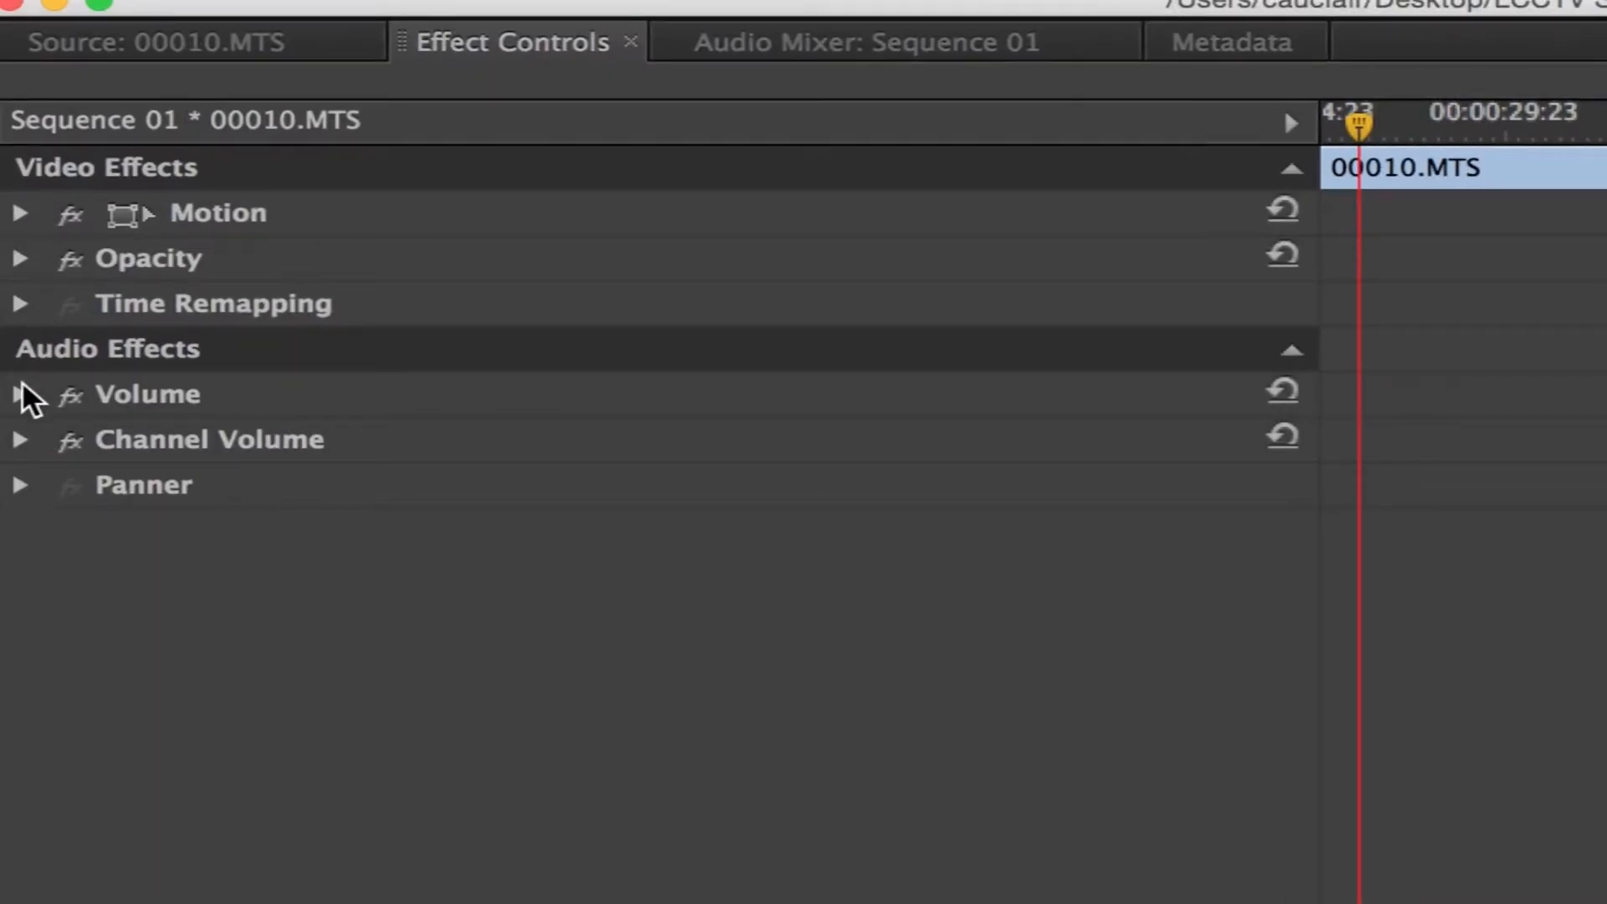
click(20, 395)
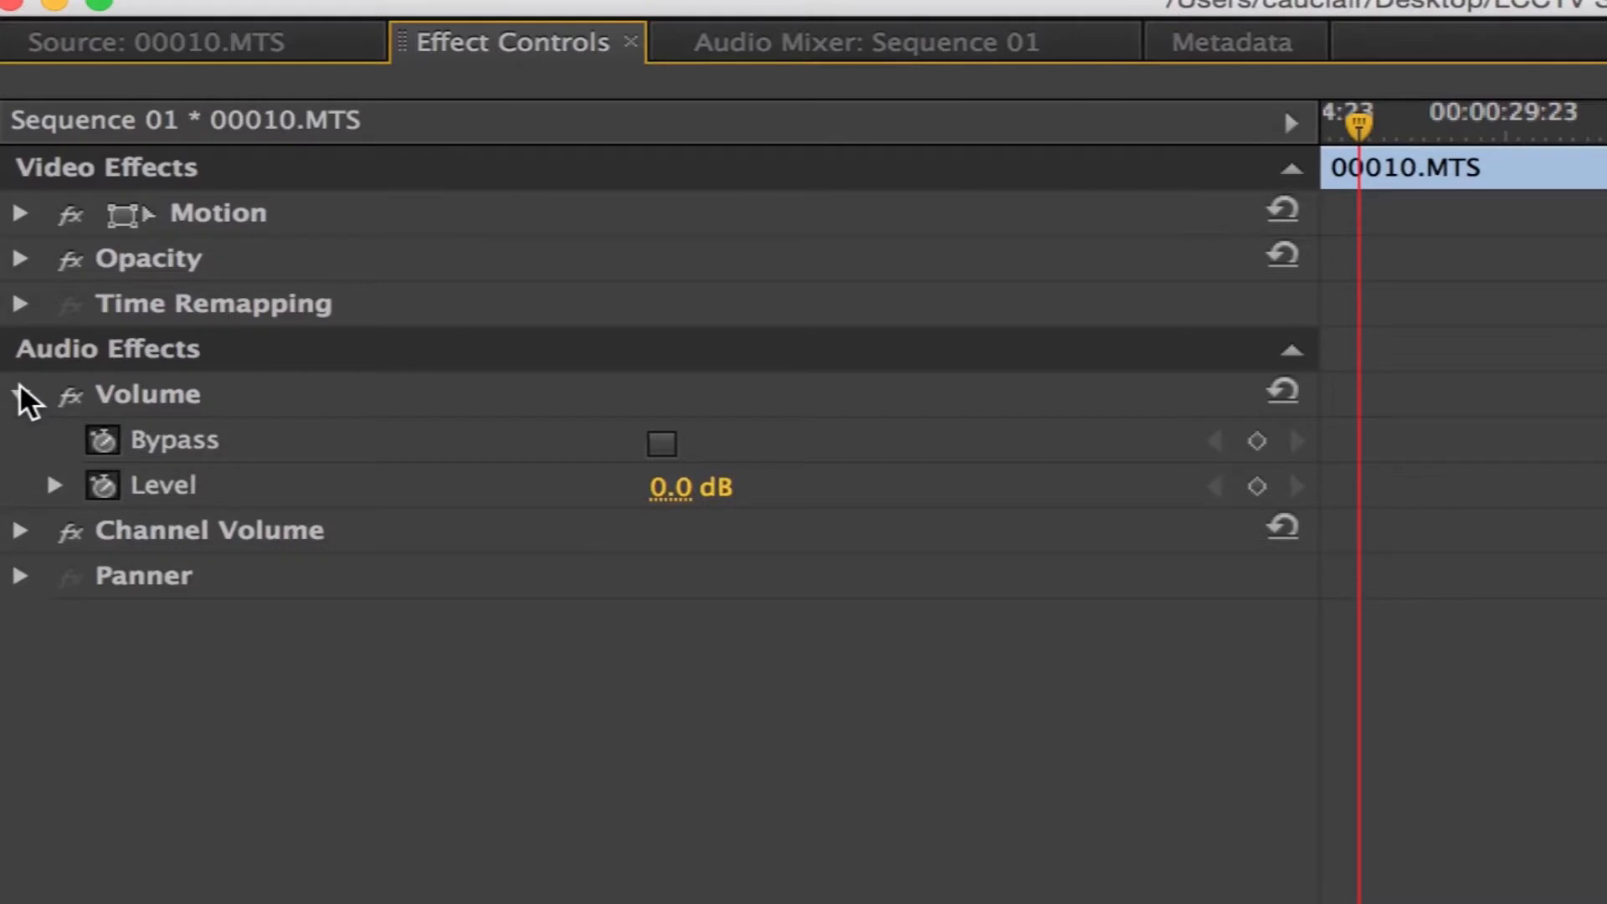
click(53, 486)
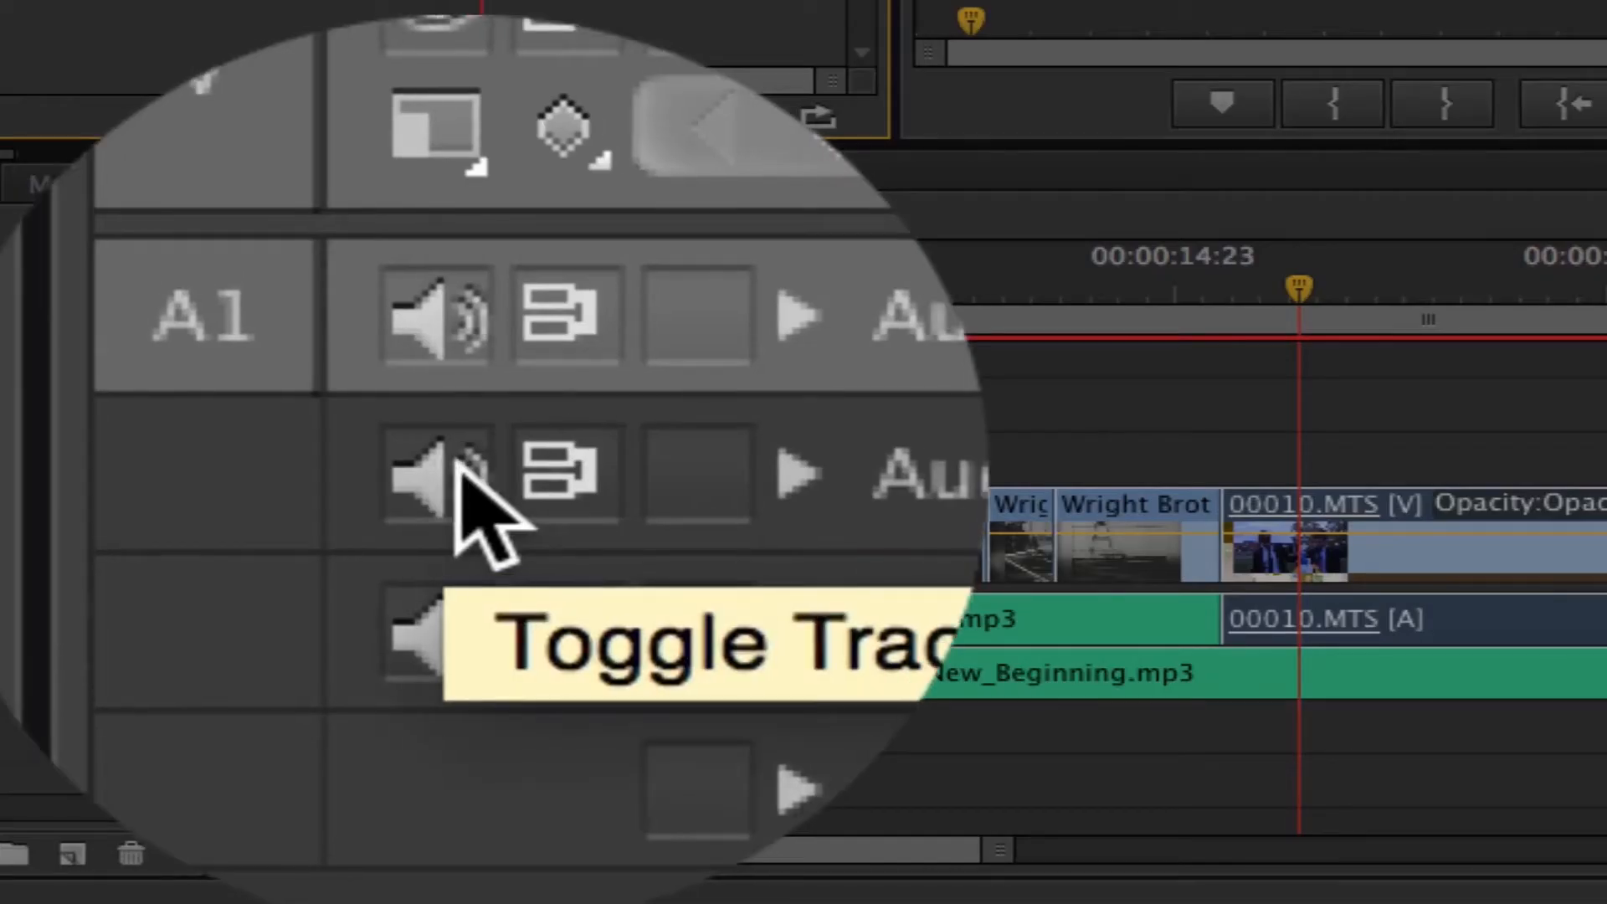
Mute Audio 2 and play the opening of 00010.MTS to check its sound on the audio meters
click(453, 673)
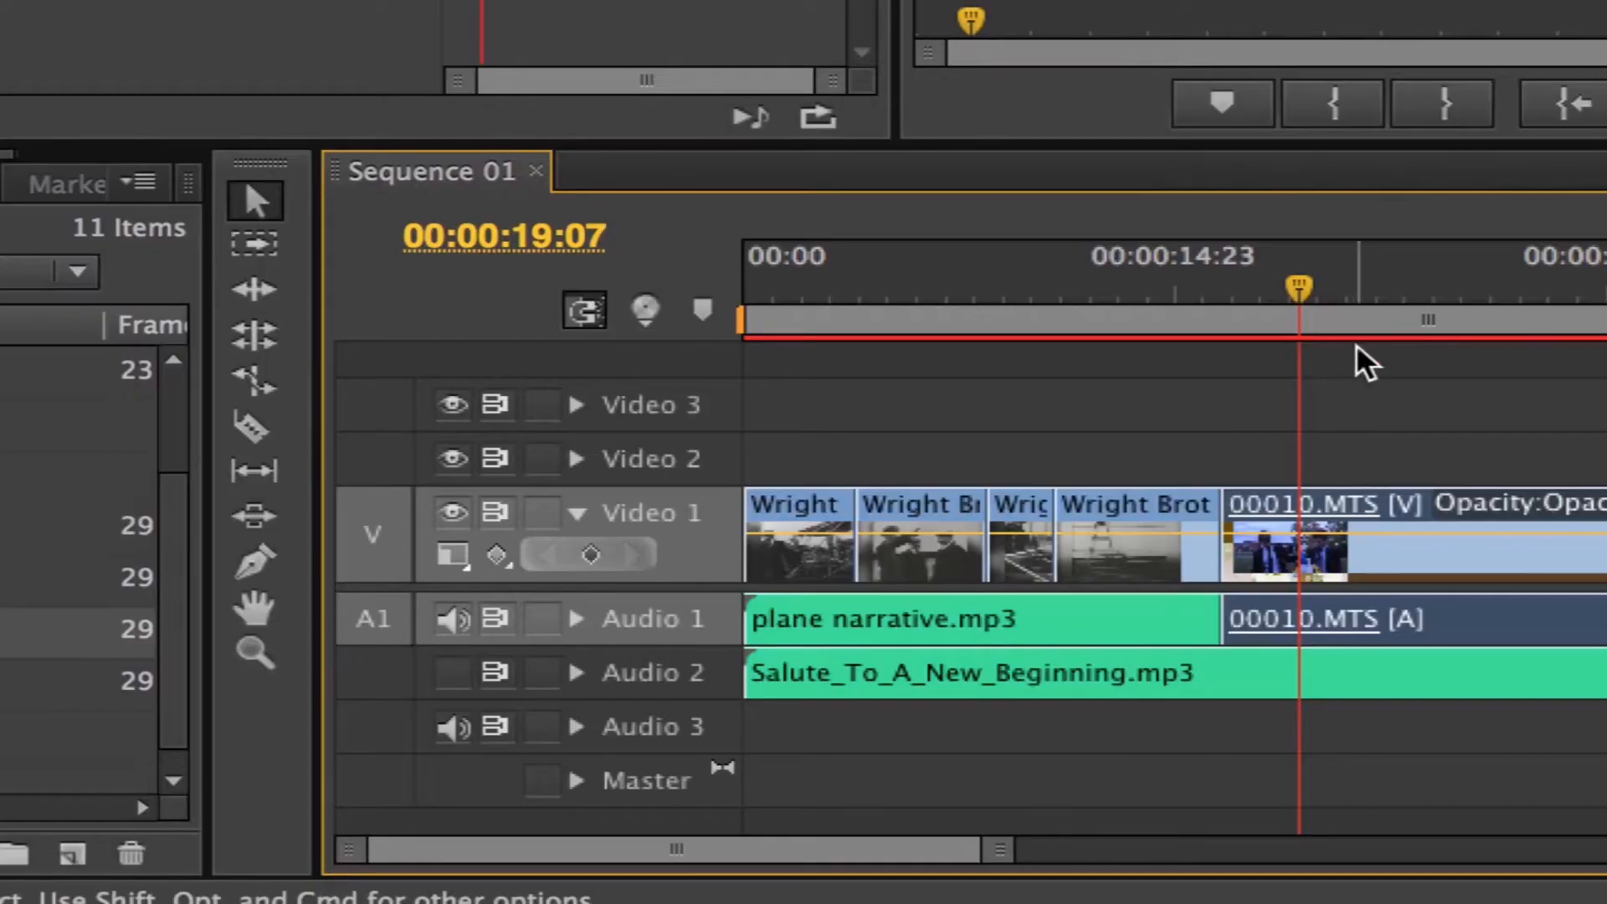
click(1260, 284)
key(space)
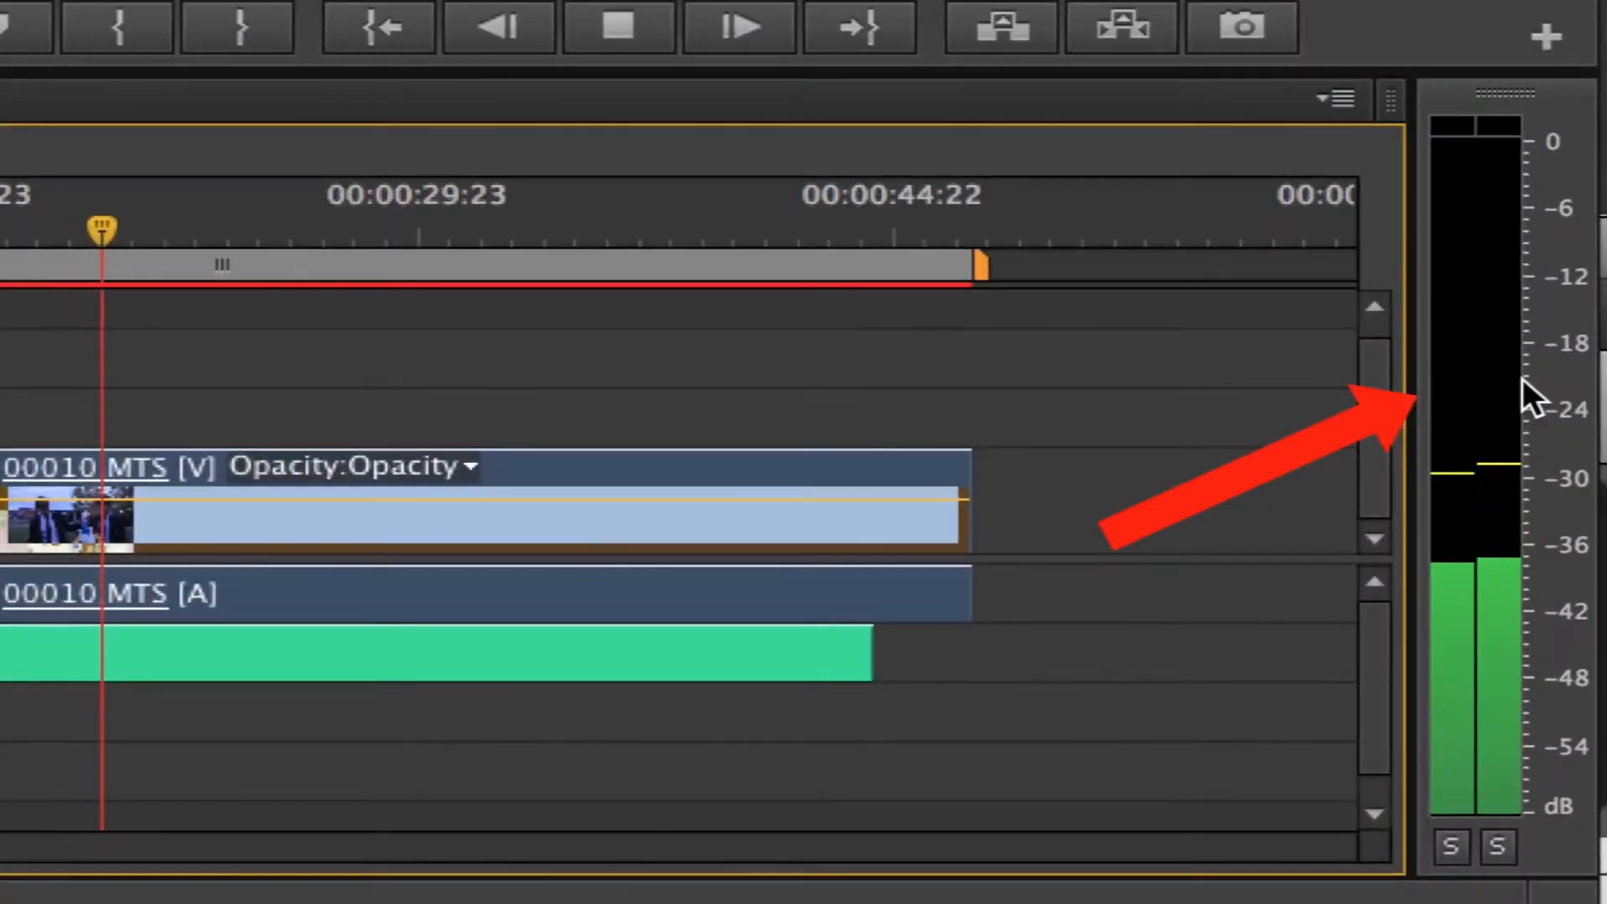
key(space)
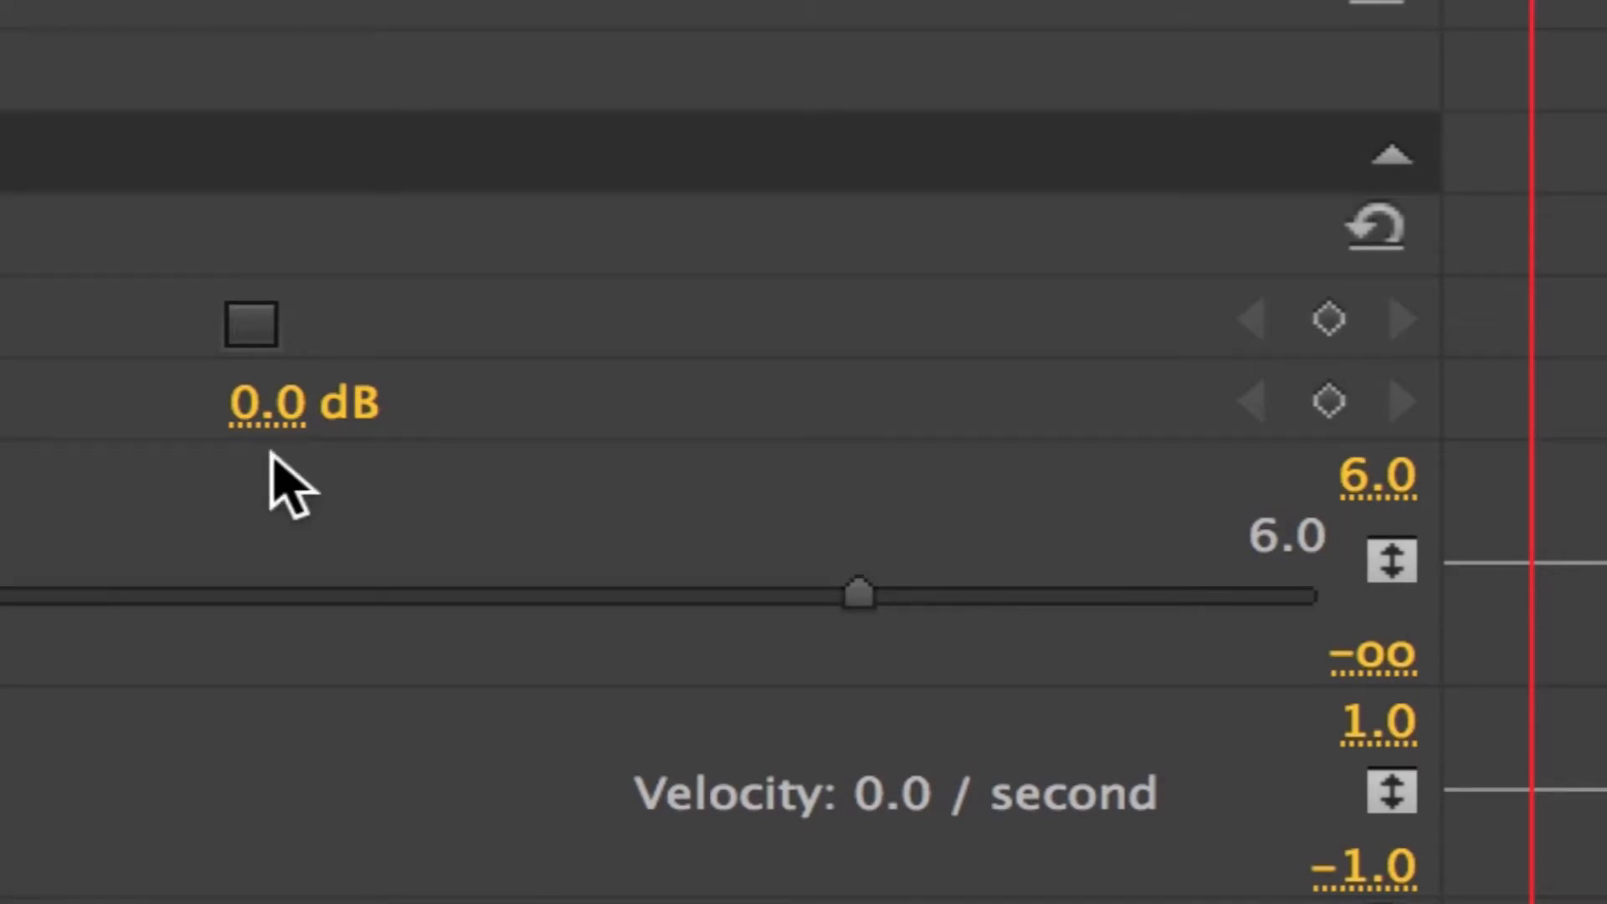
Raise the volume level of the 00010.MTS clip to 6.0 dB and listen to it in playback
drag(241, 389, 288, 390)
key(space)
key(space)
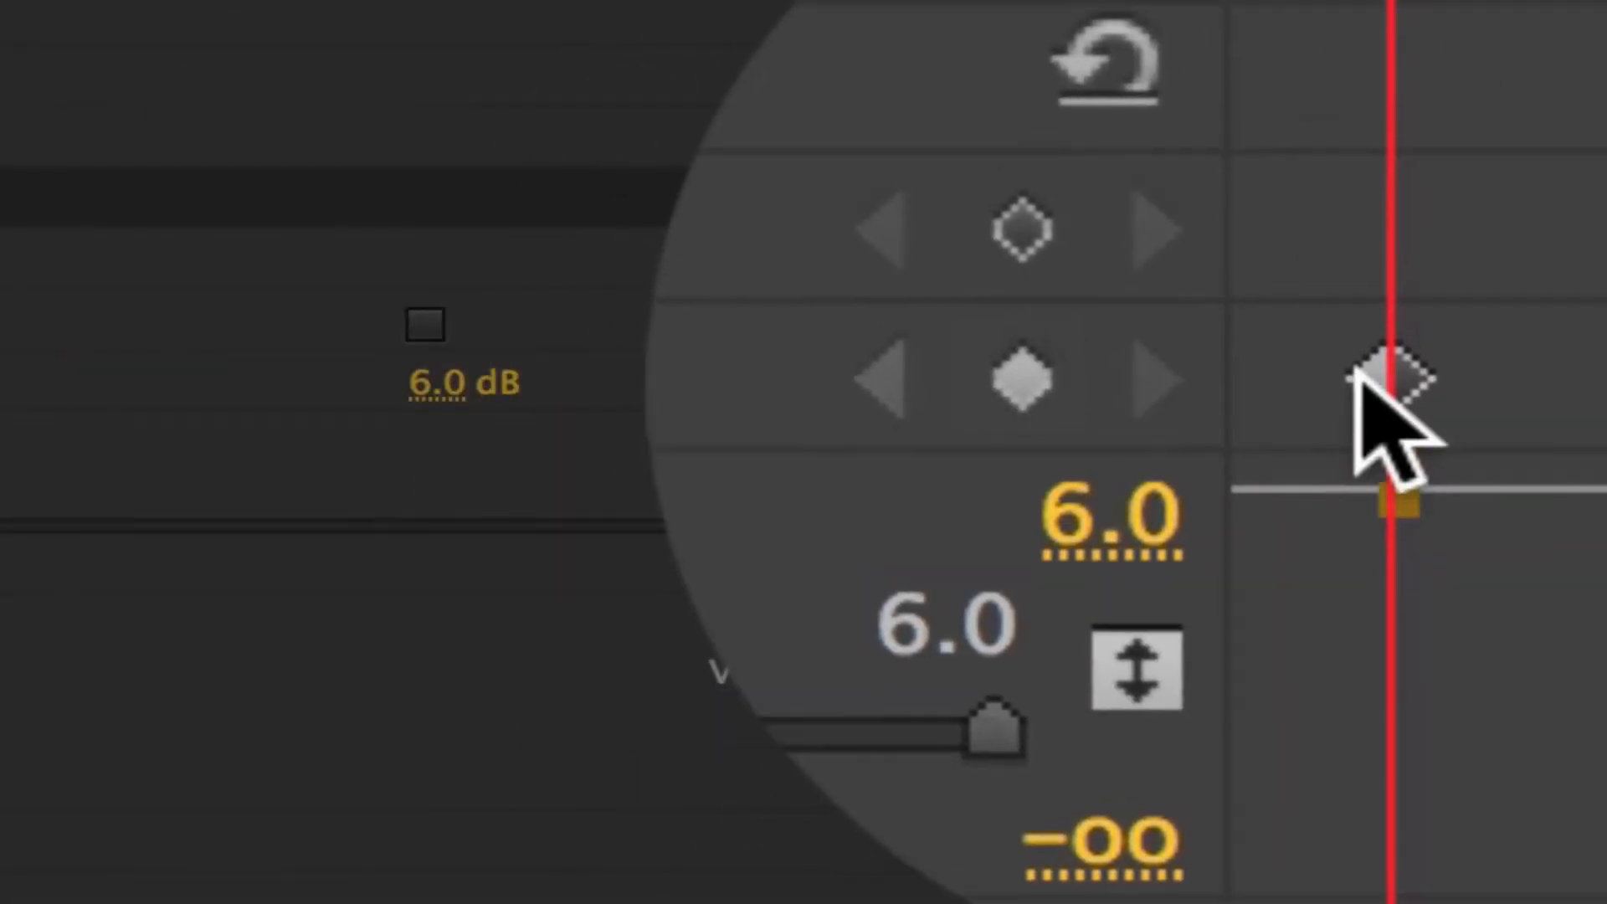
Move the 6.0 dB level keyframe to the very start of 00010.MTS and collapse the Volume settings
drag(1356, 367, 1255, 360)
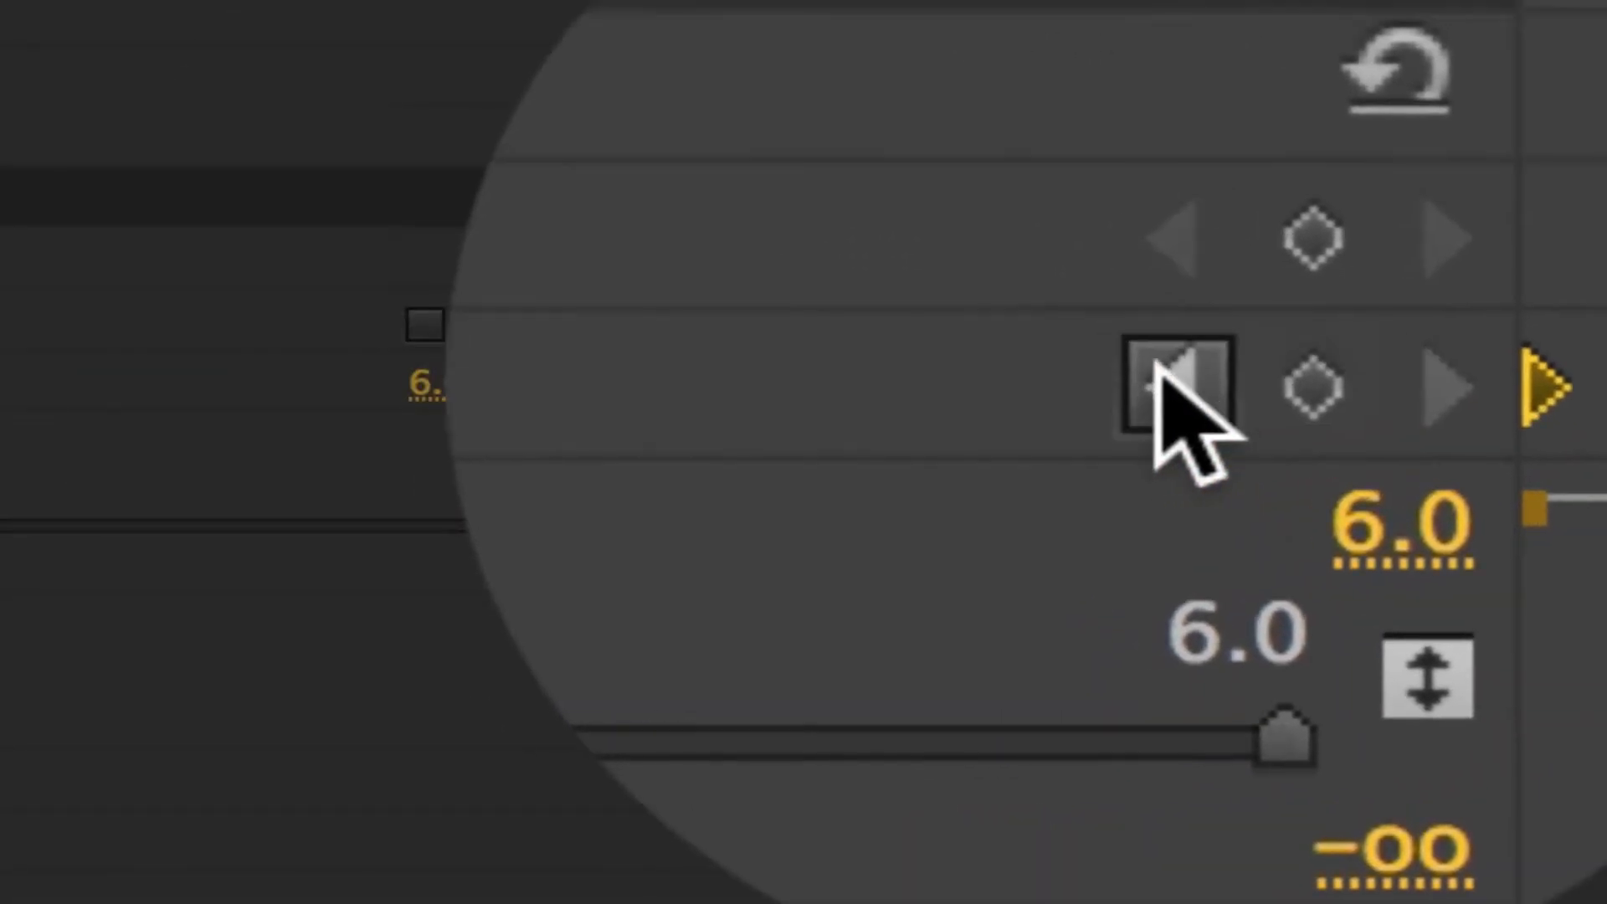
click(1161, 373)
drag(440, 377, 441, 376)
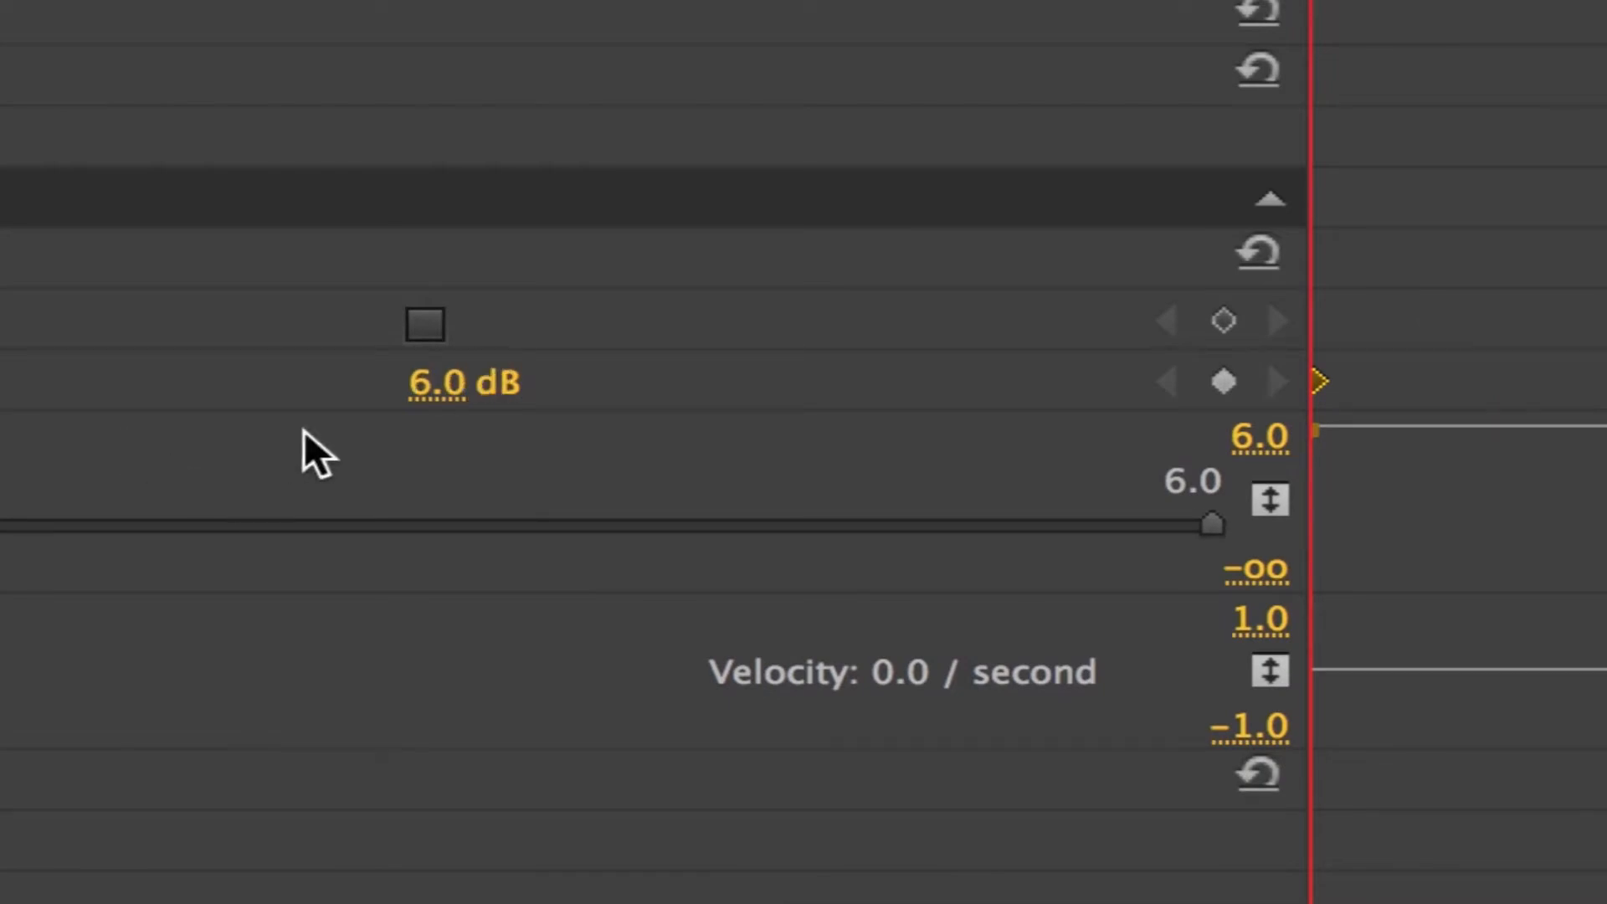
click(29, 327)
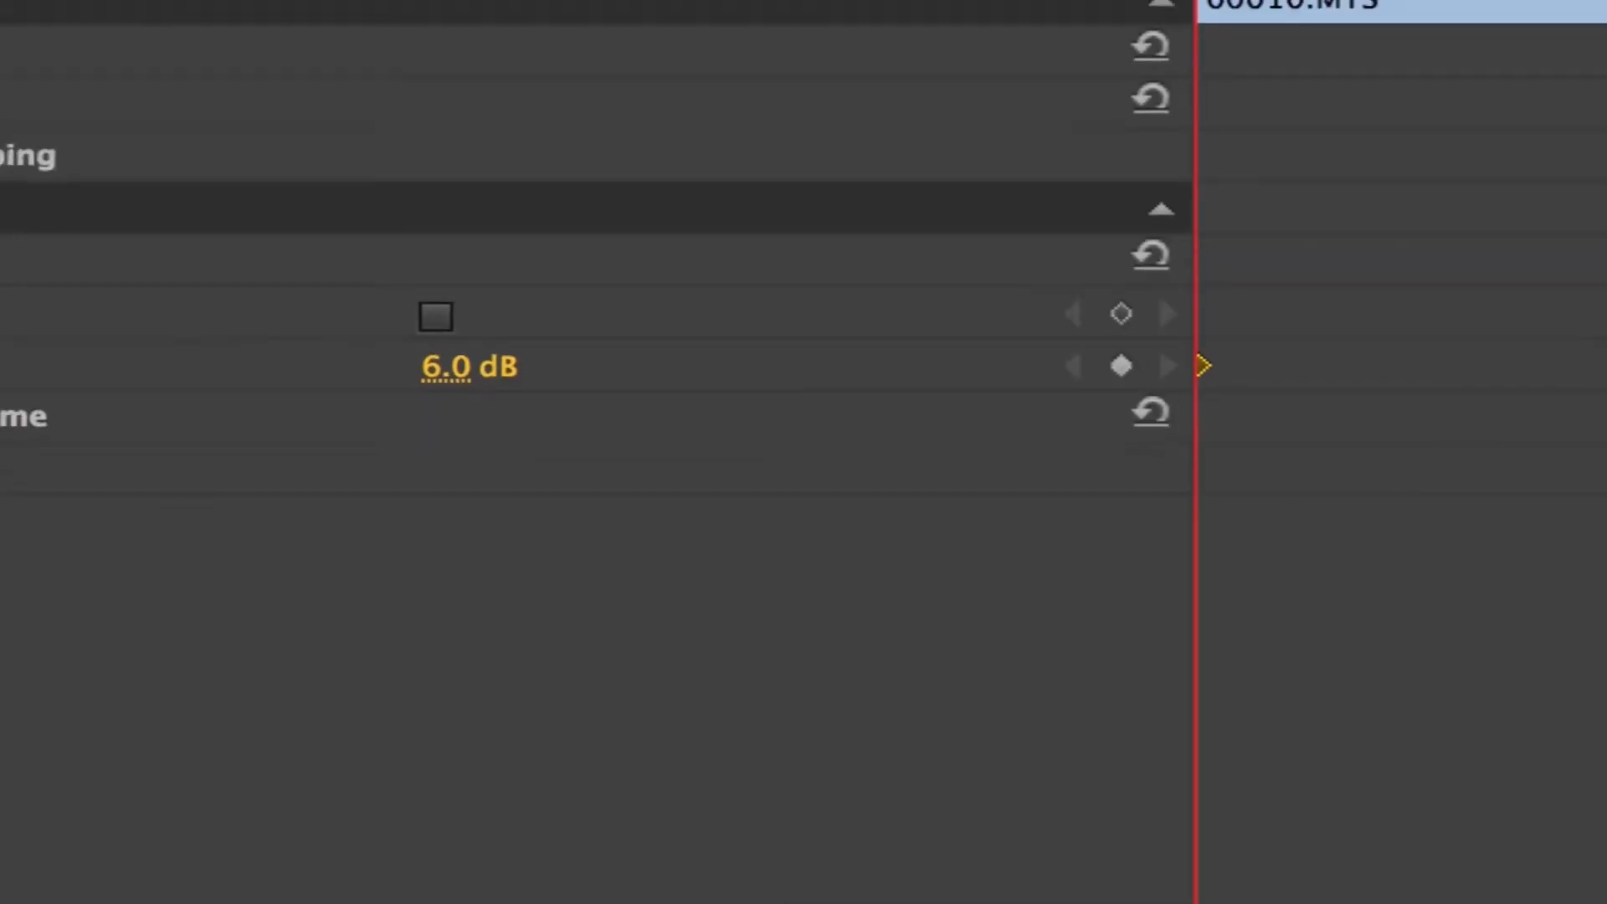
click(13, 264)
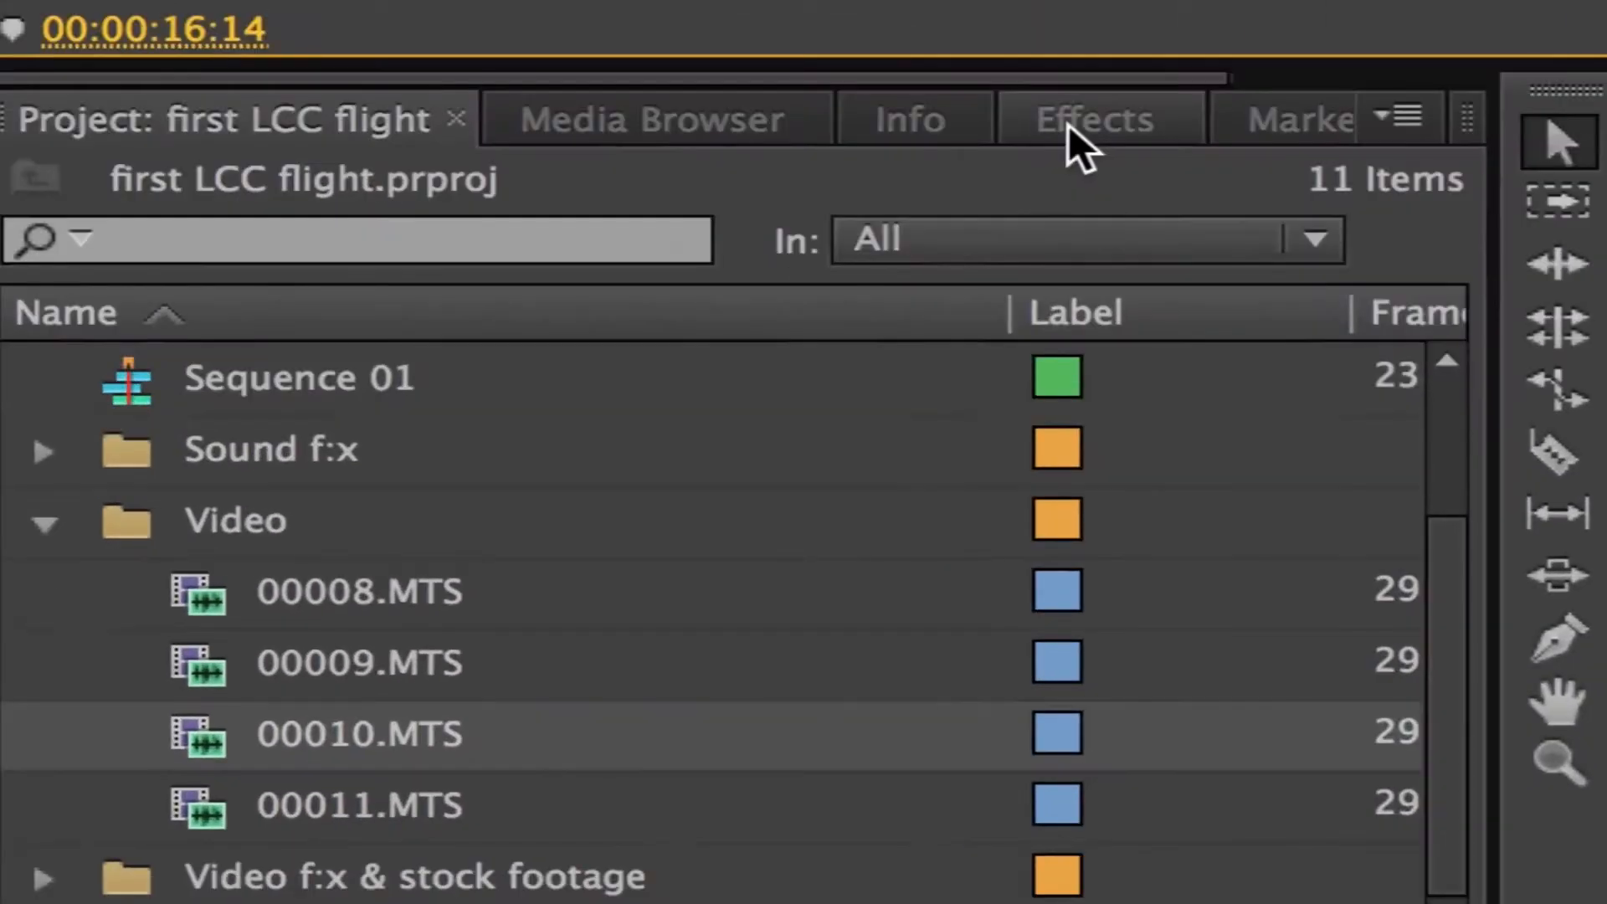
Search the effects for "volum" and apply a second Volume audio effect to the 00010.MTS clip in the sequence
click(541, 780)
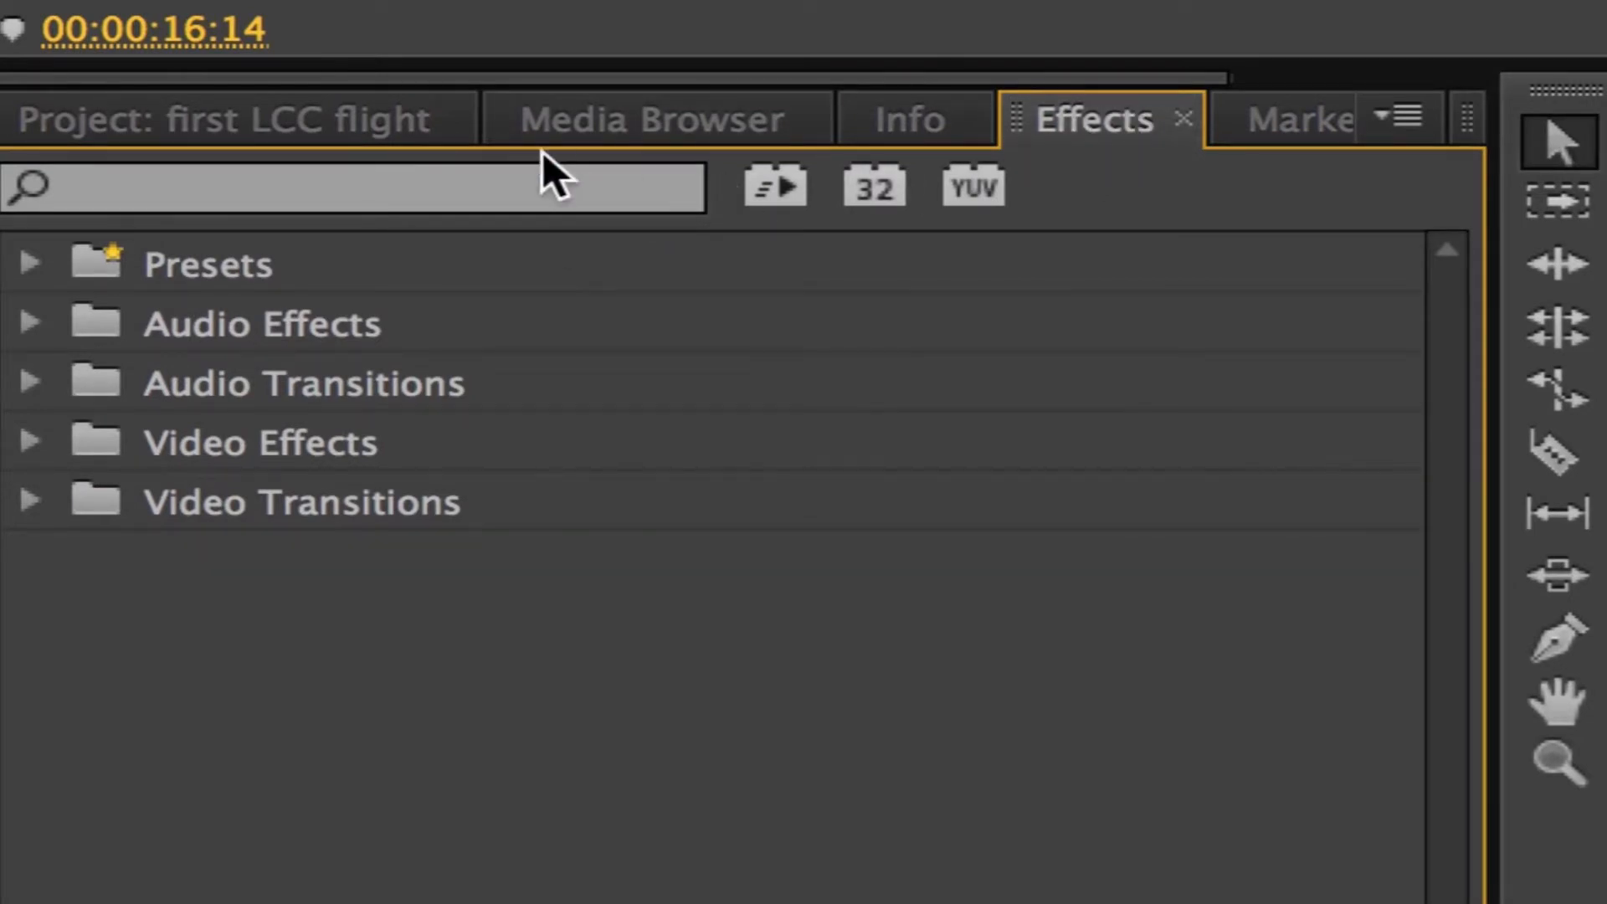
click(617, 178)
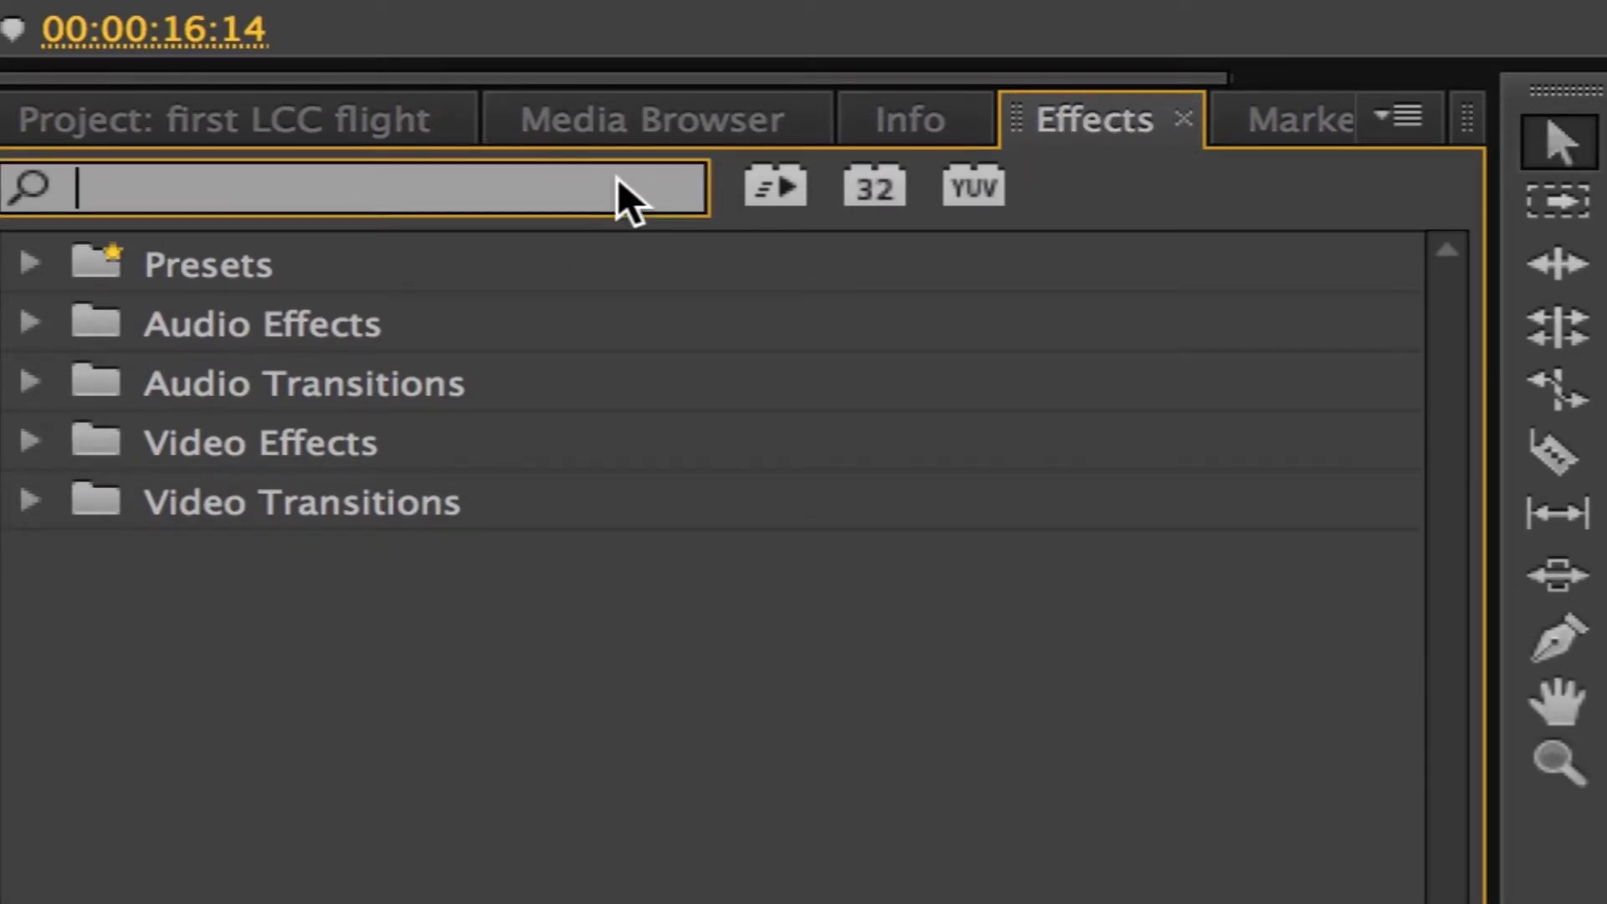
text(volum)
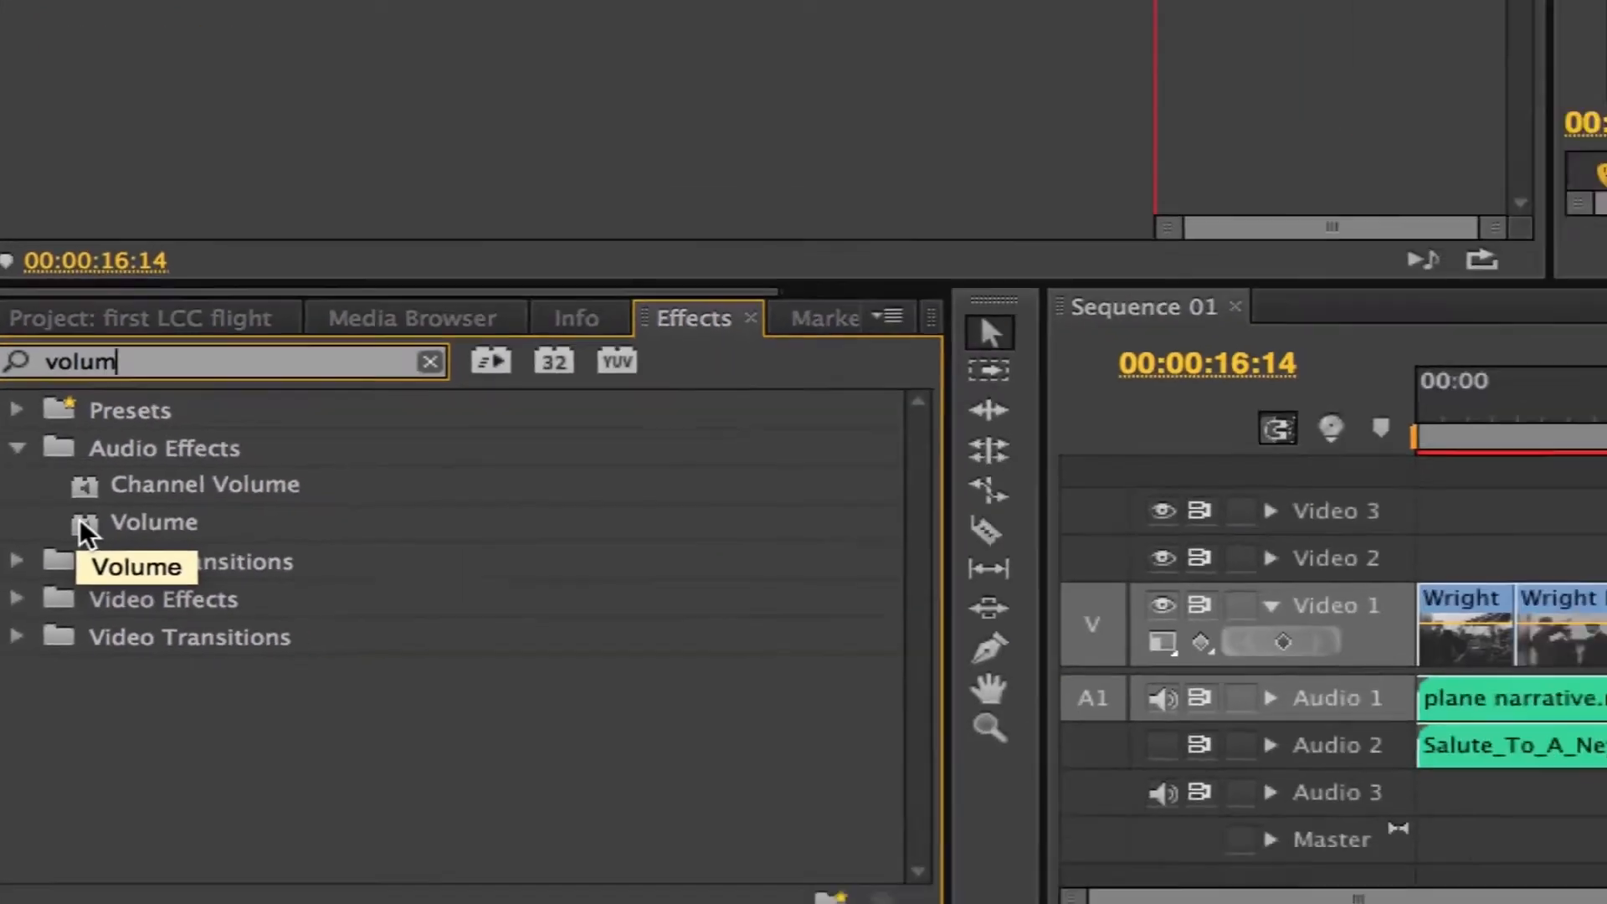
click(127, 440)
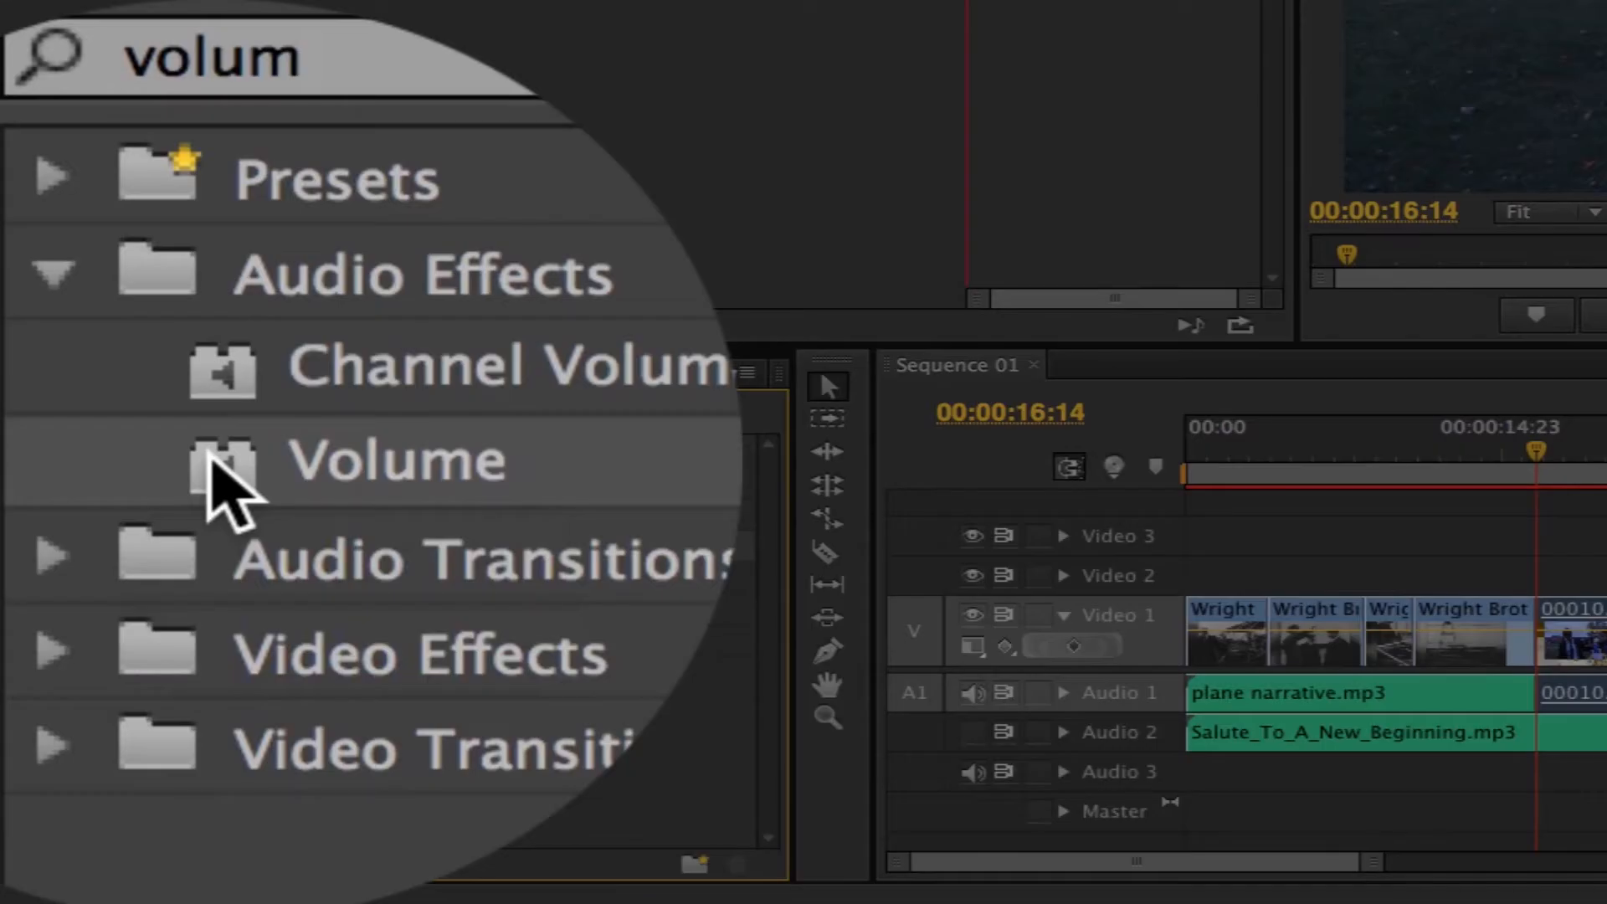
drag(214, 465, 1574, 678)
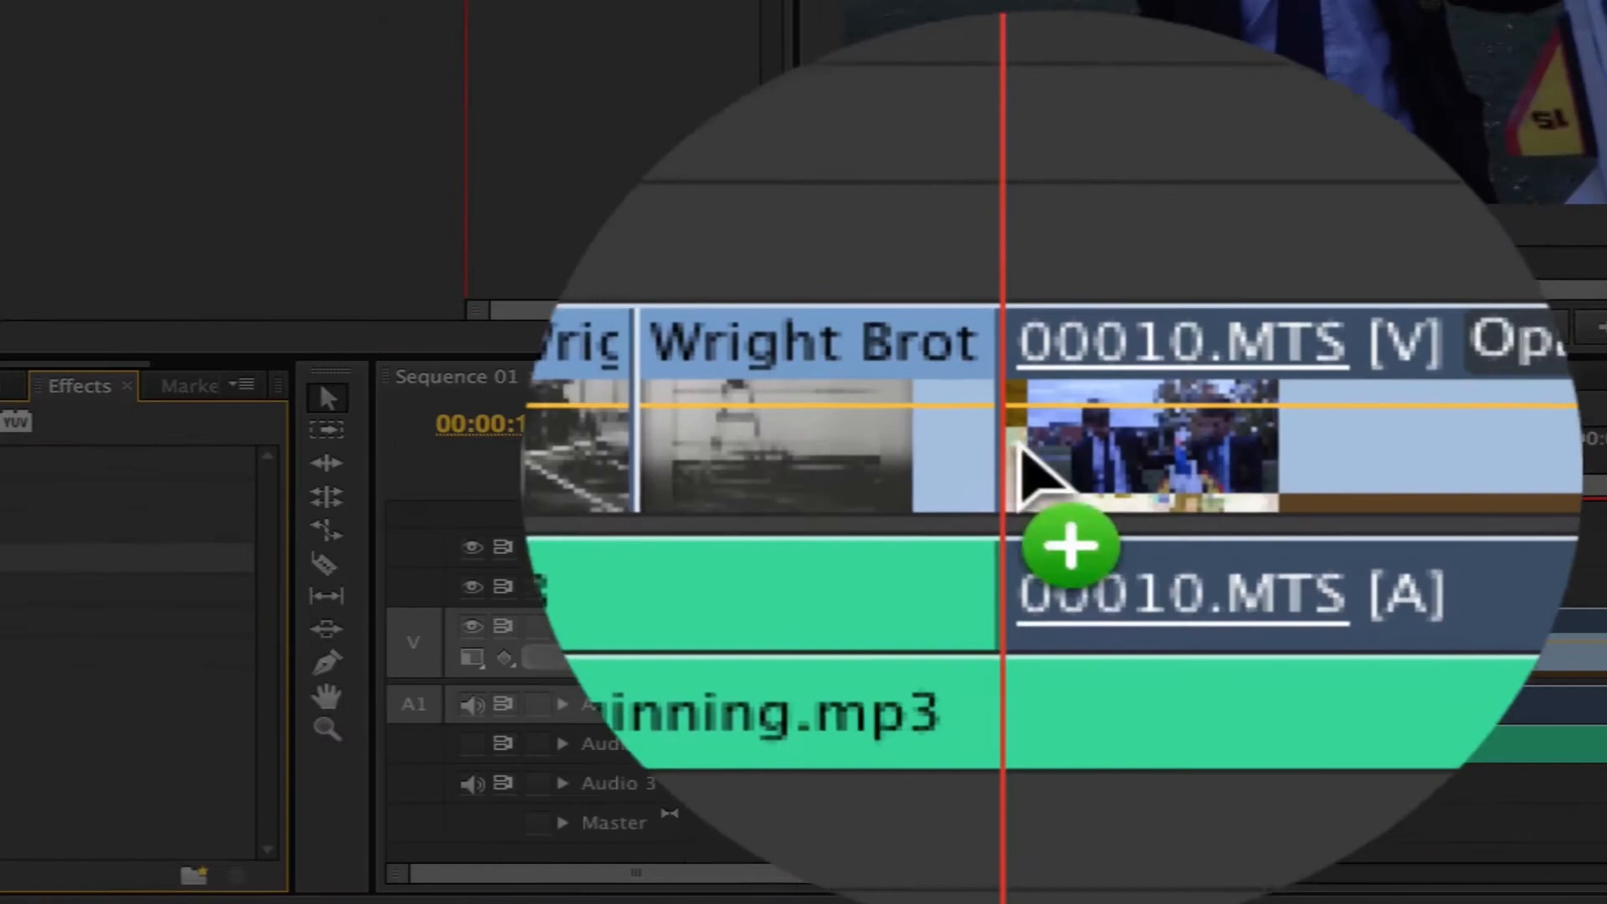
drag(1084, 693, 1092, 698)
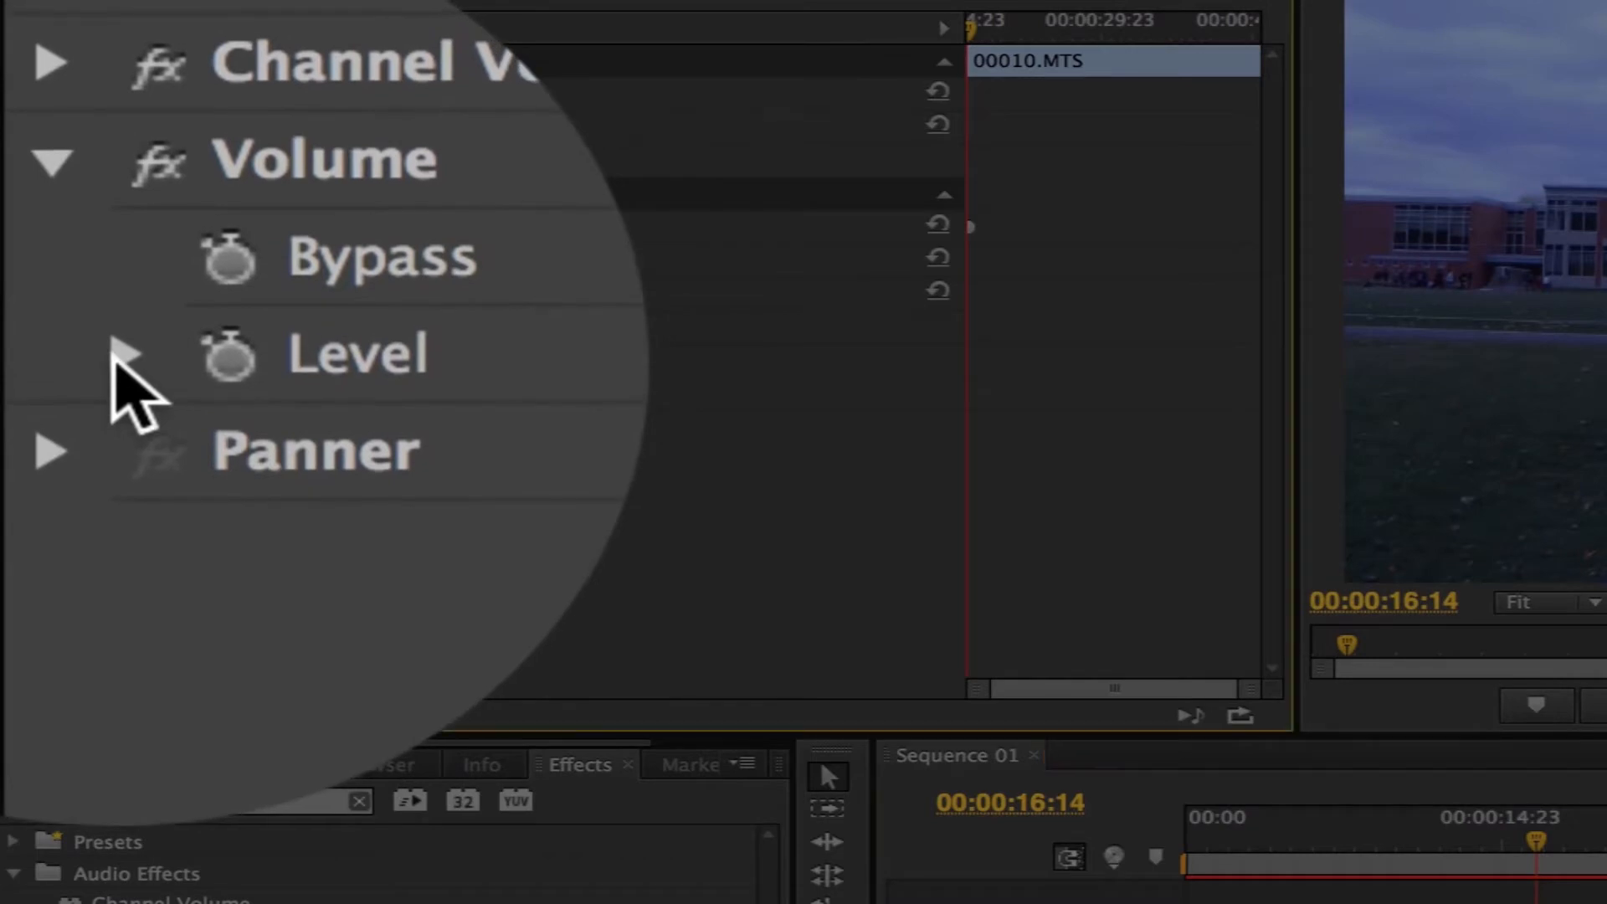
Set the second Volume effect's level on 00010.MTS to 4.1 dB and play the clip to check the audio meters
click(125, 460)
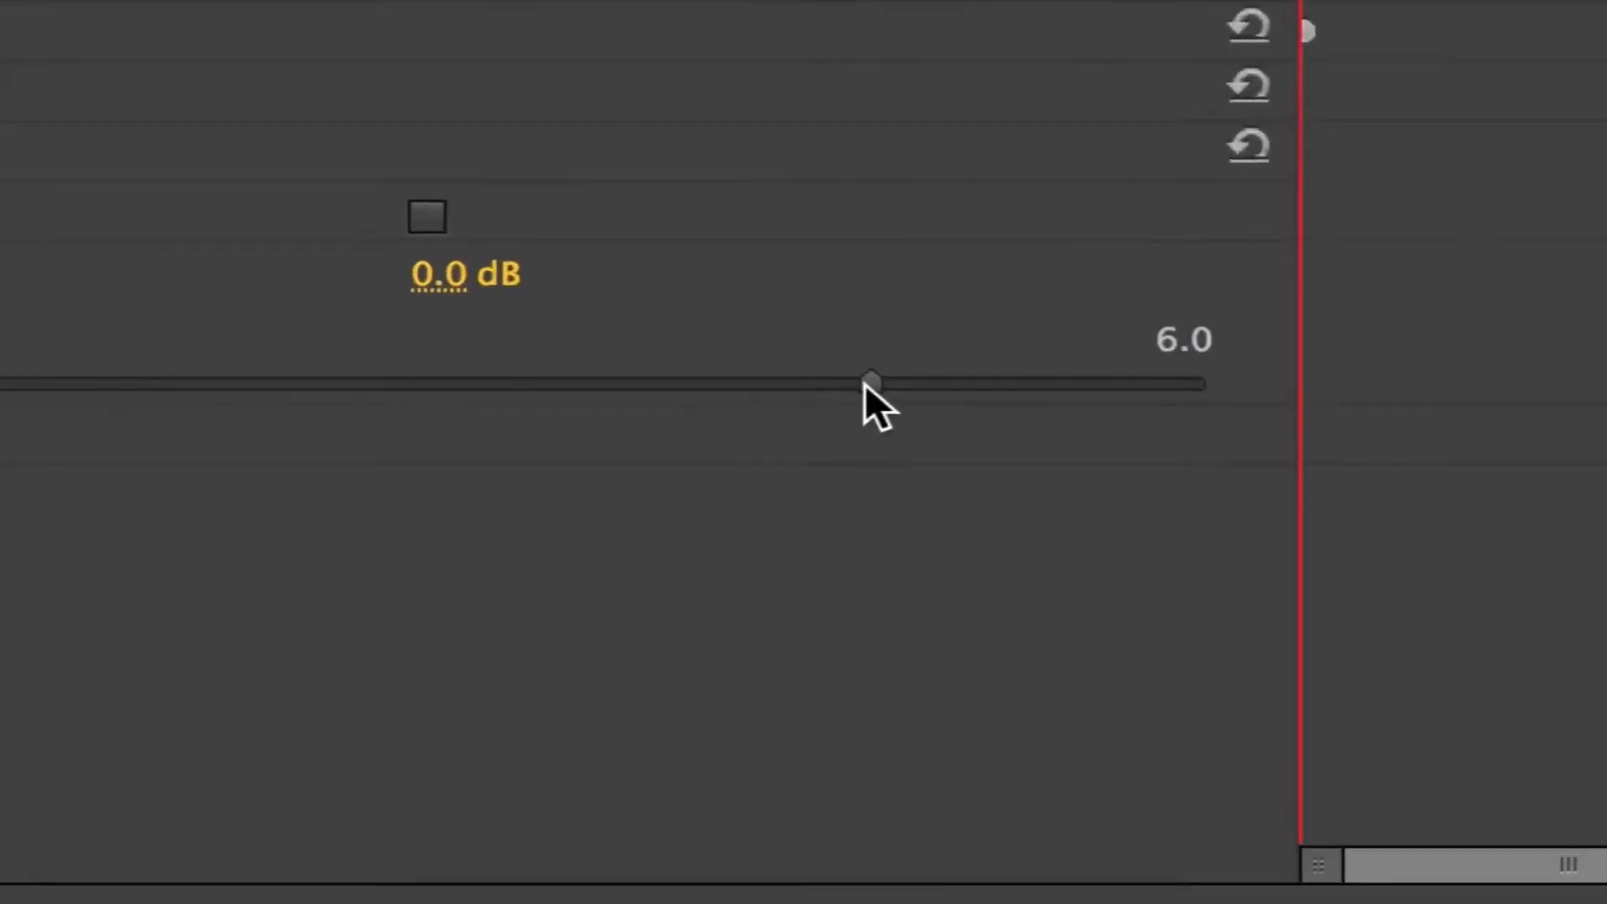
drag(726, 422, 808, 425)
drag(1105, 368, 1188, 369)
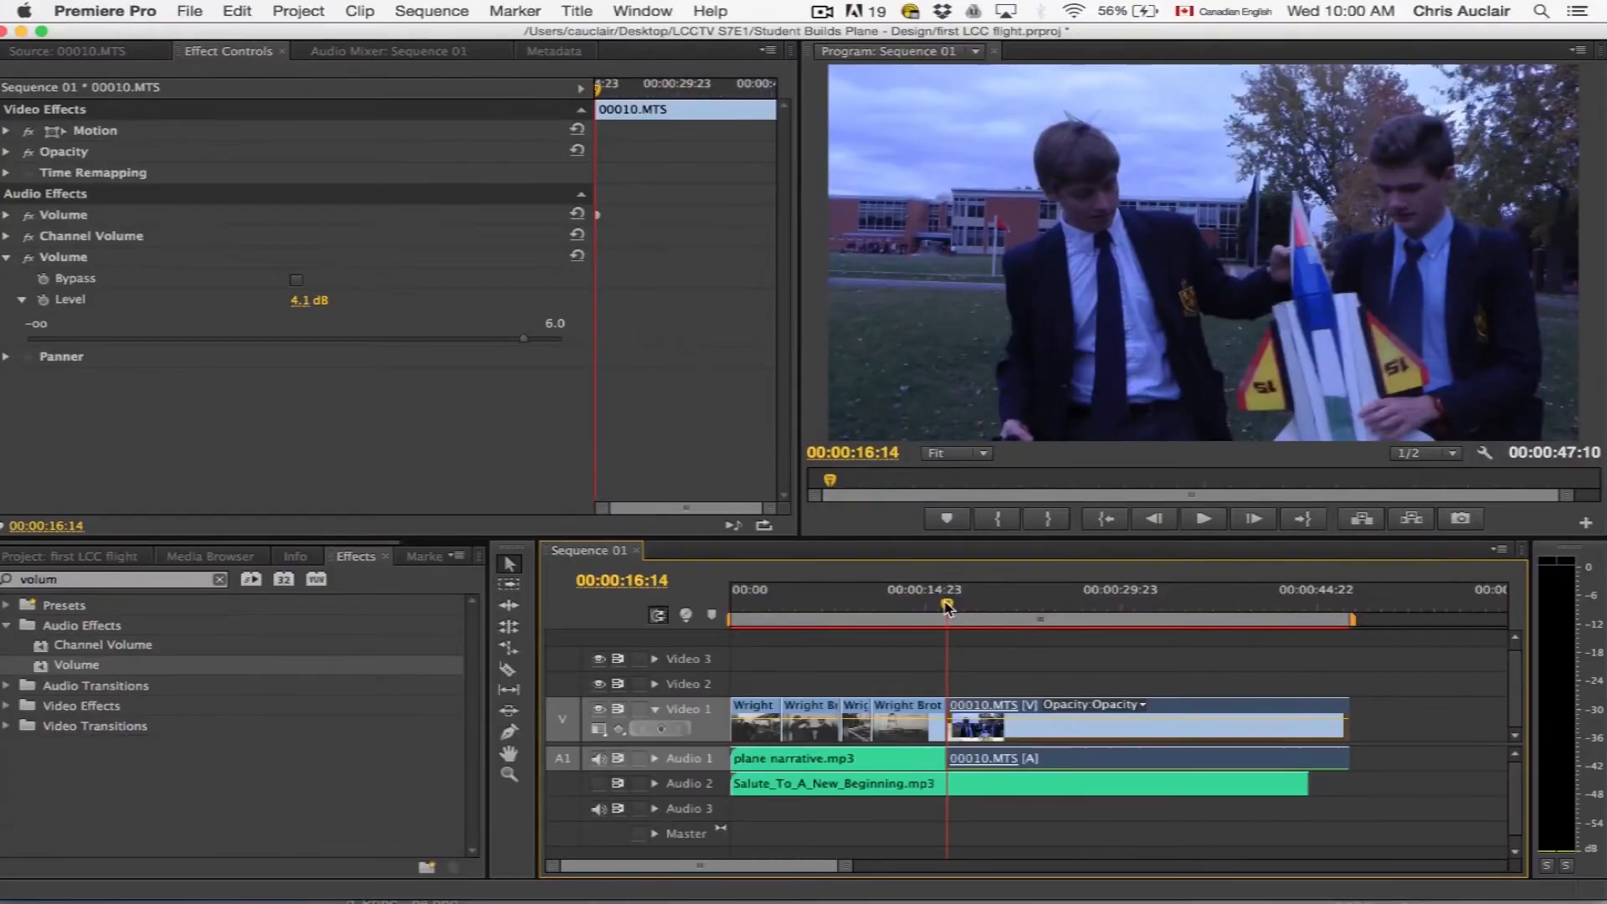
key(space)
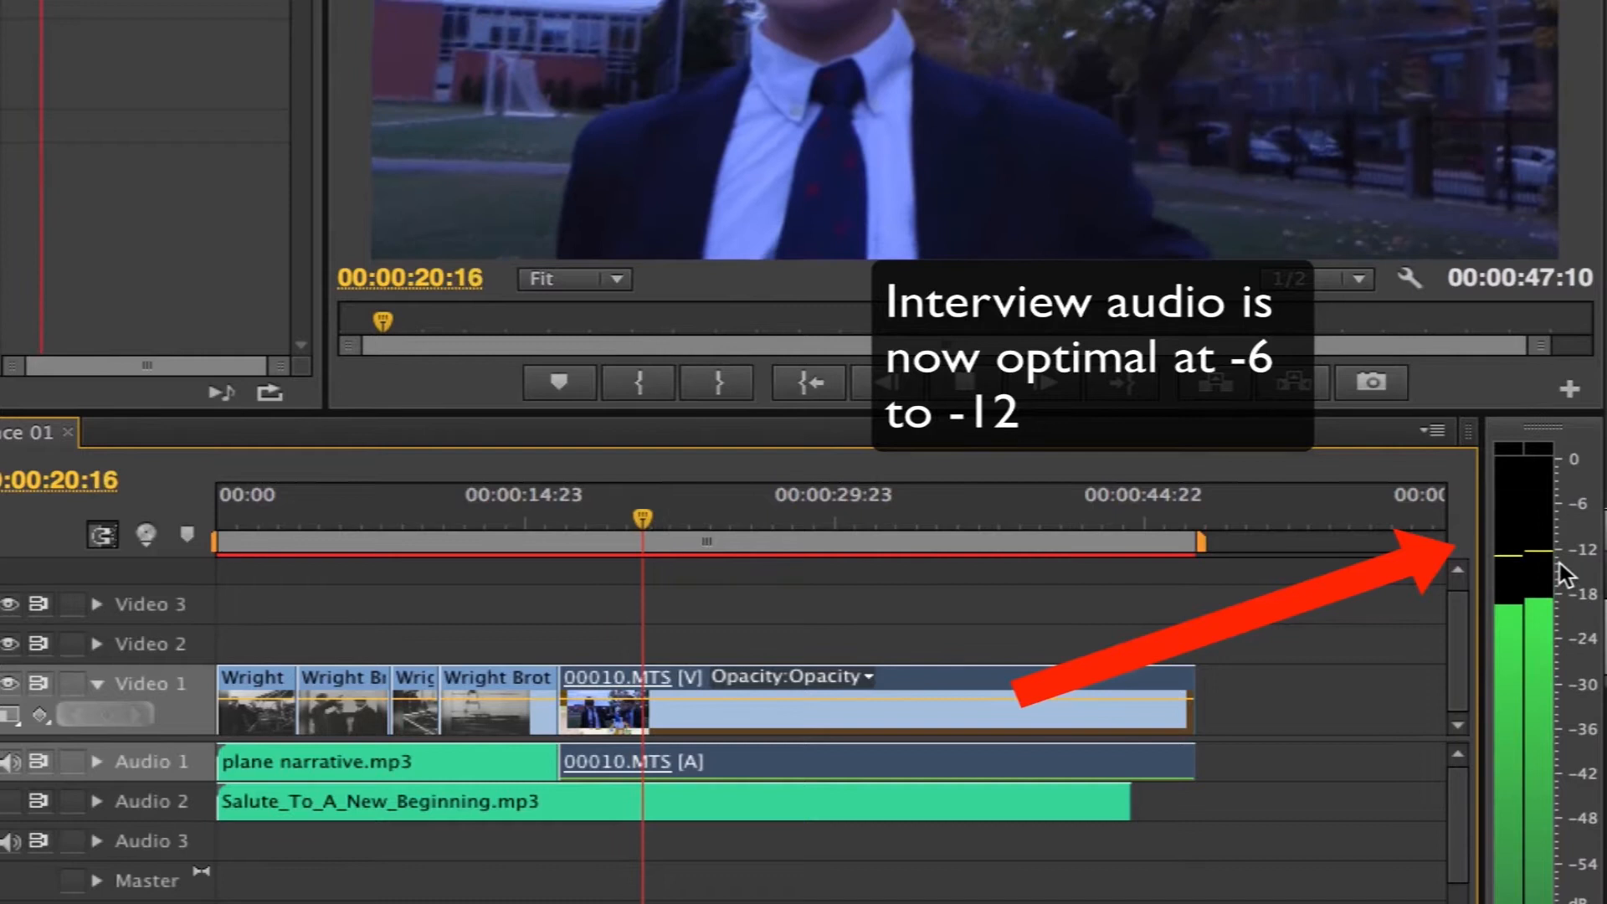
key(space)
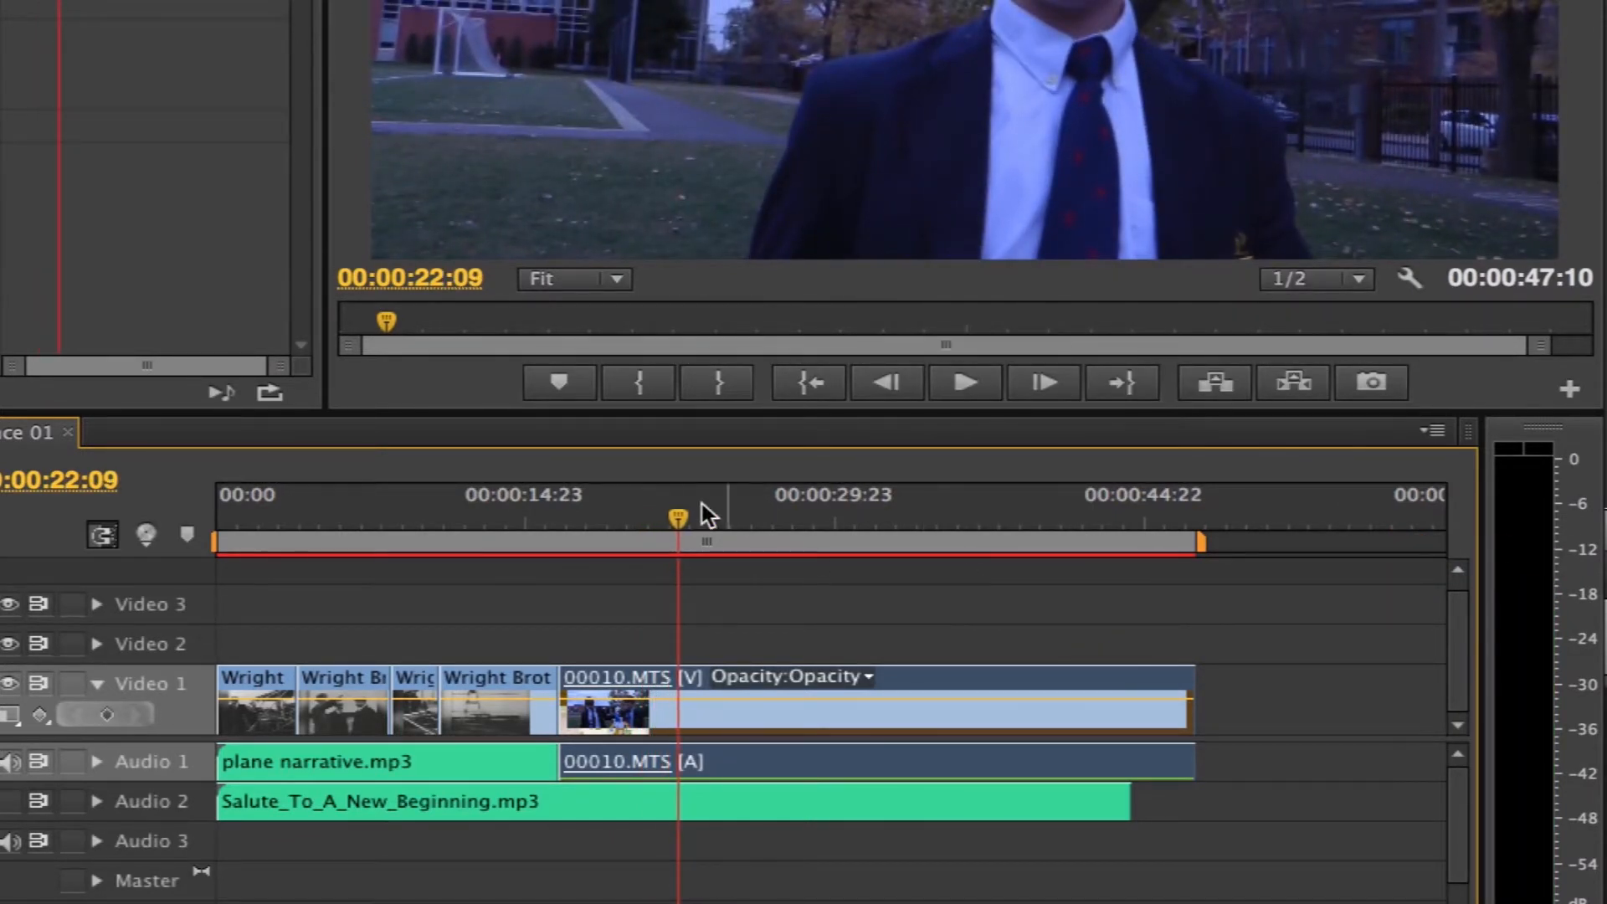
Move the sequence playhead to 00:00:25:22 and mark an In point at 00:00:34:07 in the 00010.MTS source footage
drag(672, 511, 747, 531)
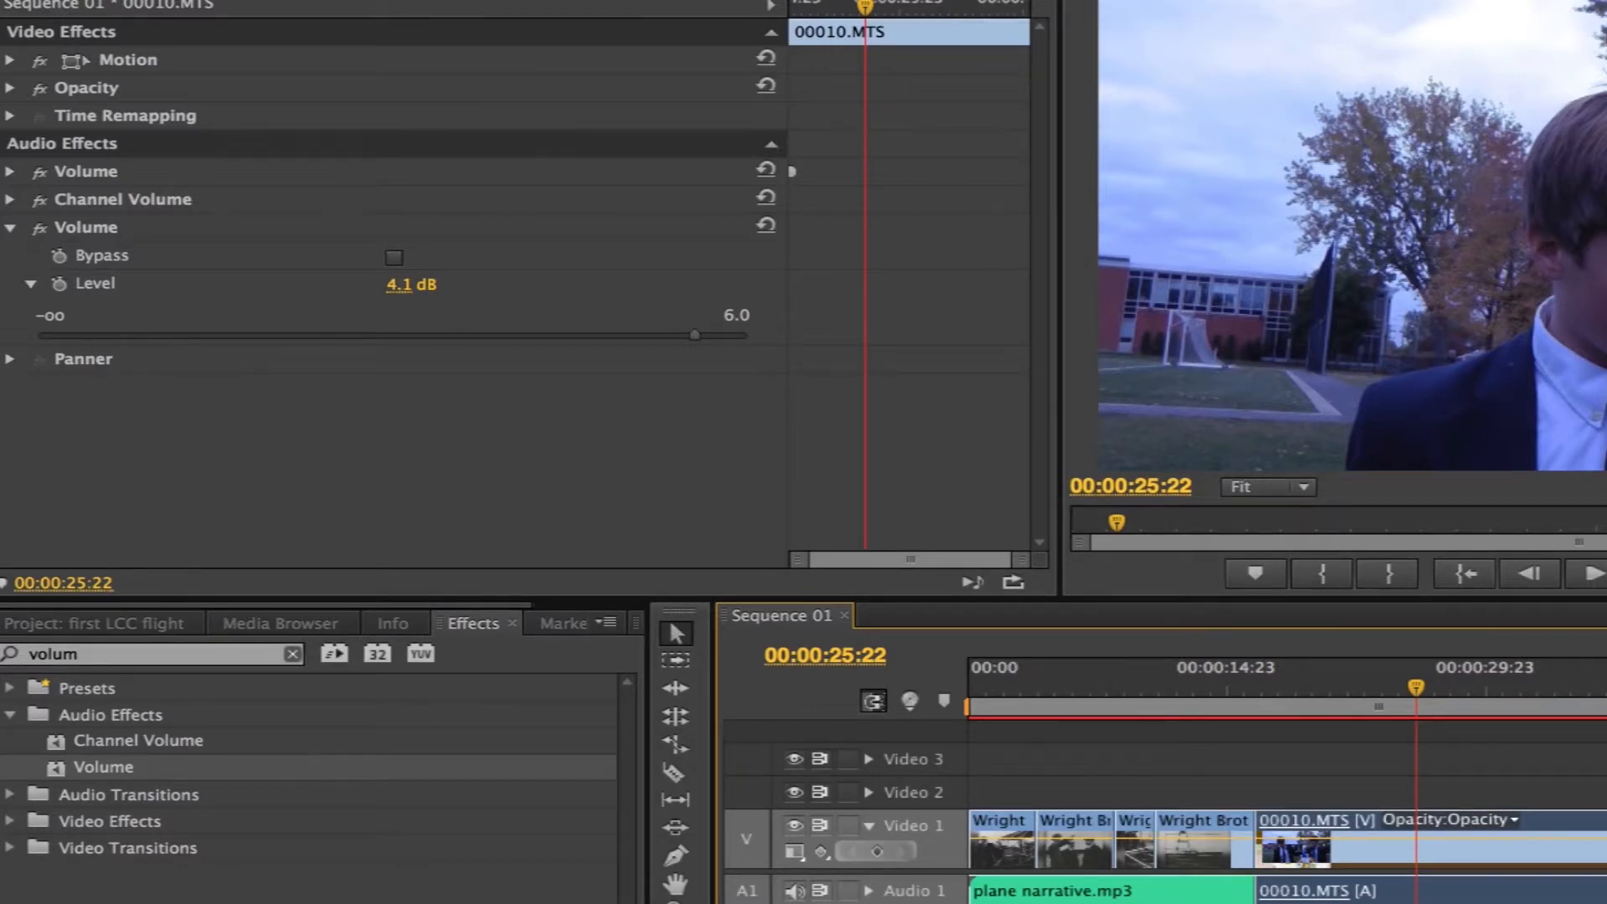
key(shift+2)
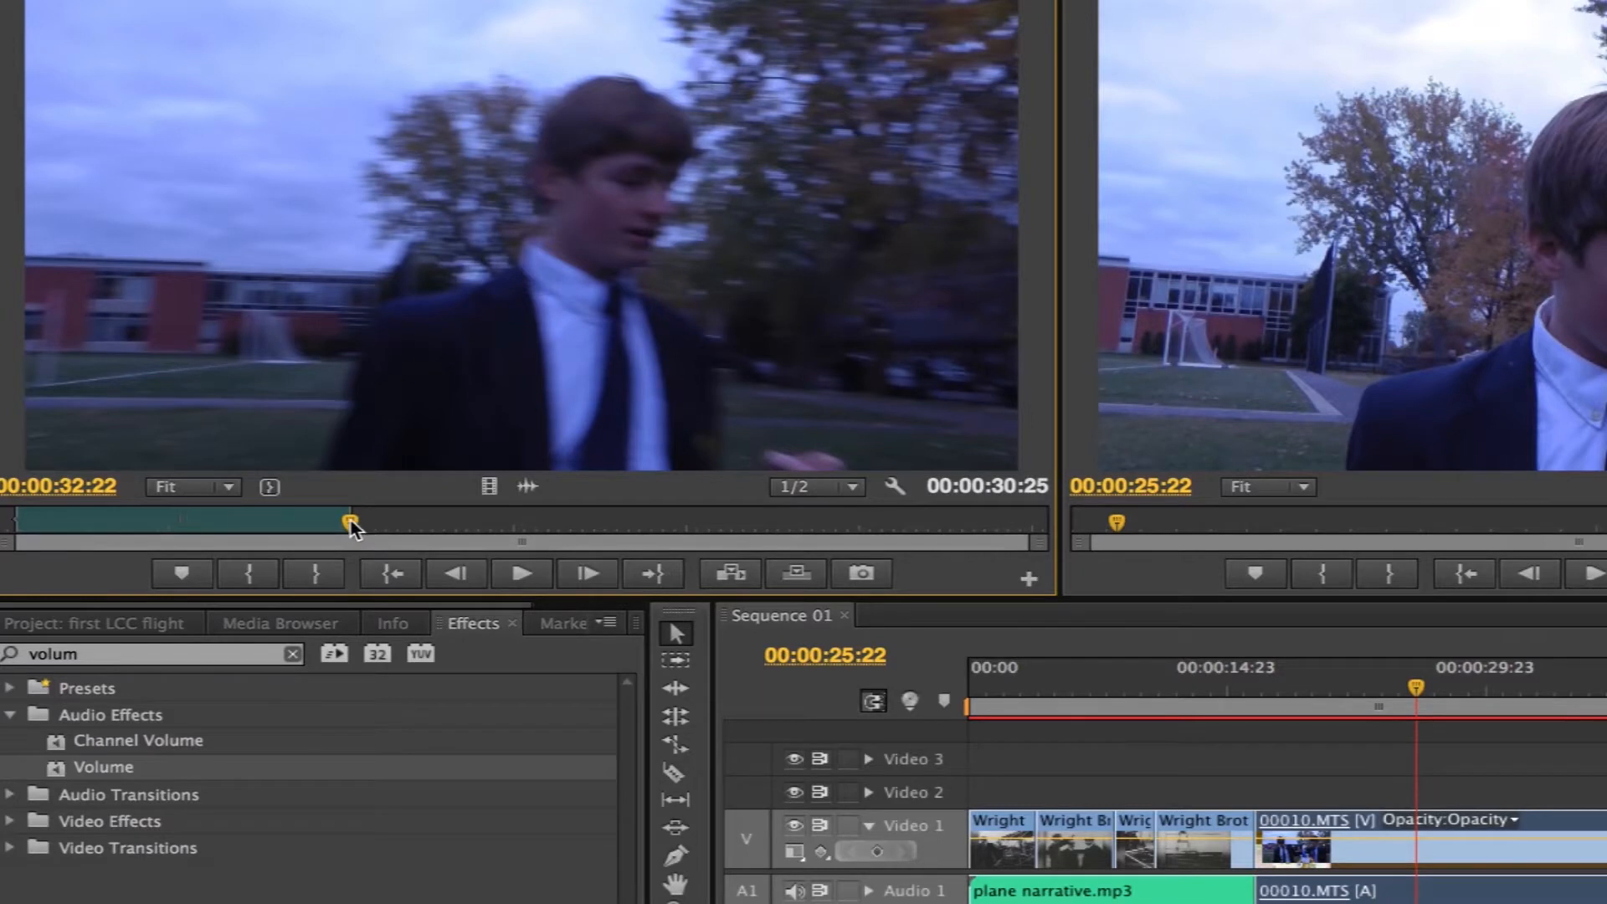
drag(346, 519, 360, 518)
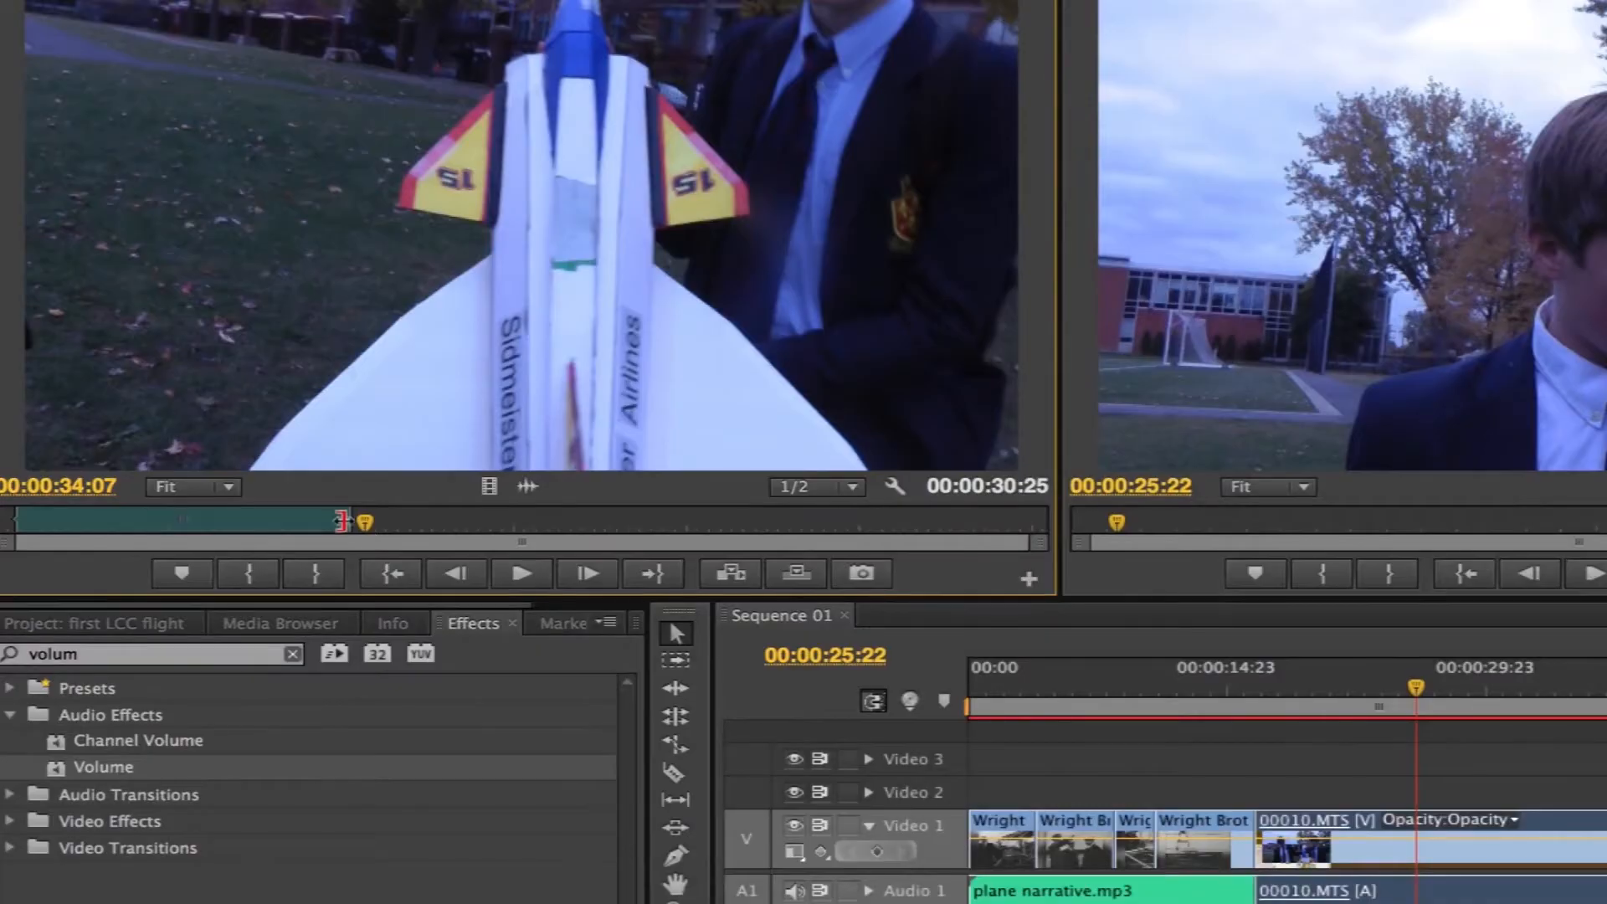
key(i)
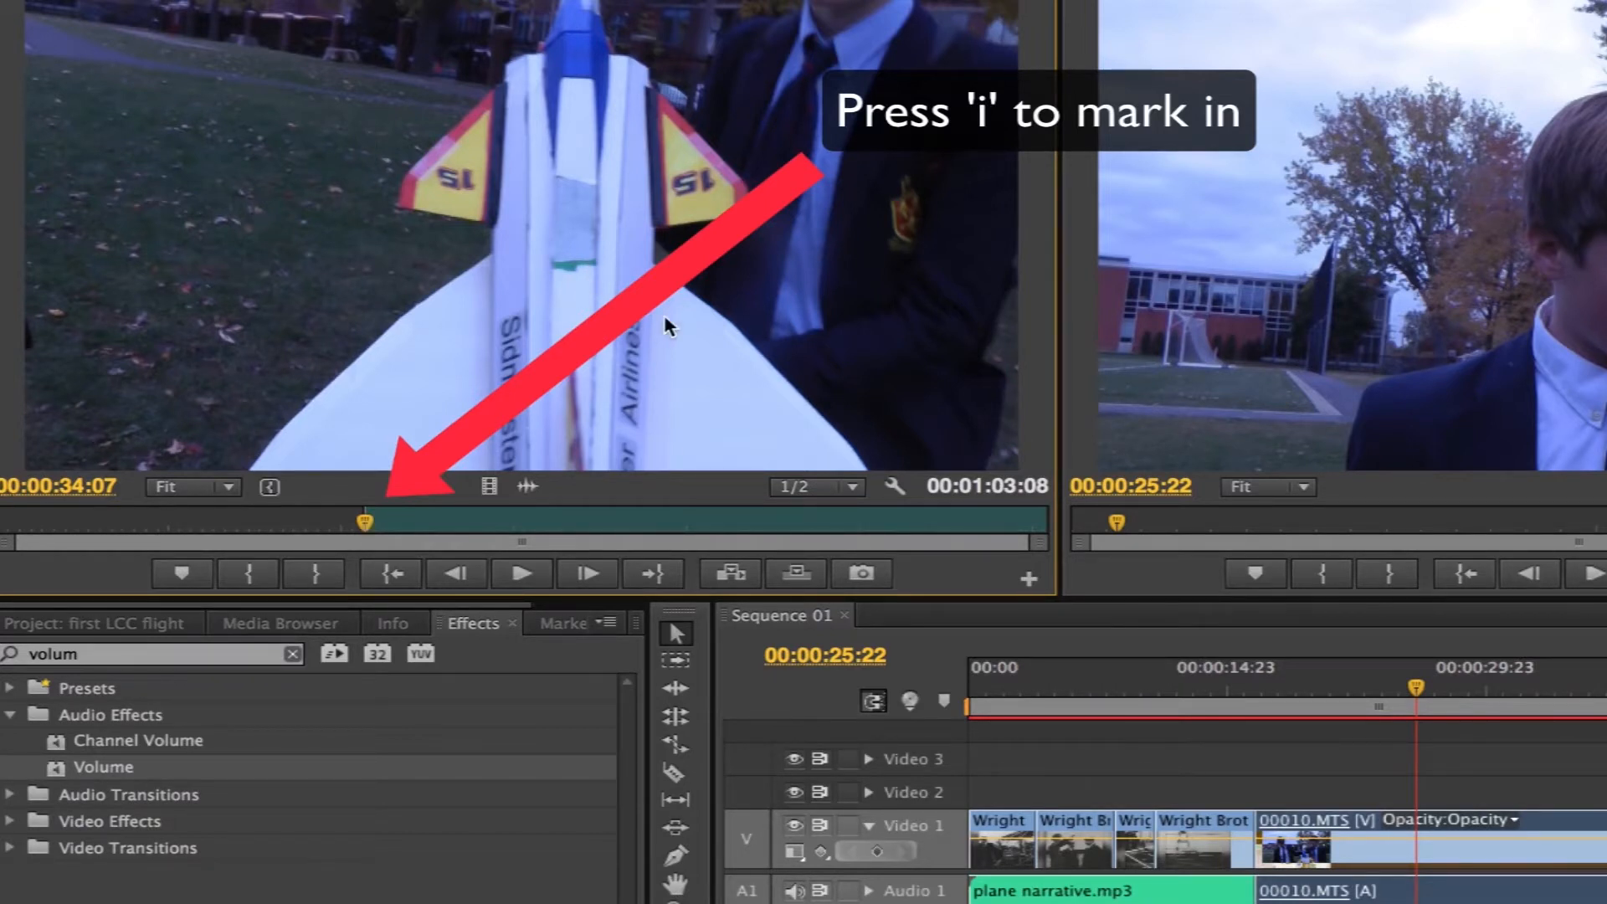
Play the 00010.MTS source footage from the In point and mark an Out point for a 00:00:10:02 long excerpt
key(space)
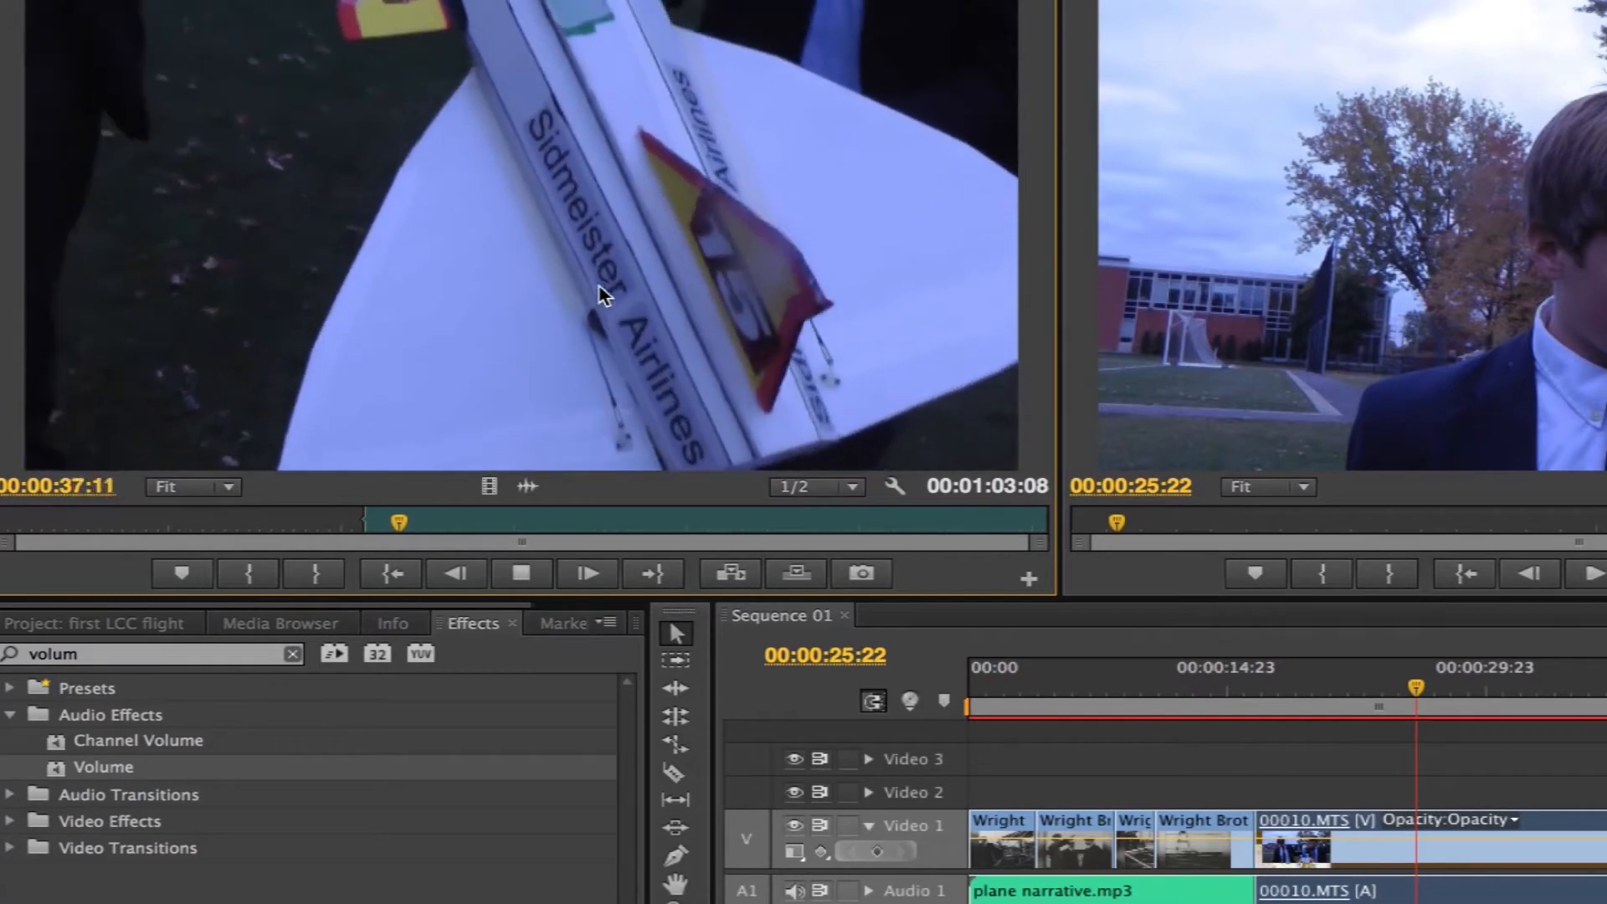
key(space)
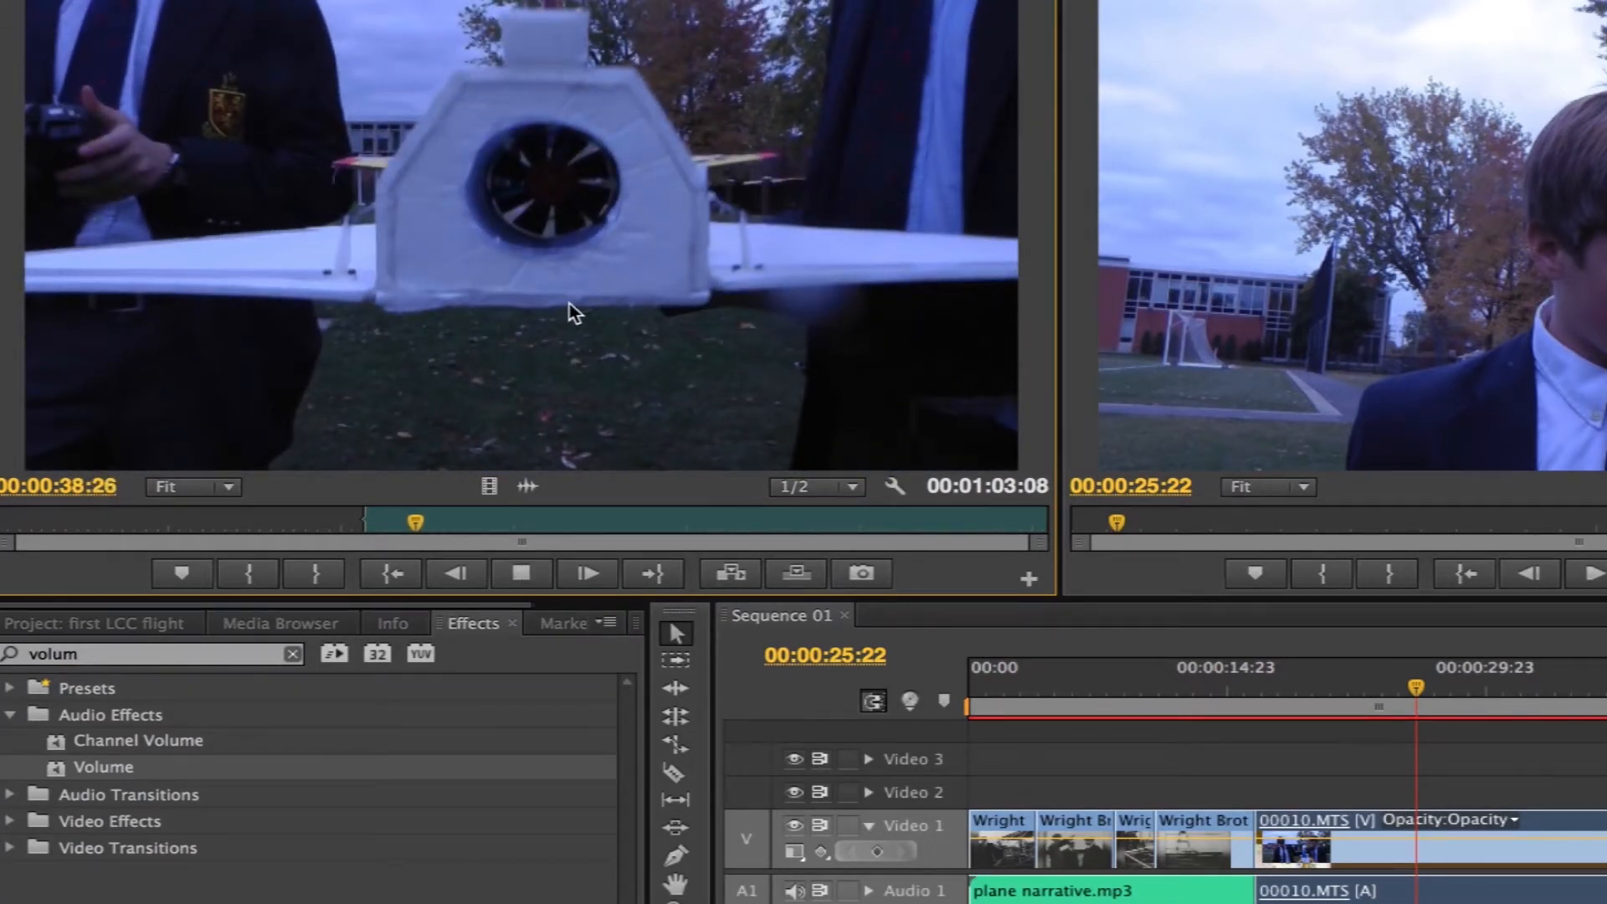
key(space)
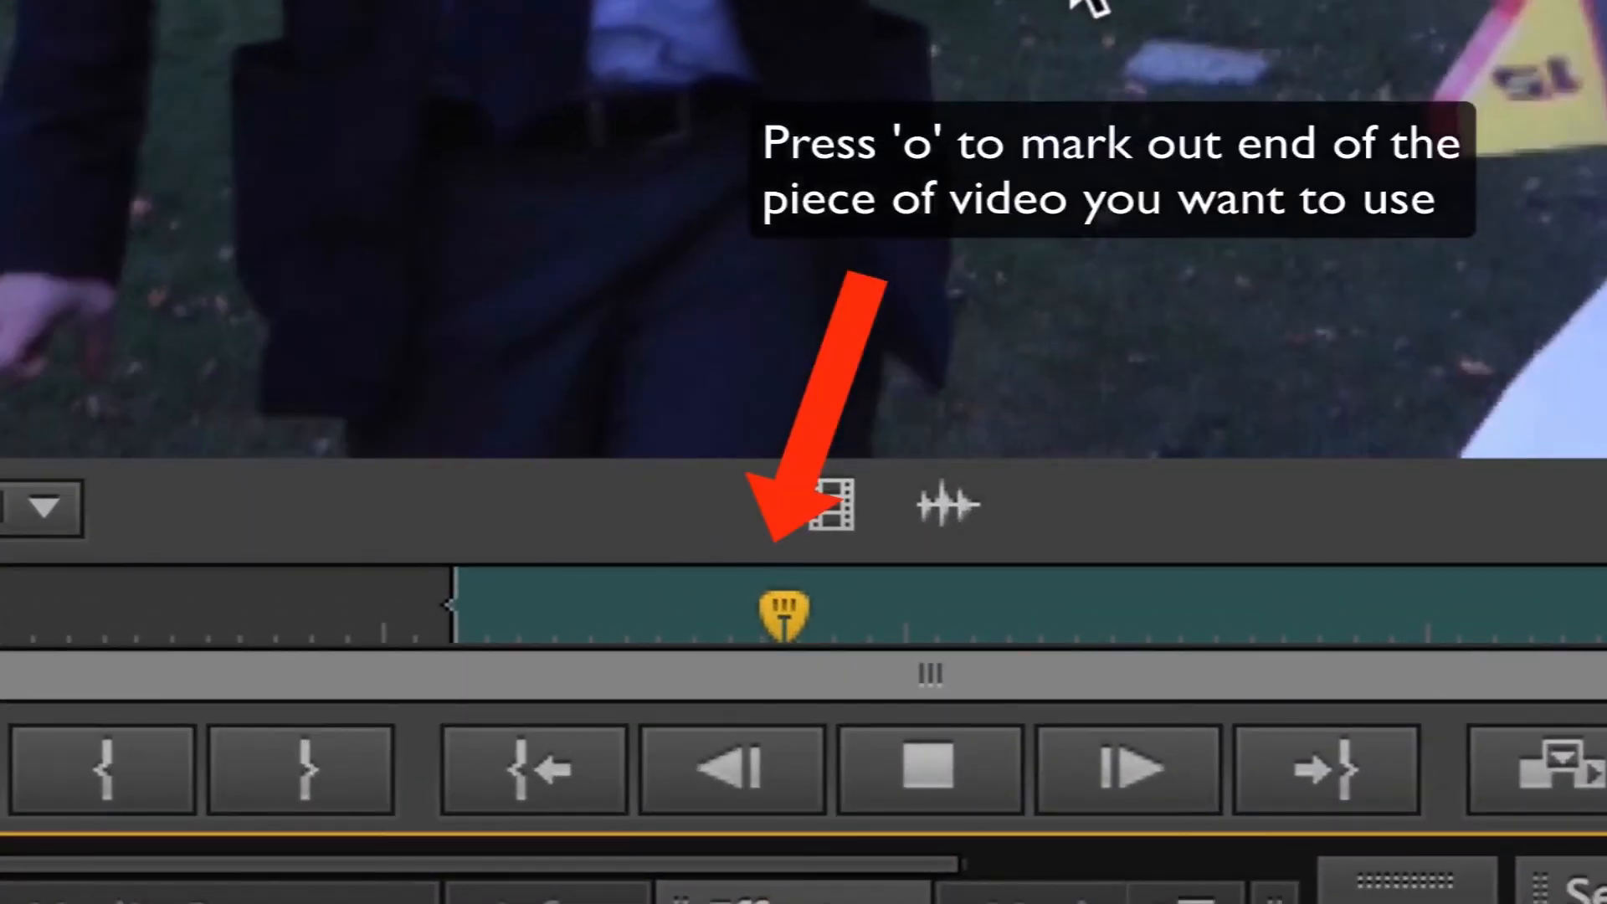
key(space)
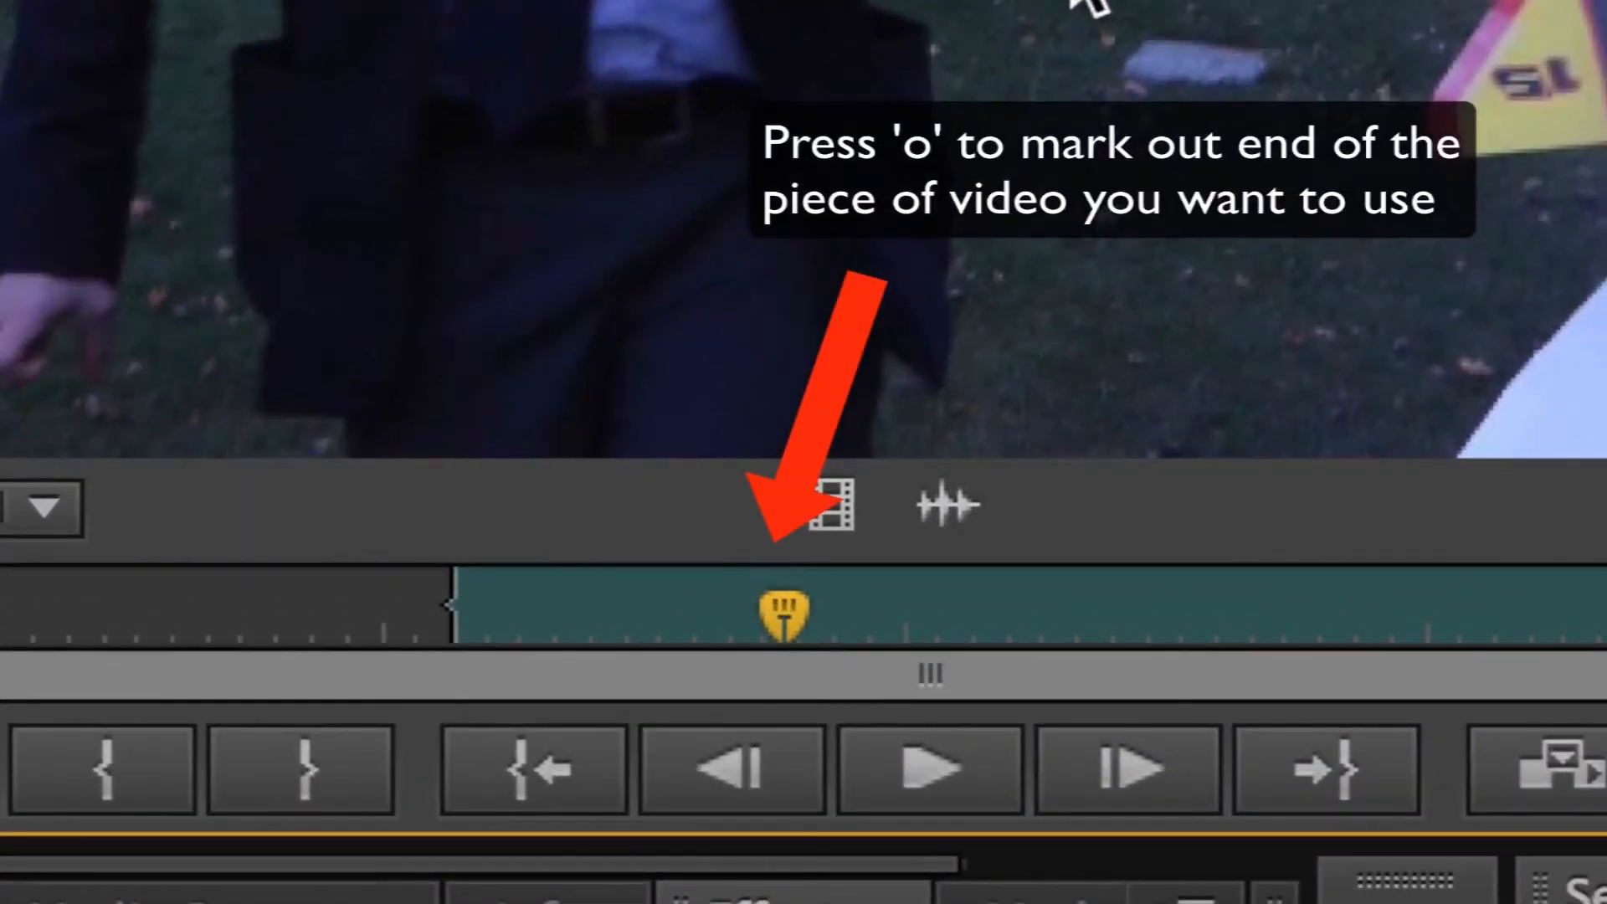
key(o)
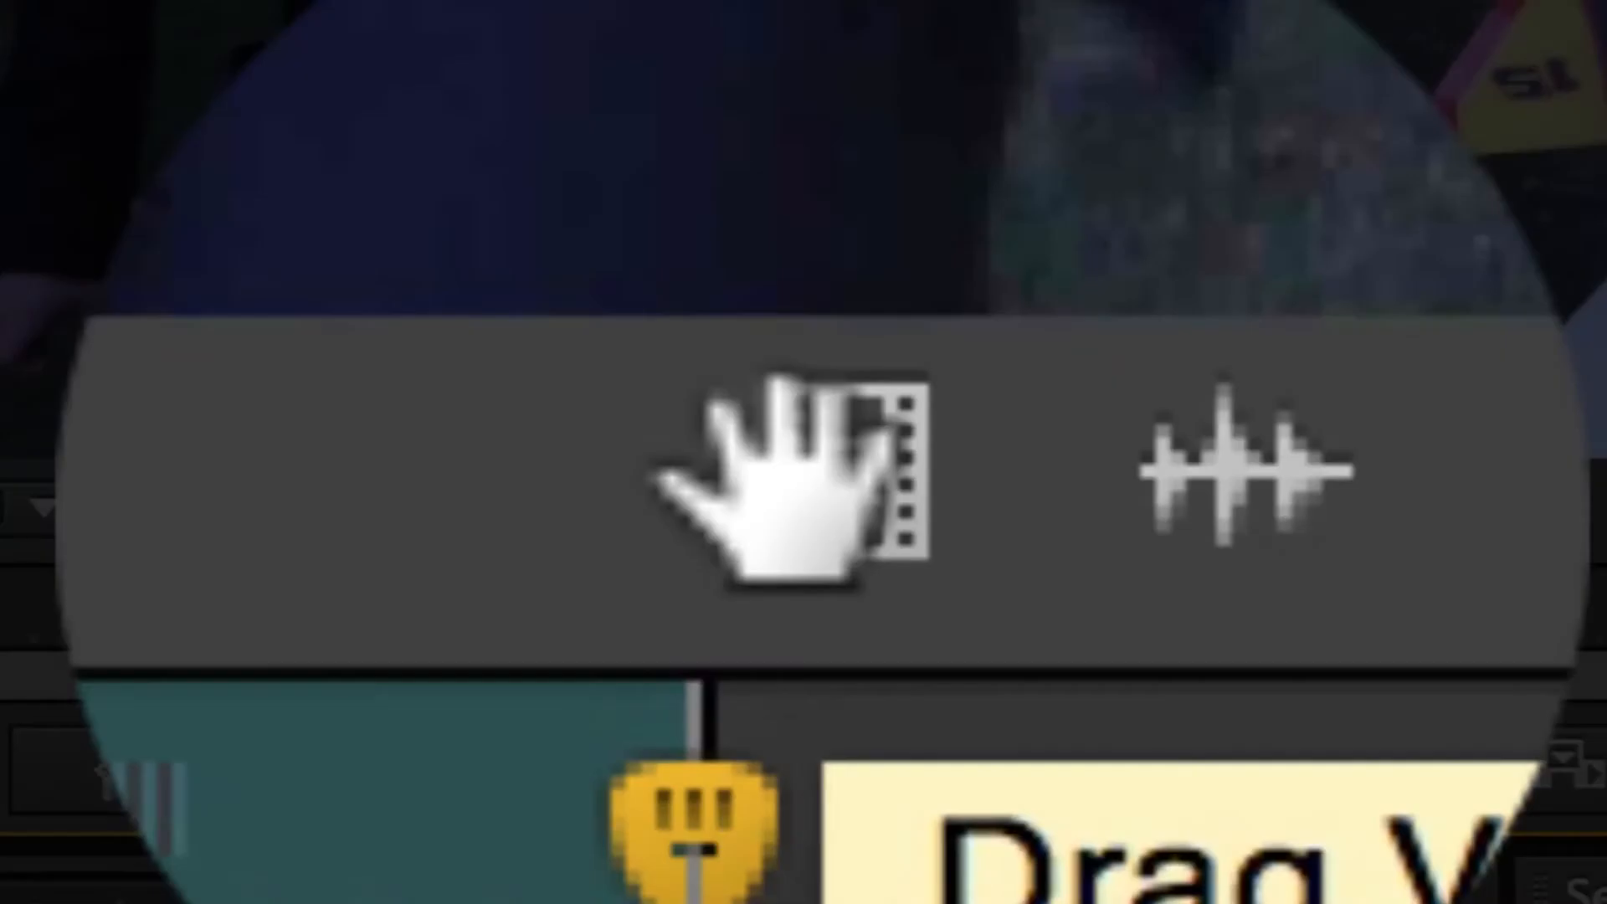
Place only the video of the marked excerpt on Video 2 above the interview clip and play it back
drag(825, 507, 612, 373)
drag(889, 99, 549, 117)
key(space)
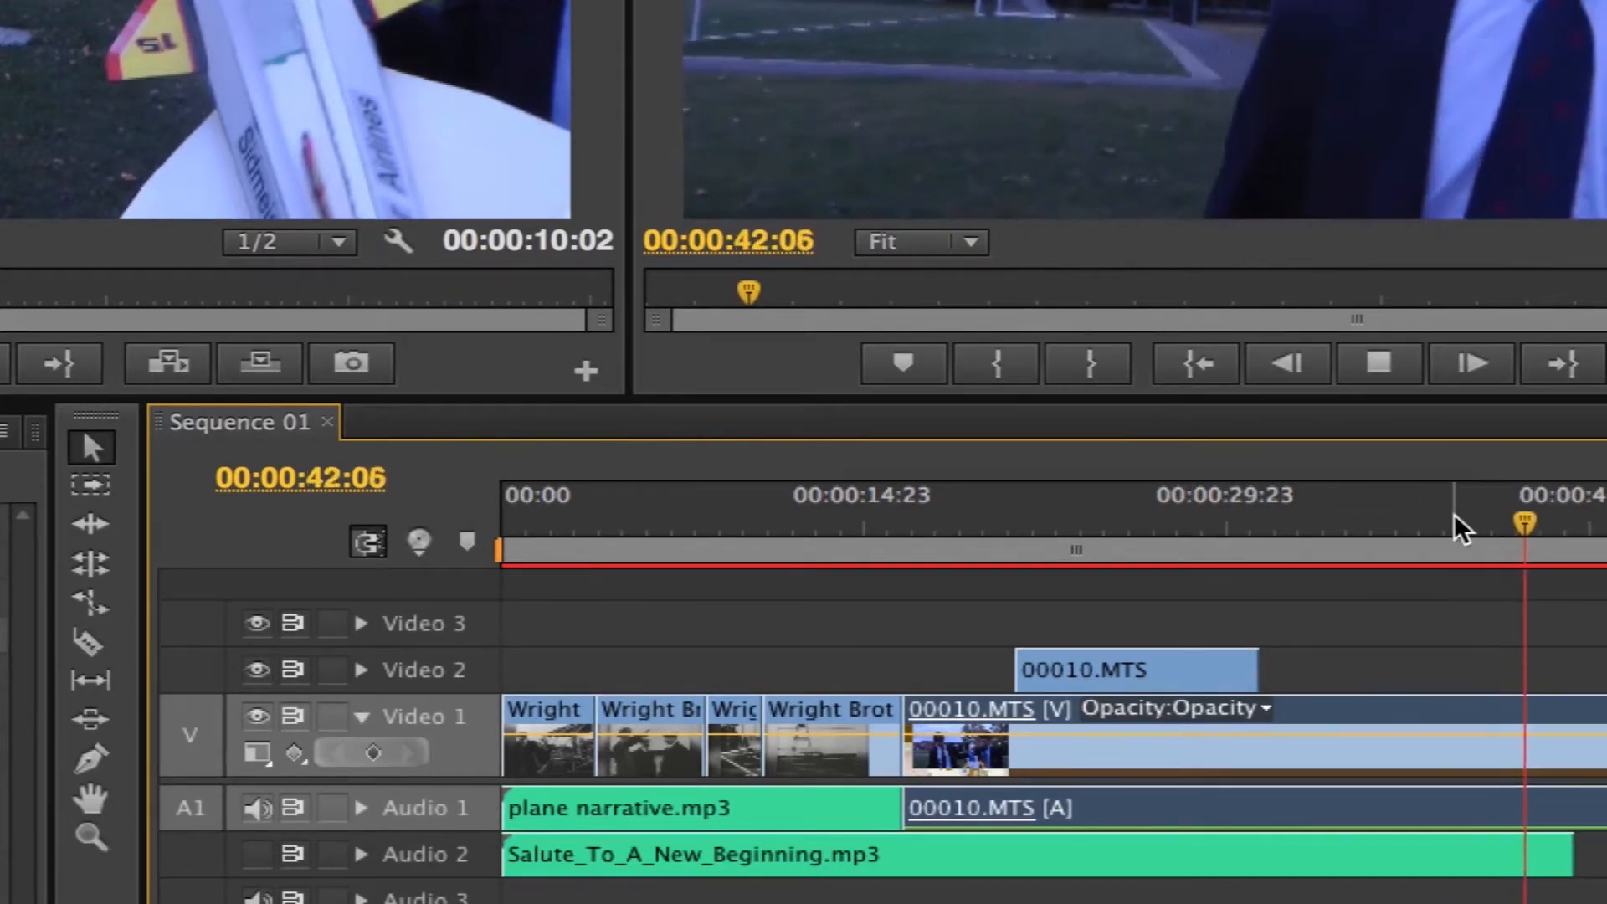
key(space)
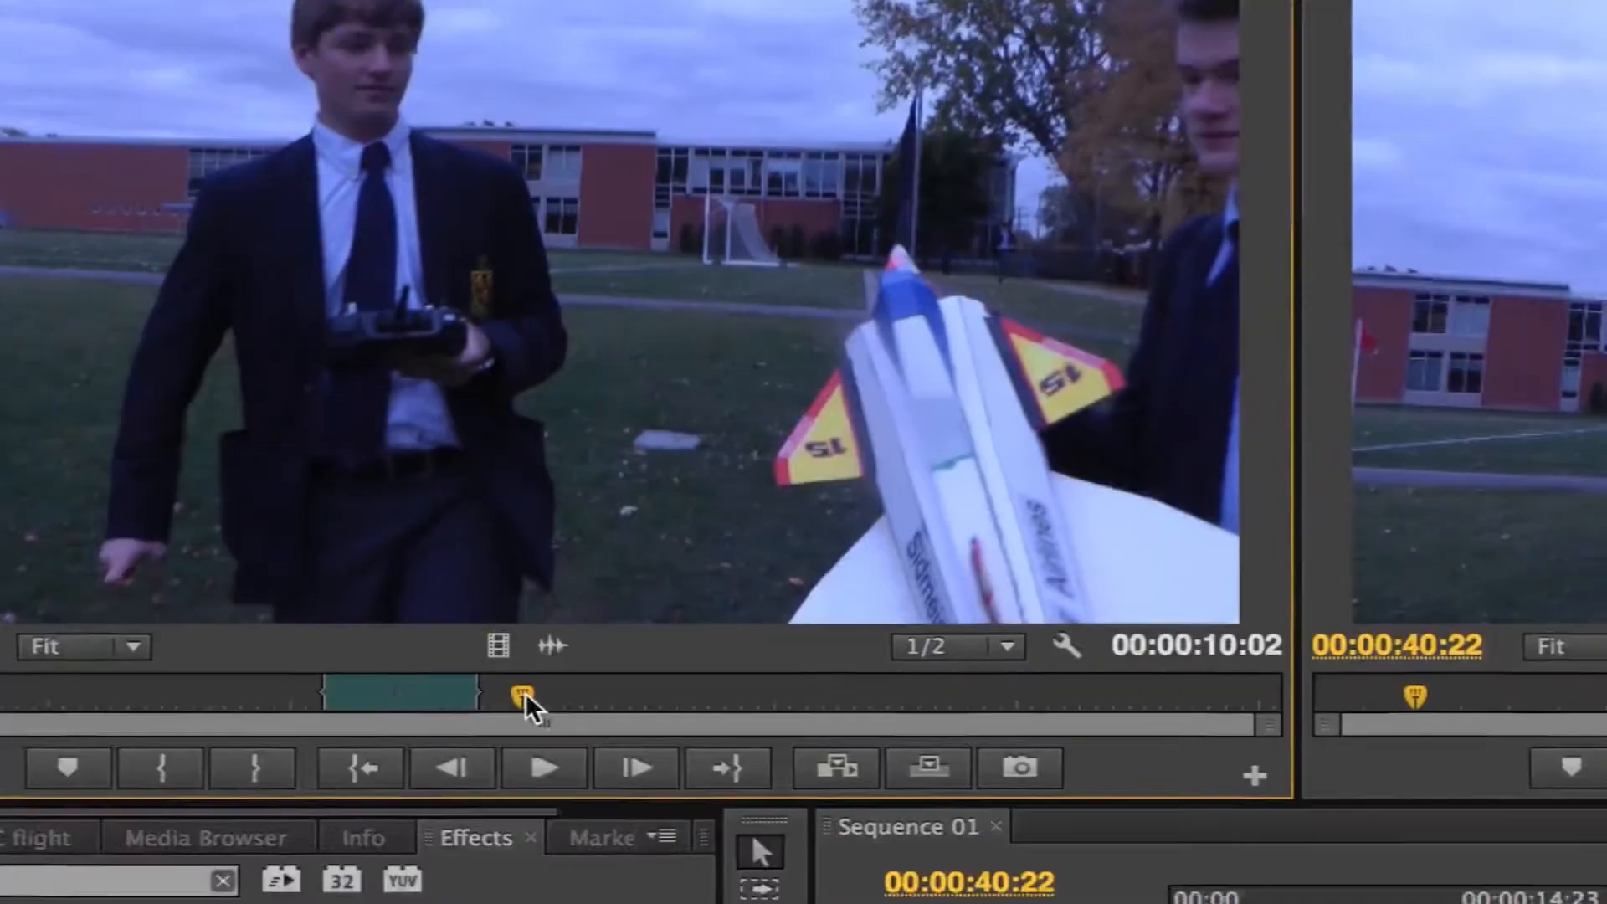
Split the Video 2 clip at 00:00:25:08 with the Razor tool and move its second part to start at about 00:00:37
drag(527, 697, 596, 815)
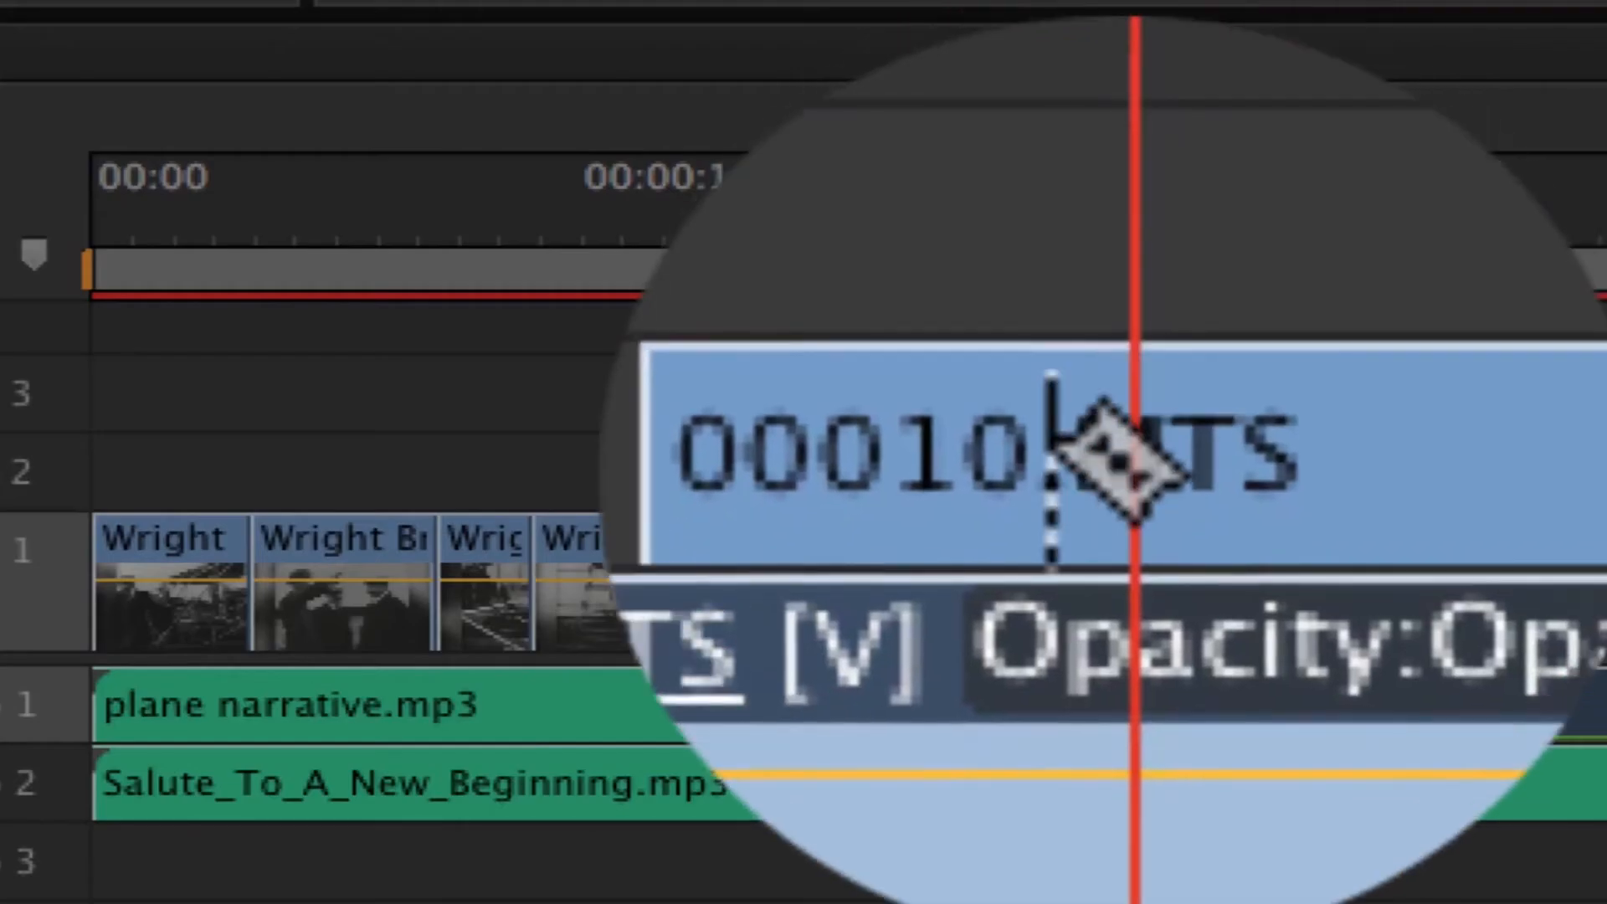
click(1122, 449)
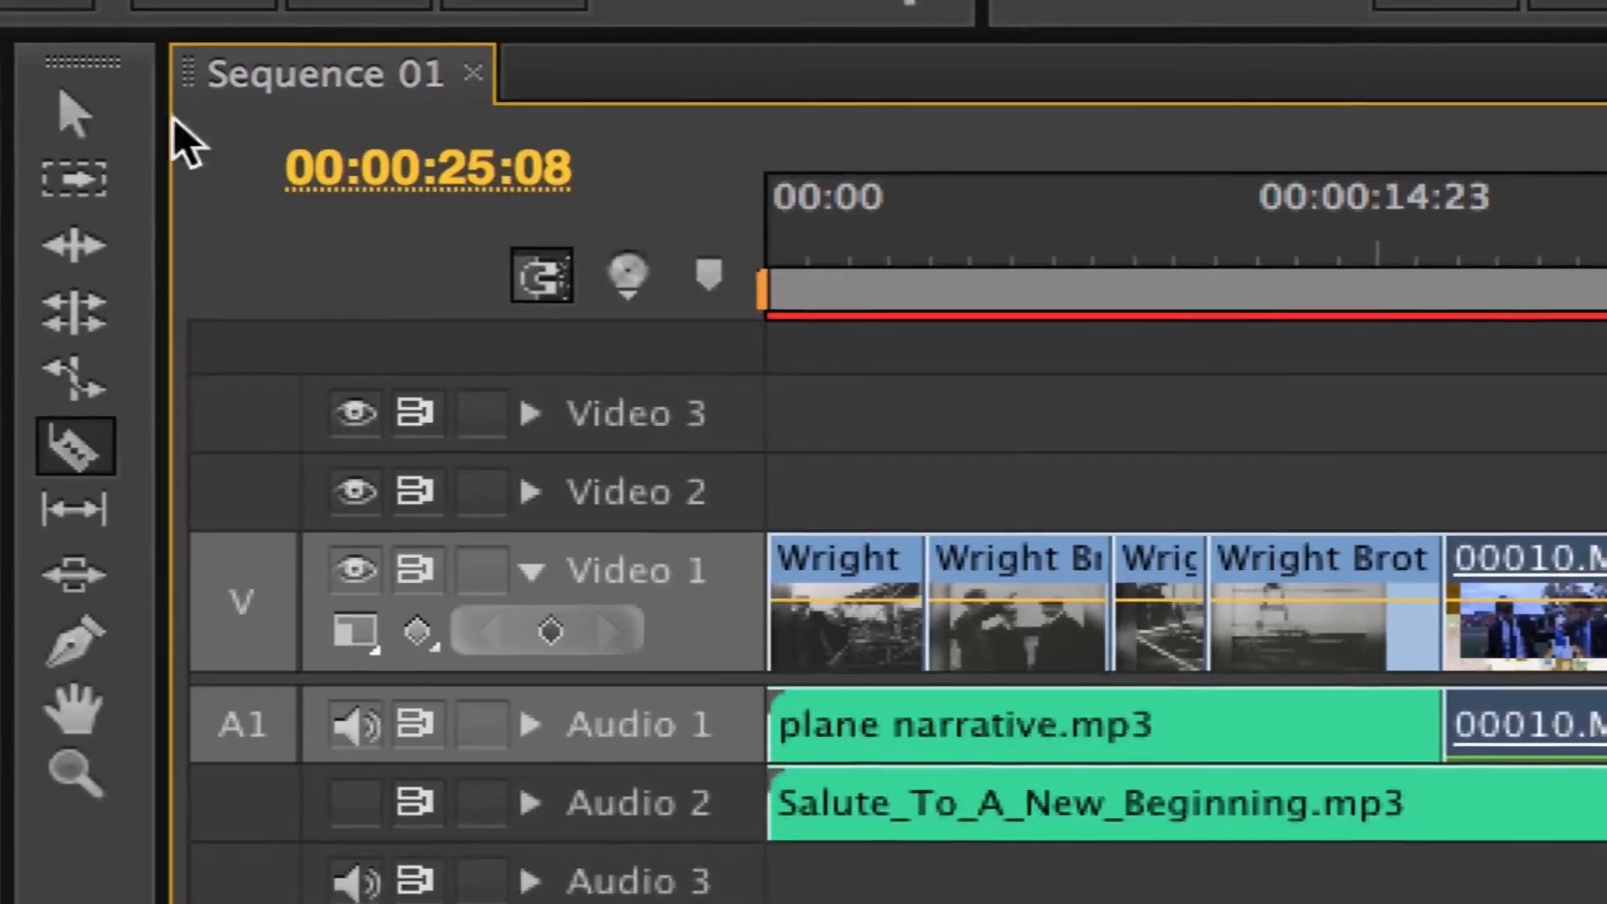
click(79, 122)
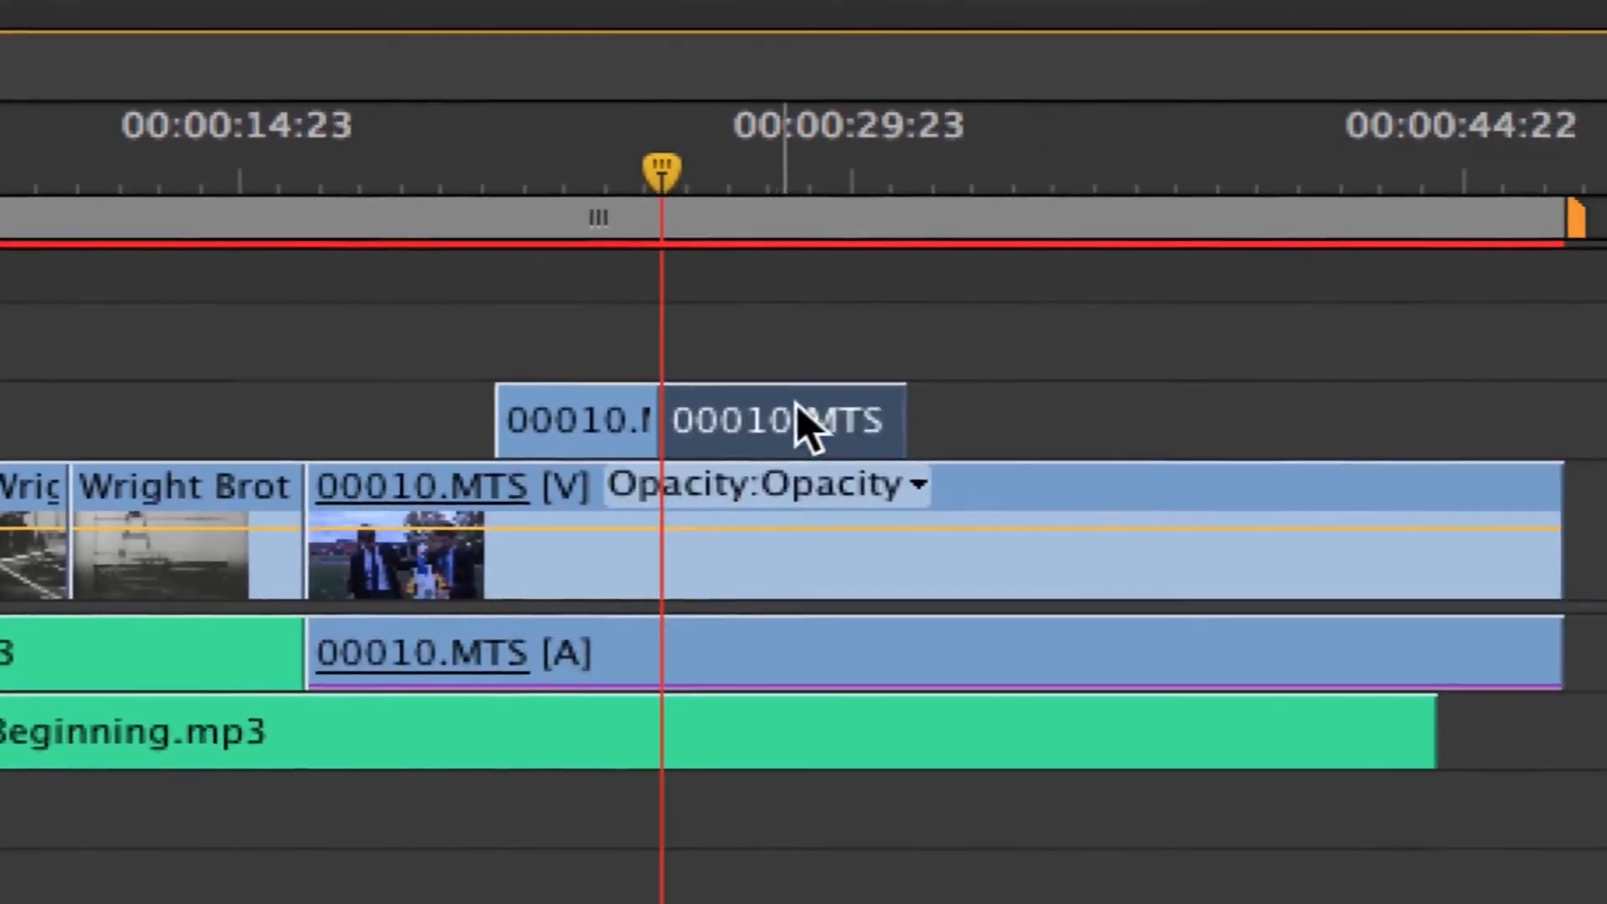
drag(797, 424, 1197, 422)
Play the sequence from 00:00:35:20 to review the moved Video 2 clip over the interview
drag(1266, 178, 1096, 164)
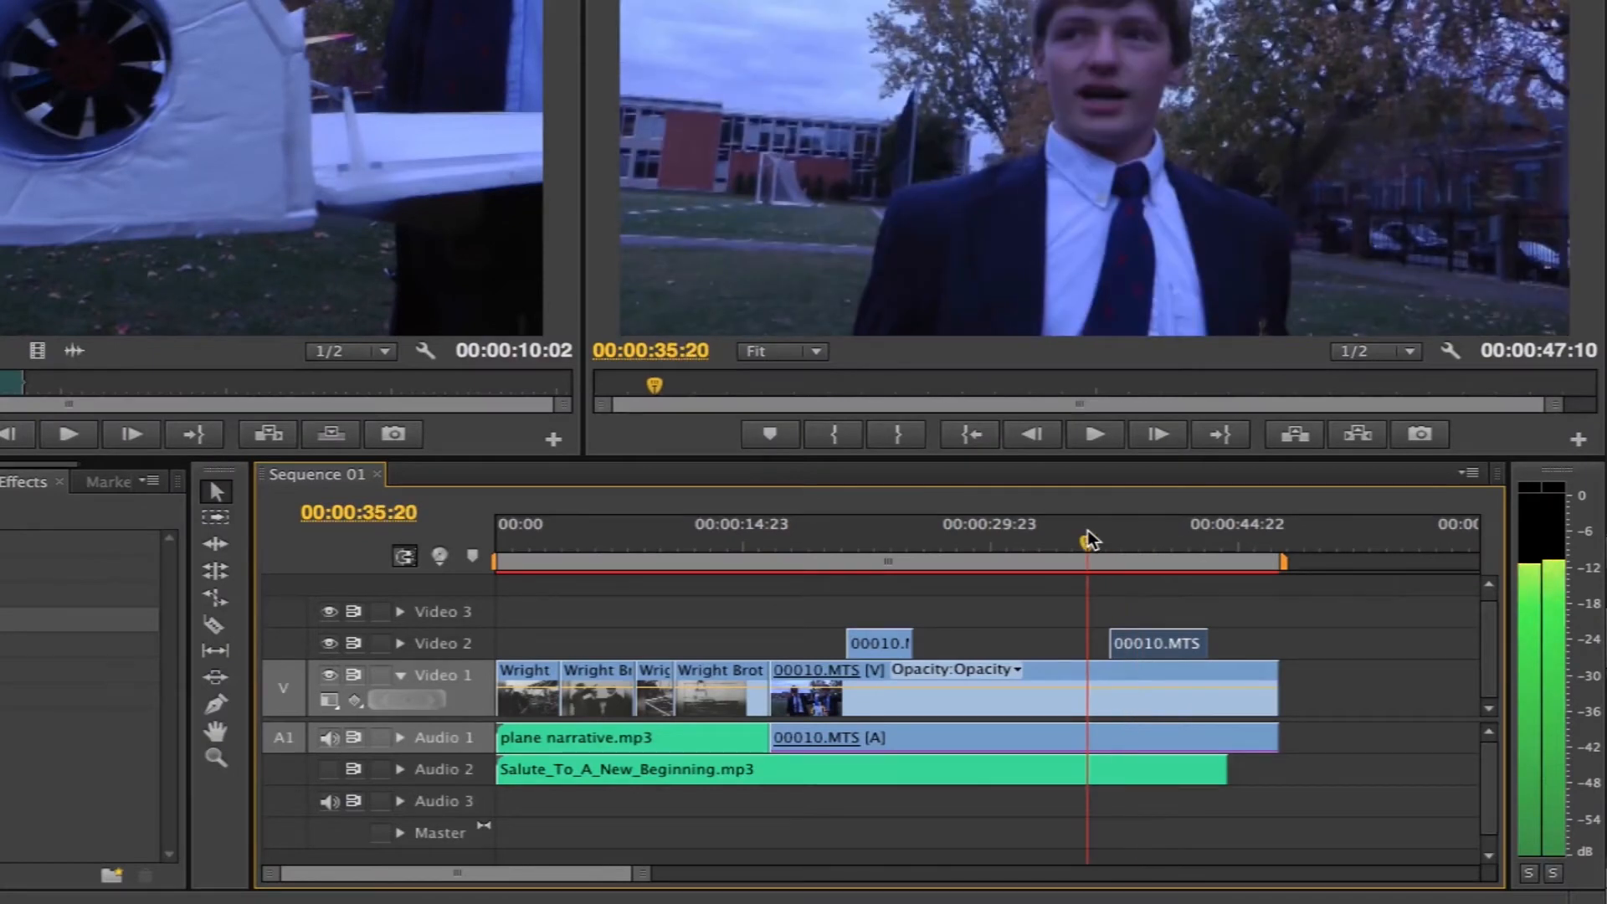
key(space)
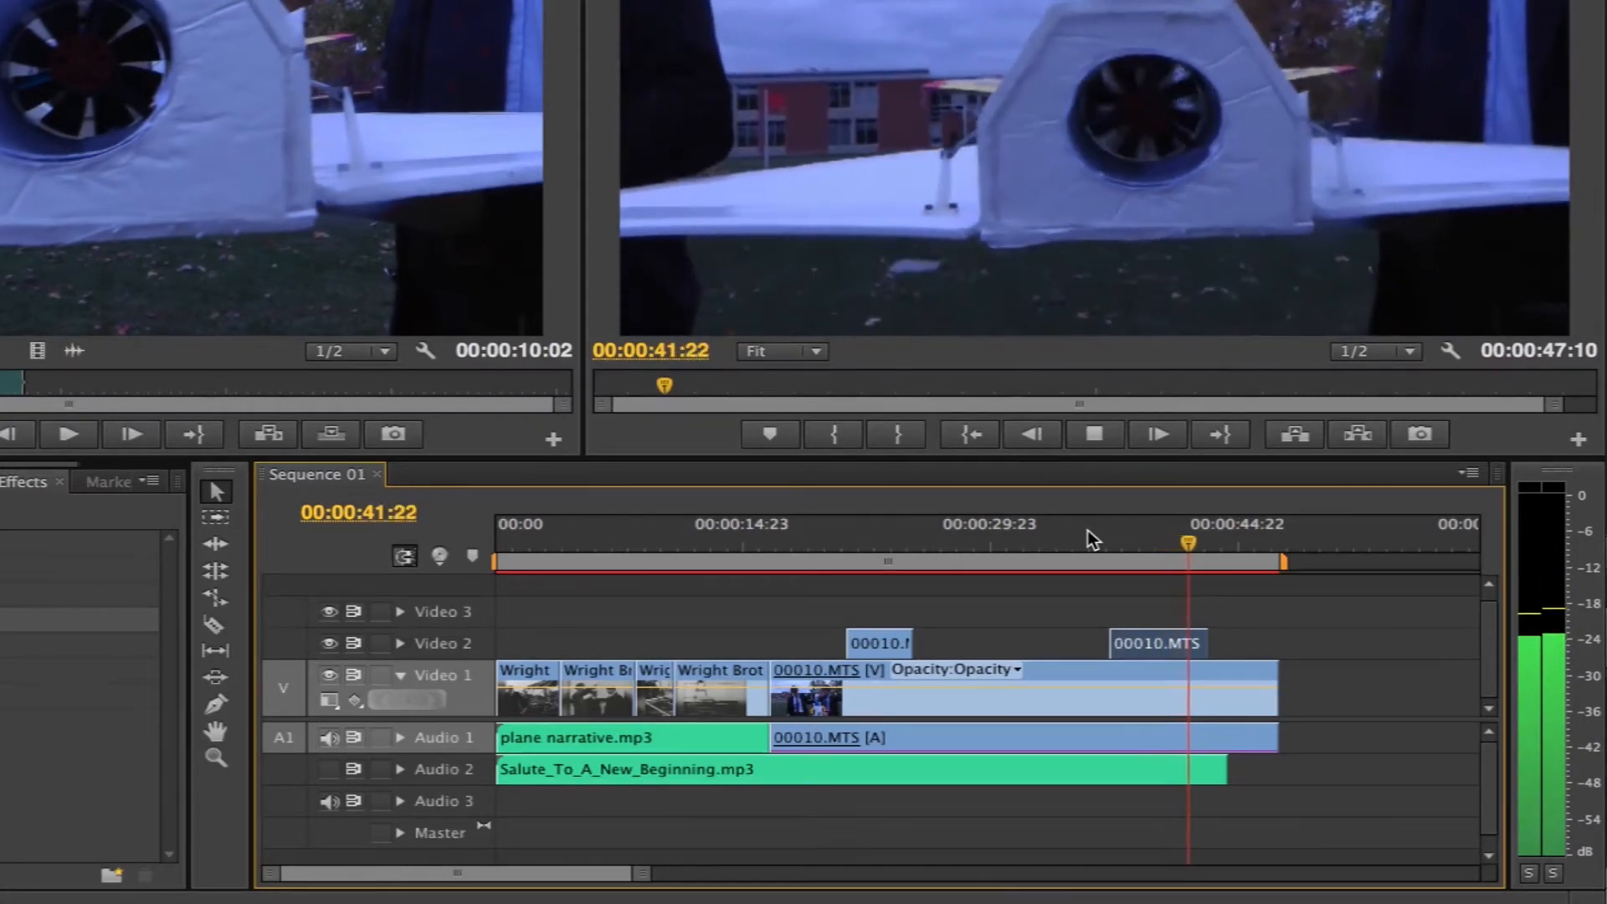
key(space)
click(1118, 544)
mouse_move(1118, 545)
mouse_down()
mouse_move(1162, 543)
mouse_move(1140, 540)
mouse_up()
key(space)
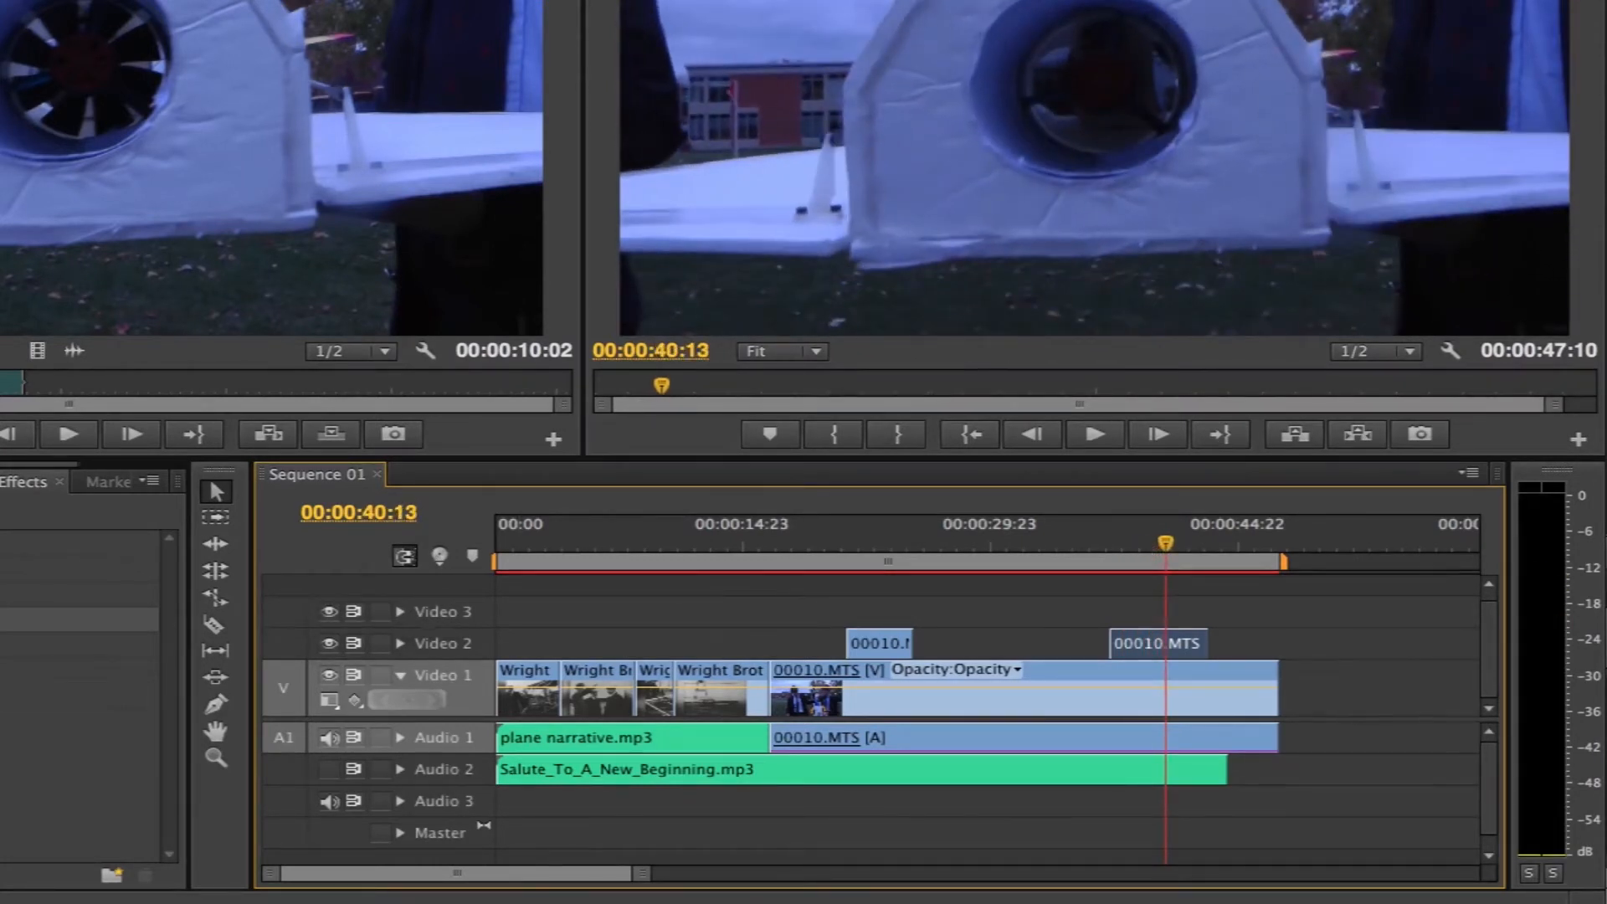
Open the Sound f:x bin in the project and load engine2.mp3 as the source clip
key(shift+1)
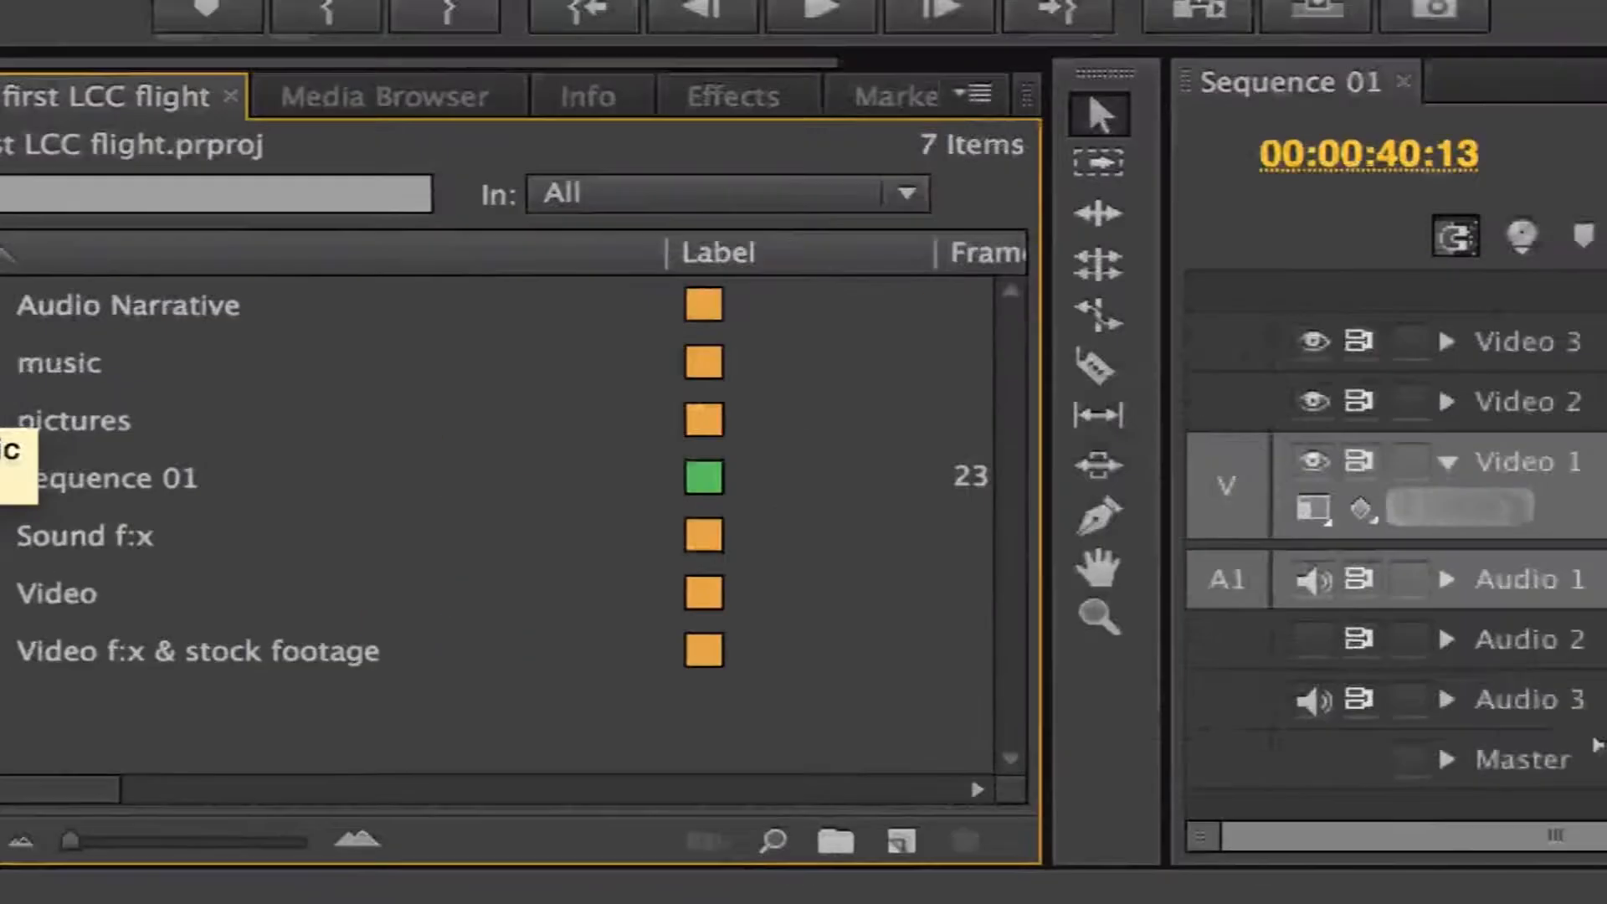
click(42, 255)
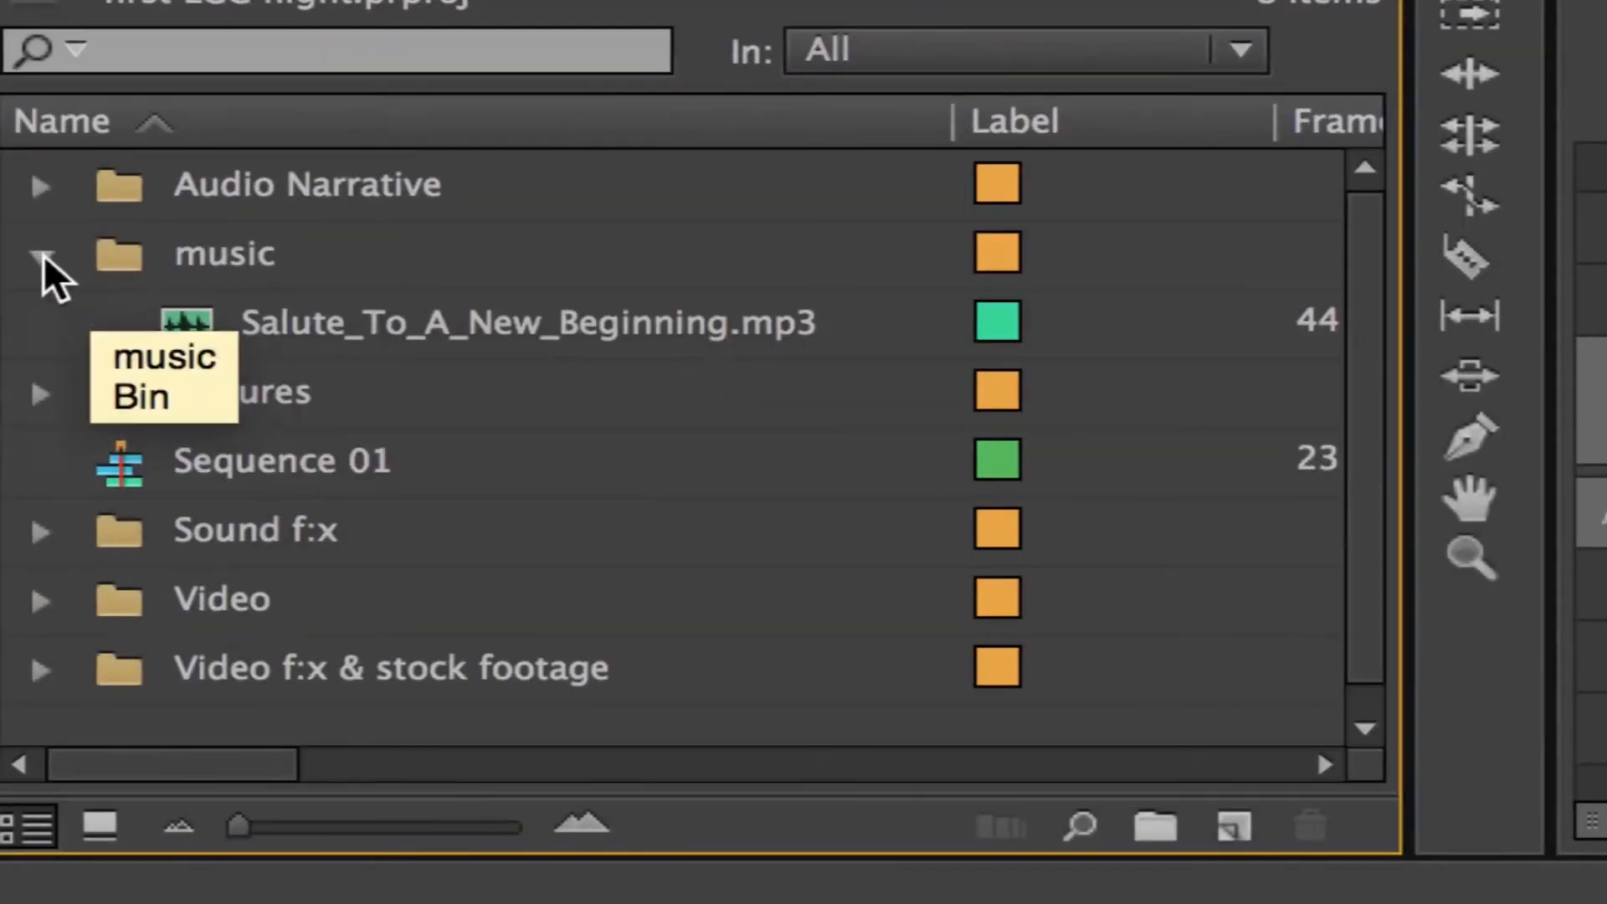
click(42, 256)
click(37, 461)
scroll(328, 588, down, 2)
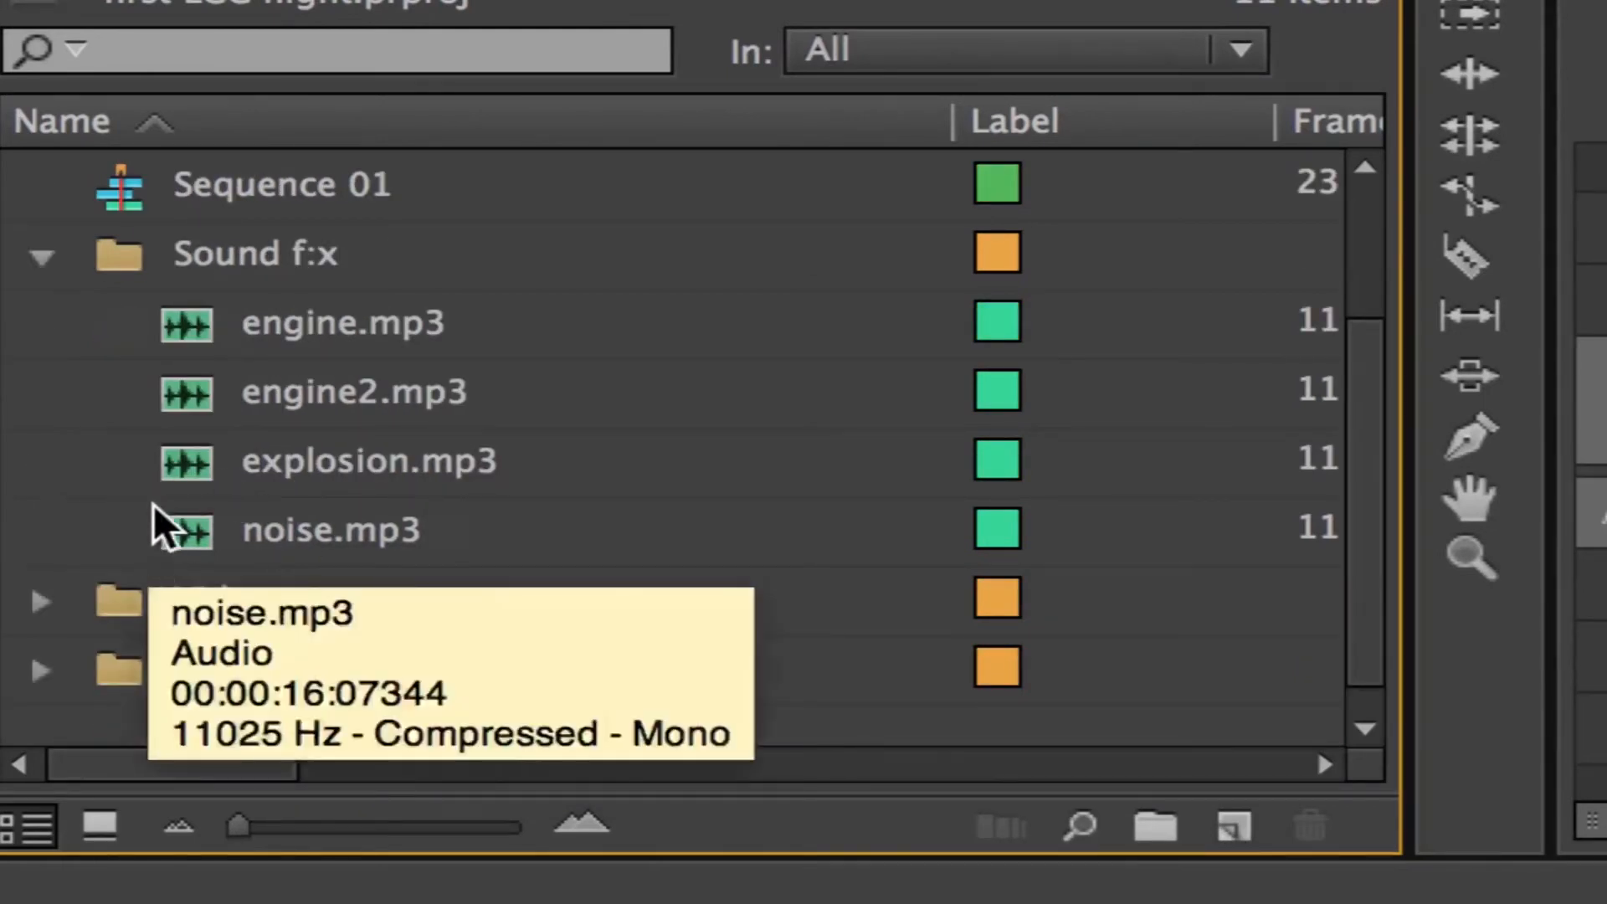
click(176, 398)
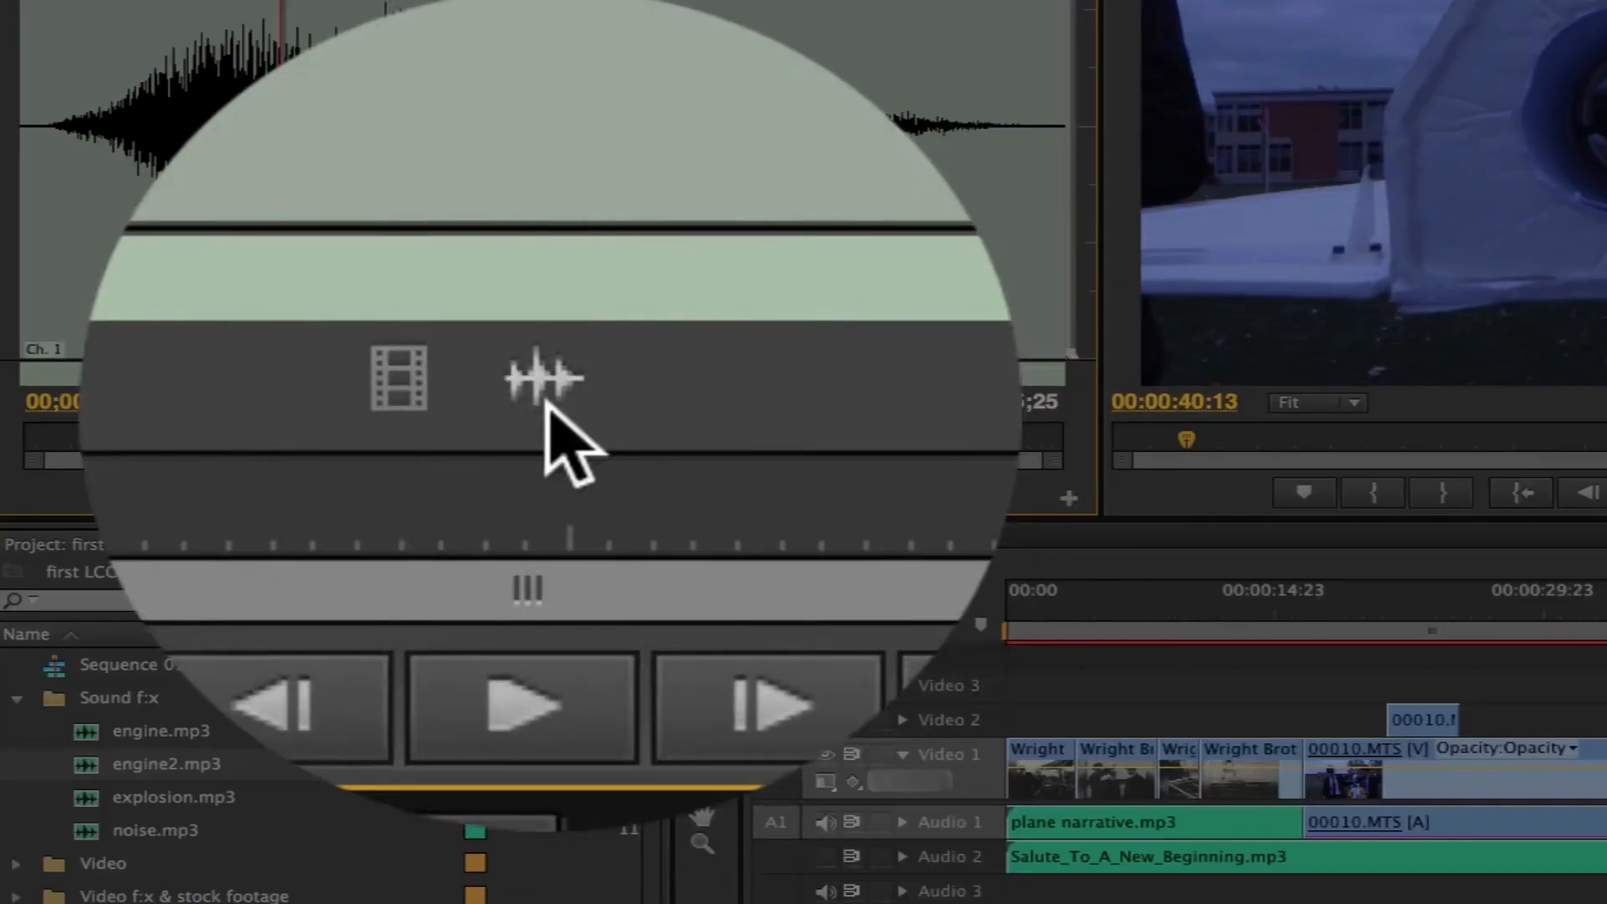
Place the engine2.mp3 audio on Audio 3 beneath the second Video 2 clip and play that section
drag(552, 402, 1606, 886)
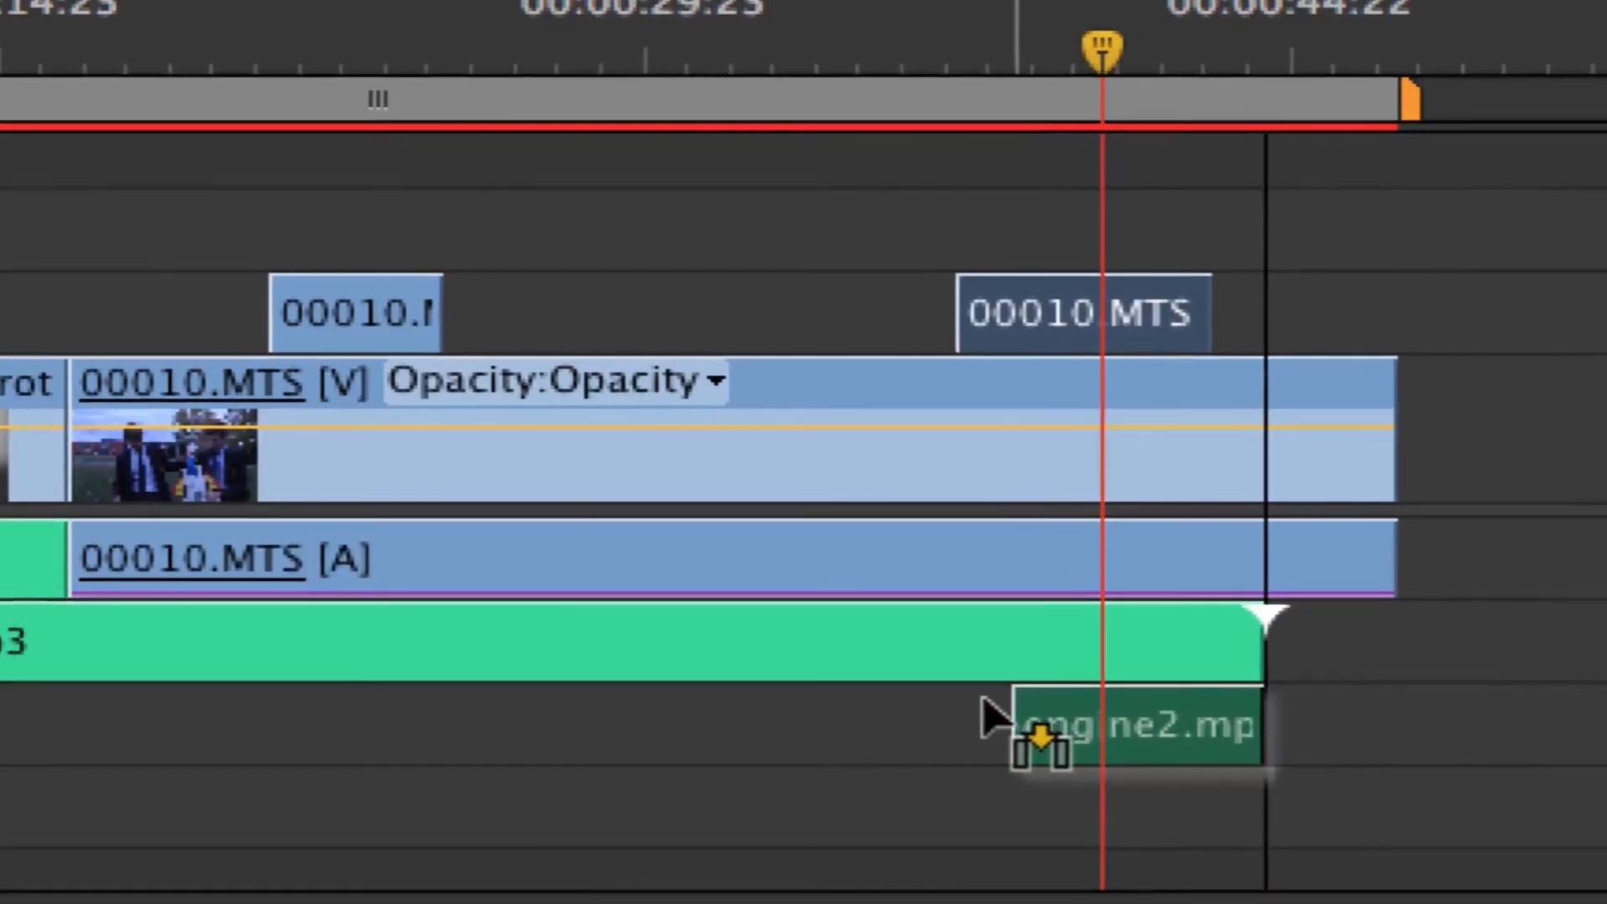
drag(963, 691, 960, 691)
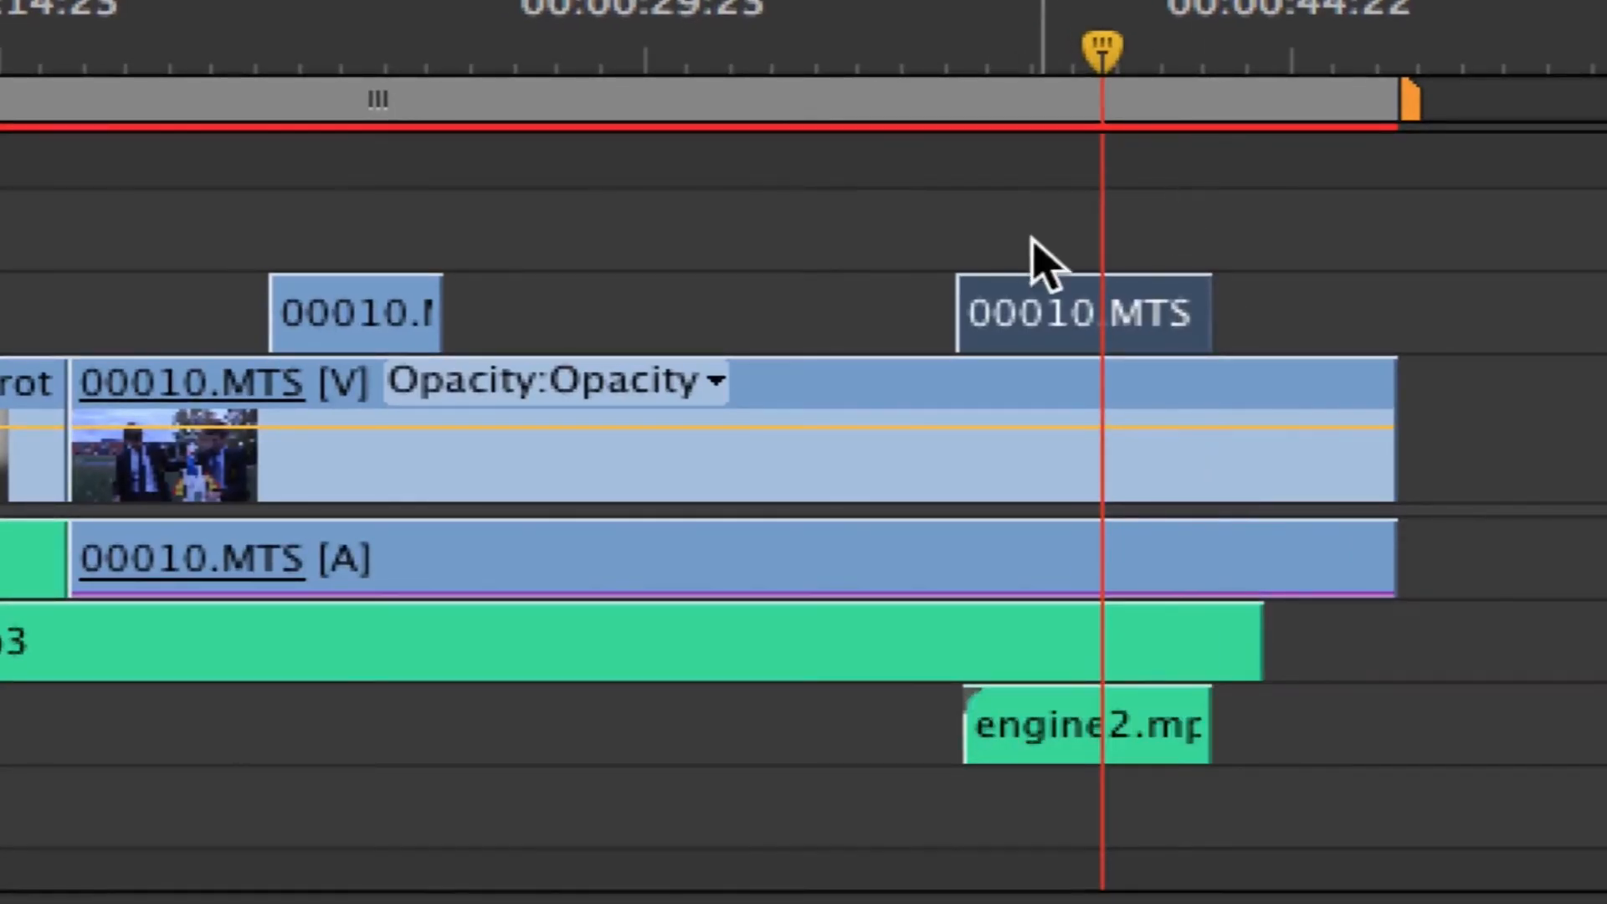
click(972, 35)
key(space)
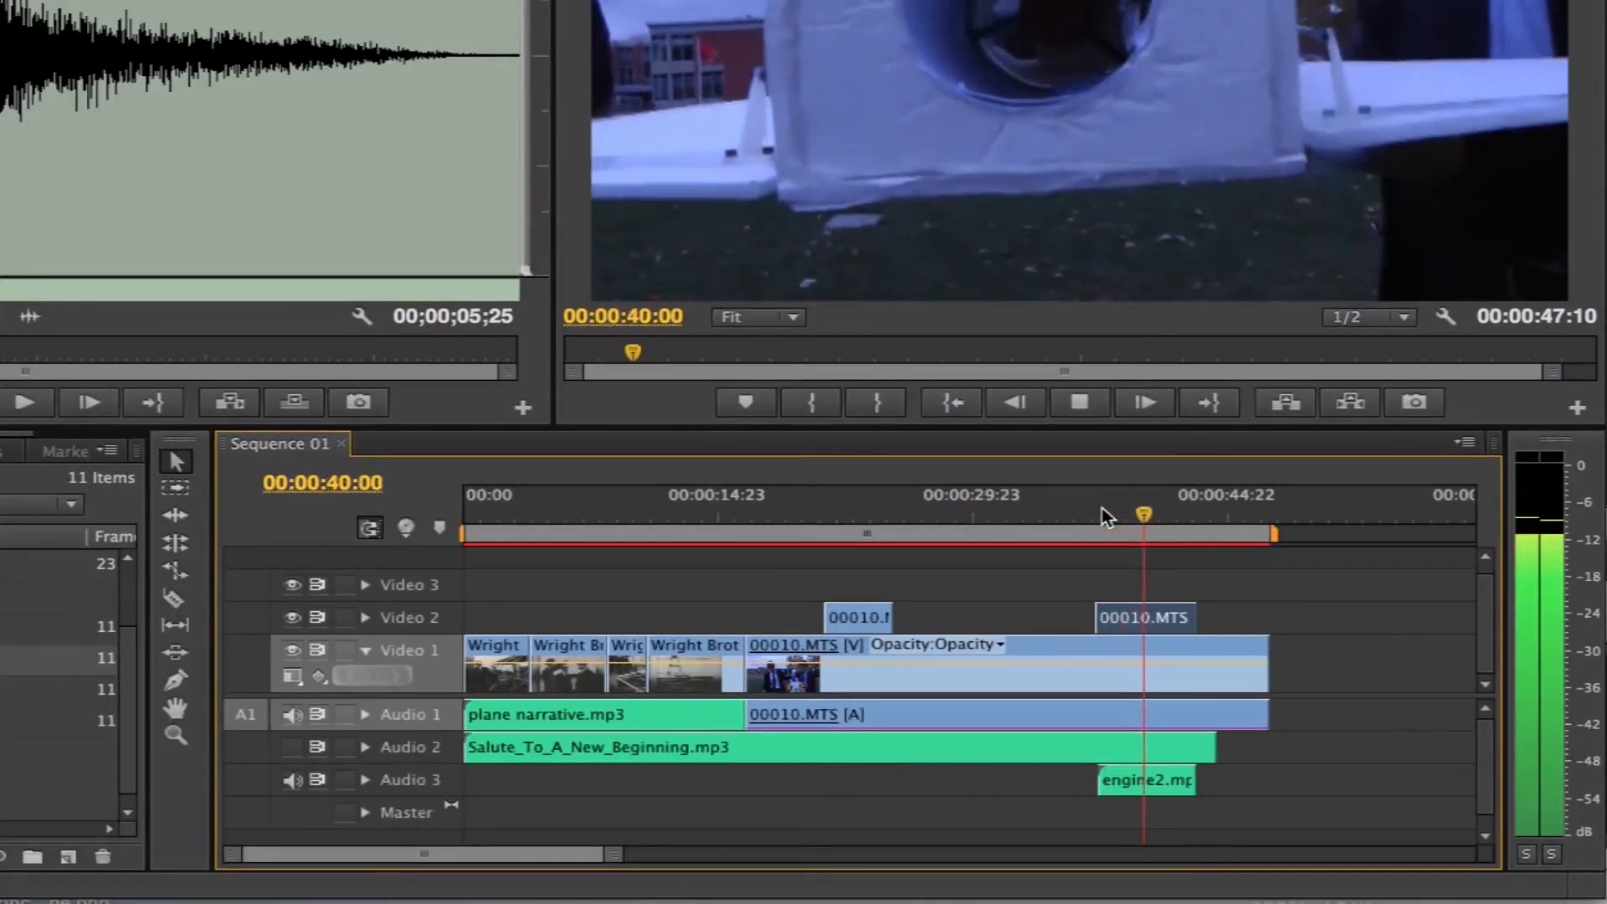
key(space)
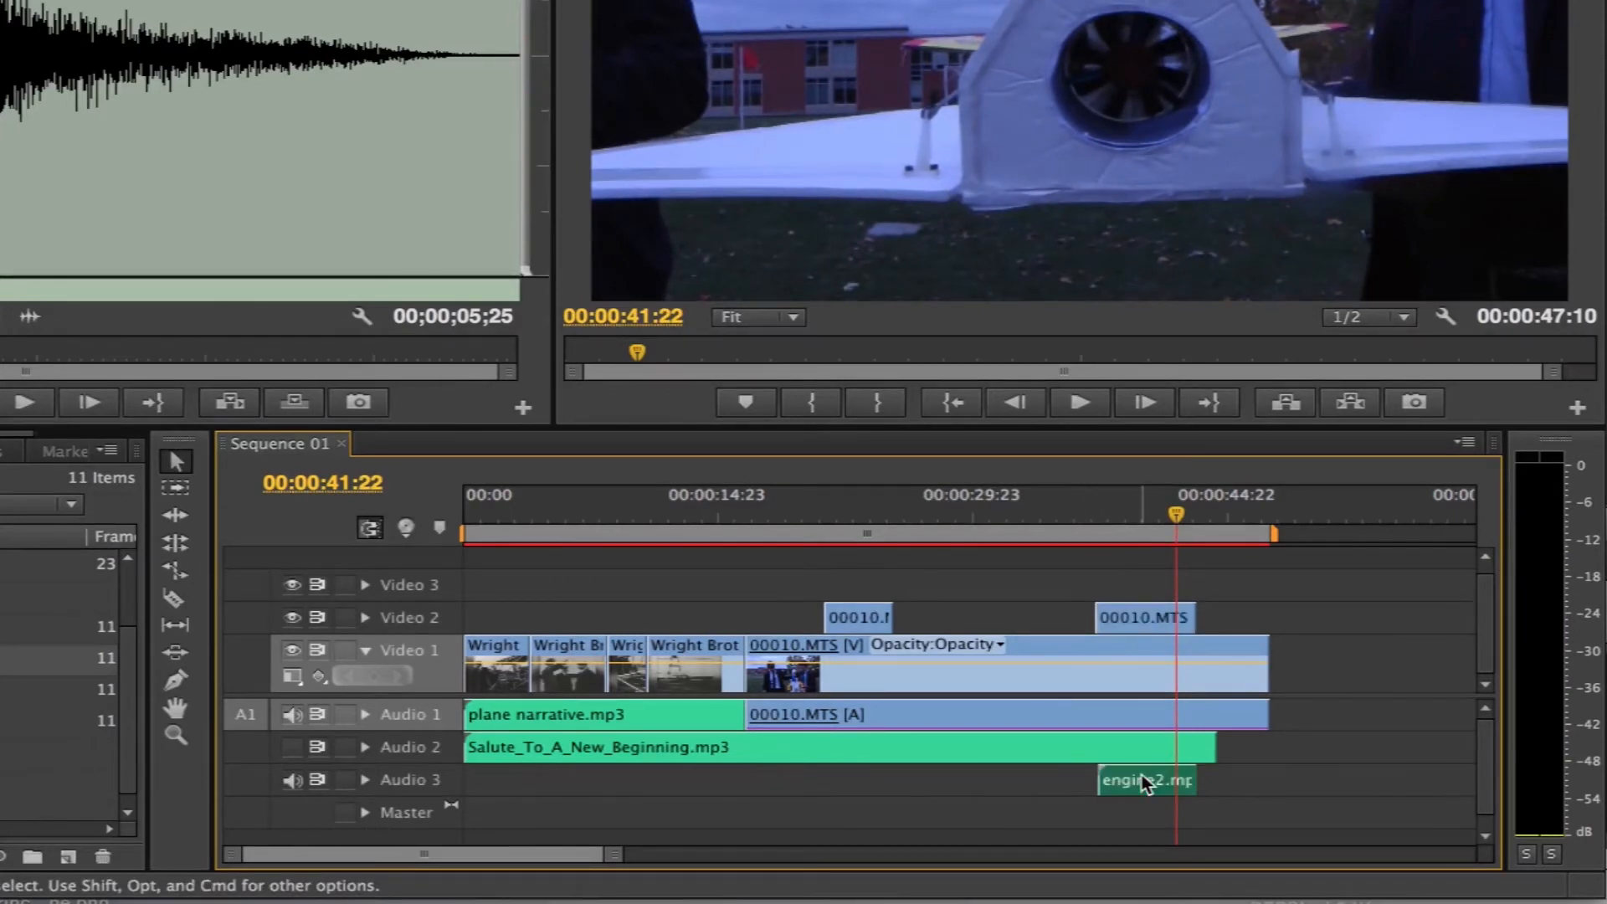
Remove the engine2.mp3 clip from Audio 3 and move the playhead to 00:00:46:22, near the end of the interview
key(Delete)
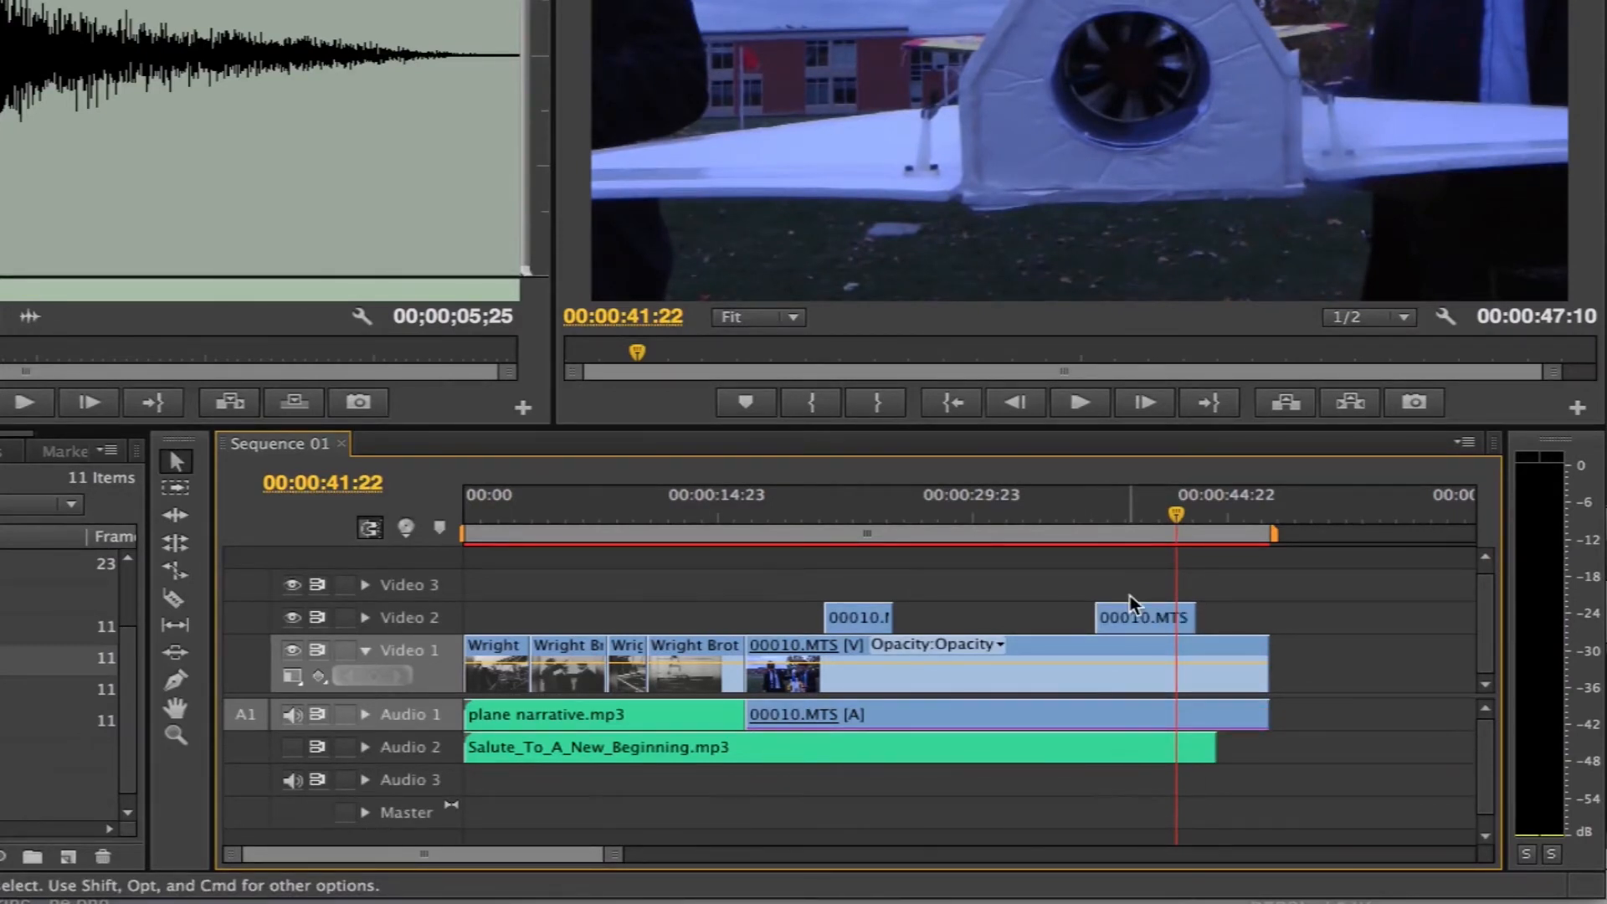
drag(1182, 514, 1253, 523)
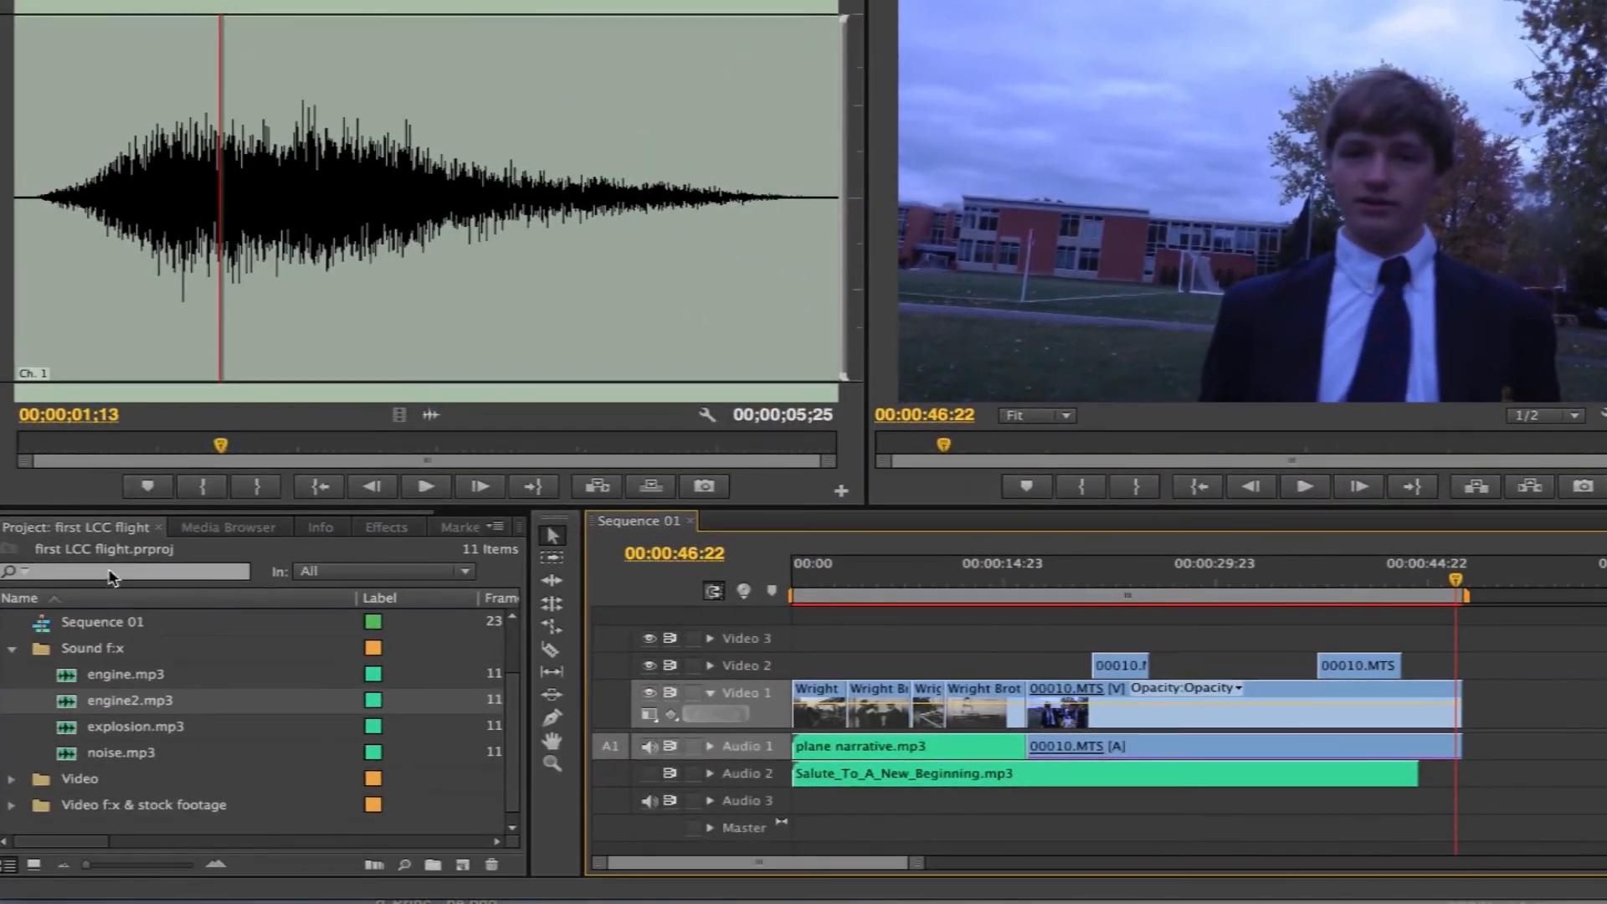
Close the Sound f:x bin, open the Video bin and load 00010.MTS as the source clip
click(13, 651)
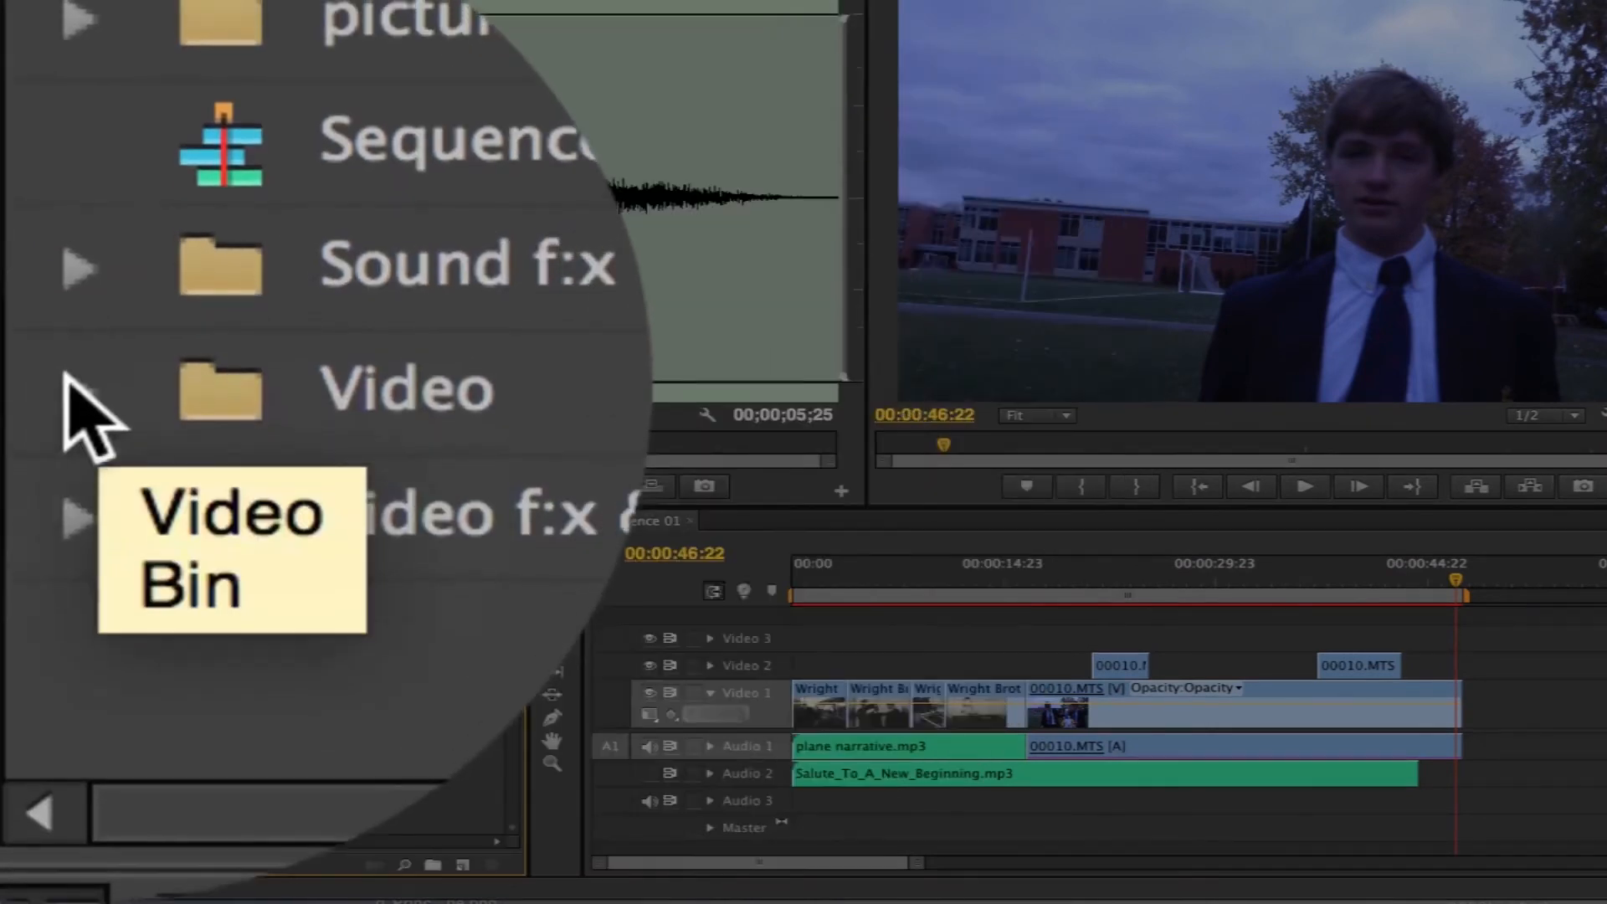
click(11, 751)
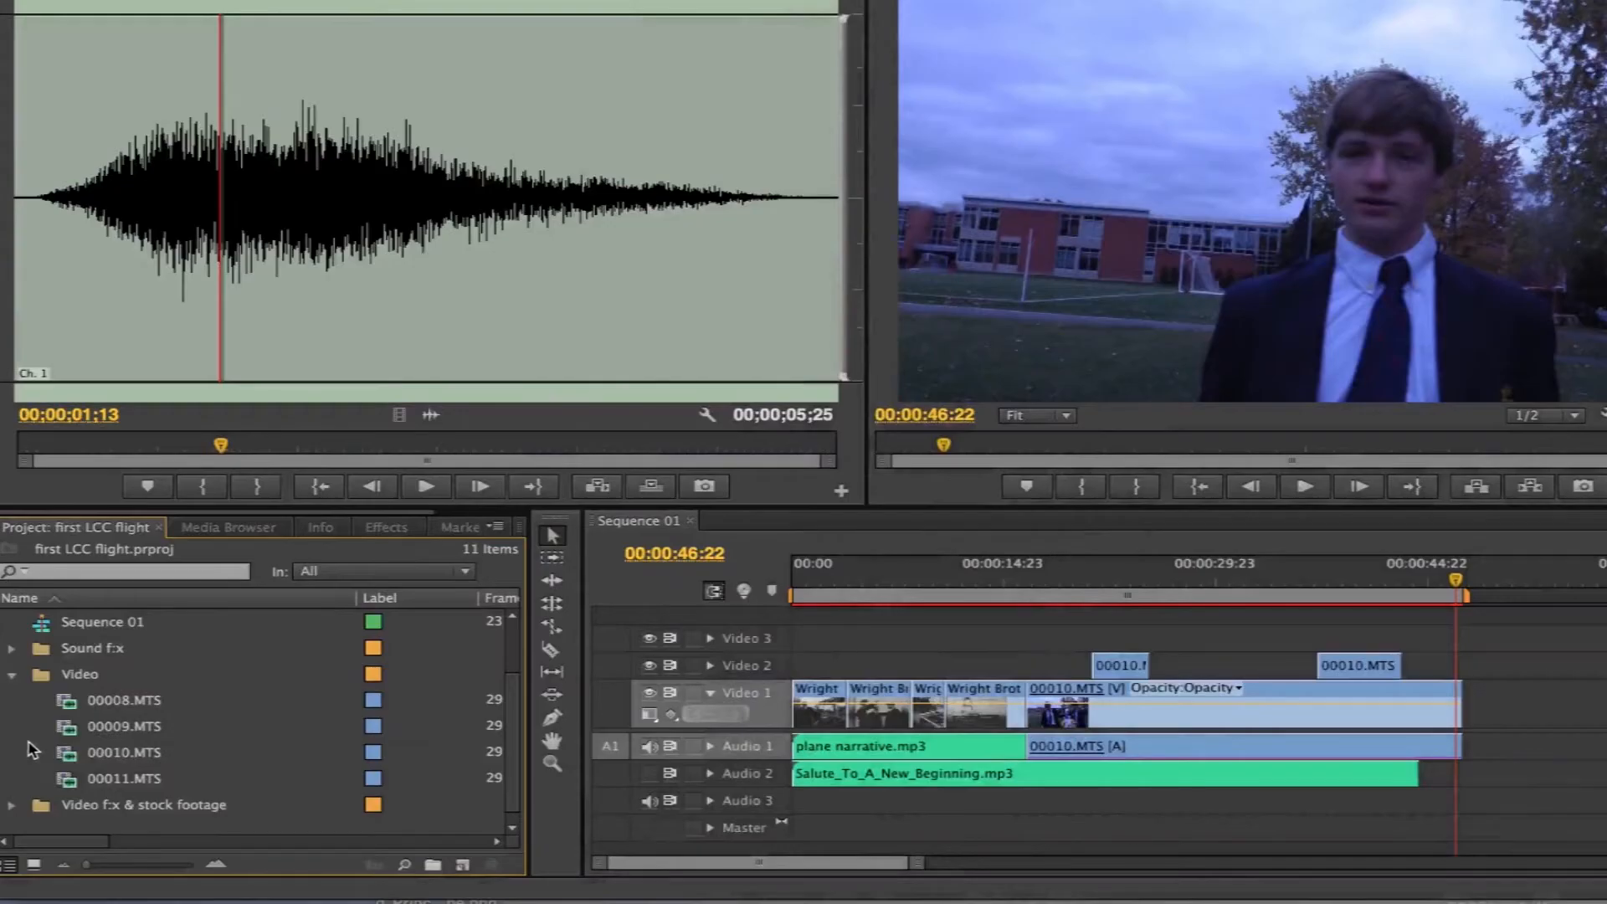
double_click(65, 754)
Mark a 00:00:03:24 launch section of 00010.MTS starting at 1:00:11 and place only its video on Video 1 after the interview
drag(326, 444, 510, 446)
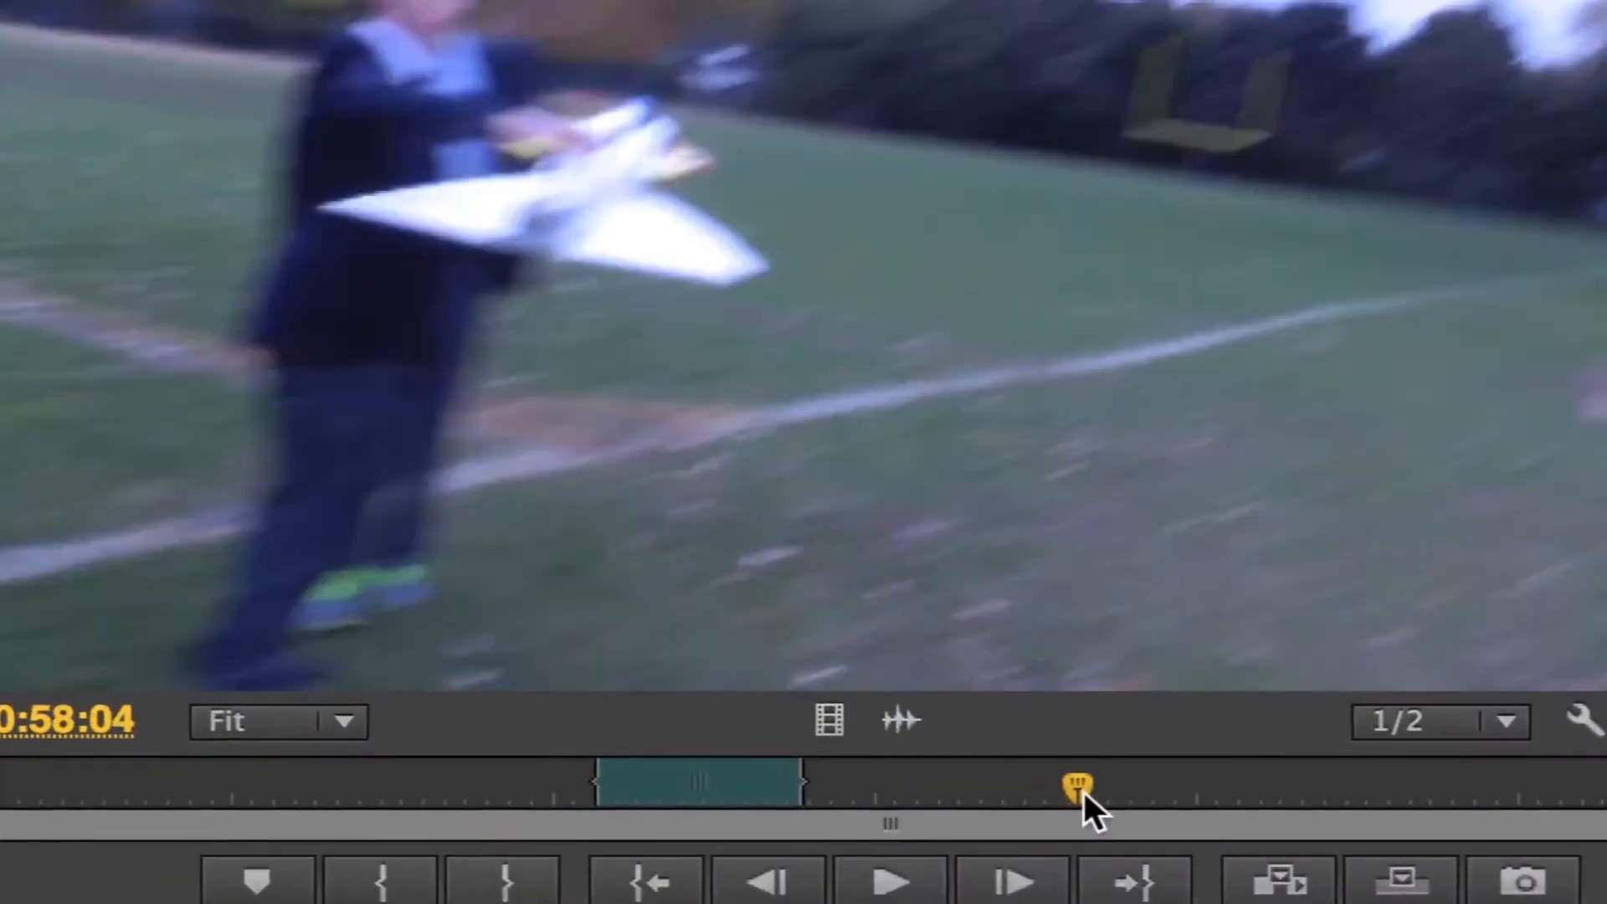
drag(1084, 791, 1129, 811)
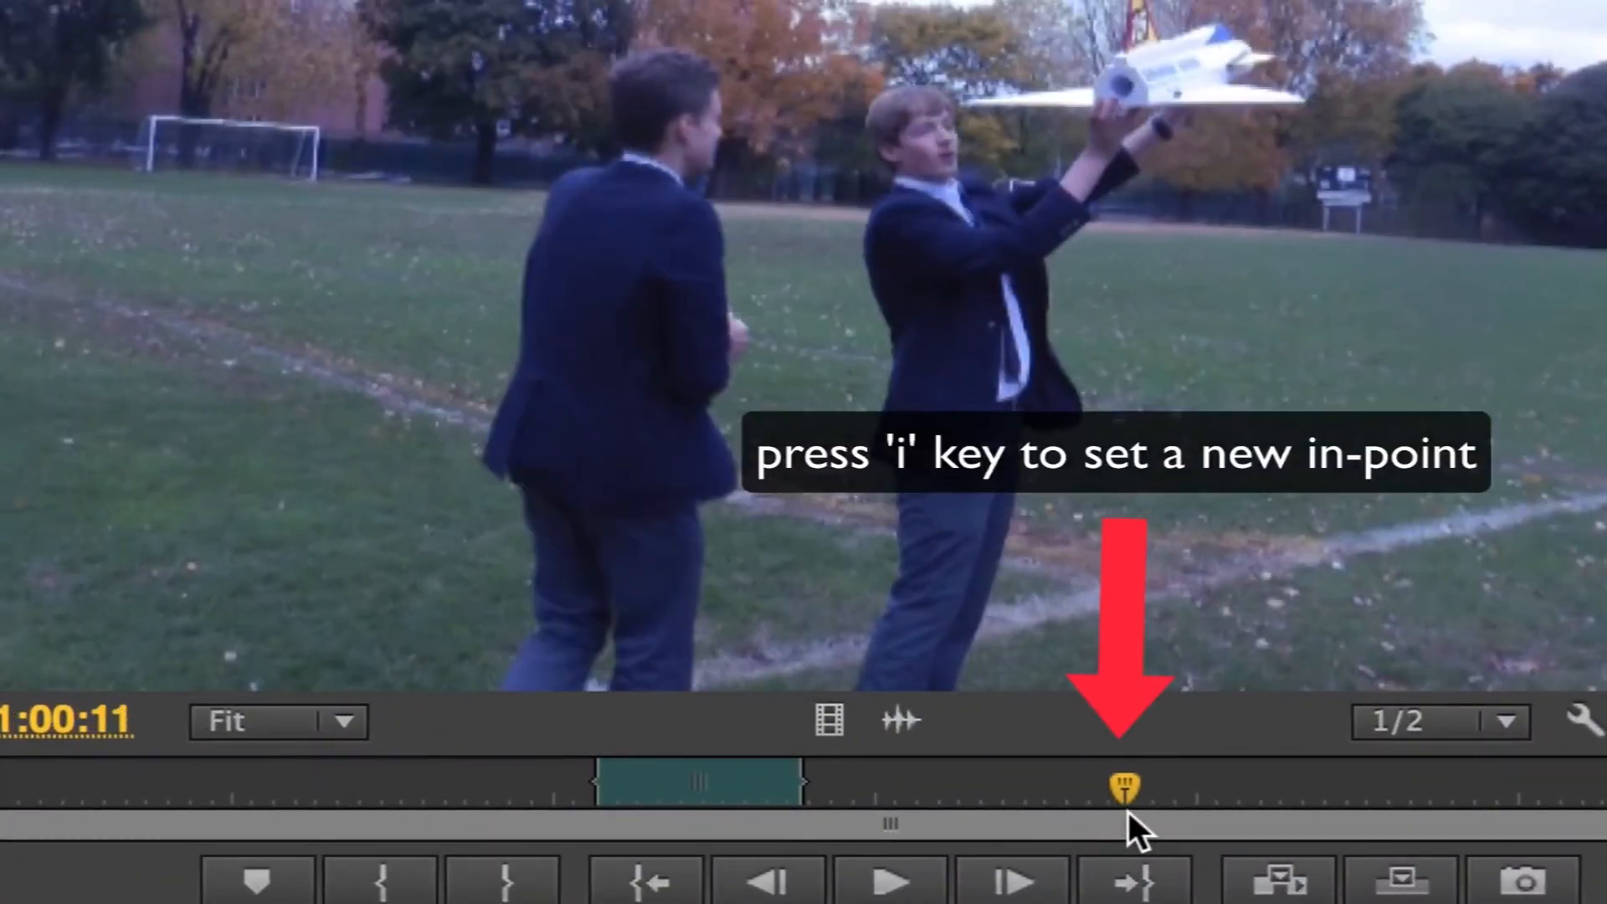
key(i)
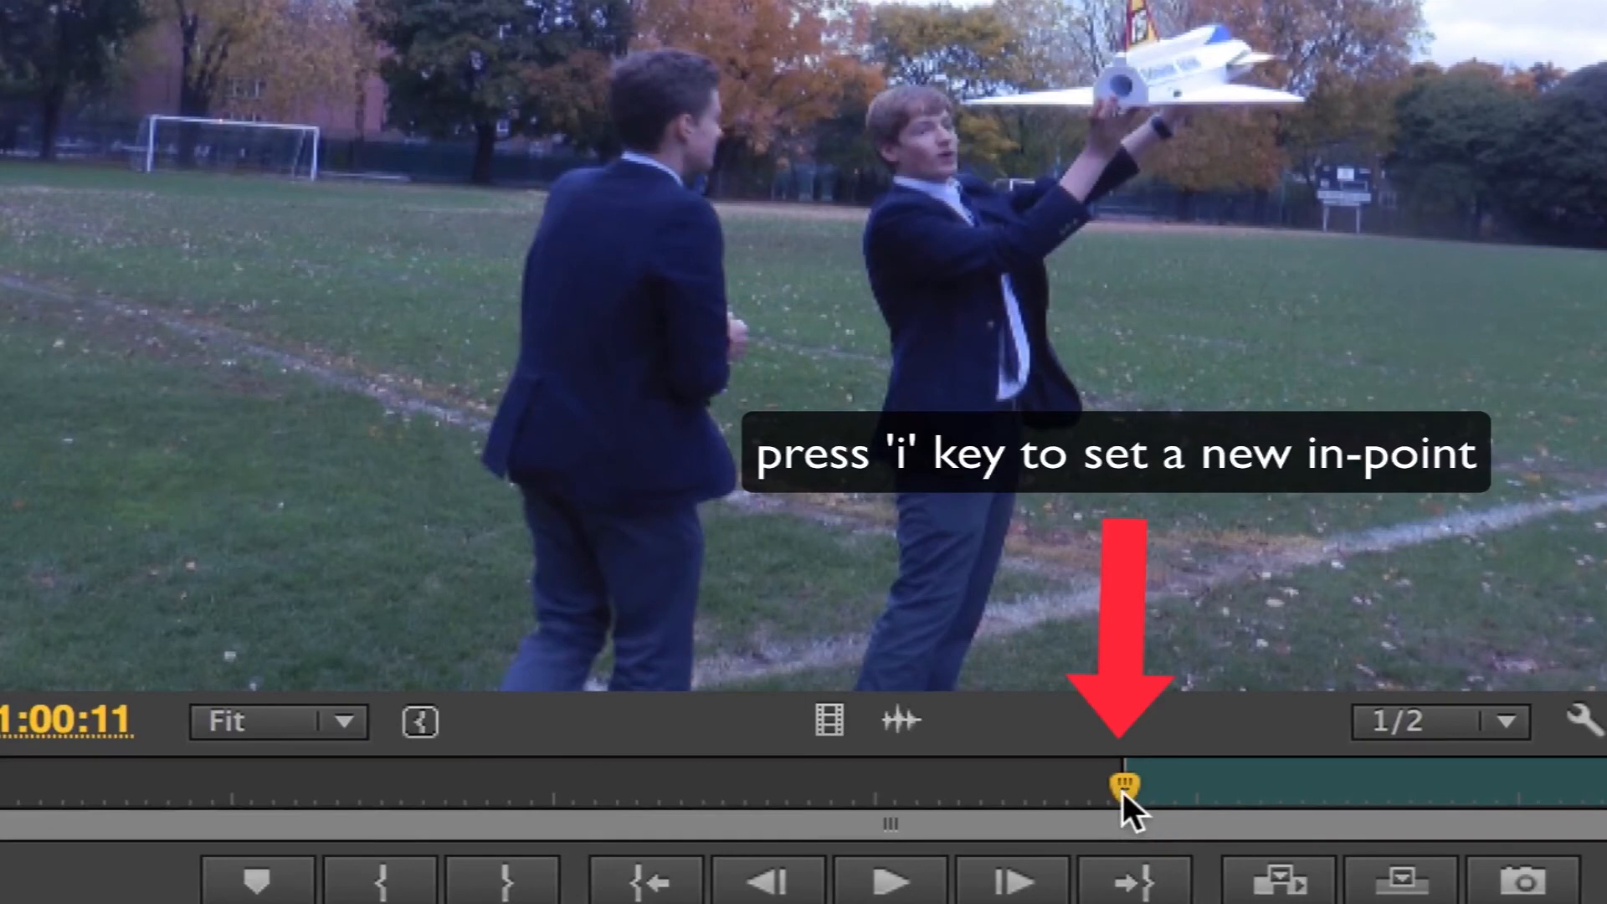
key(space)
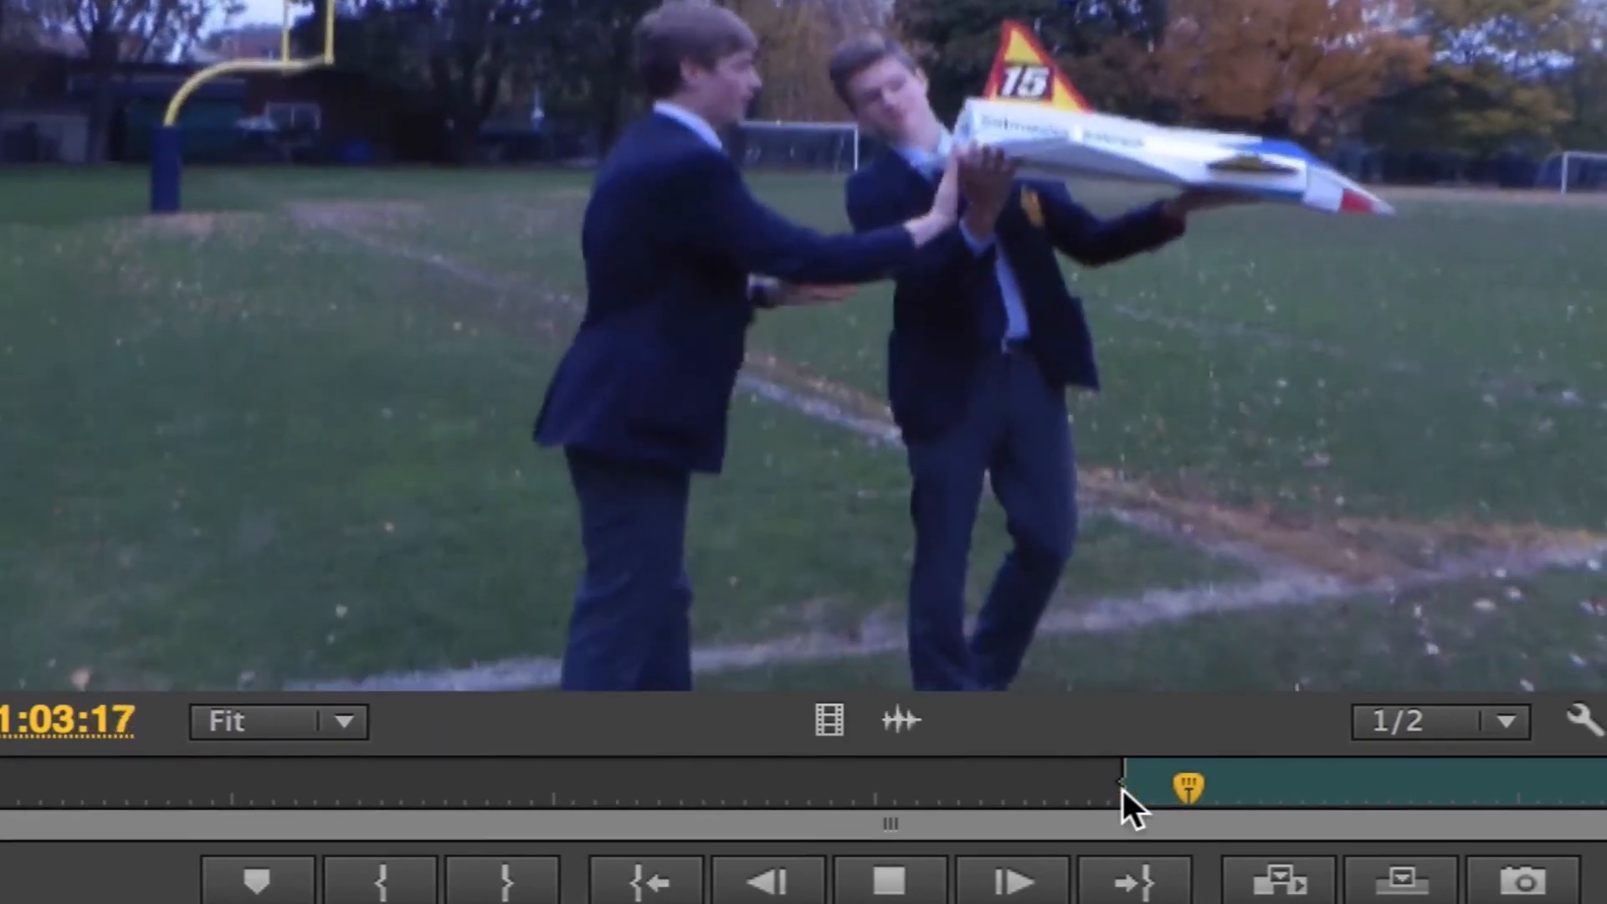
key(space)
key(o)
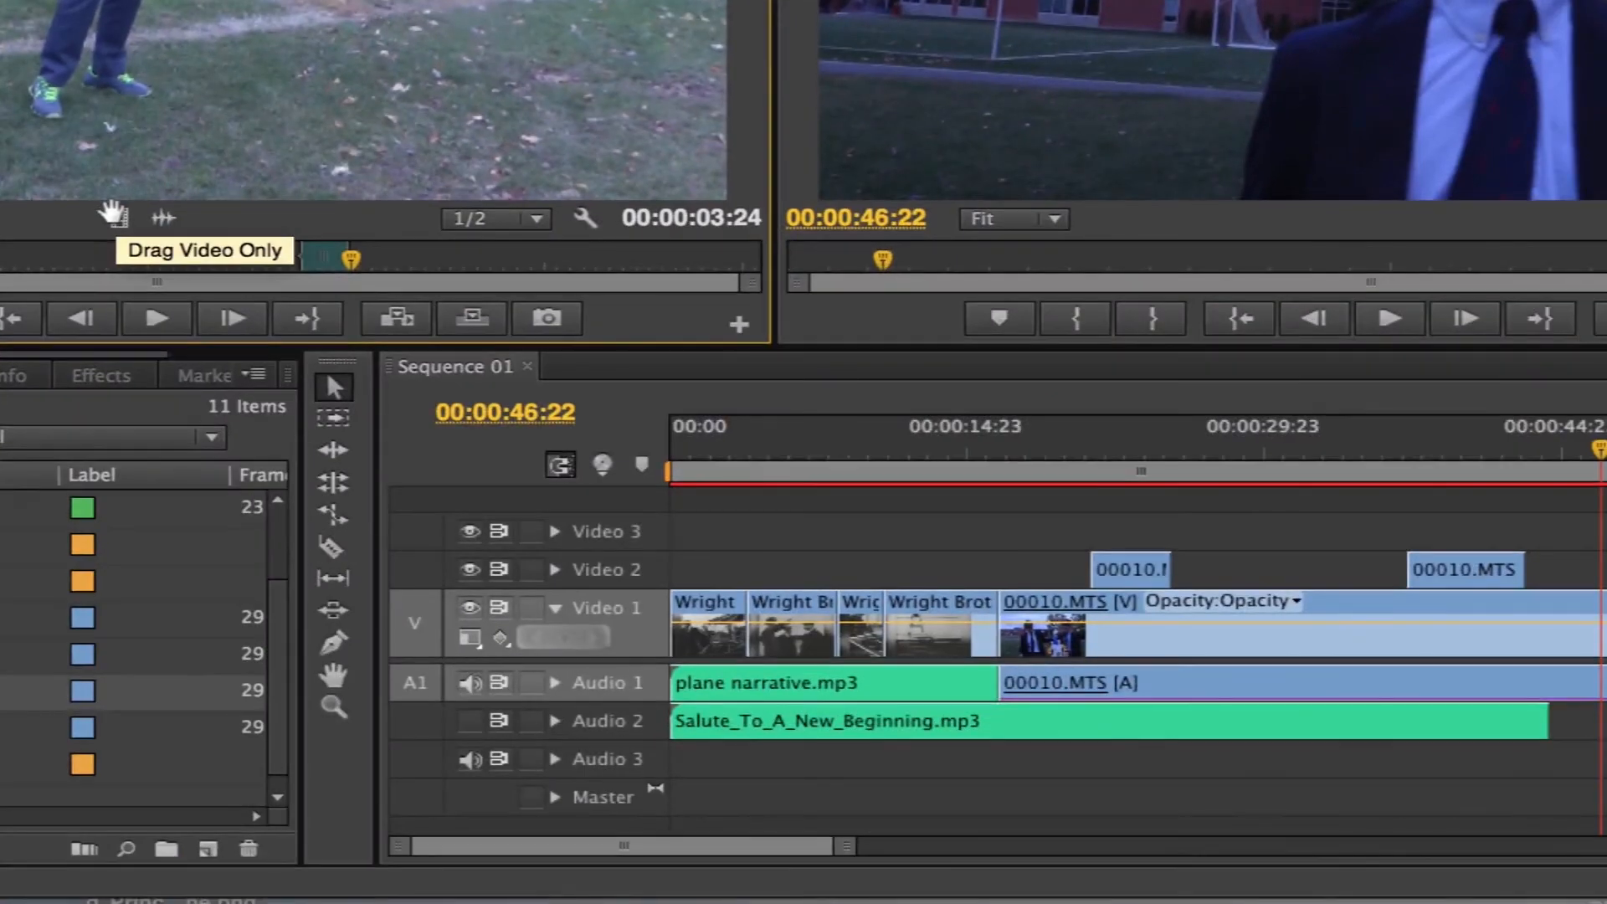
drag(117, 216, 1238, 629)
Mark a 00:00:03:17 section of 00010.MTS from the pilot to the landed plane and append only its video to Video 1
drag(0, 277, 123, 277)
drag(866, 624, 1038, 663)
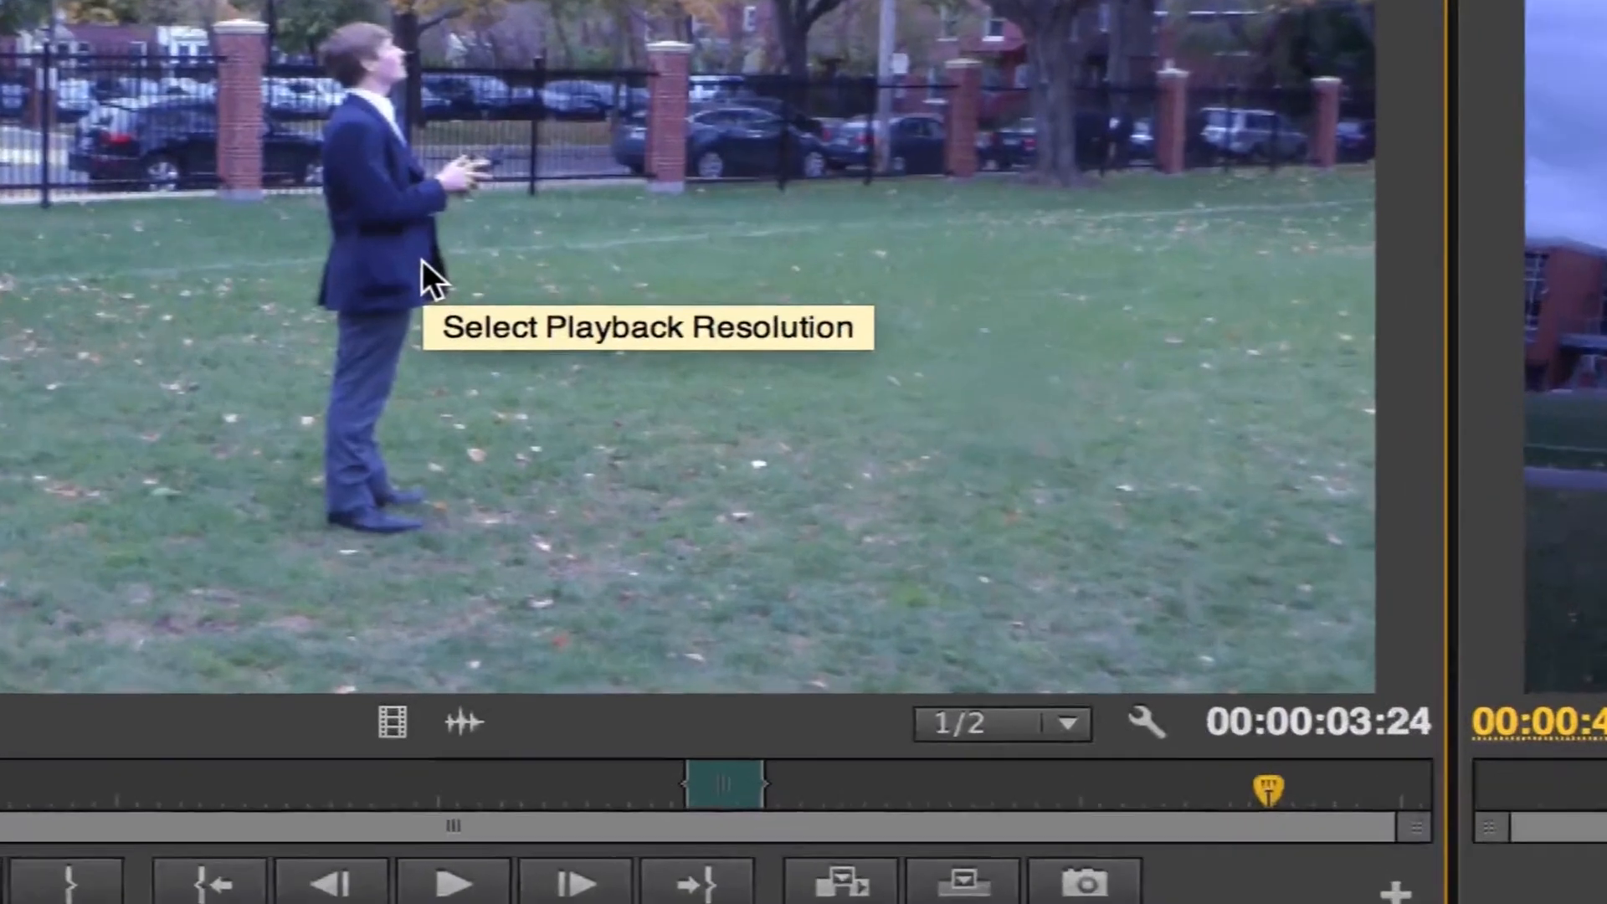
key(i)
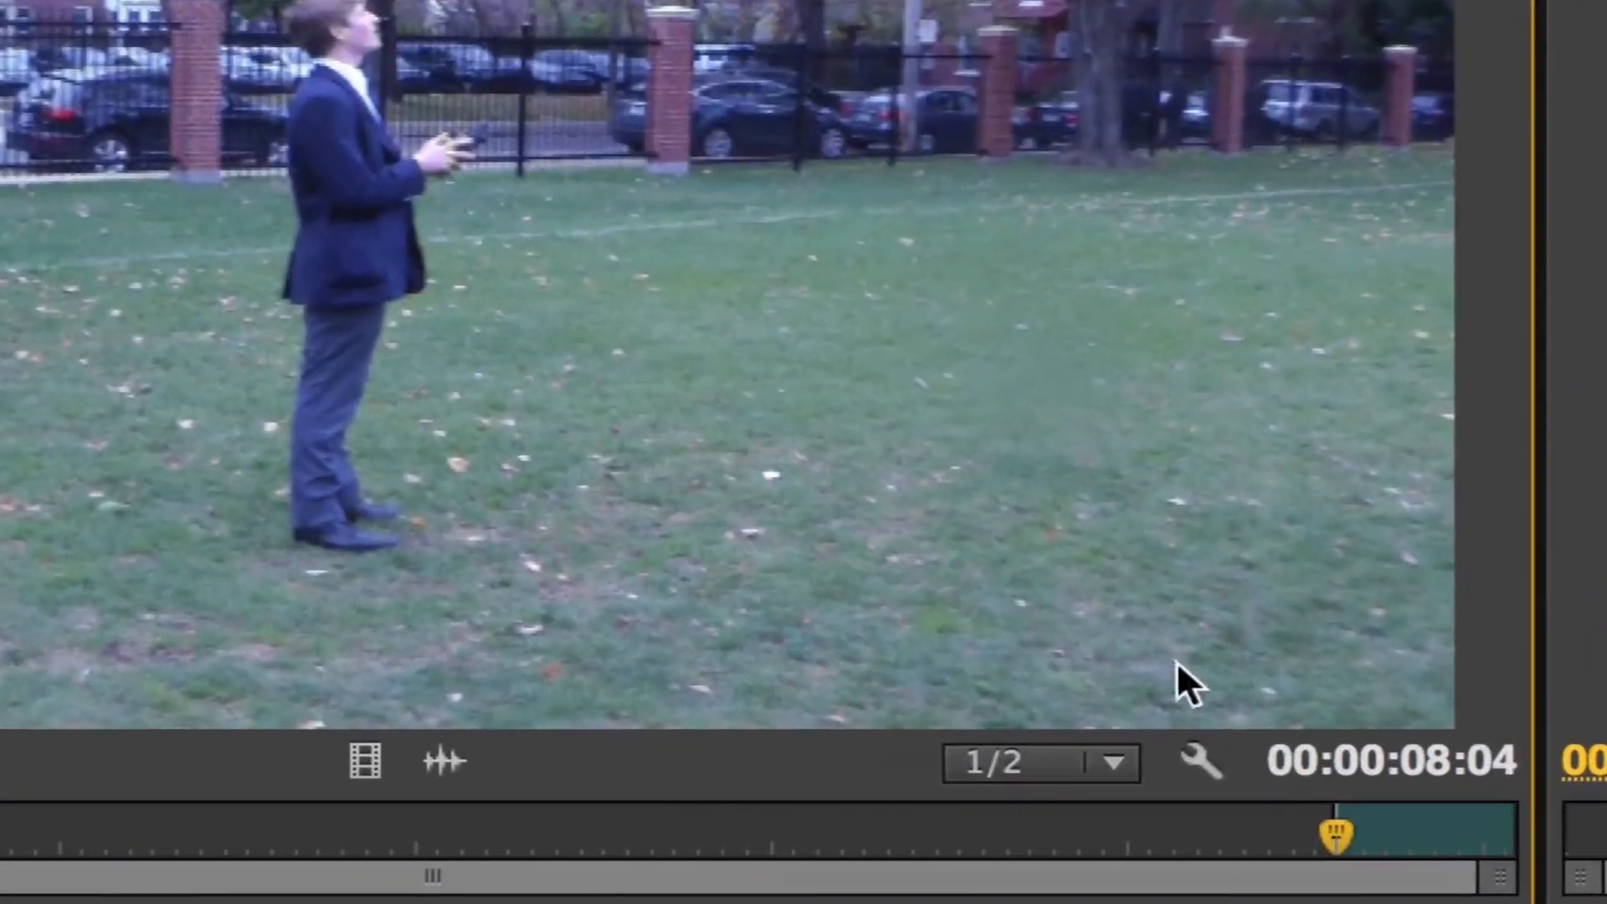
key(space)
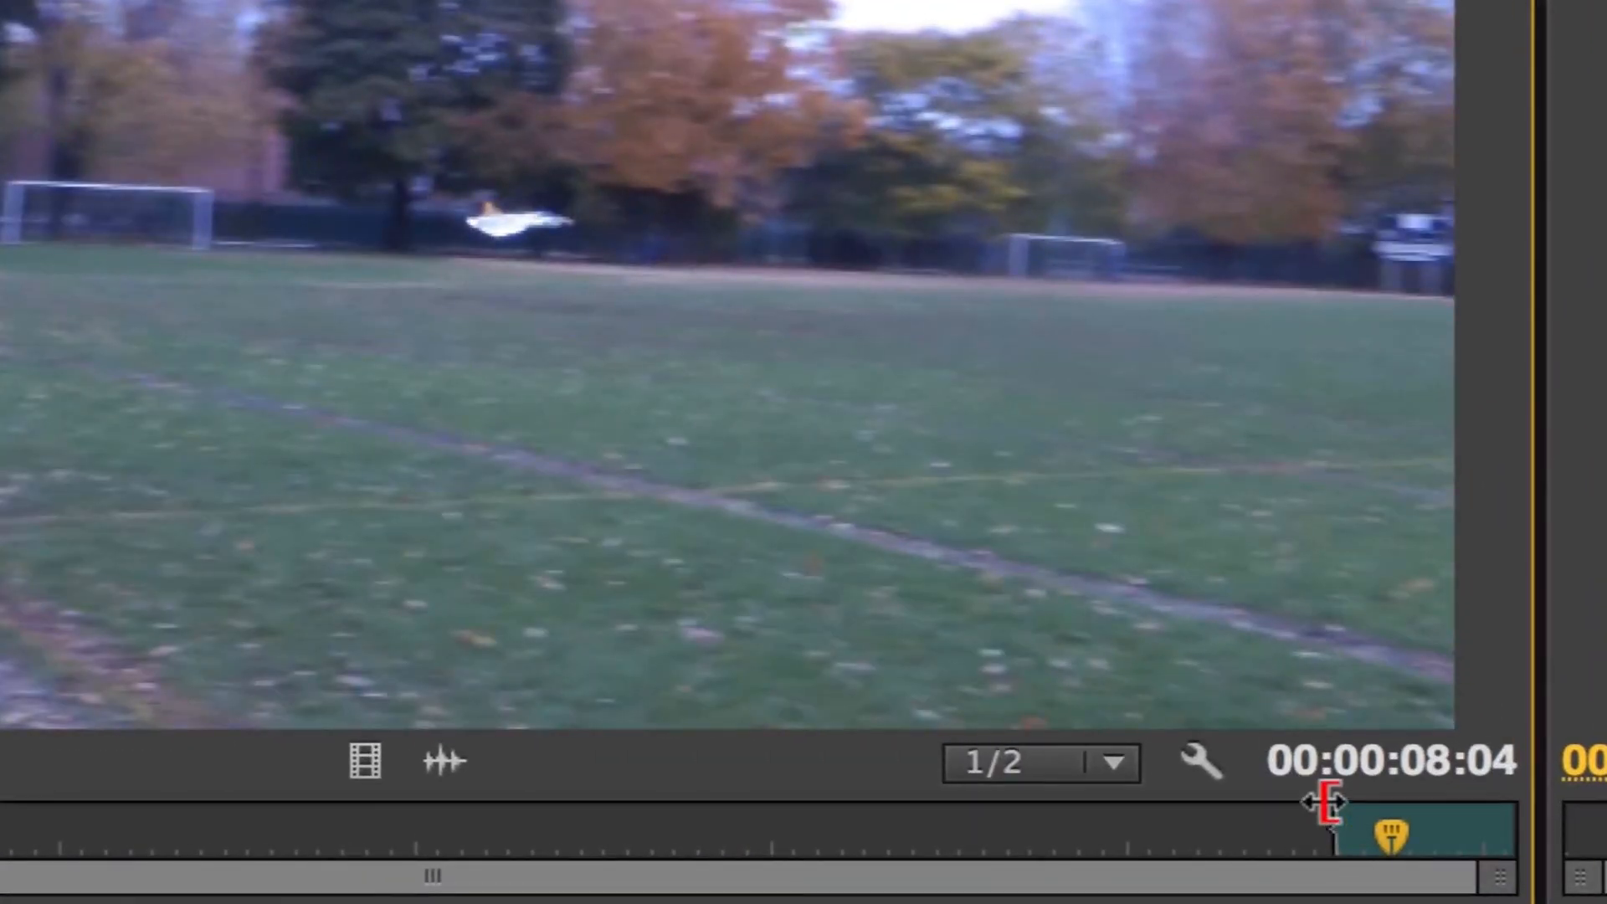
key(o)
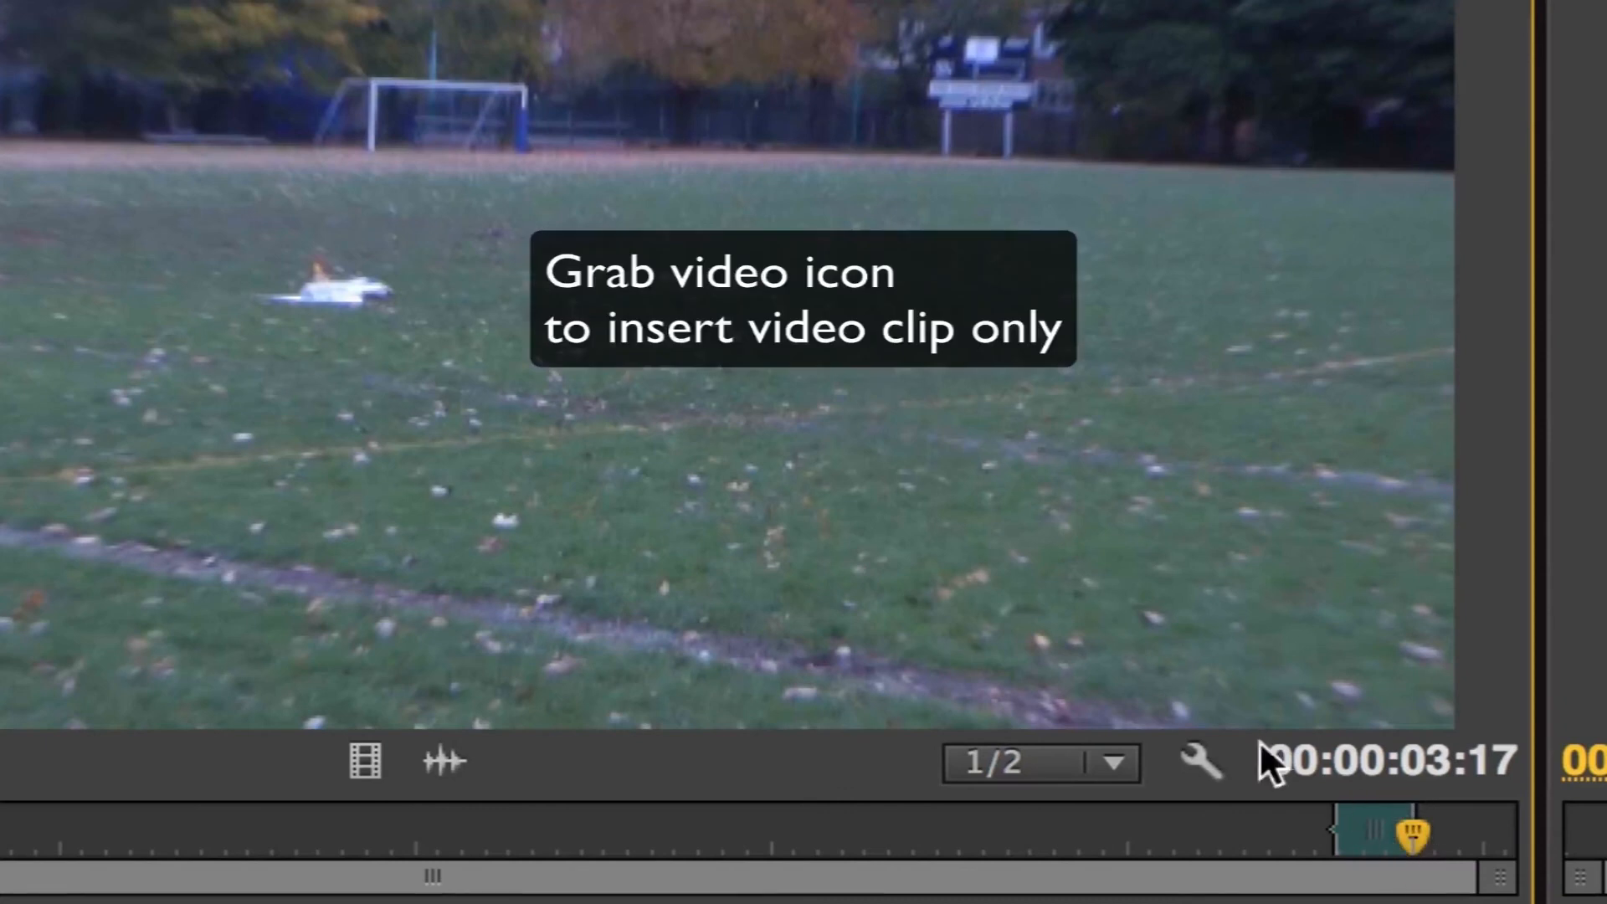
drag(365, 761, 1201, 726)
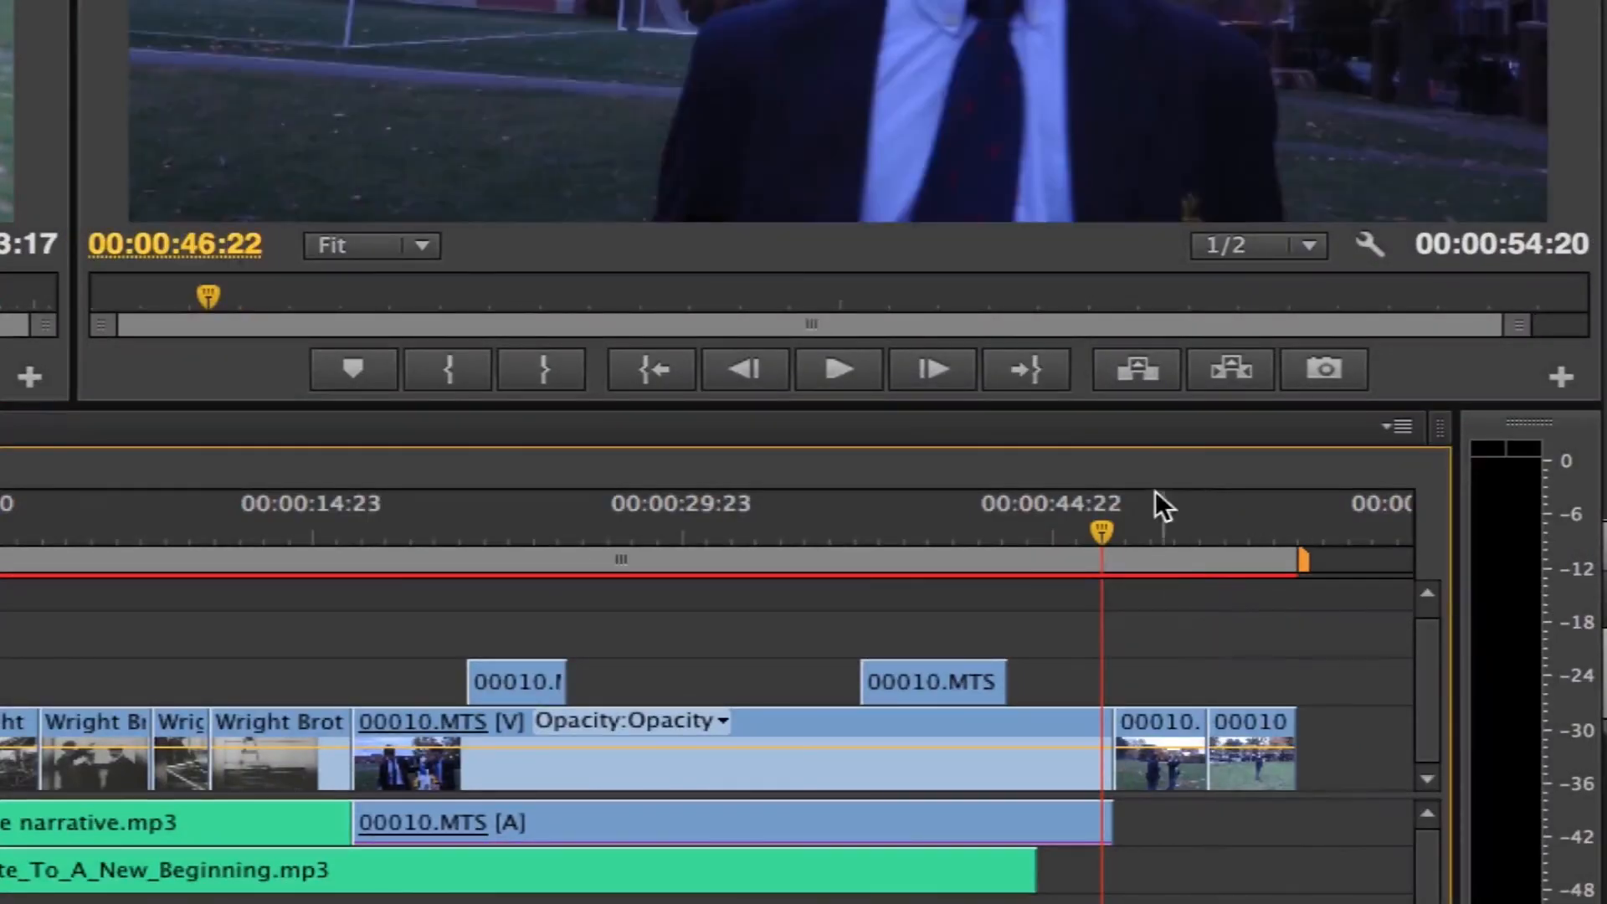
Scrub through the added shots to 00:00:54:17 and select the end edge of the last Video 1 clip for lengthening
drag(1129, 531, 1292, 532)
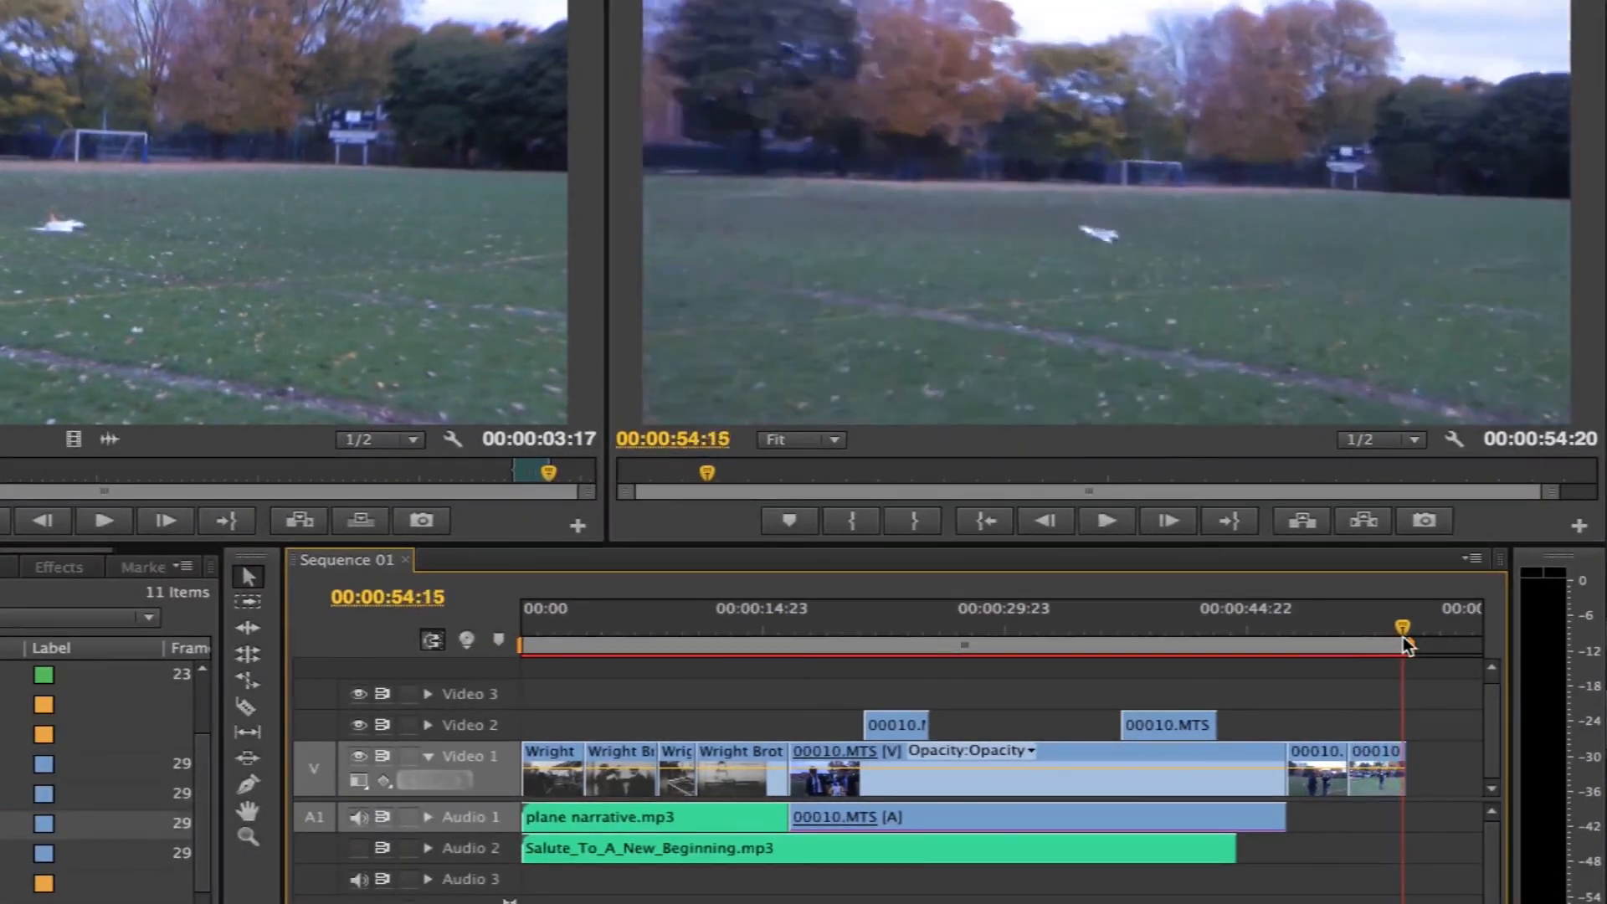
drag(1403, 641, 1403, 641)
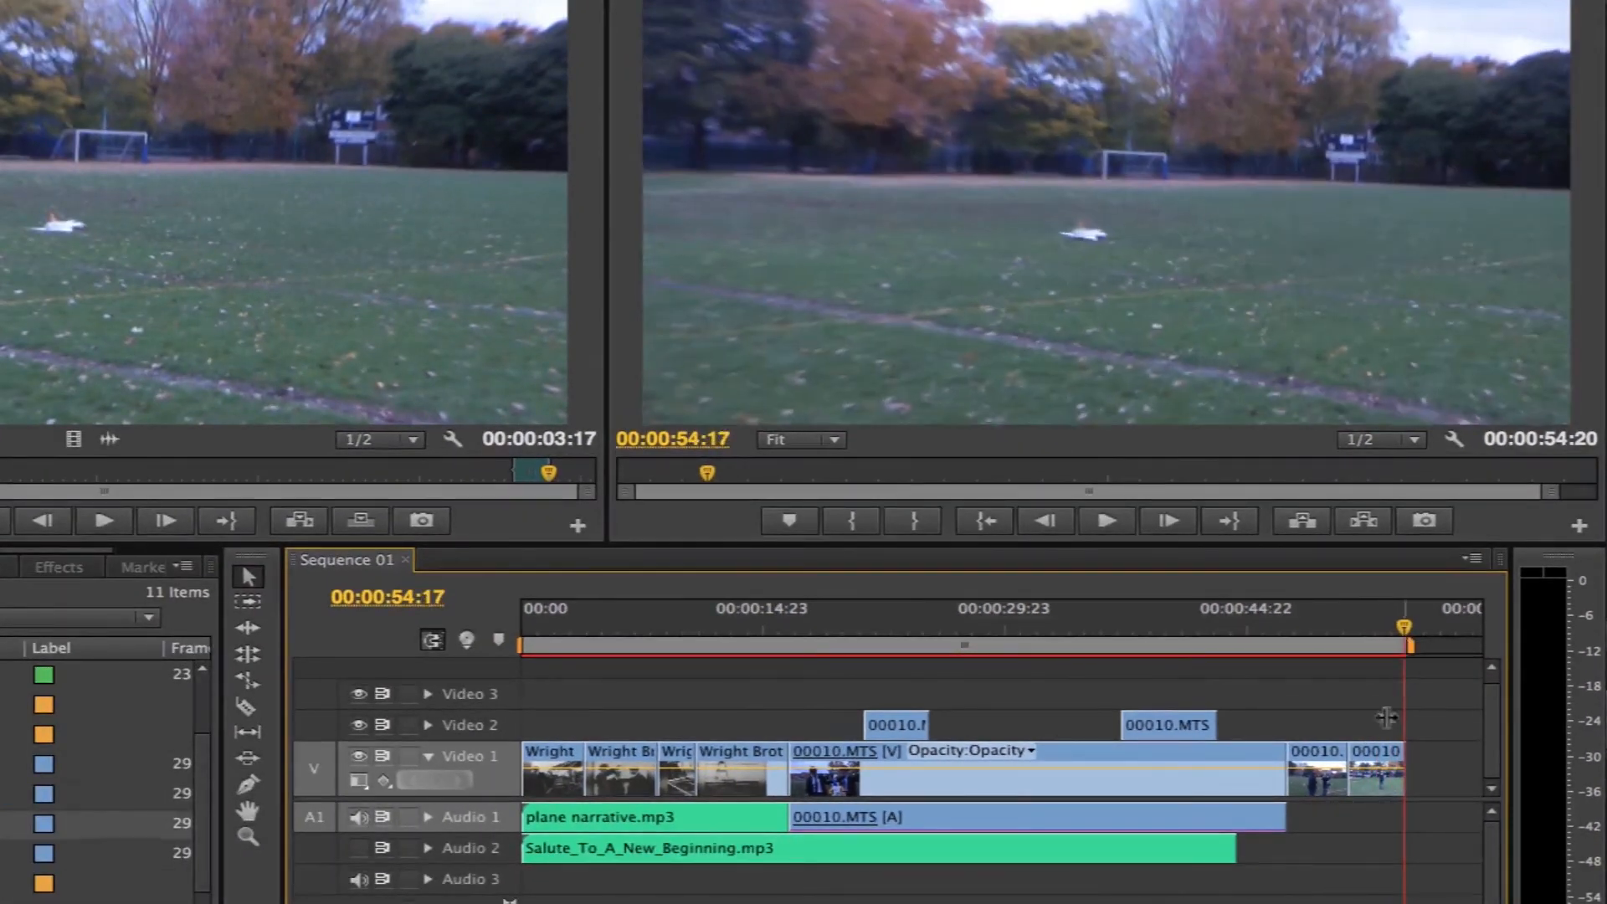
drag(1206, 578, 1213, 502)
click(1190, 161)
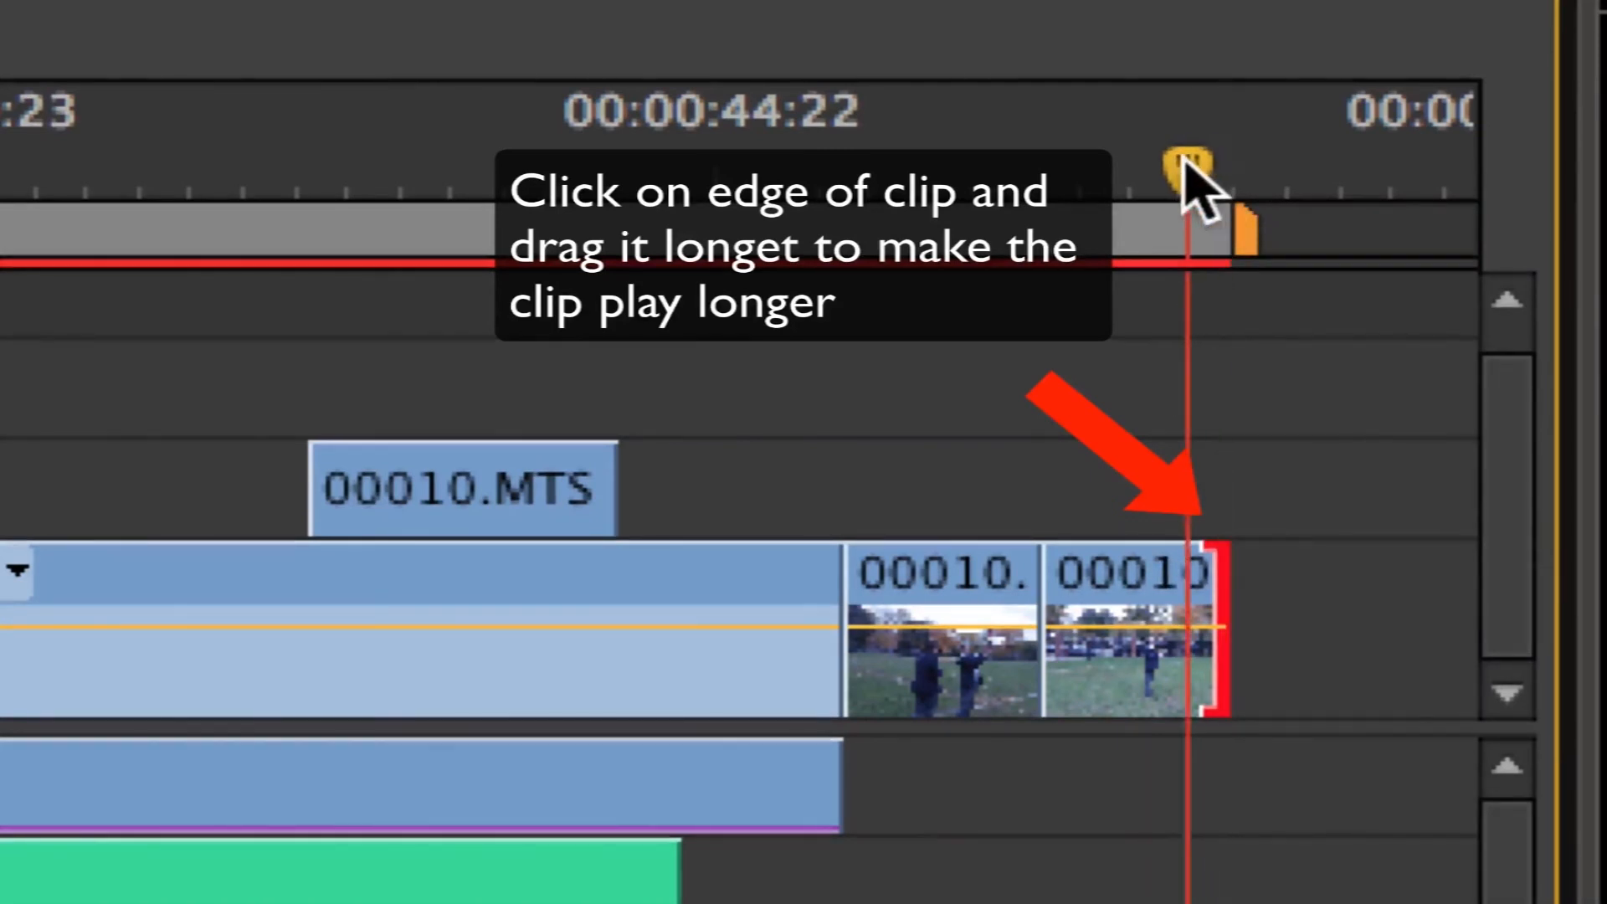